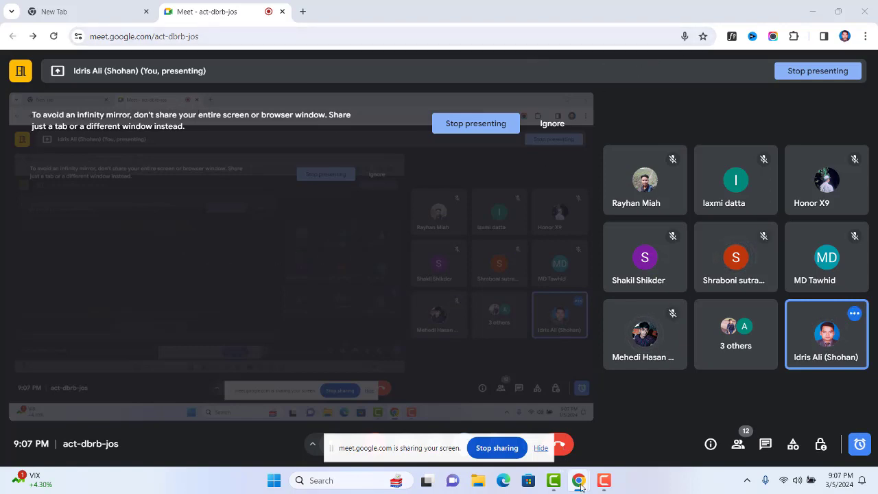
Bring the Drive browser window forward, show the Class 1 Text notes, and highlight 'Skype'
mouse_move(578, 480)
left_click(613, 440)
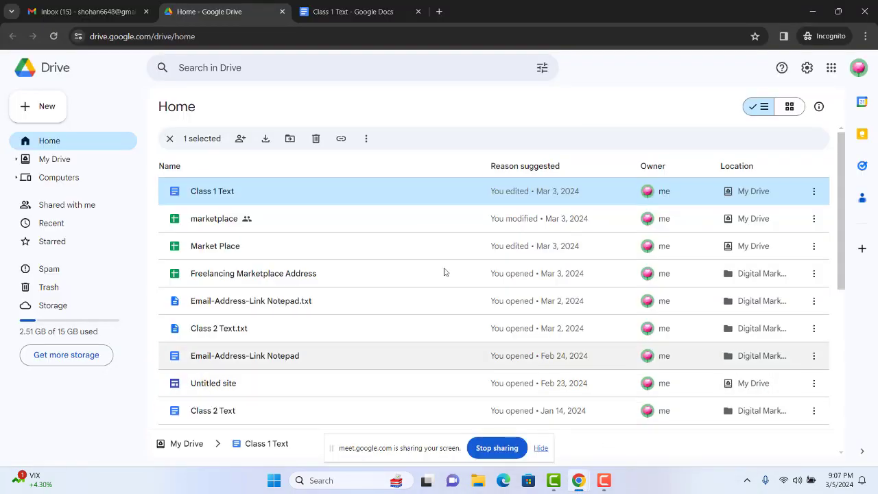
left_click(350, 12)
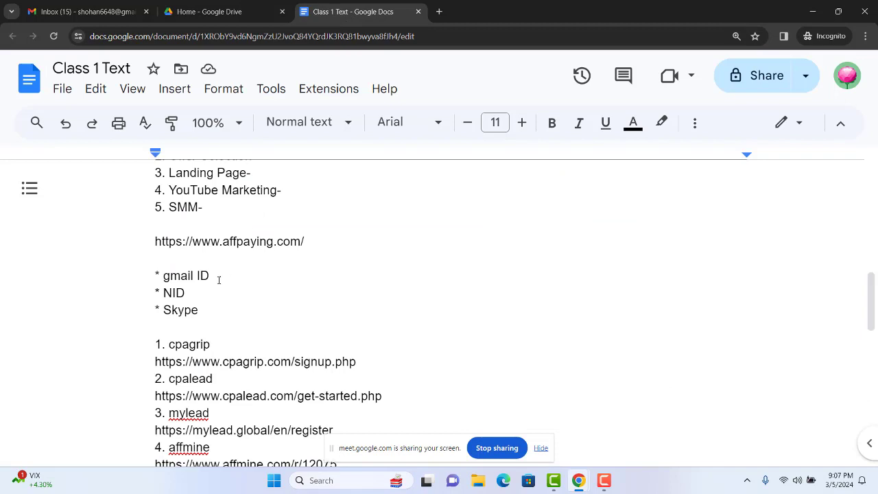
left_click_drag(160, 310, 209, 309)
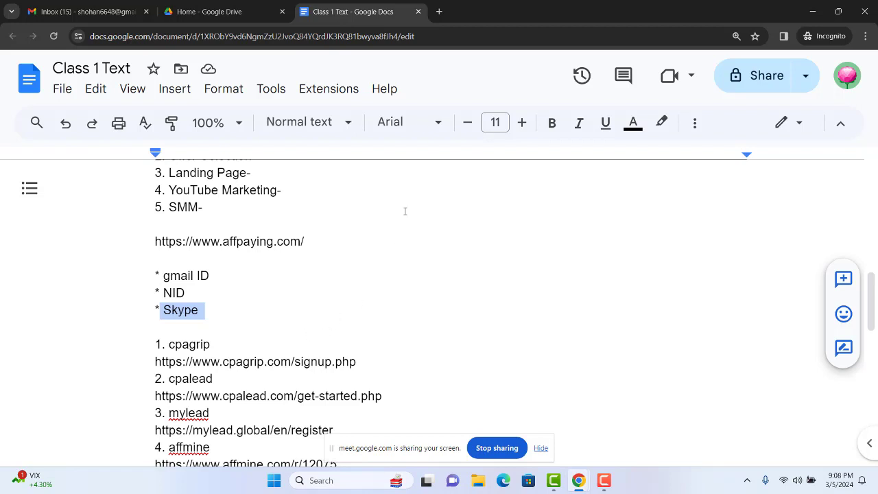
left_click(439, 12)
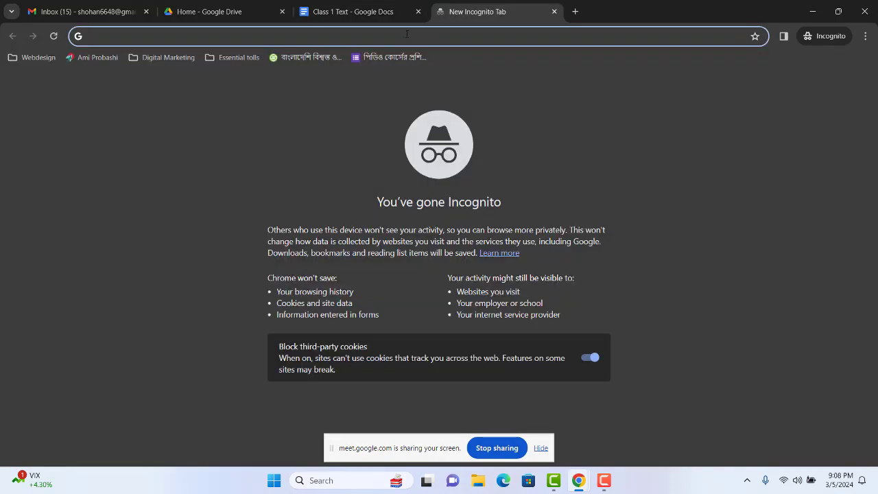
Open Temp Mail from a 'temp' search, close the Drive tab, and start a blank tab
type("temp")
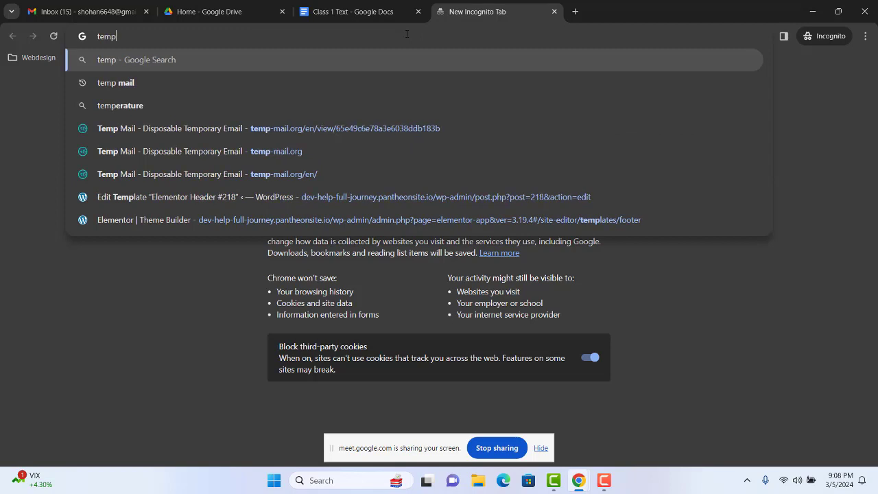
key("Return")
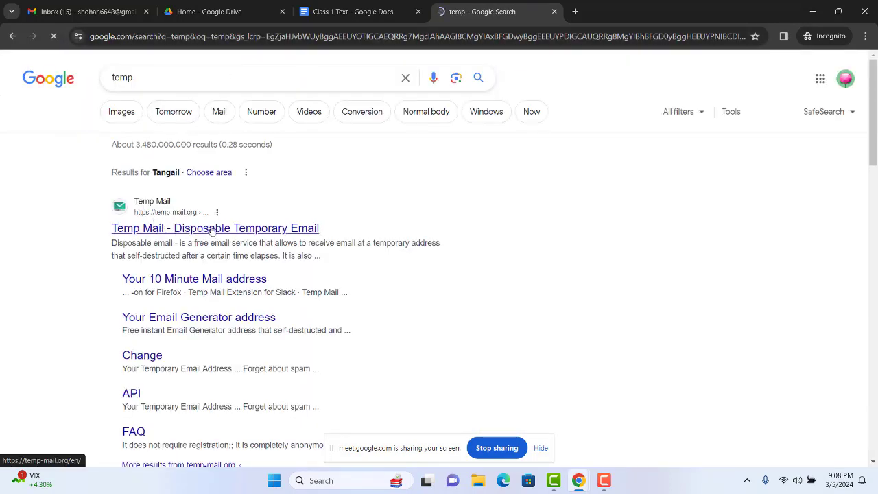
left_click(249, 226)
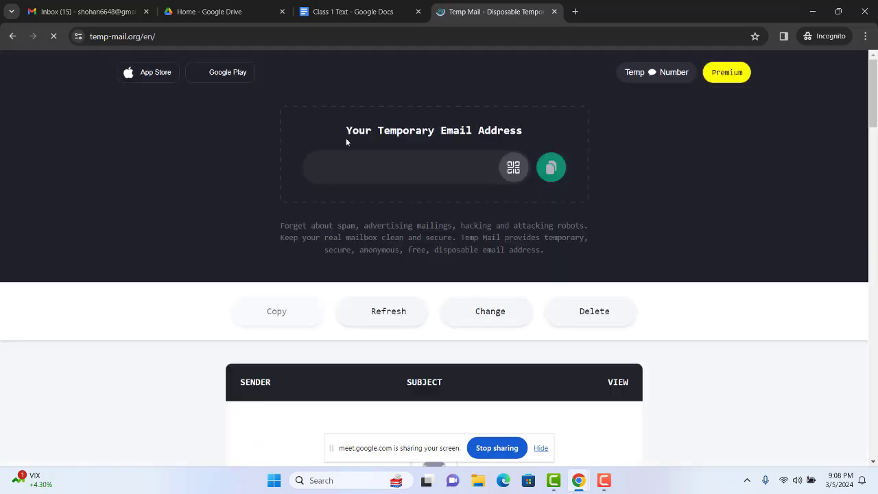
left_click(282, 11)
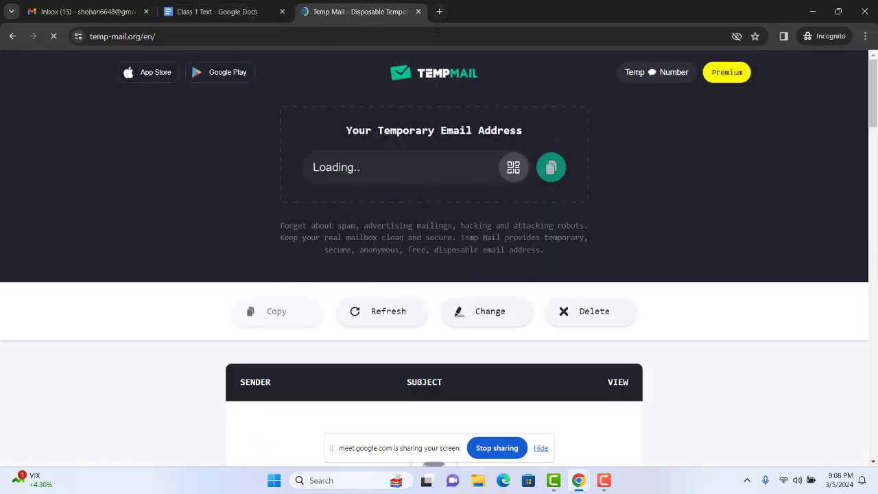
left_click(439, 12)
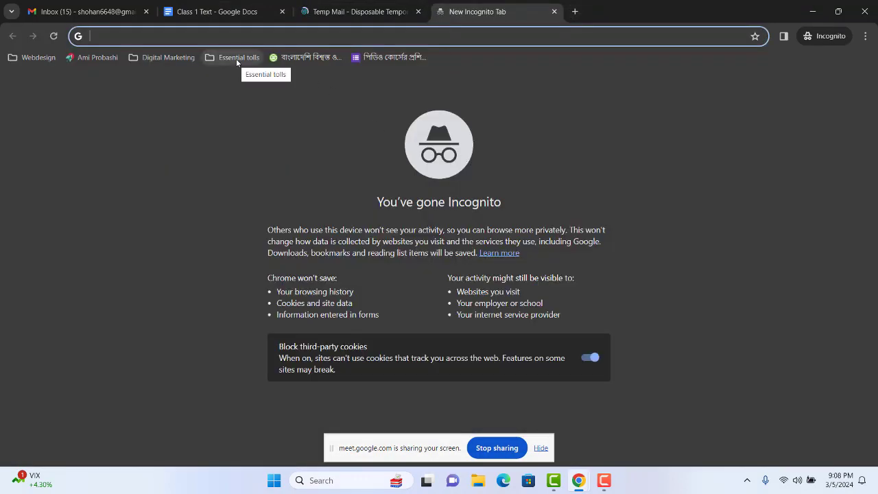
Search 'skype', open skype.com, and choose Sign in > Use Skype online
type("sky")
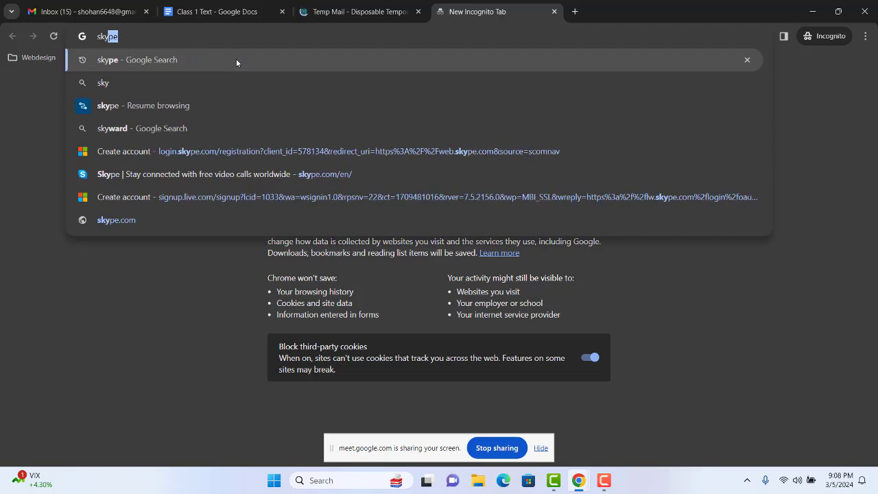
type("pe")
key("Return")
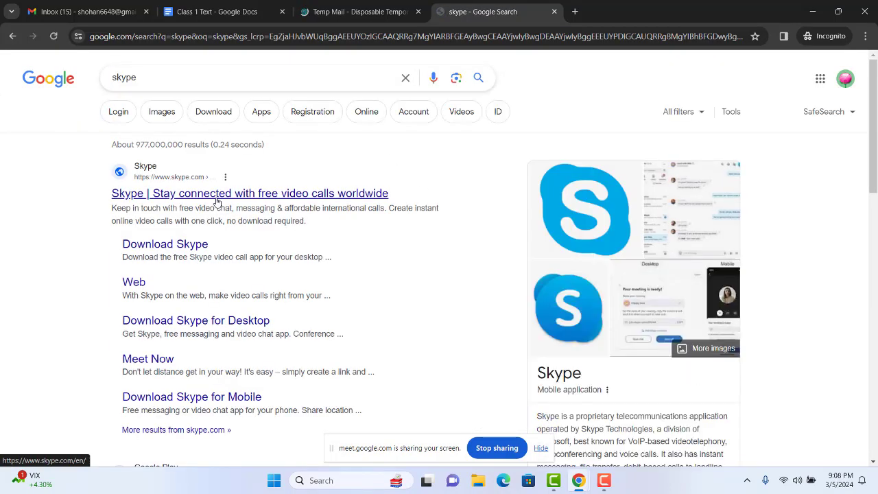
left_click(204, 195)
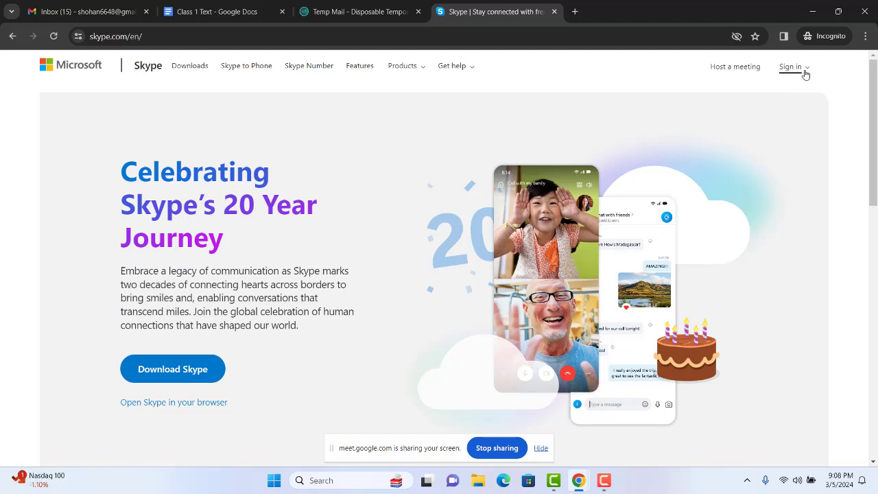
left_click(807, 73)
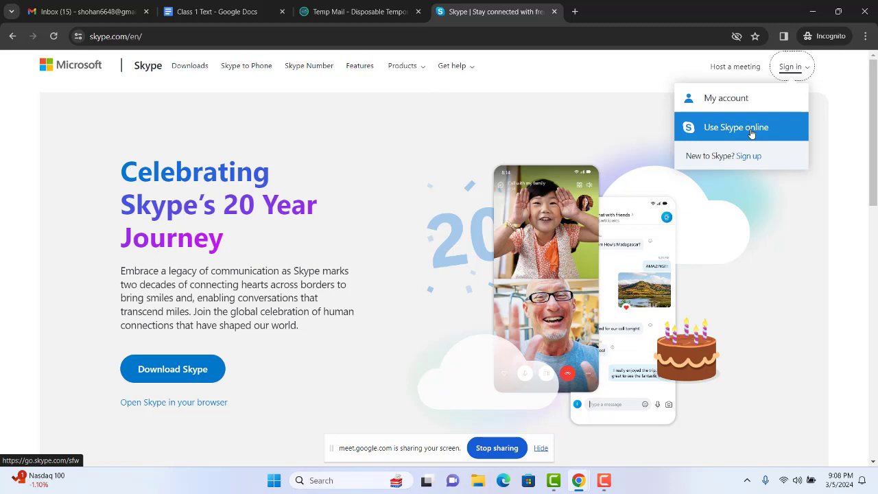
left_click(752, 134)
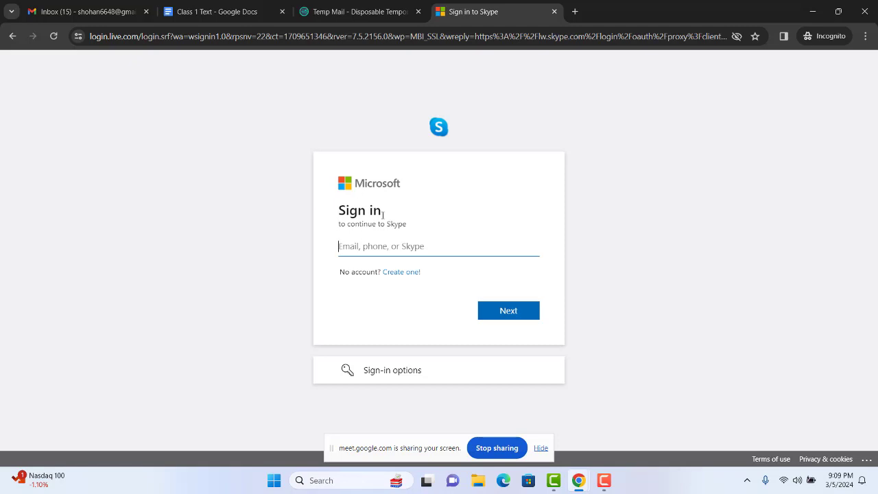
Start a new Microsoft account with the email address copied from Temp Mail
left_click(400, 274)
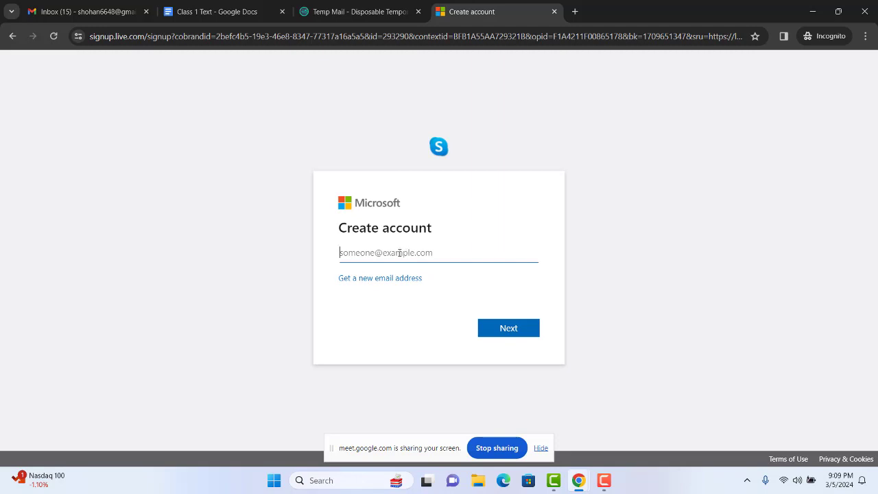
left_click(389, 11)
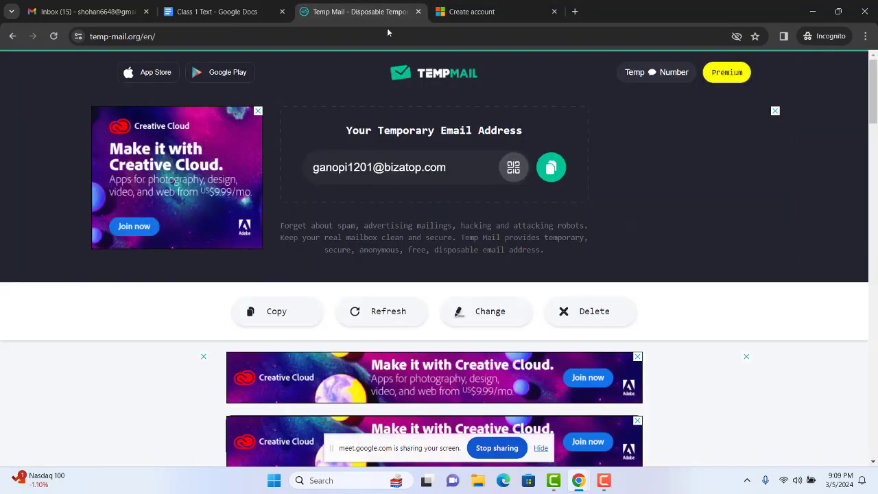
left_click(551, 167)
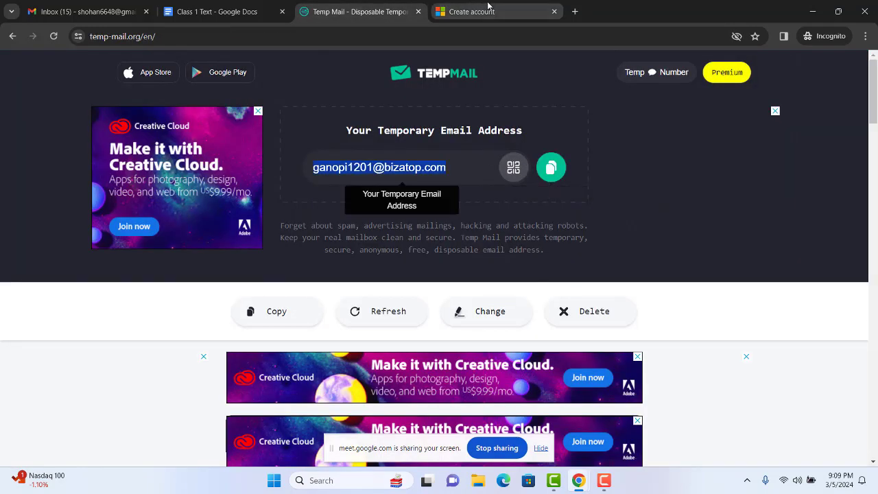
left_click(488, 8)
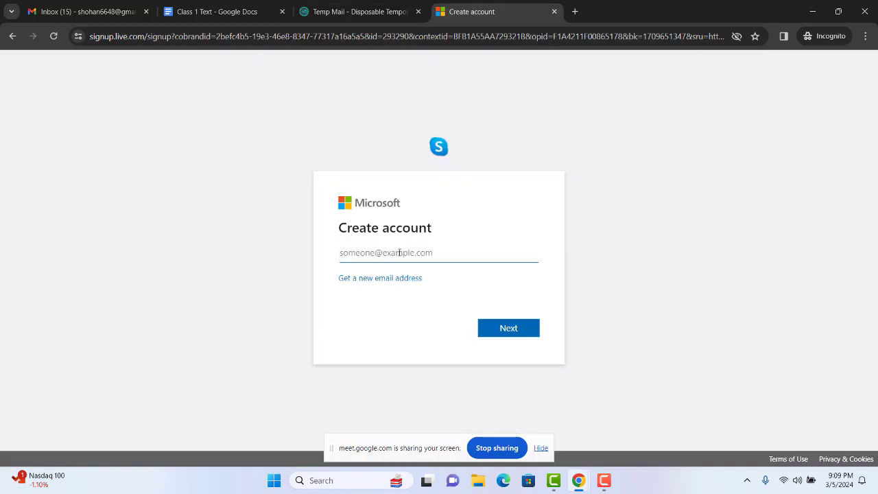
key("ctrl+v")
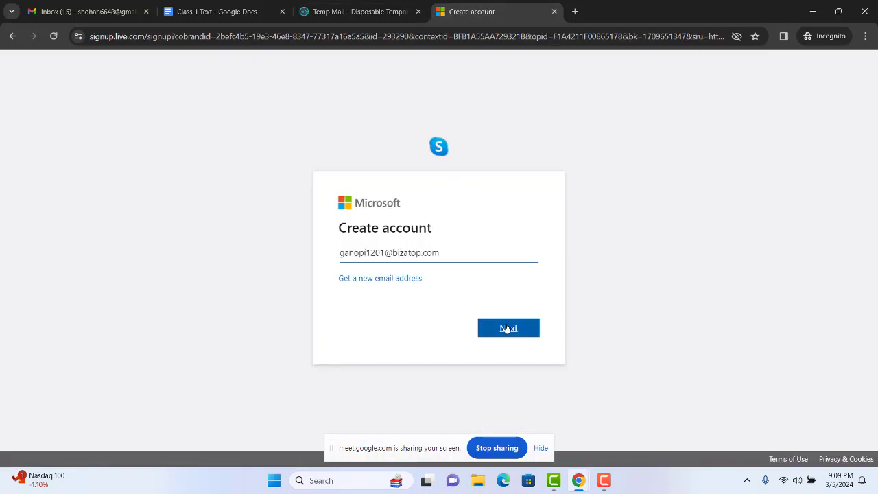
left_click(507, 329)
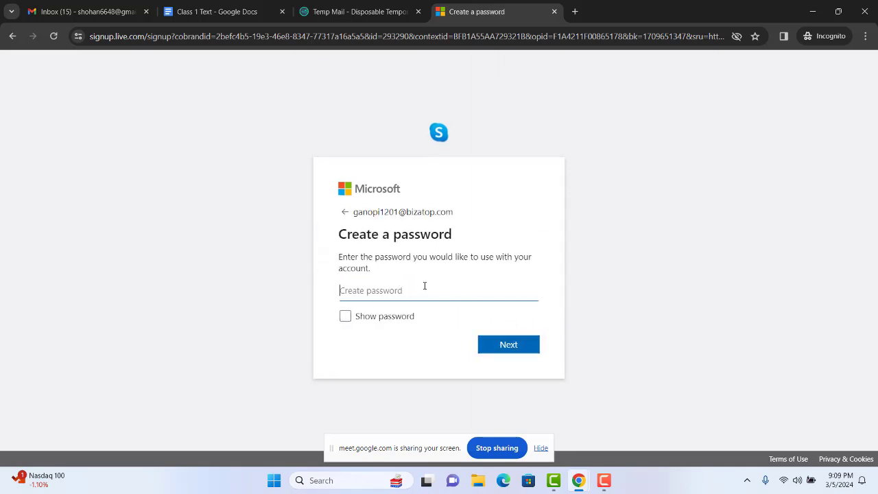
Set the account password and enter the user's first and last name
type("•")
left_click(508, 345)
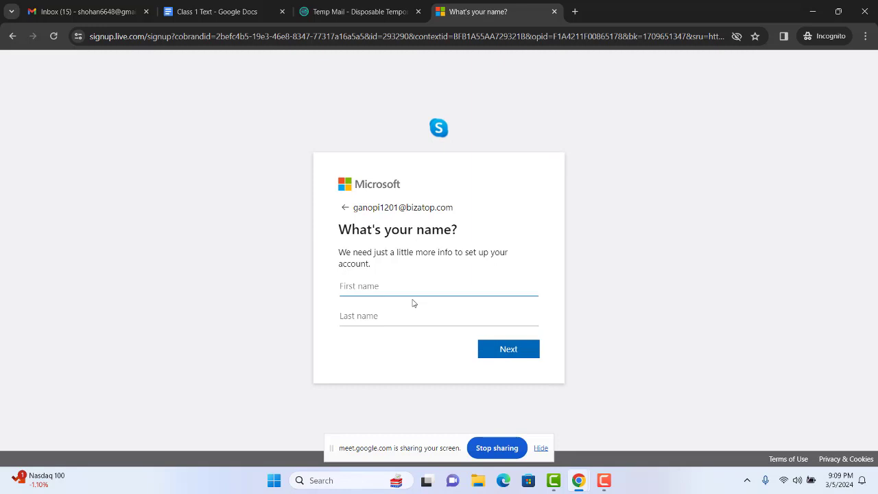
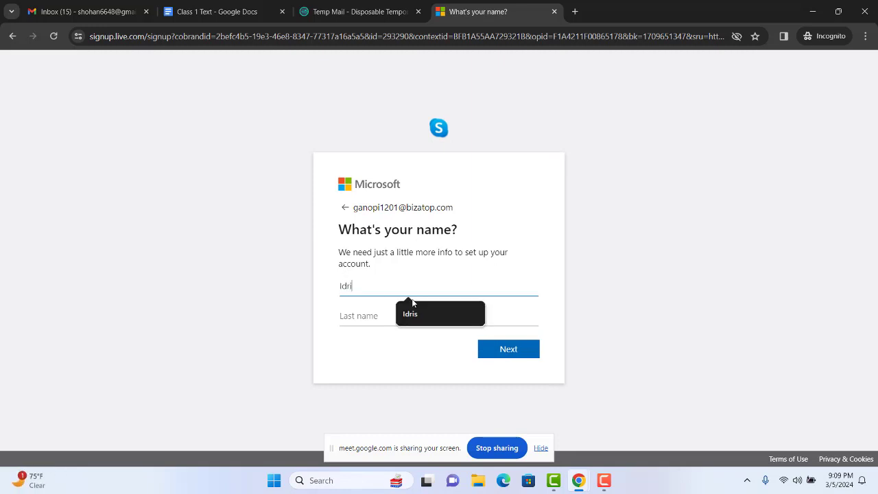
left_click(370, 319)
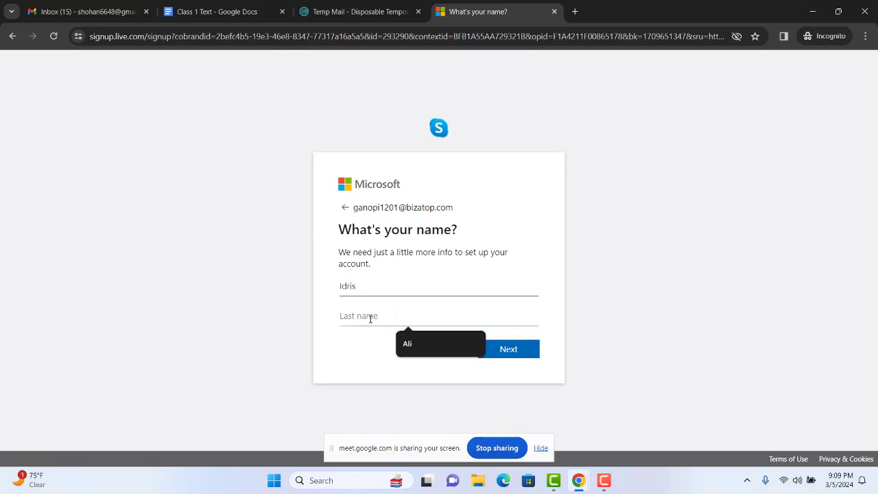
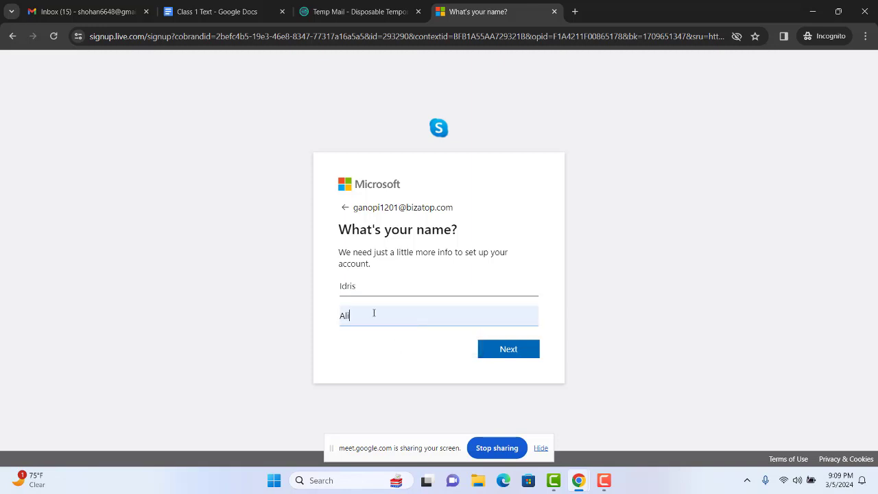
left_click(510, 351)
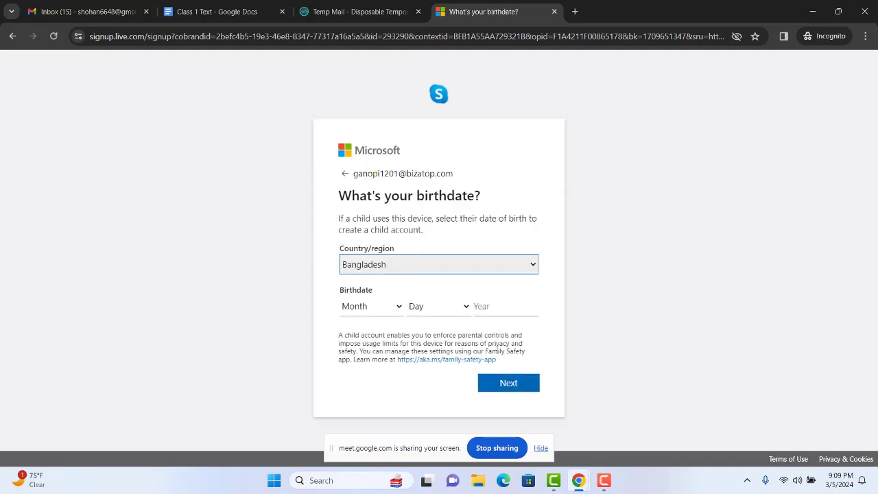
Enter the birthdate January 2, 1985 and continue
left_click(398, 307)
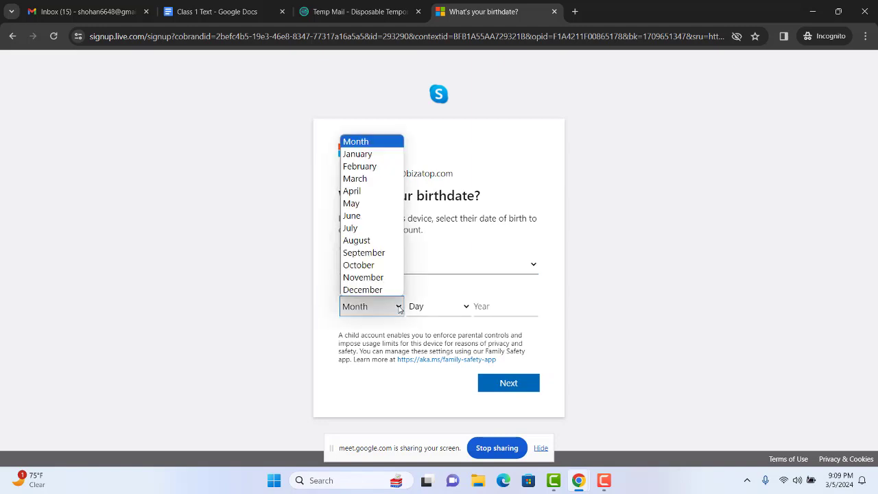
left_click(364, 155)
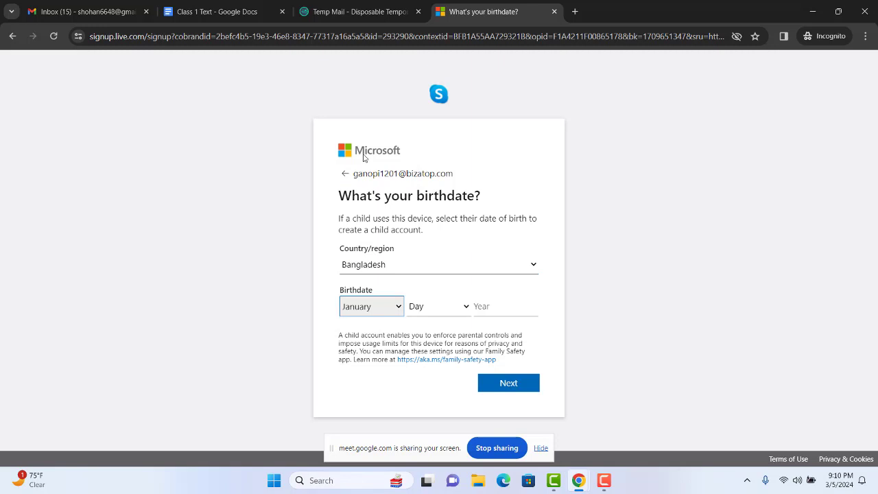
left_click(465, 306)
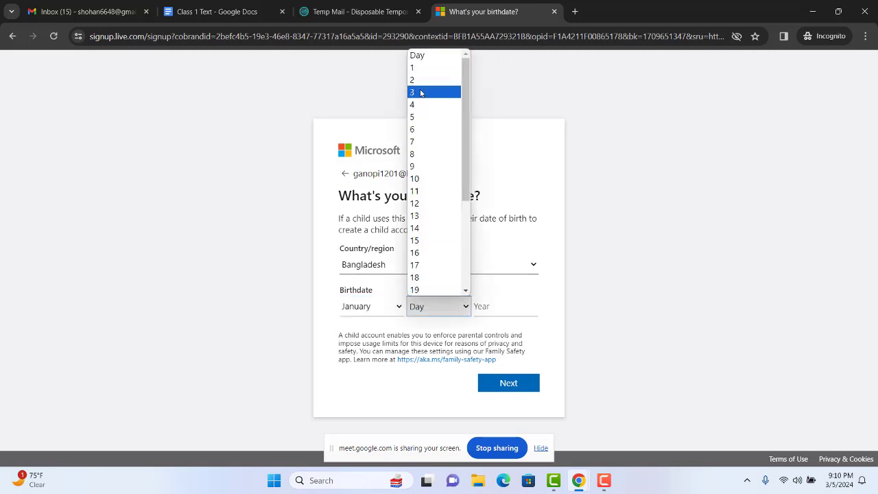
left_click(420, 81)
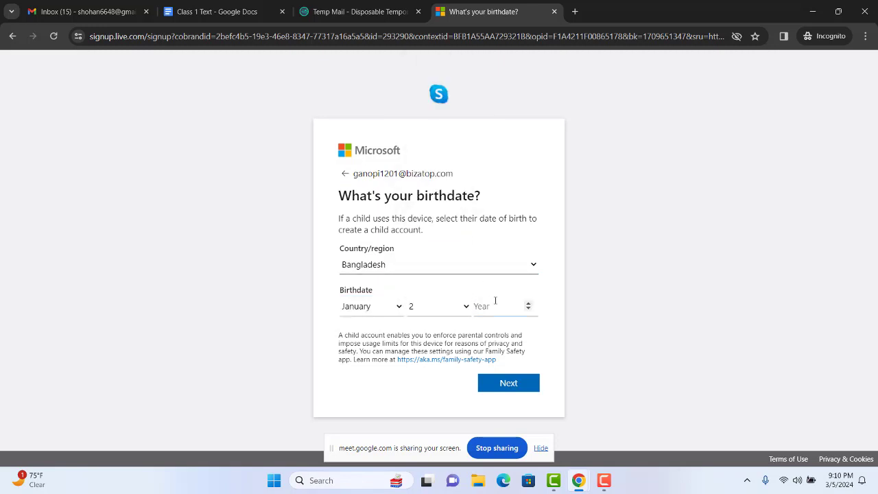
left_click(495, 300)
type("1985")
left_click(508, 388)
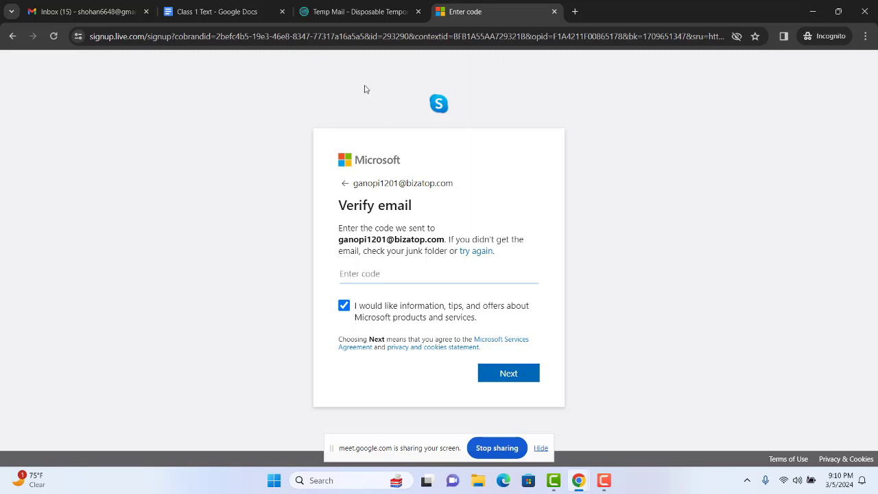
Refresh the Temp Mail inbox, open the Microsoft email, and select the security code
left_click(358, 14)
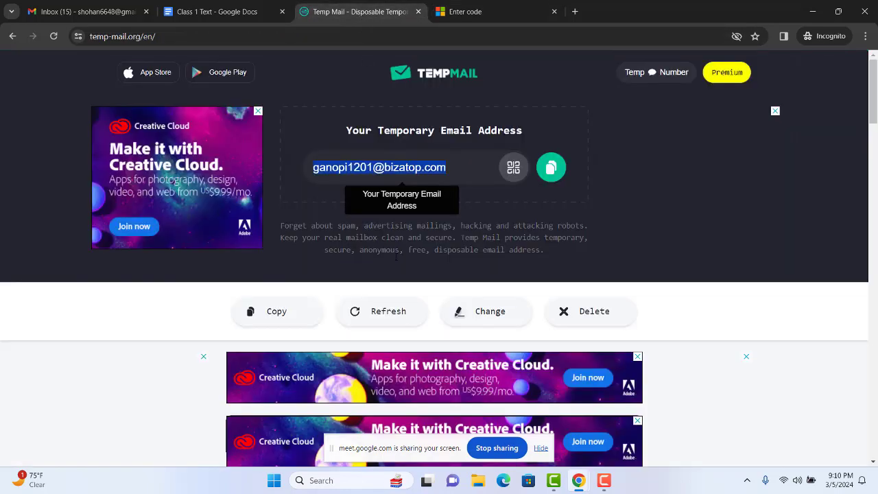
left_click(381, 314)
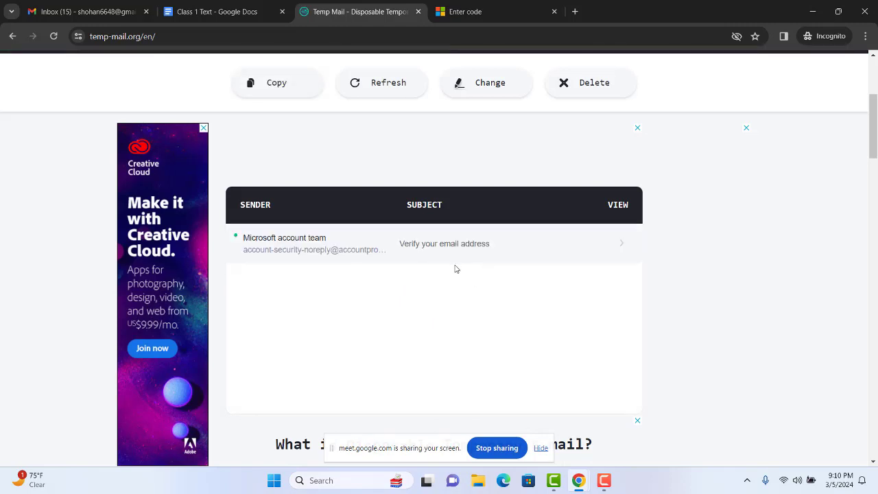
left_click(314, 238)
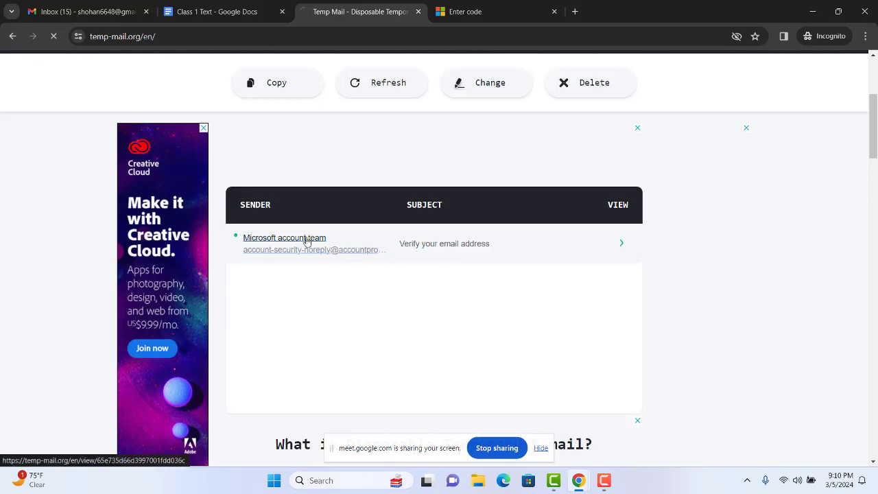
scroll(452, 294, "down", 3)
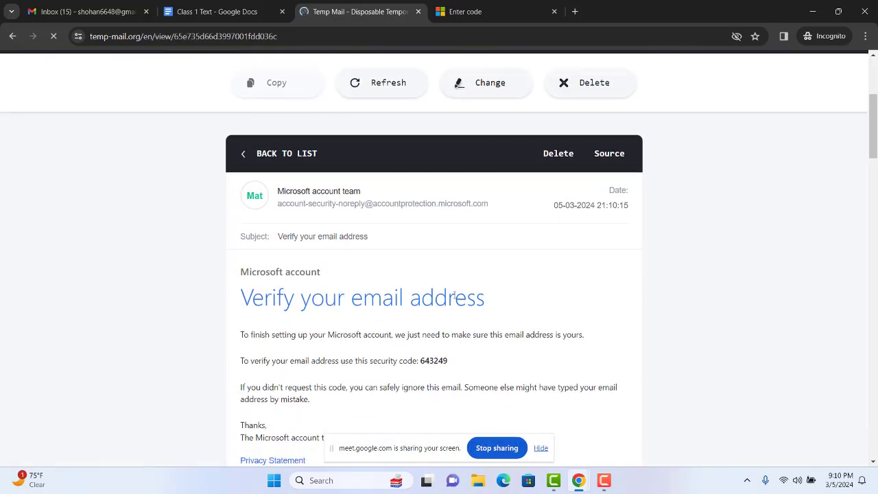
scroll(456, 299, "down", 2)
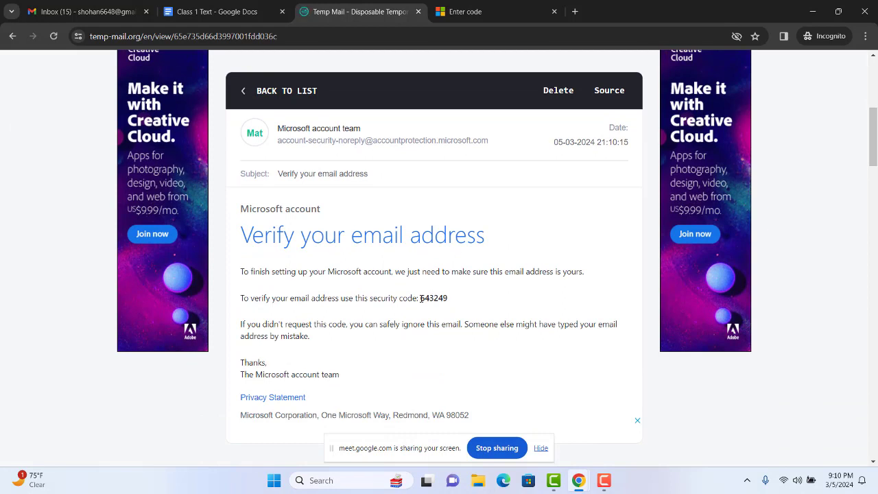
left_click_drag(420, 299, 456, 305)
key("ctrl+c")
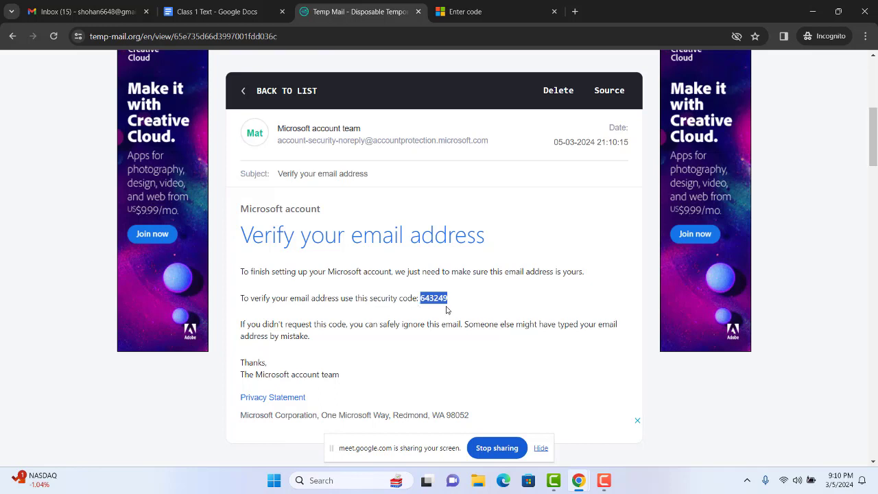
Paste the security code into the sign-up's Enter code field and submit it
left_click(492, 15)
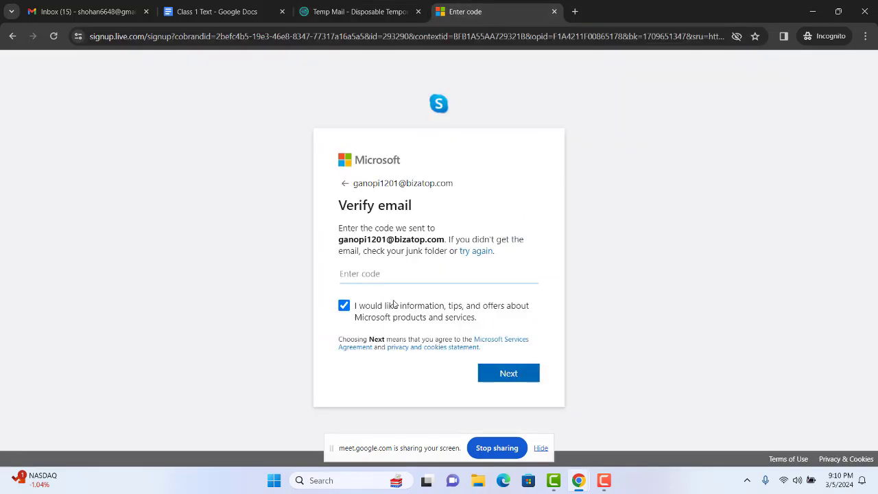
key("ctrl+v")
left_click(505, 374)
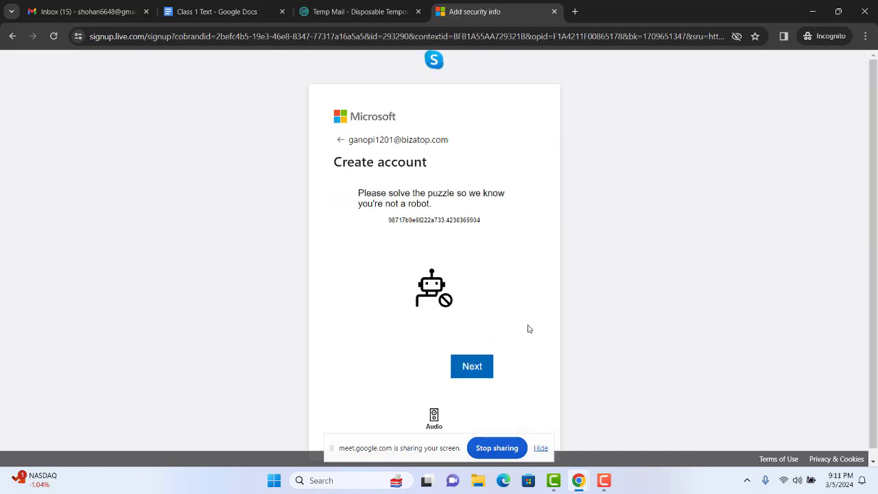
Start the robot check and submit the first rotated-object answer
left_click(476, 372)
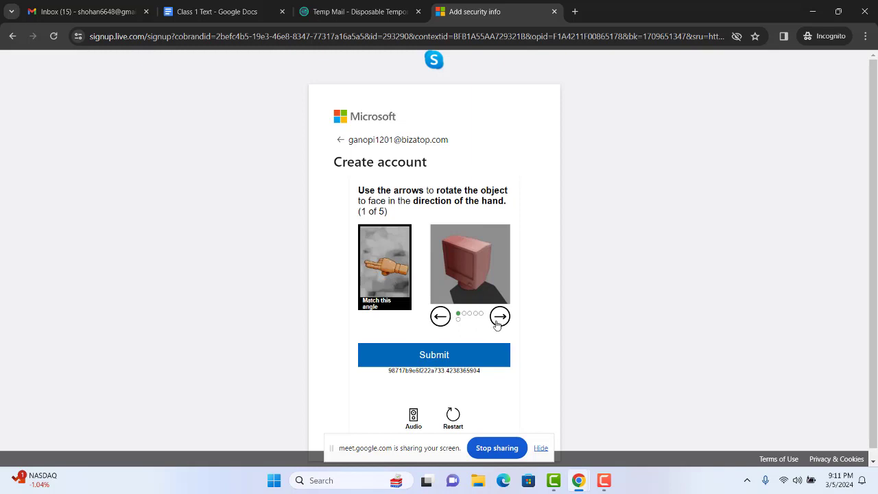
left_click(440, 316)
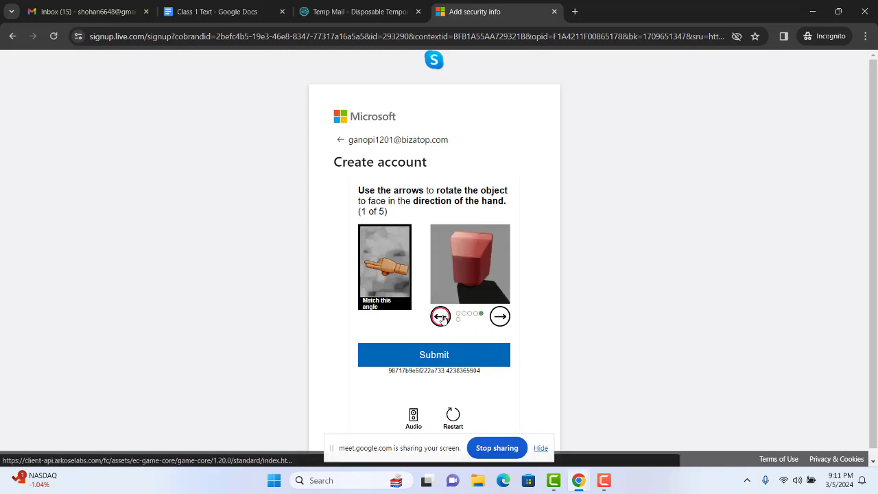
left_click(500, 318)
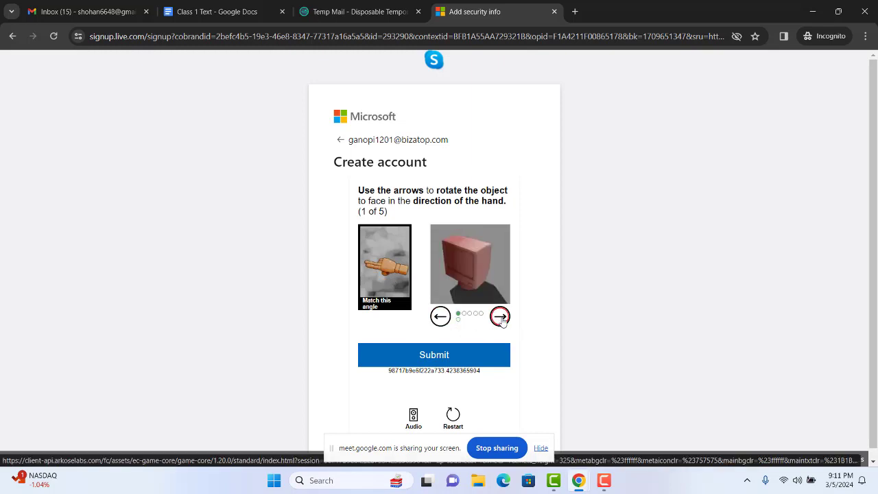
left_click(441, 317)
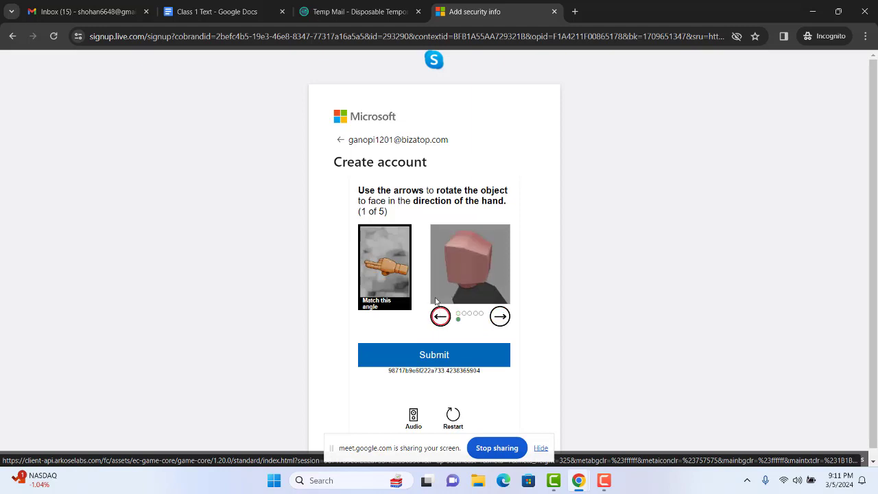
left_click(453, 361)
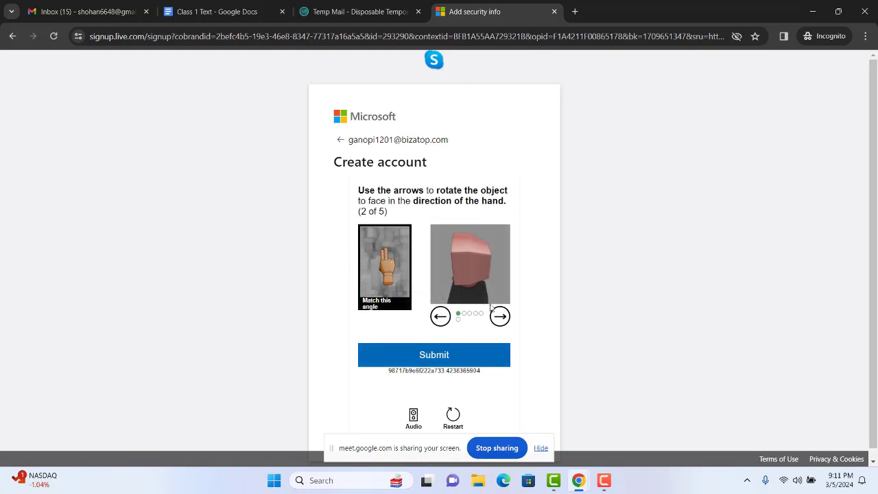
Rotate the second object four steps forward and submit it
left_click(499, 316)
left_click(499, 316)
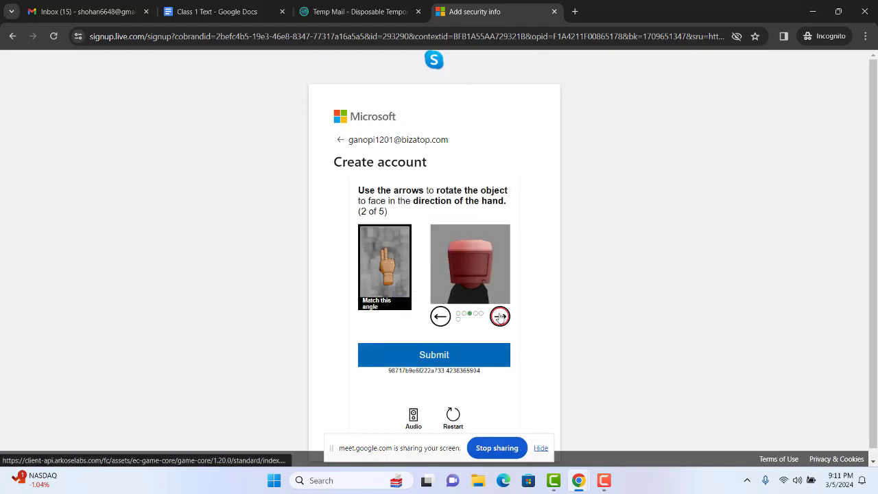
left_click(500, 316)
left_click(500, 317)
left_click(499, 316)
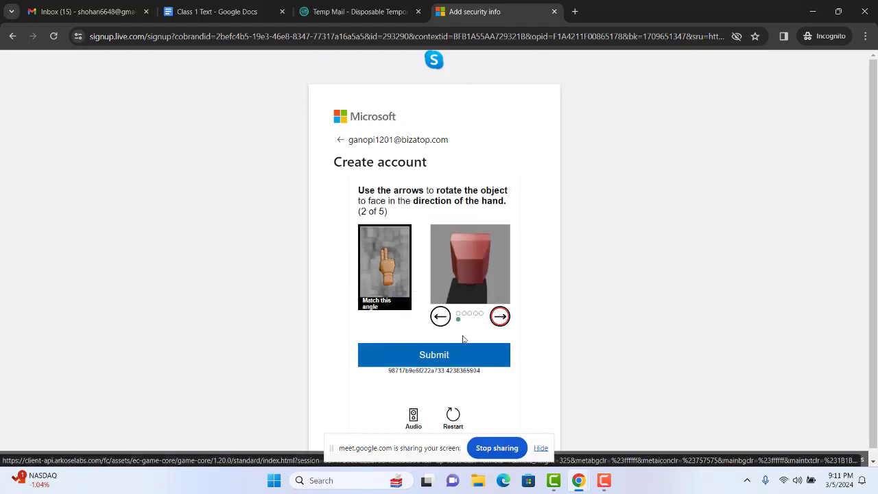
left_click(446, 358)
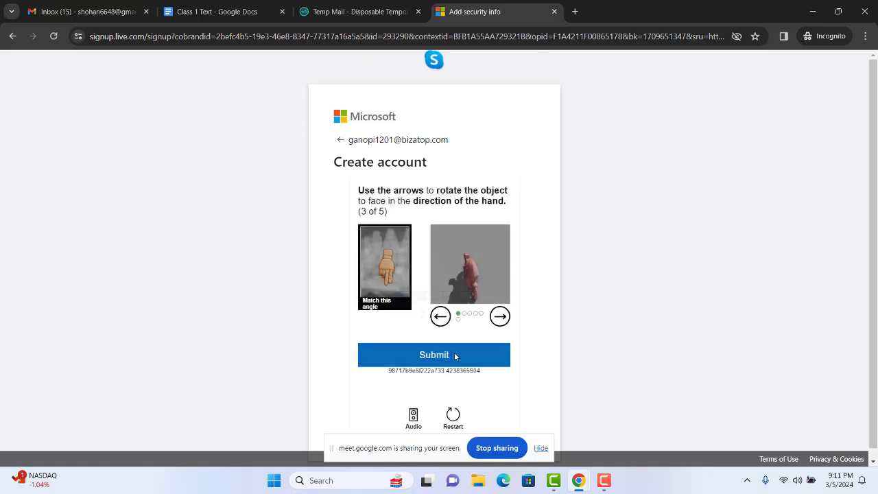
Rotate the motorcycle six steps forward and submit the third answer
left_click(499, 316)
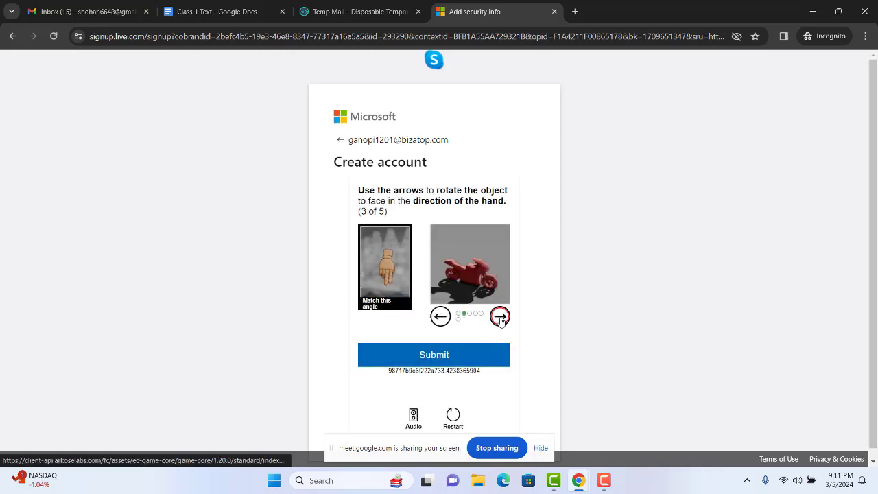
left_click(500, 316)
left_click(499, 316)
left_click(499, 317)
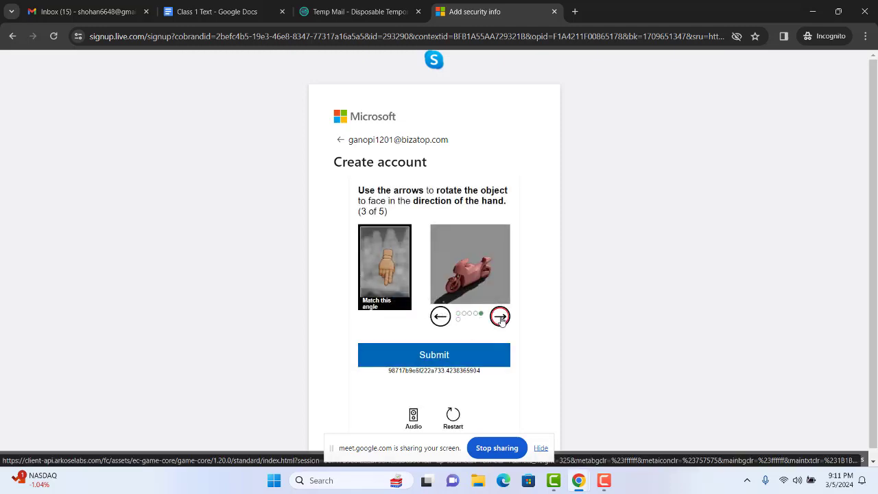
left_click(499, 316)
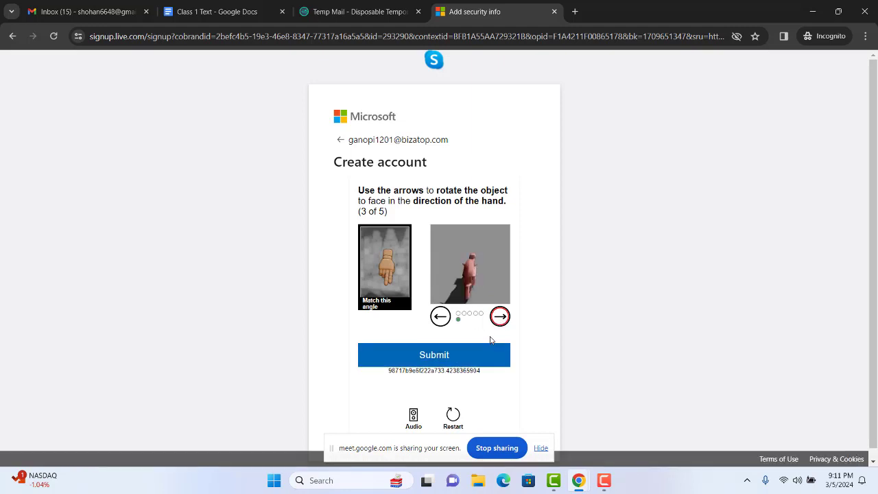
left_click(500, 316)
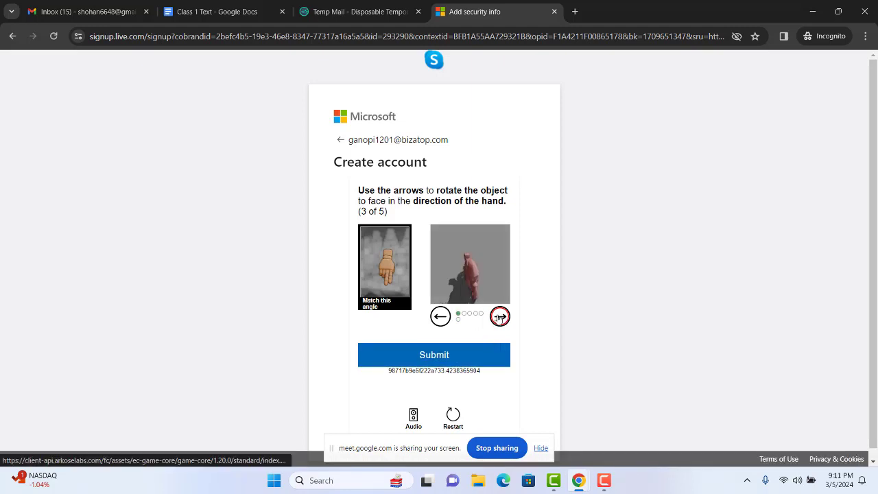
left_click(444, 362)
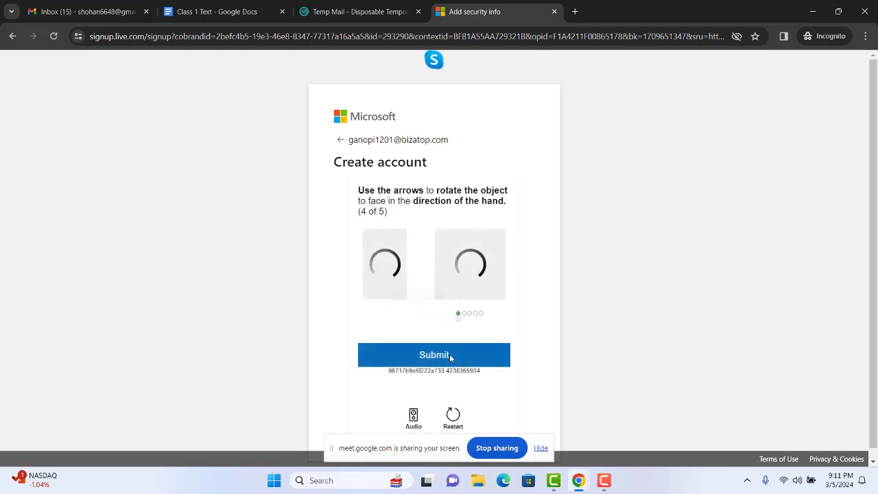
Rotate the hammer three steps forward and submit the fourth answer
left_click(500, 317)
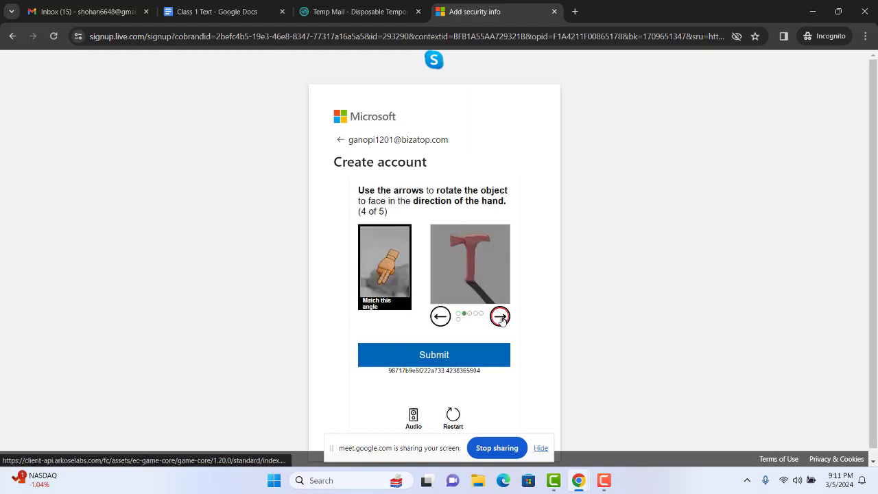
left_click(501, 318)
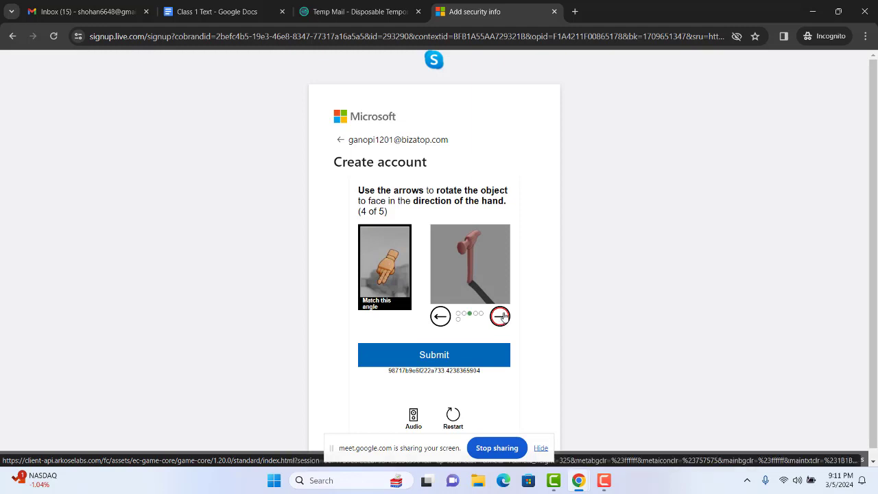
left_click(502, 317)
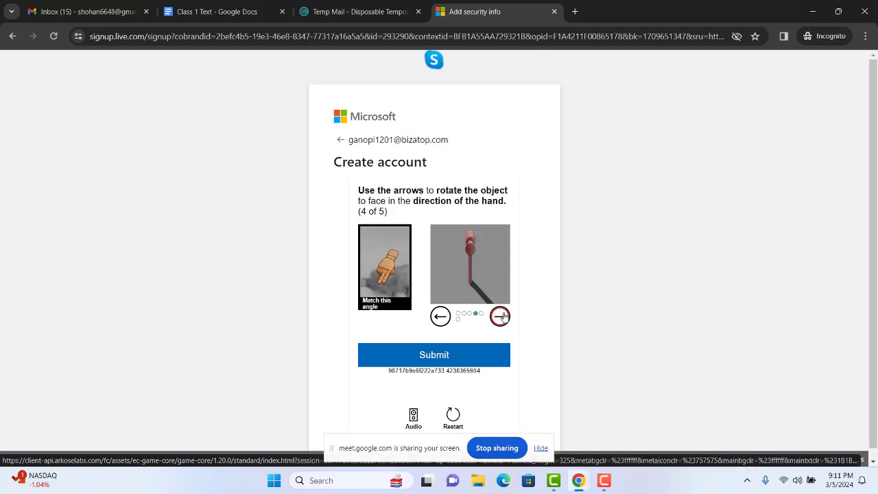
left_click(459, 355)
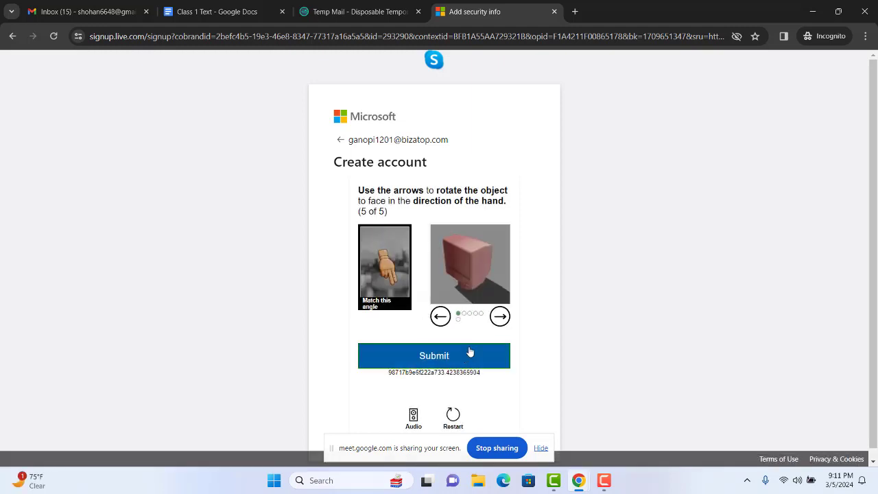
Adjust the fifth object's rotation and submit the final answer
left_click(500, 321)
left_click(500, 321)
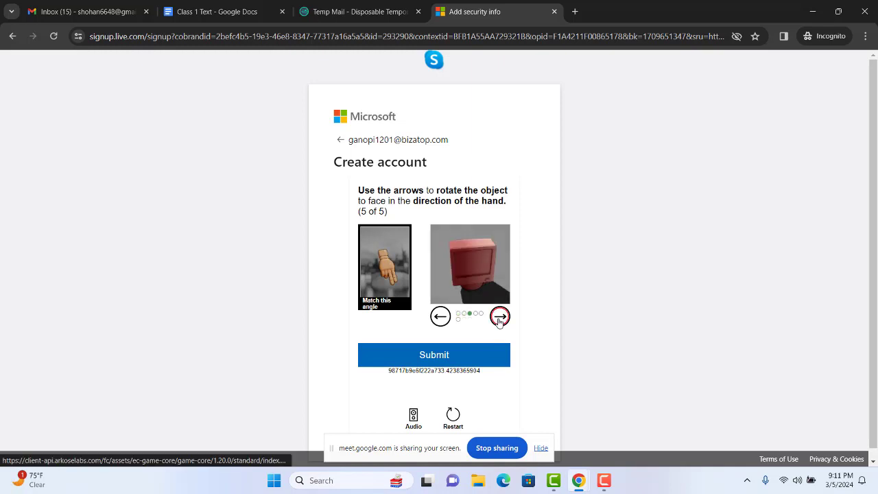
left_click(499, 321)
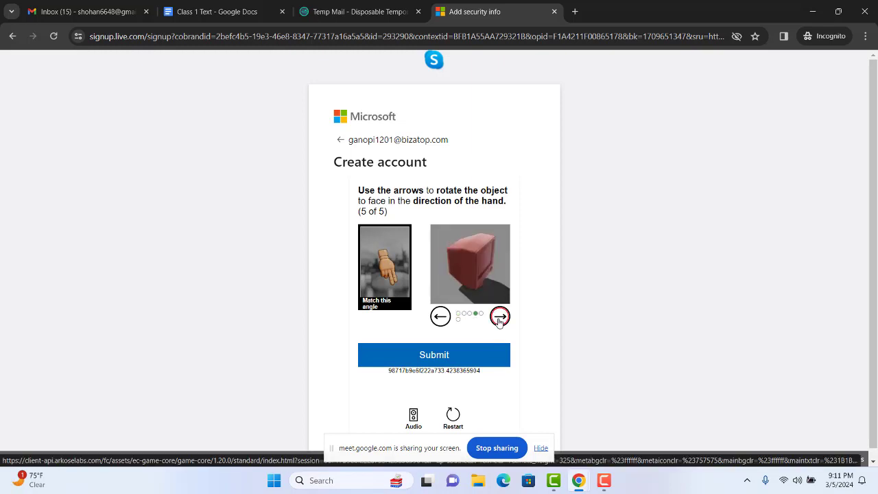
left_click(441, 318)
left_click(435, 361)
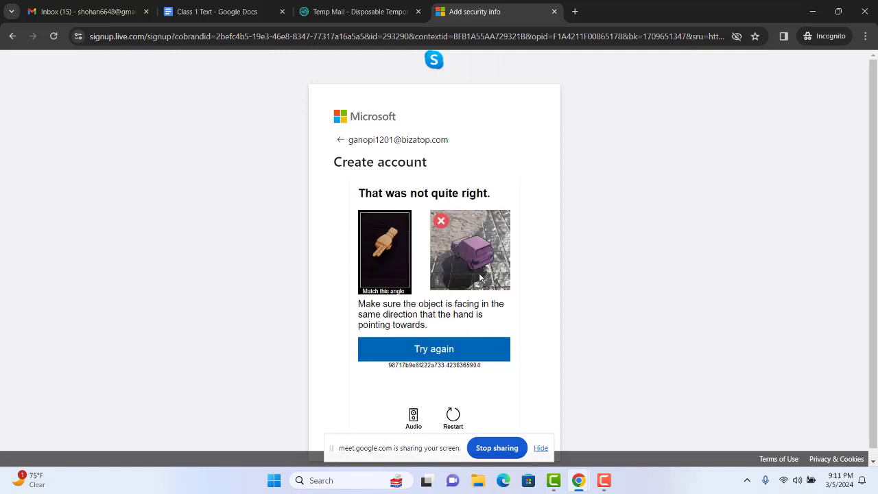
Retry the check and align the 3-D monitor for the first puzzle
left_click(444, 353)
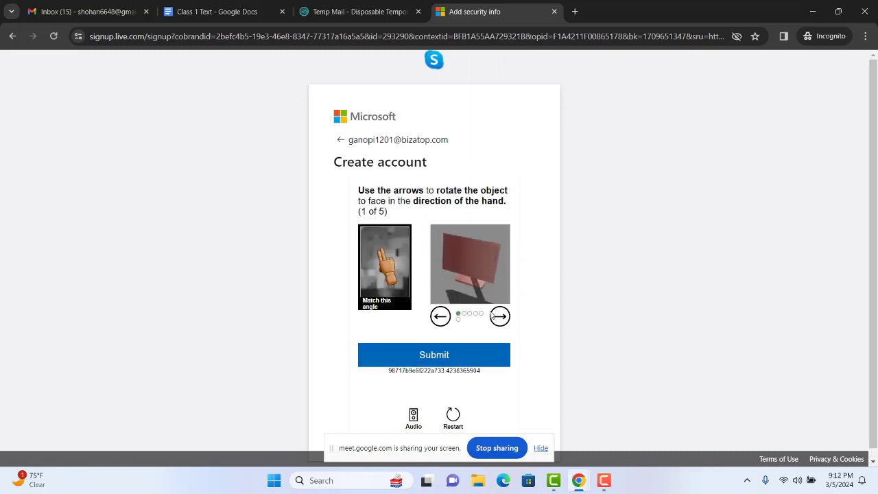
left_click(500, 316)
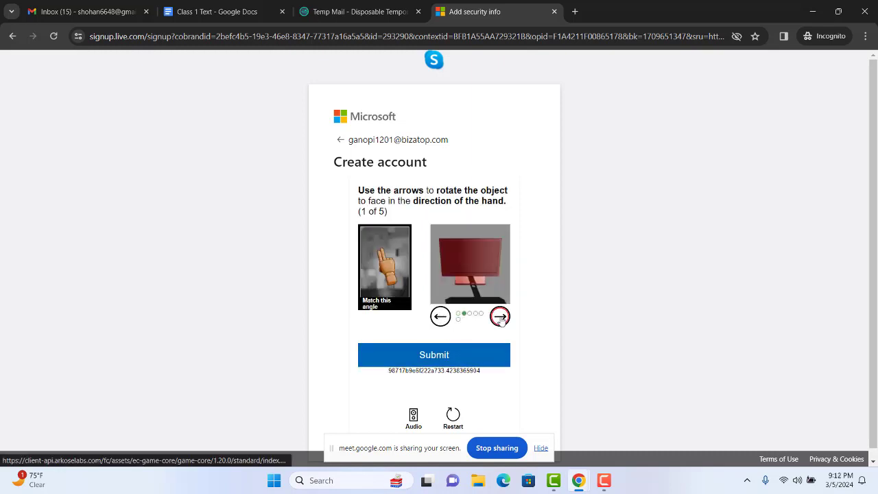
left_click(500, 316)
left_click(500, 316)
left_click(500, 316)
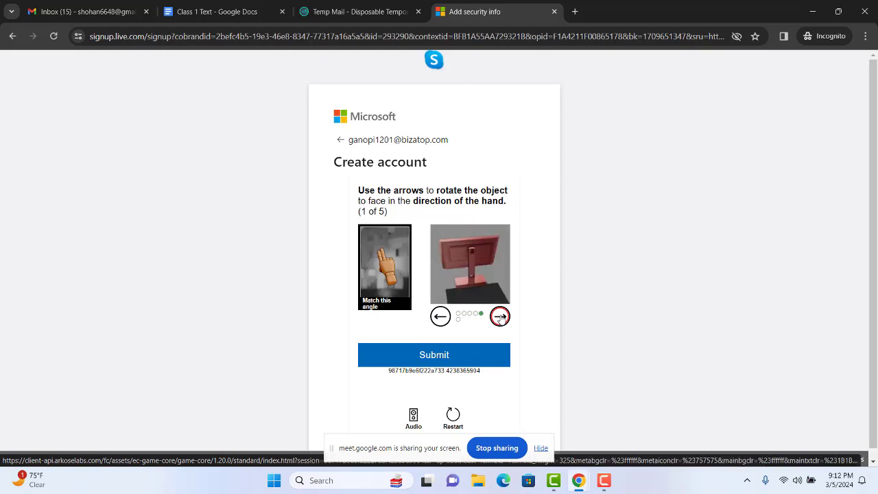
left_click(500, 316)
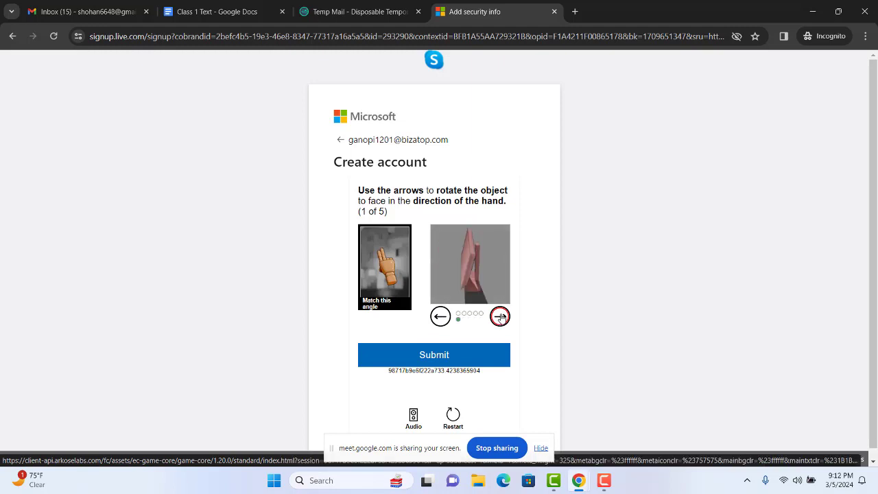
left_click(442, 315)
left_click(439, 354)
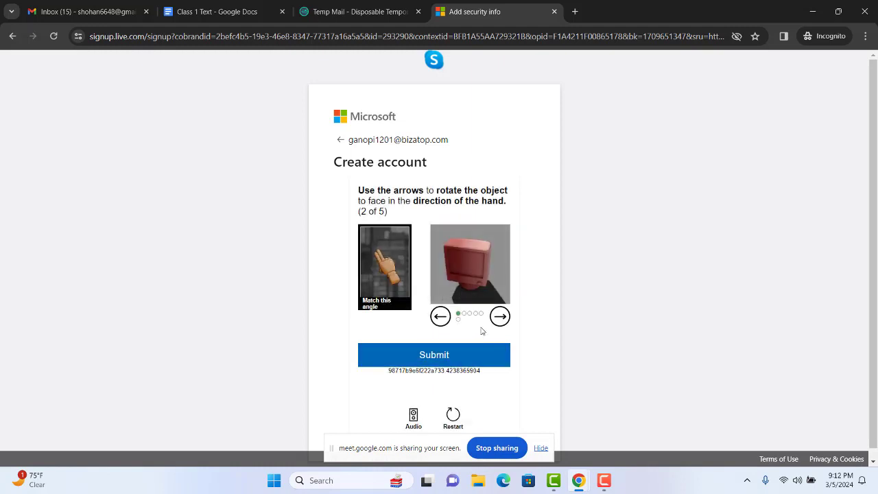
Solve and submit the second puzzle and the chess-piece third puzzle
left_click(441, 317)
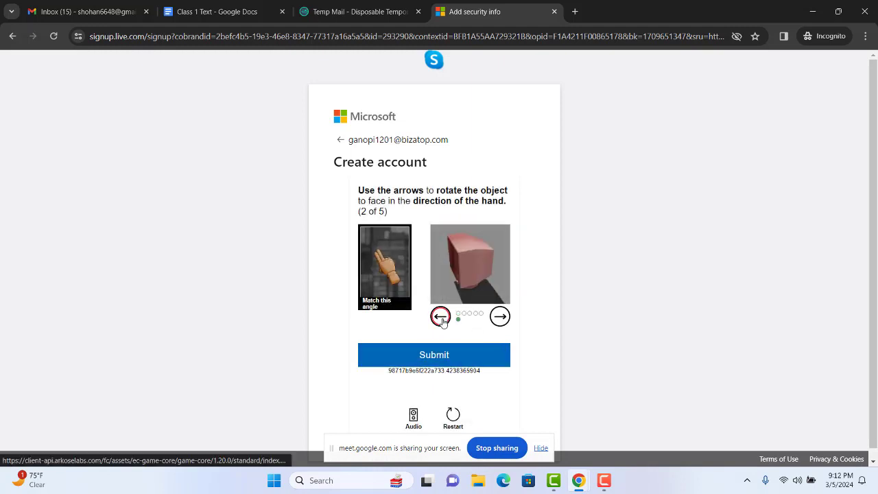
left_click(443, 319)
left_click(447, 355)
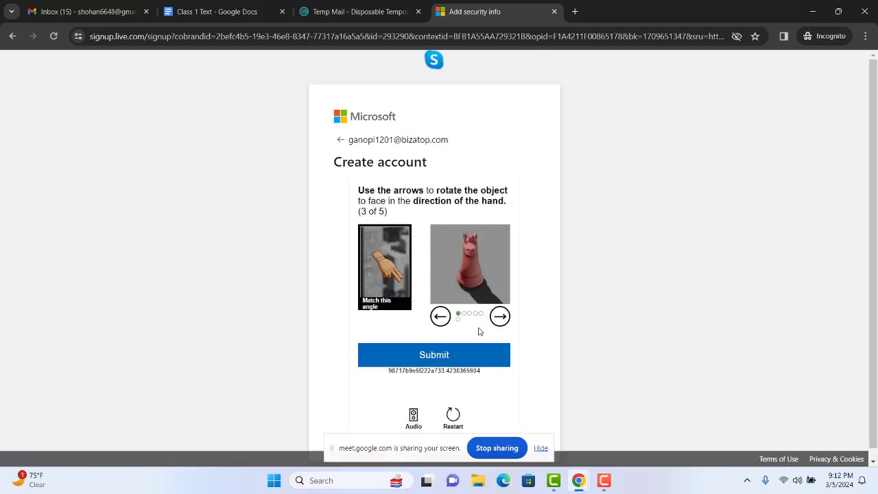
left_click(500, 316)
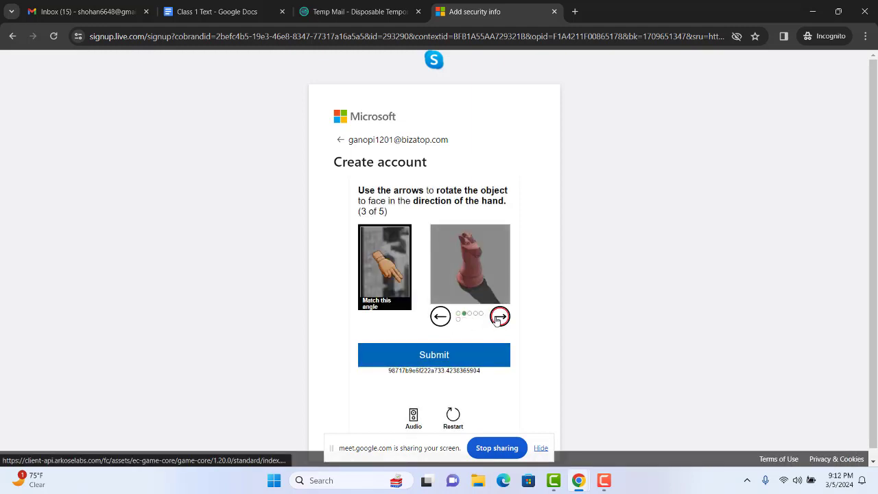
left_click(440, 355)
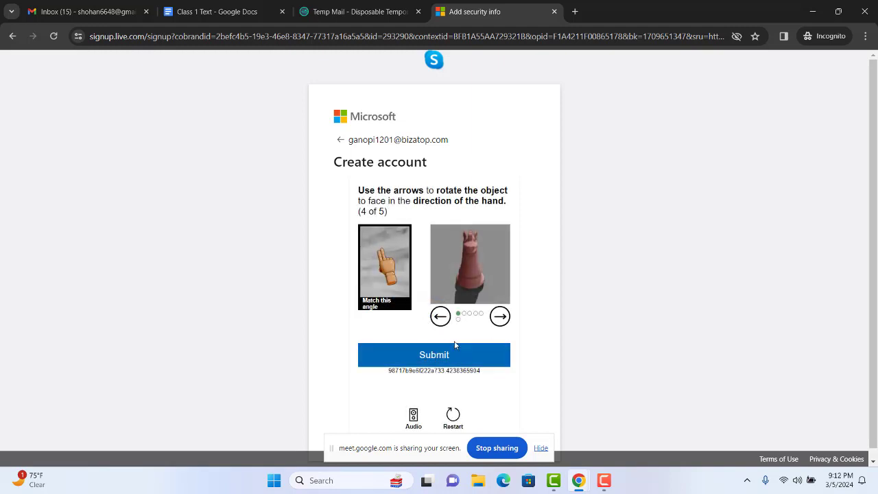
Solve the fourth puzzle and the knight puzzle, submitting the final answer
left_click(500, 316)
left_click(500, 317)
left_click(500, 316)
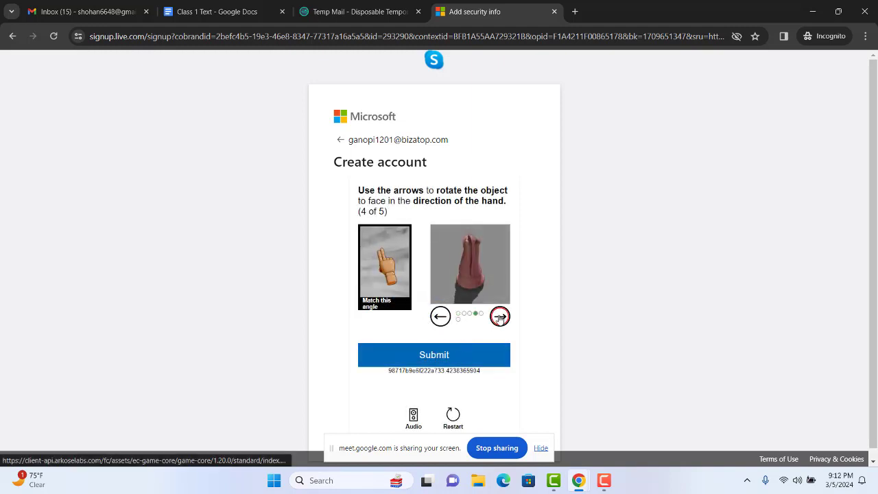
left_click(440, 316)
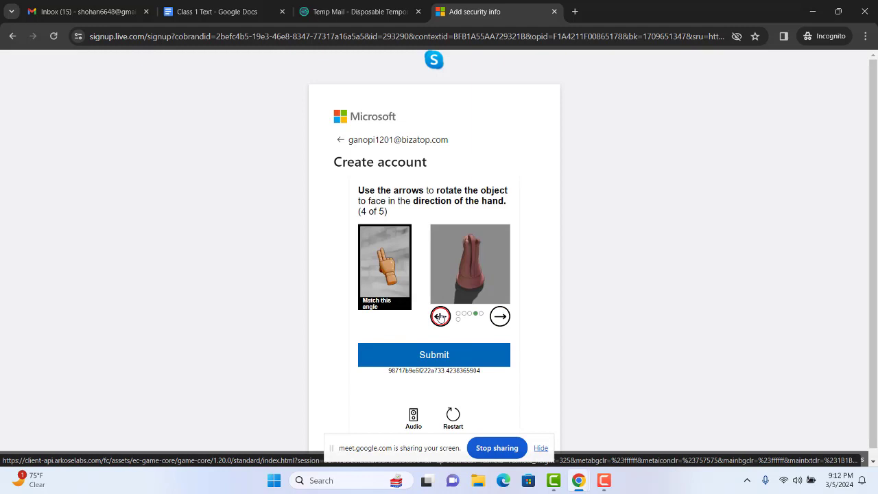
left_click(435, 364)
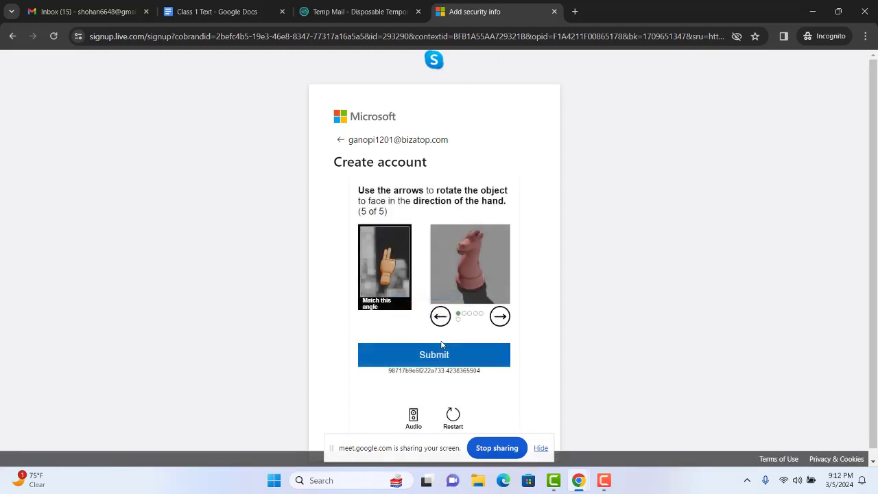
left_click(441, 316)
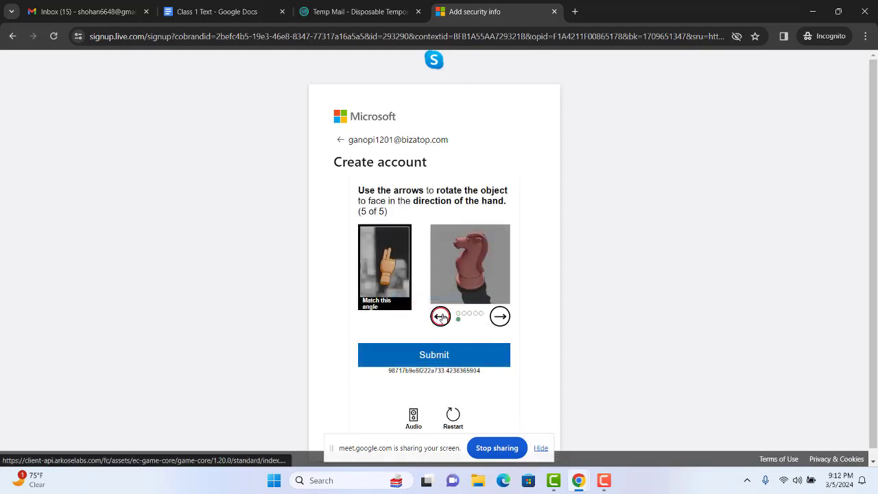
left_click(445, 356)
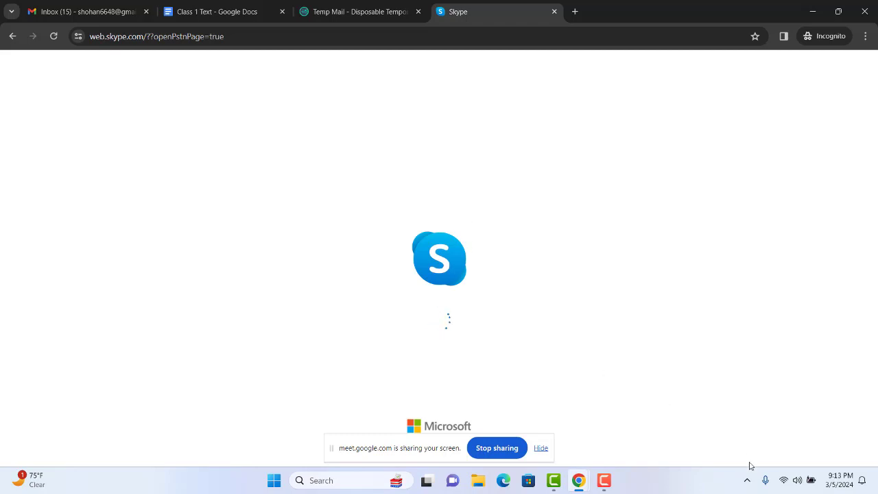
mouse_move(624, 480)
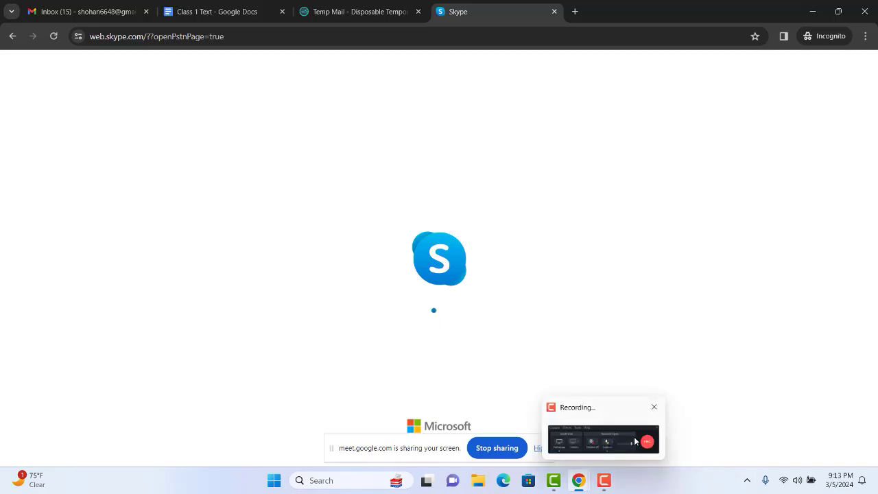
left_click(634, 439)
key("alt+Tab")
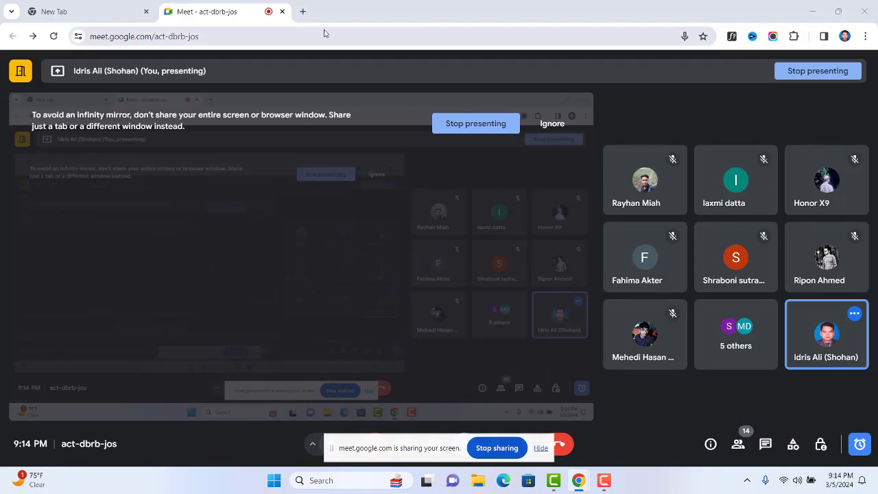
mouse_move(579, 480)
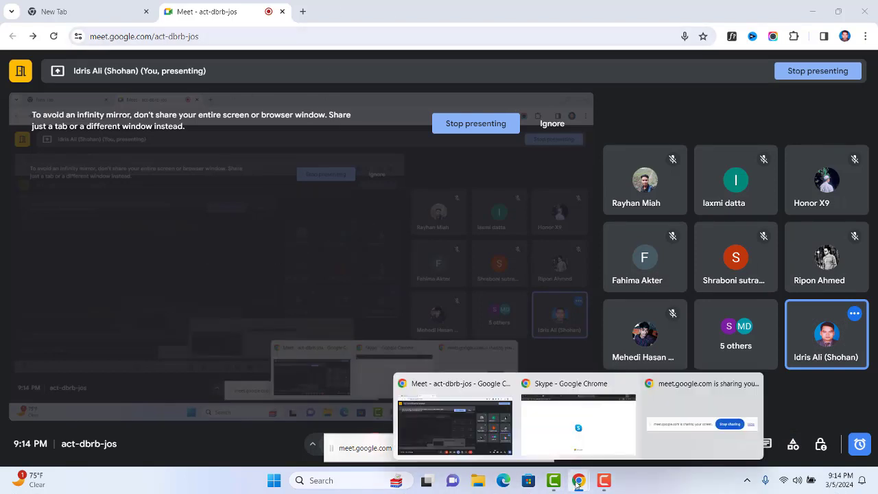
left_click(625, 452)
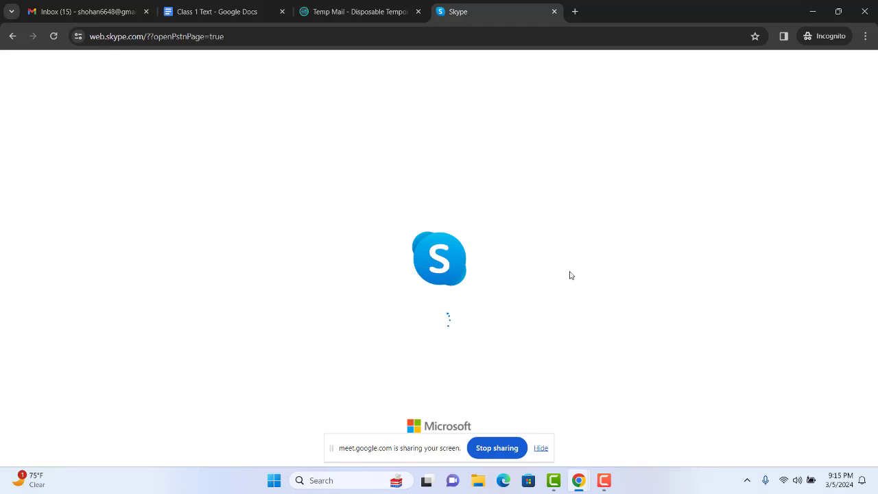
Connect to the vivo Y36 Wi-Fi network from Quick Settings
left_click(789, 481)
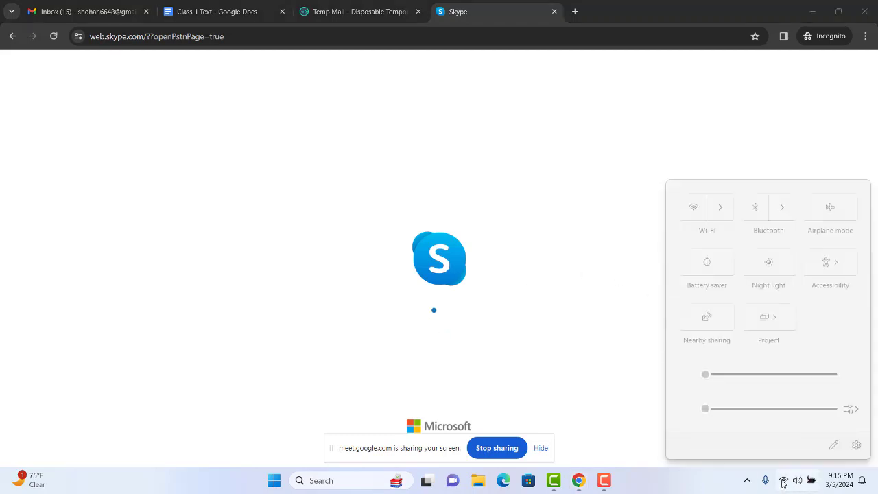
left_click(719, 216)
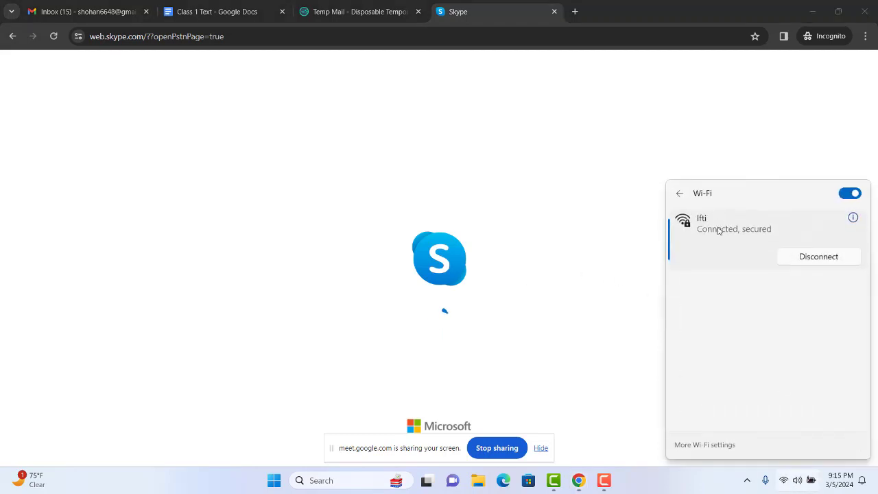
left_click(768, 284)
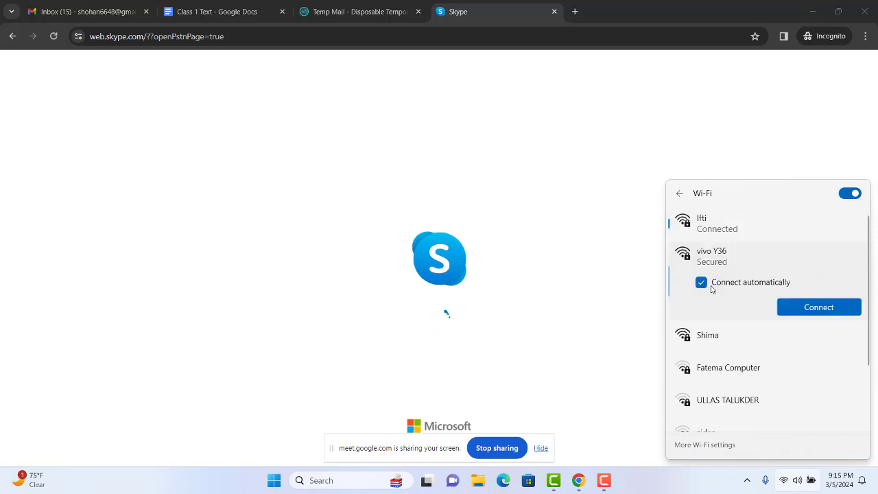
left_click(816, 308)
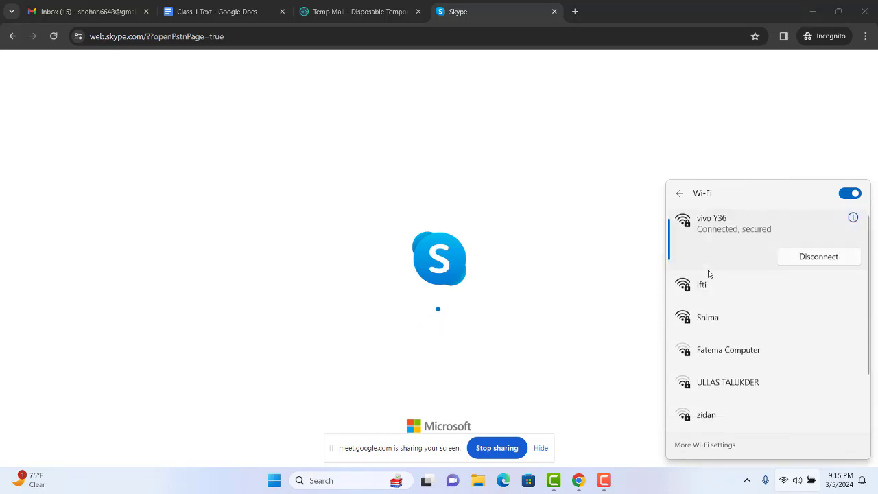
left_click(602, 241)
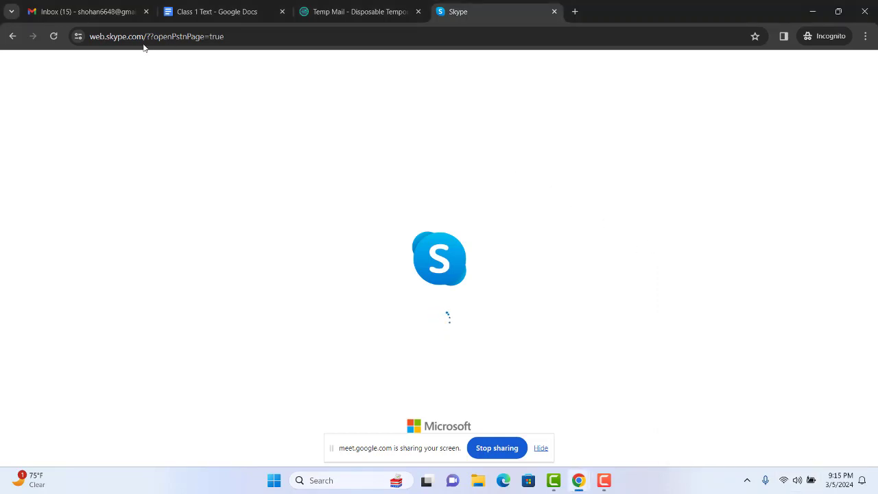
Reload Skype for Web, skip the profile picture, and decline sending diagnostic data
left_click(54, 35)
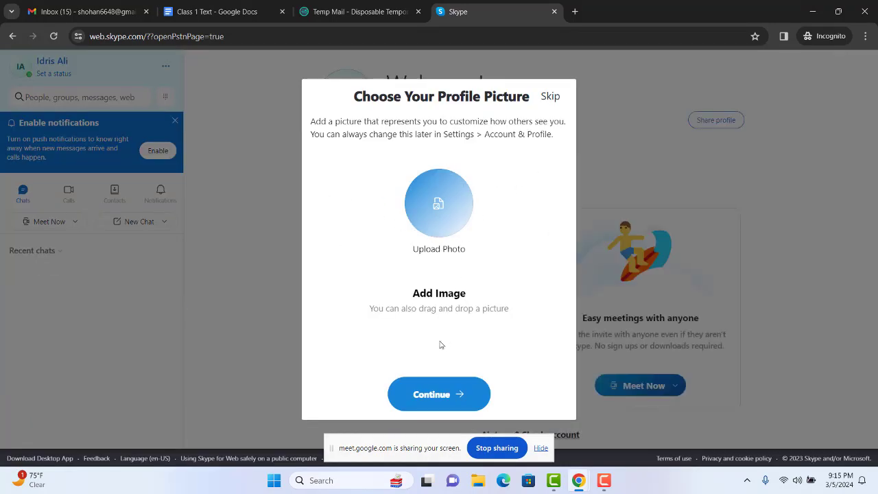
left_click(433, 396)
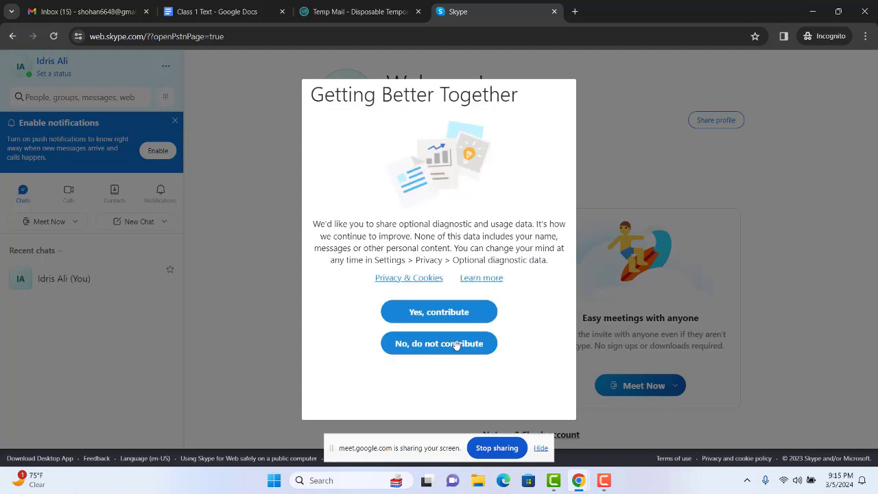
left_click(432, 343)
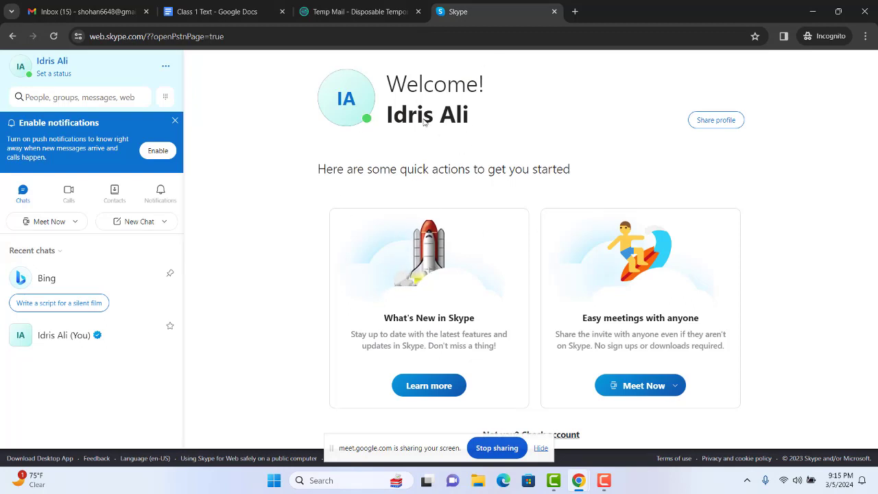
Copy the Skype Name from Account & Profile settings, then minimize both browser windows
left_click(175, 121)
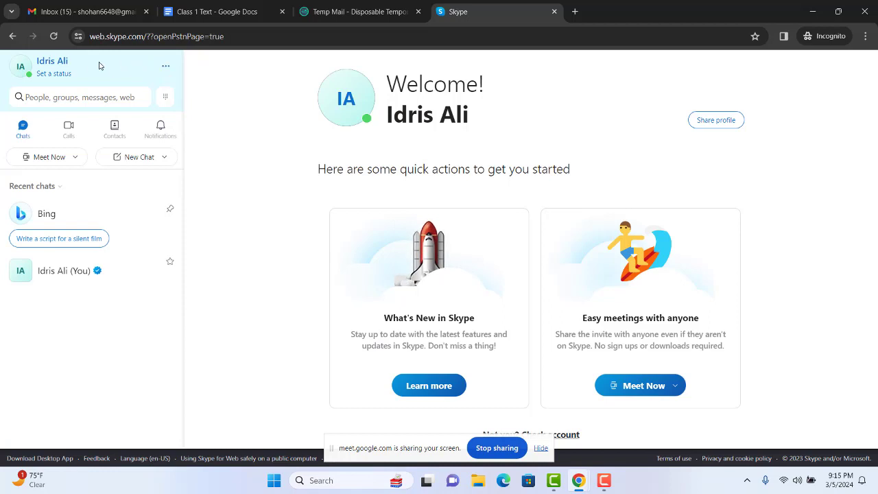
left_click(166, 70)
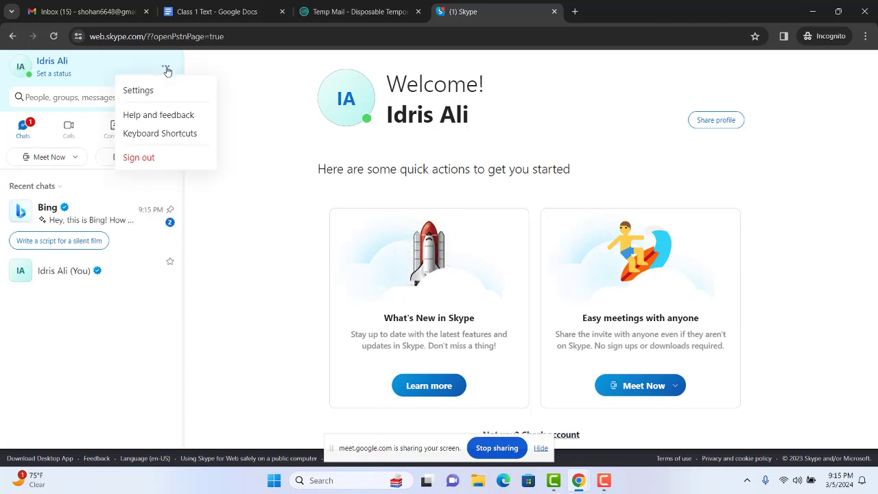
left_click(138, 91)
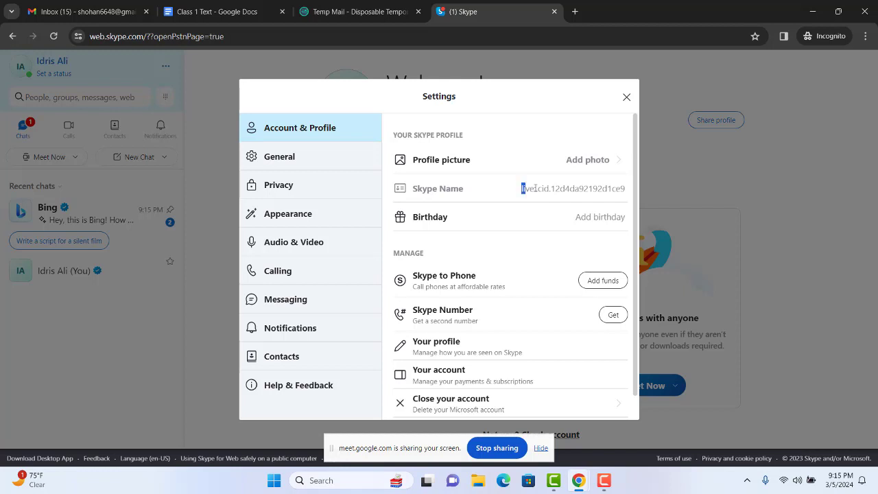
left_click_drag(535, 188, 633, 189)
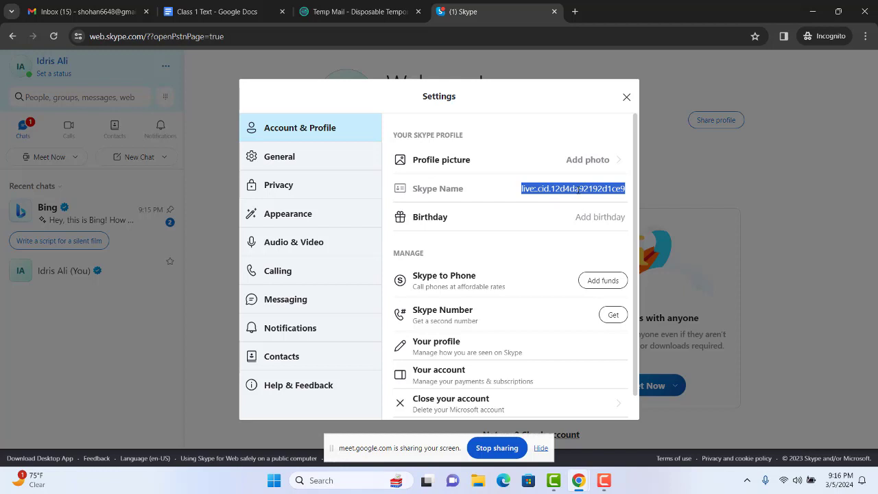
left_click(811, 14)
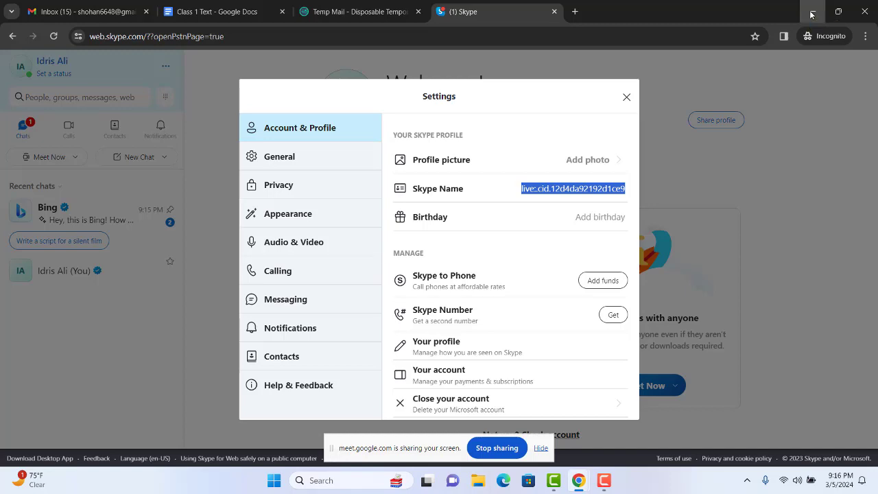
left_click(811, 14)
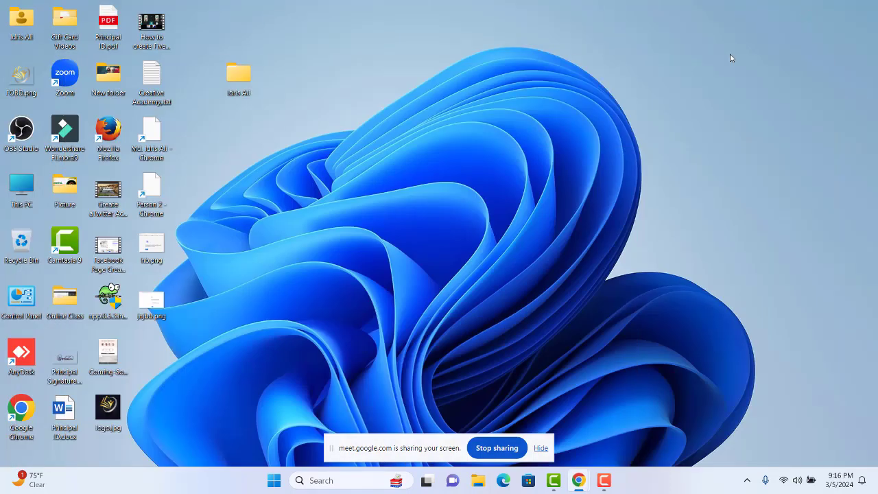
Create 'New Microsoft Word Document.docx' on the desktop and open it in Word
right_click(506, 131)
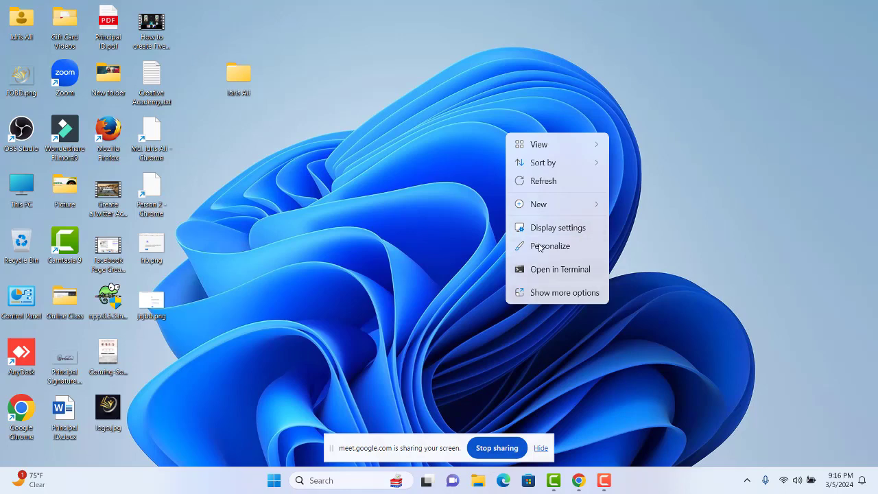
mouse_move(541, 205)
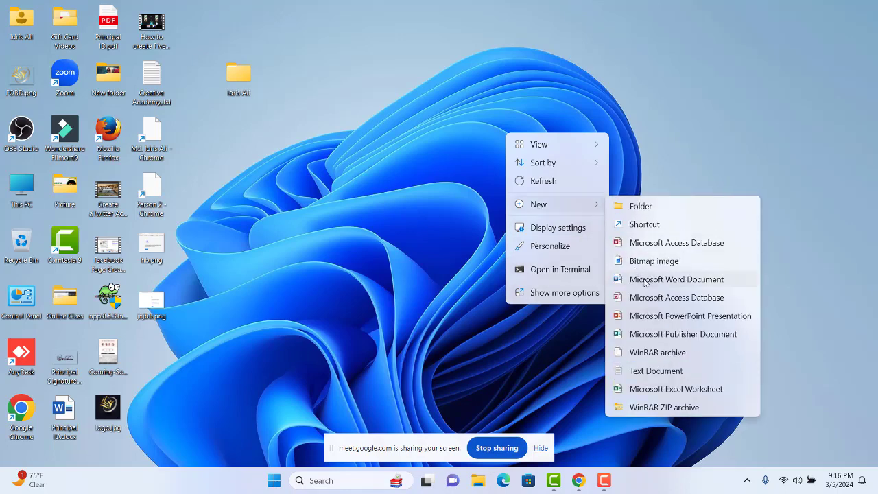
left_click(658, 278)
left_click(560, 245)
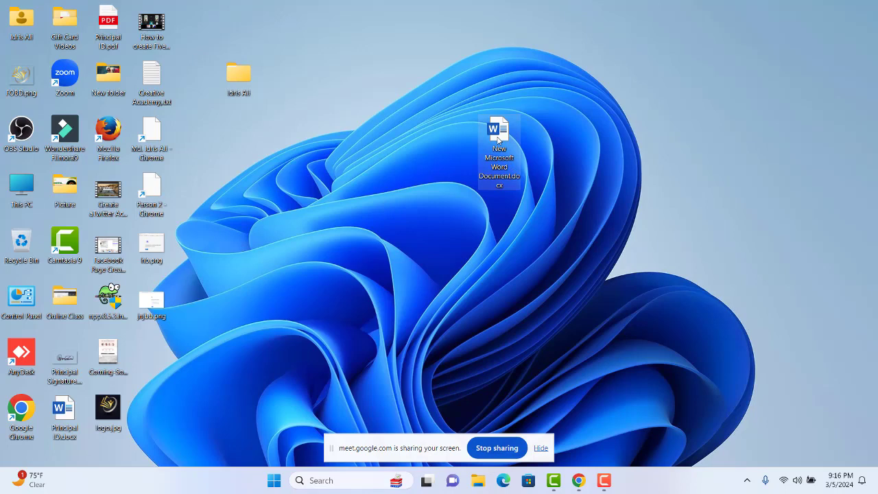
double_click(499, 137)
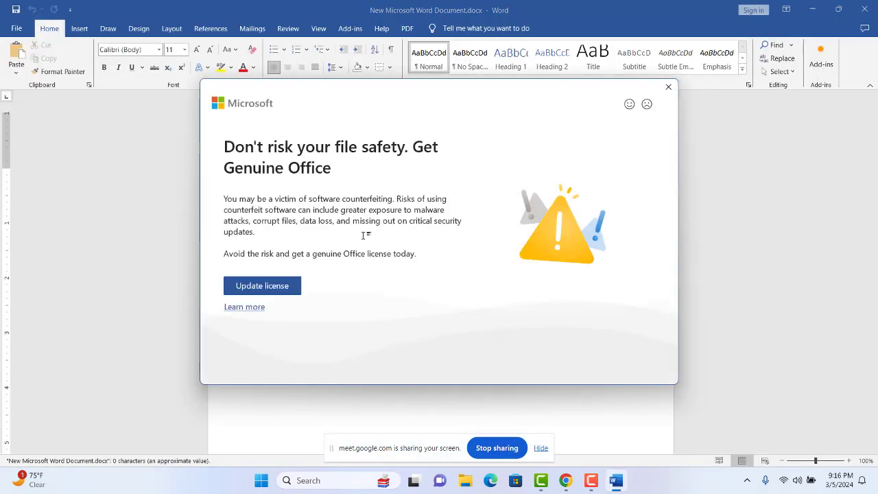
Clear the Office licence notices, then save a 'Skype Name' line followed by the pasted Skype ID
left_click(667, 87)
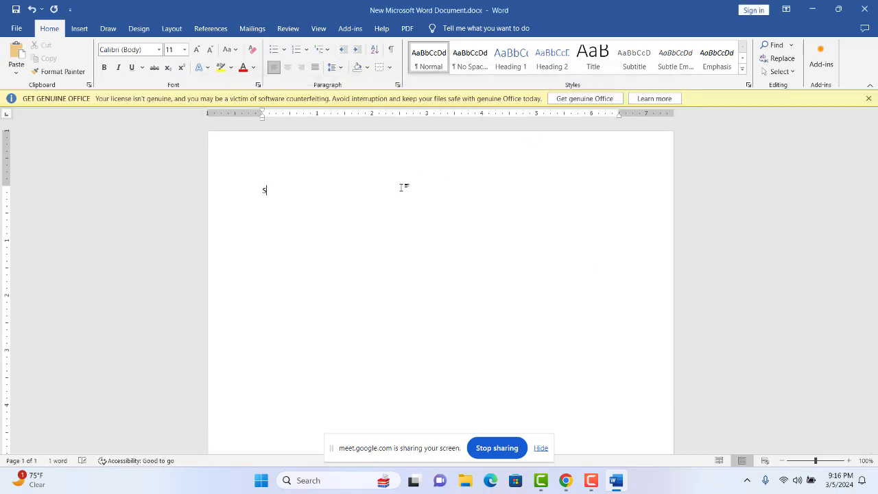
left_click(868, 100)
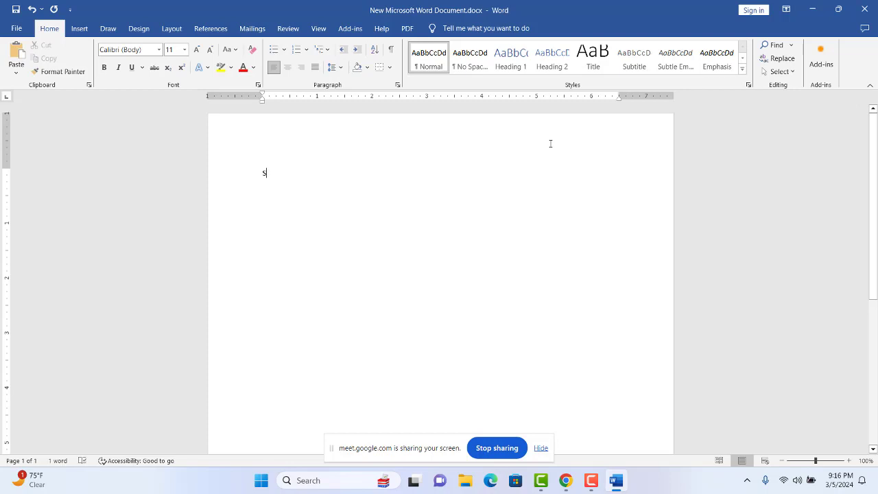
type("kype N")
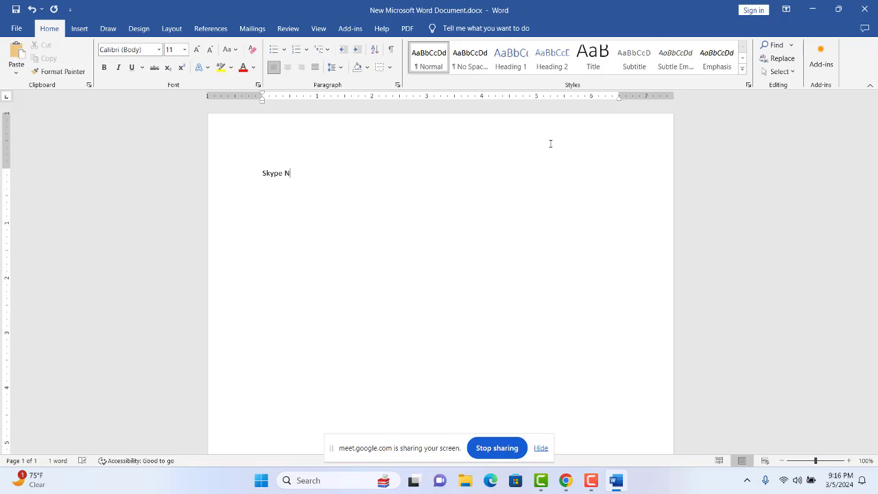
type("ame :")
type("live:.cid.12d4da92192d1ce9")
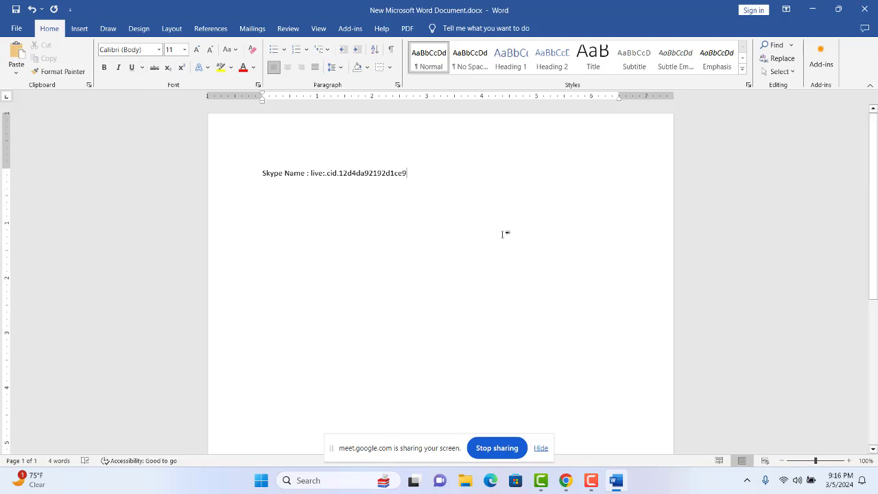
scroll(501, 234, "up", 8)
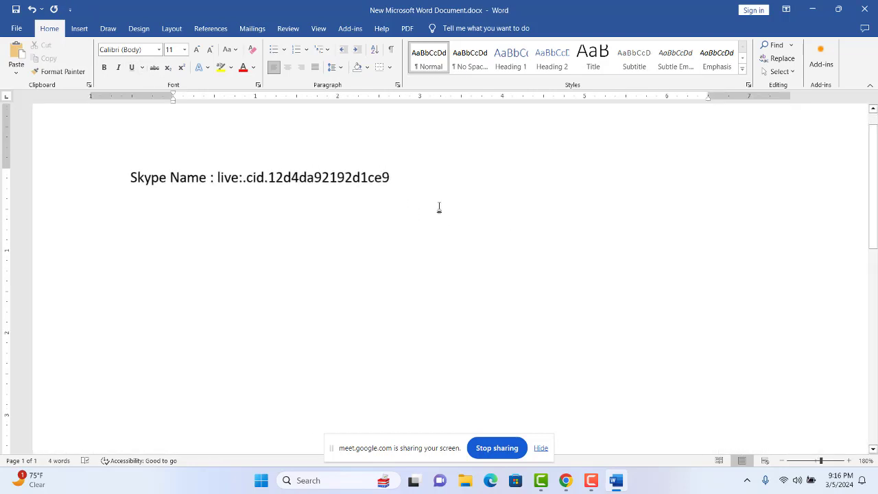
left_click(16, 9)
Switch back to the Chrome windows from the taskbar
mouse_move(606, 488)
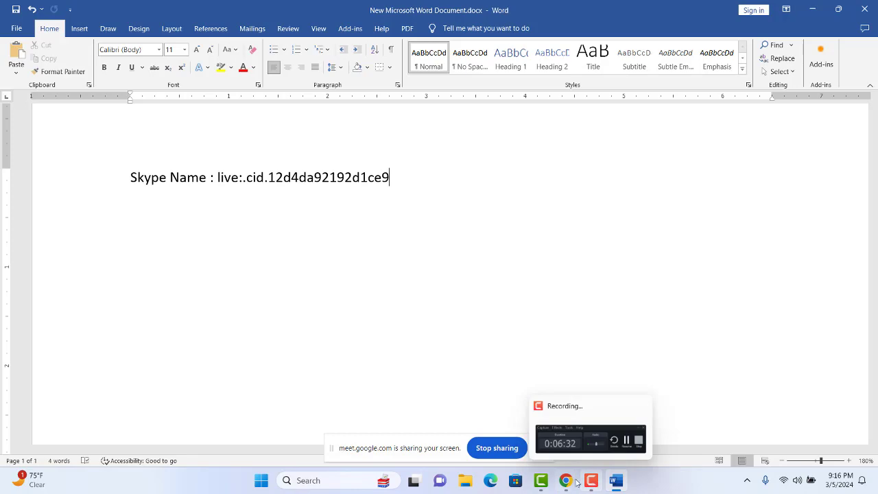
mouse_move(564, 482)
left_click(647, 436)
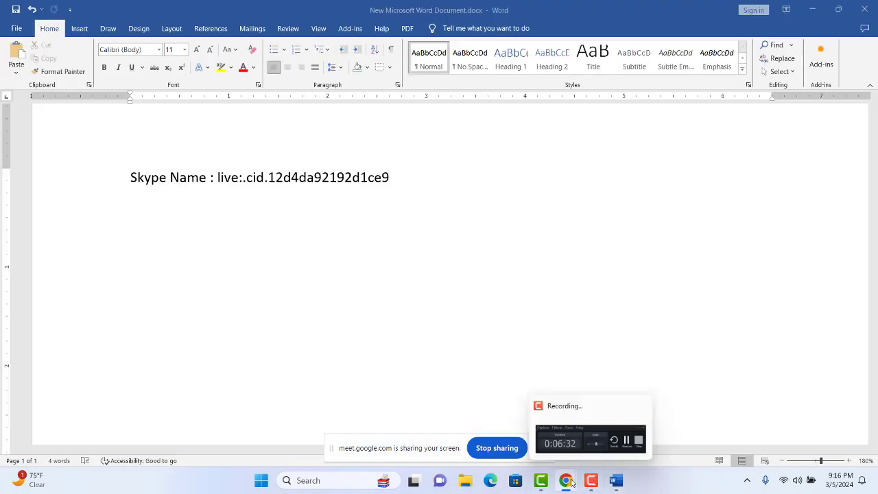
Bring the browser back, opening and then closing a blank tab
left_click(567, 439)
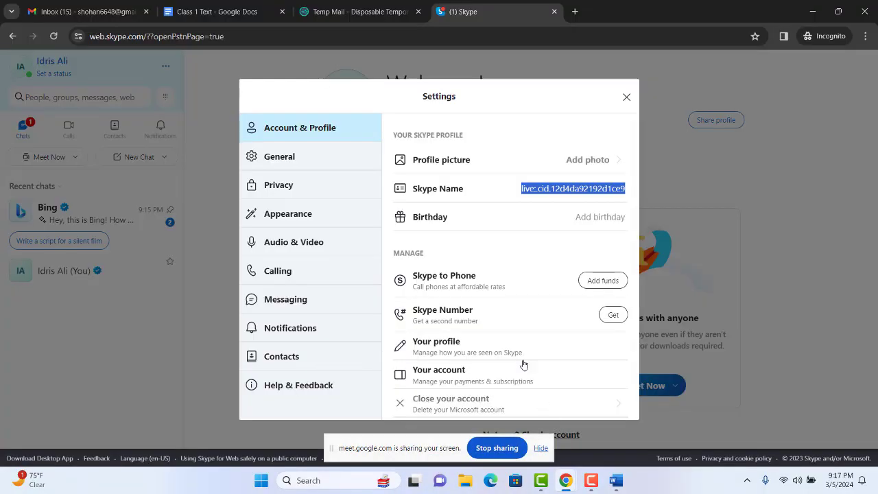
left_click(527, 212)
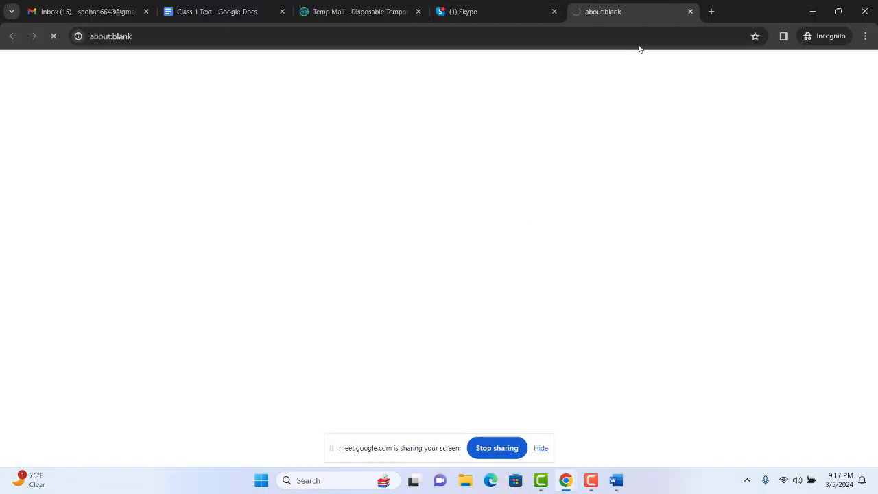
left_click(690, 11)
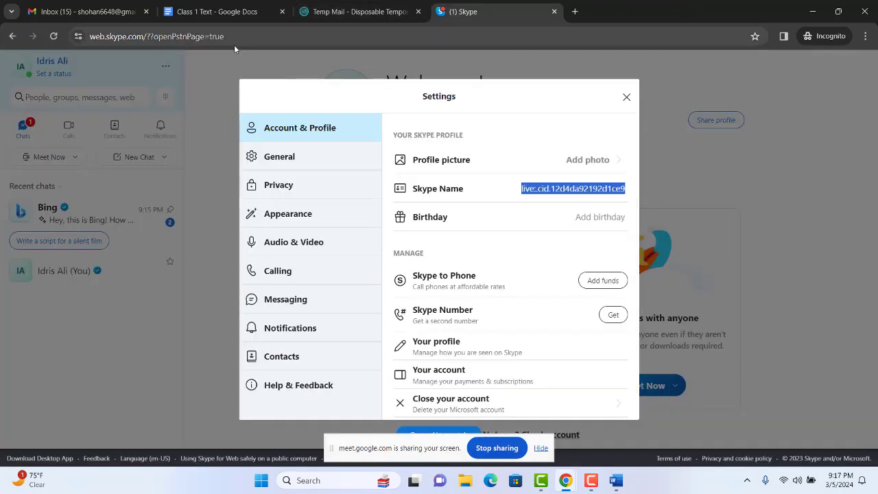
In the Class 1 Text notes, highlight the gmail ID and NID requirements
left_click(213, 12)
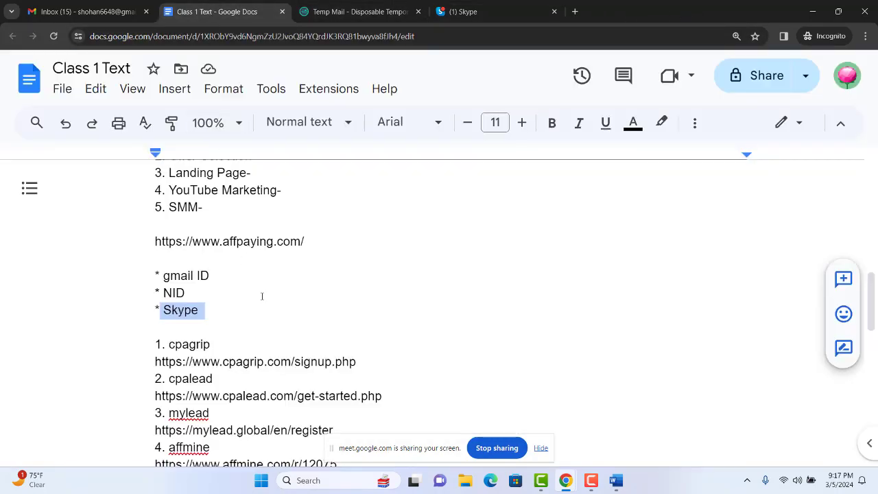
scroll(261, 296, "down", 2)
scroll(208, 333, "down", 3)
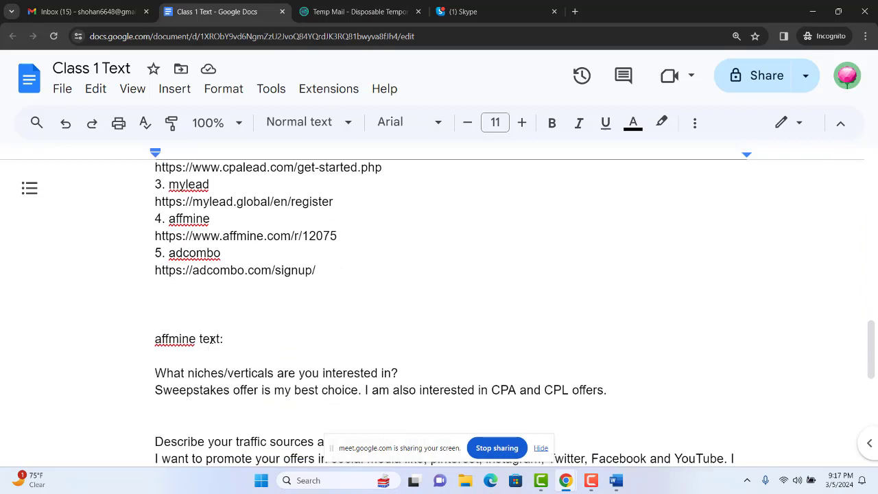
scroll(206, 329, "up", 5)
left_click_drag(163, 275, 224, 274)
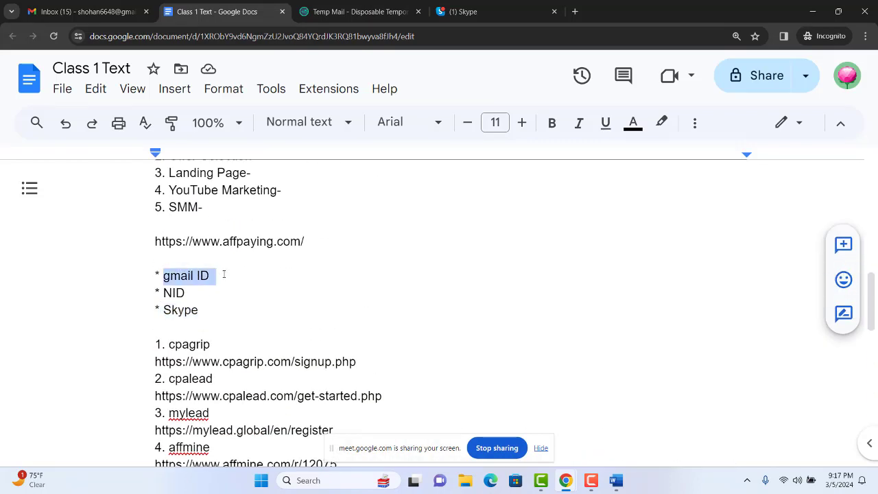
left_click_drag(162, 292, 226, 315)
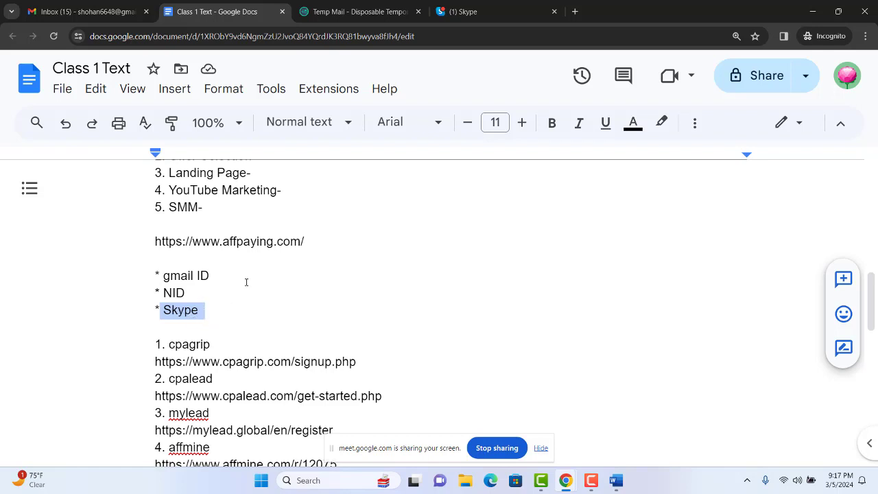
Open a new incognito tab and select the cpagrip signup link in the Class 1 Text notes
left_click(575, 12)
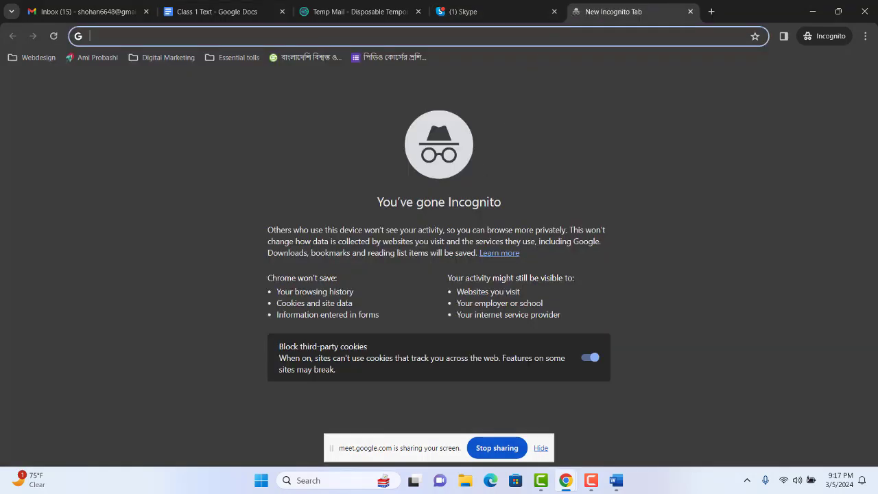
left_click(249, 17)
scroll(222, 245, "down", 2)
scroll(223, 245, "down", 1)
scroll(222, 244, "up", 2)
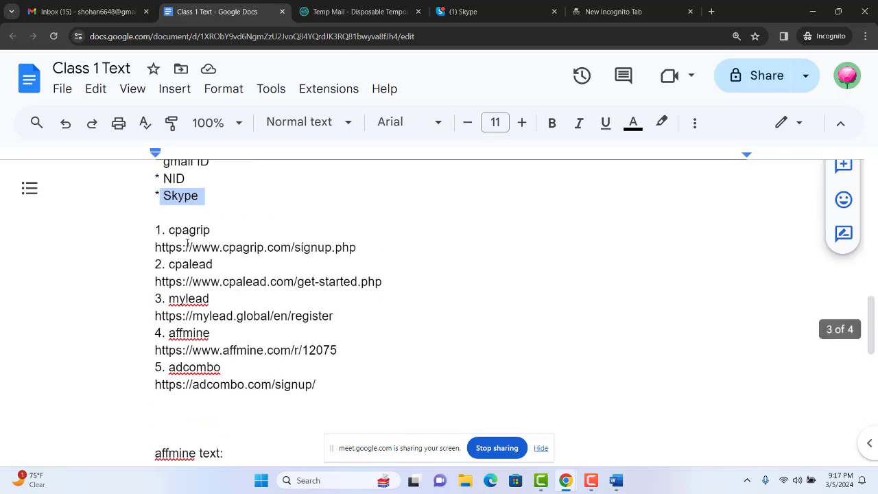
left_click(156, 247)
left_click_drag(156, 247, 362, 256)
key("ctrl+c")
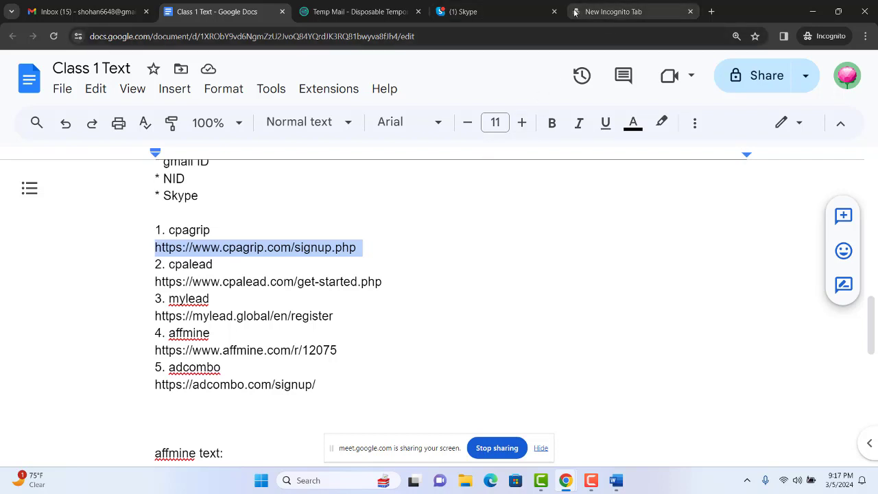
left_click(604, 12)
key("ctrl+v")
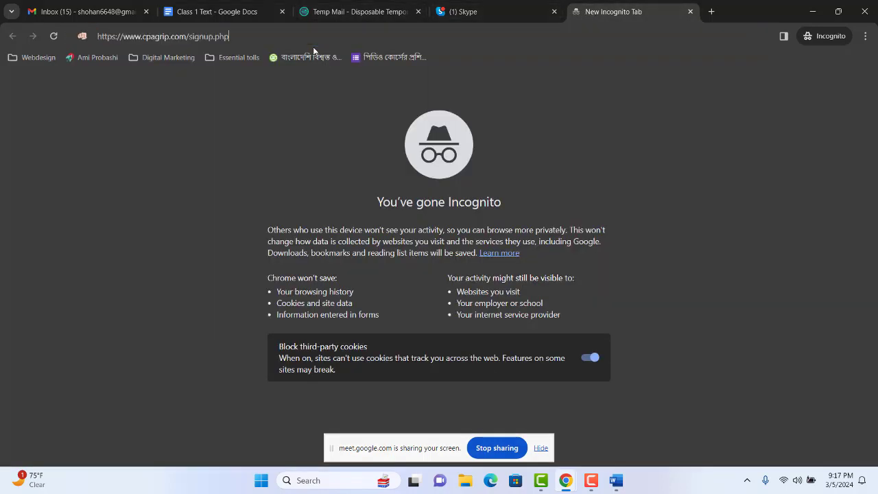
key("Return")
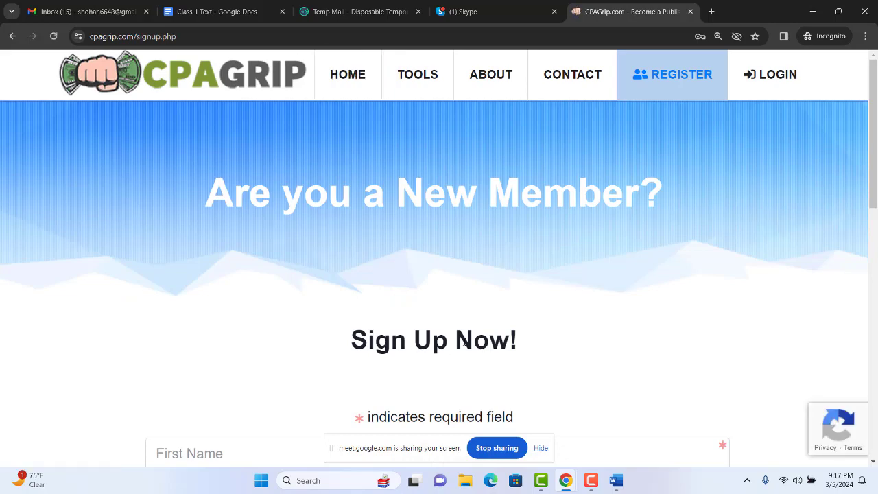
scroll(523, 306, "down", 1)
scroll(522, 306, "down", 3)
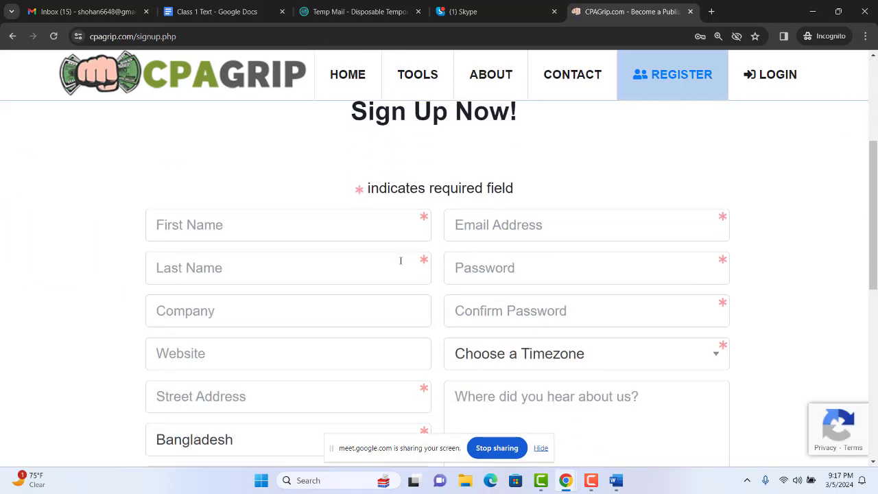
left_click(262, 264)
left_click(551, 223)
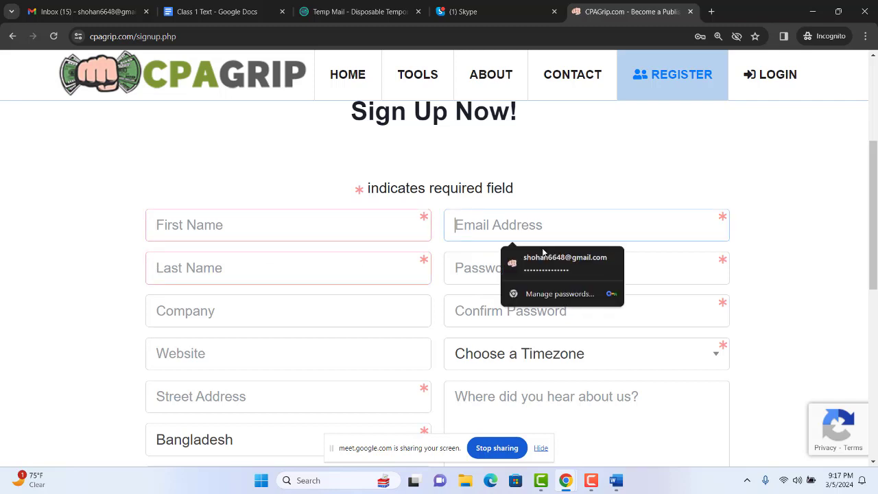
left_click(480, 269)
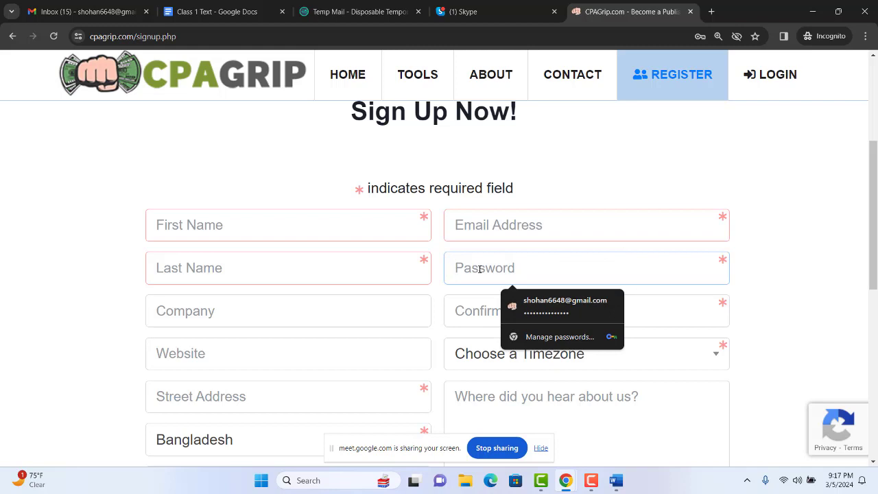
left_click(468, 302)
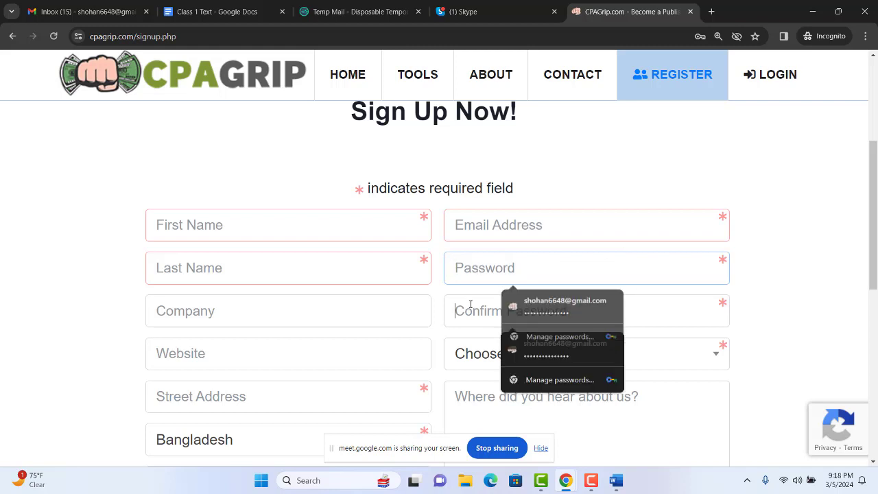
left_click(365, 299)
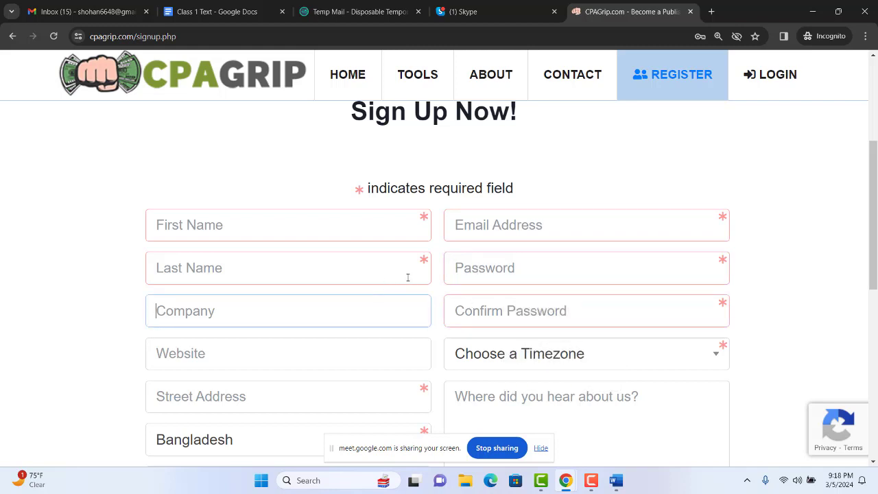
scroll(408, 277, "down", 2)
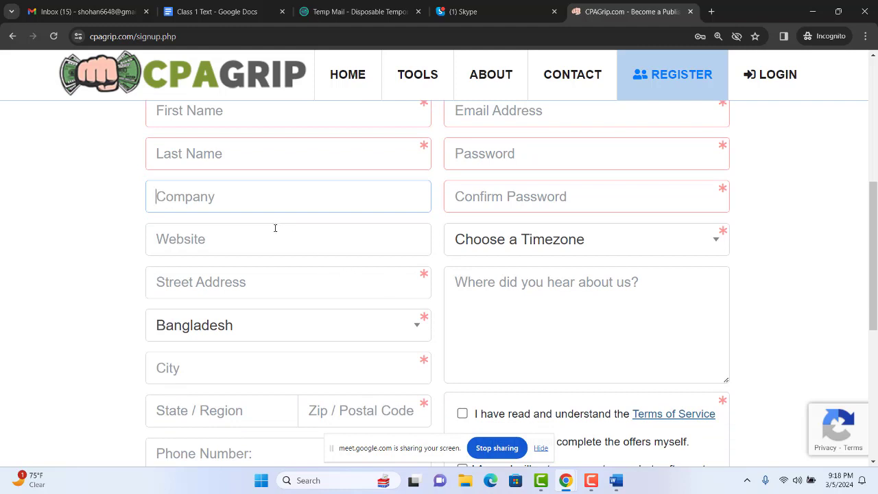
left_click(275, 233)
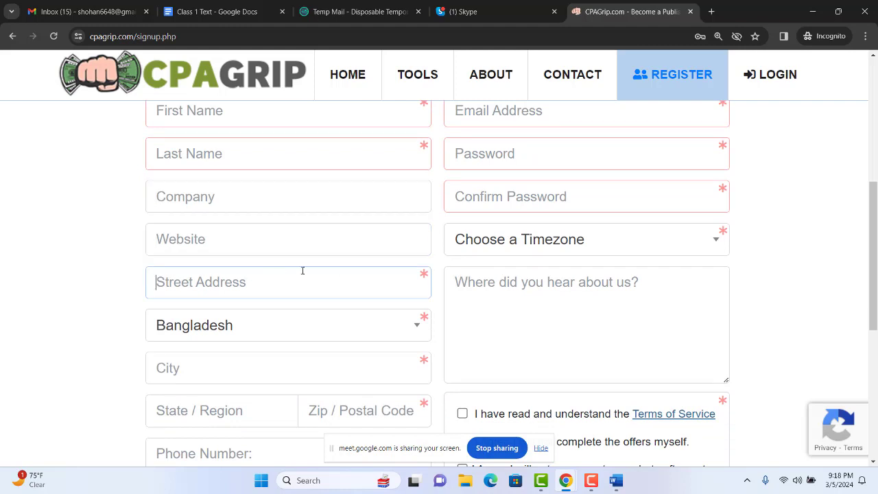
scroll(319, 285, "down", 1)
scroll(466, 336, "down", 1)
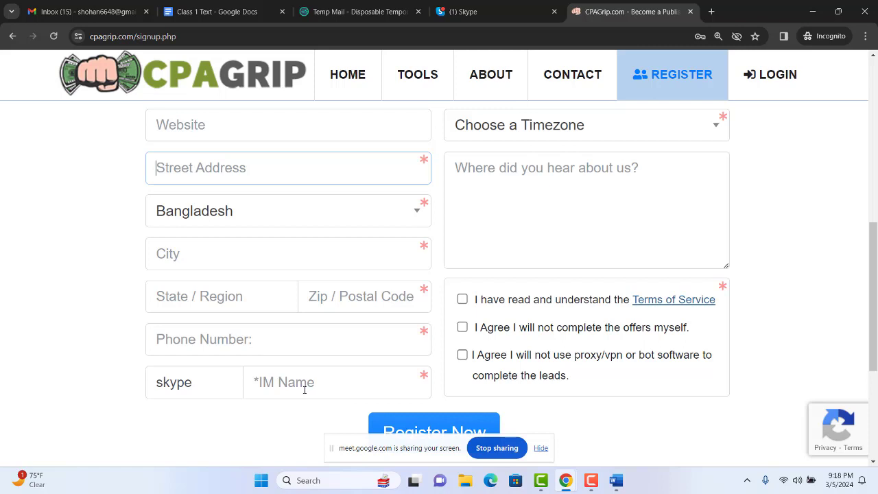
left_click(304, 389)
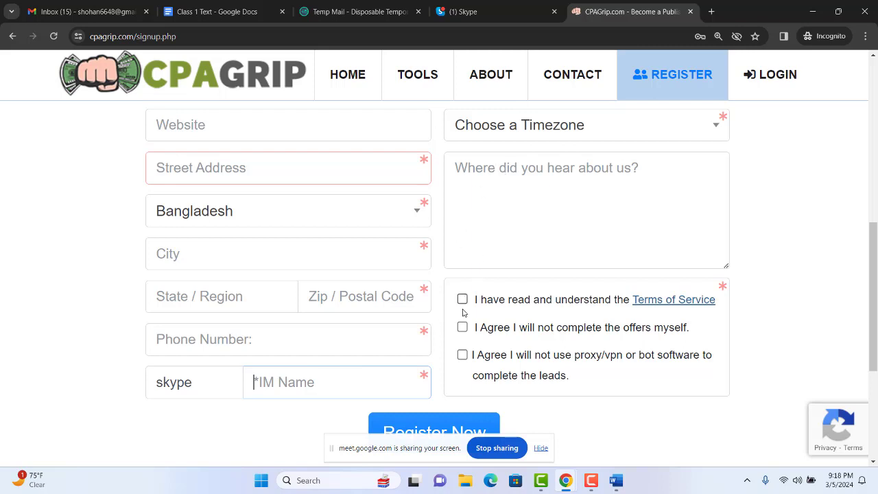
scroll(473, 384, "down", 3)
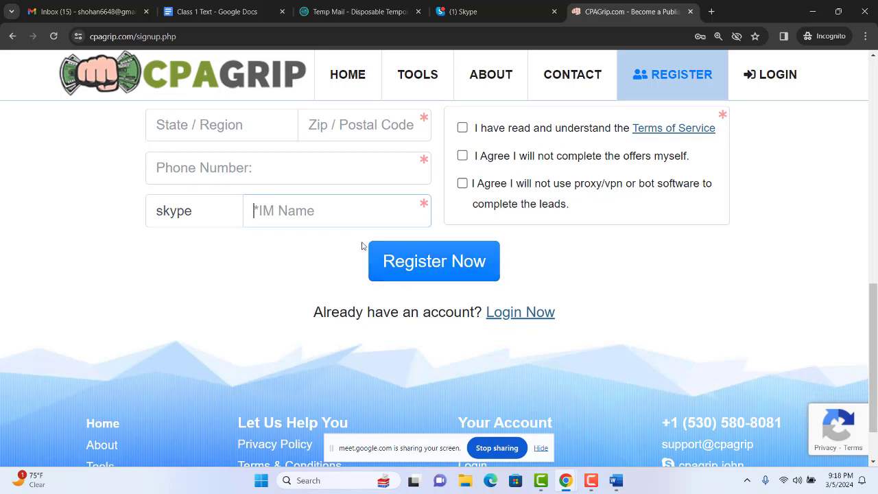
scroll(362, 246, "up", 1)
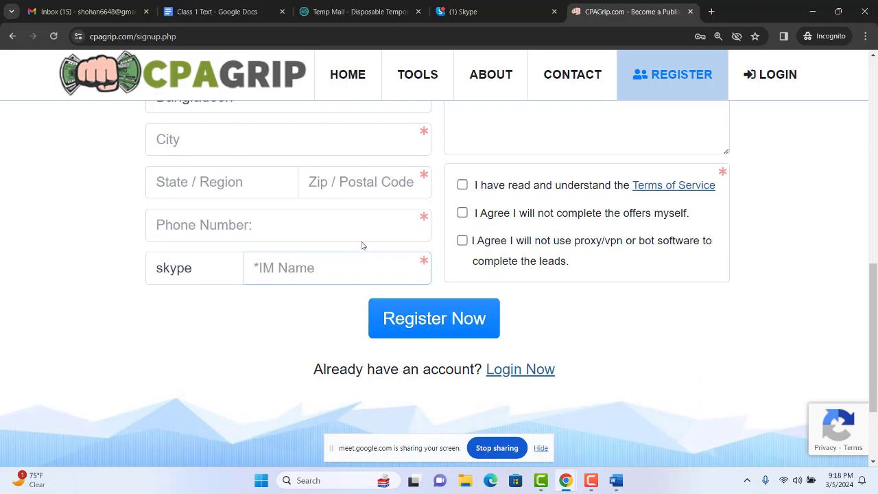
scroll(362, 243, "up", 5)
scroll(362, 240, "up", 4)
scroll(362, 240, "down", 4)
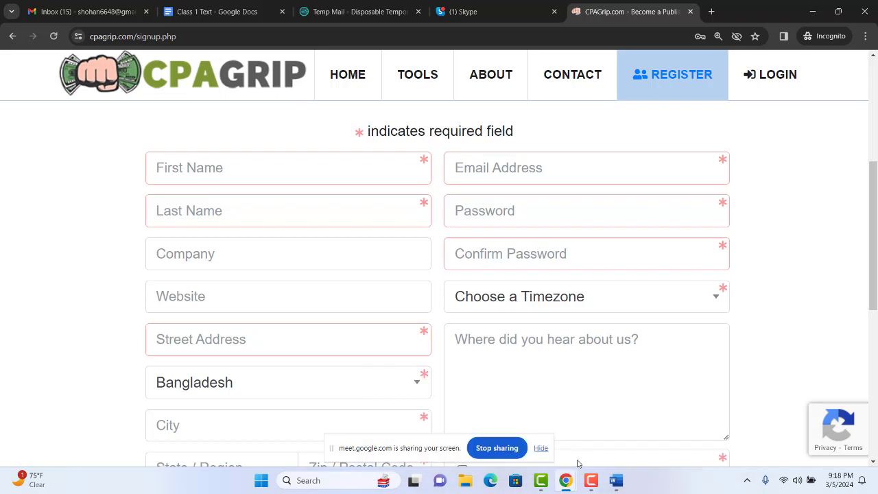
Copy the temporary address from the top of Temp Mail and return to the CPAGrip form
mouse_move(614, 483)
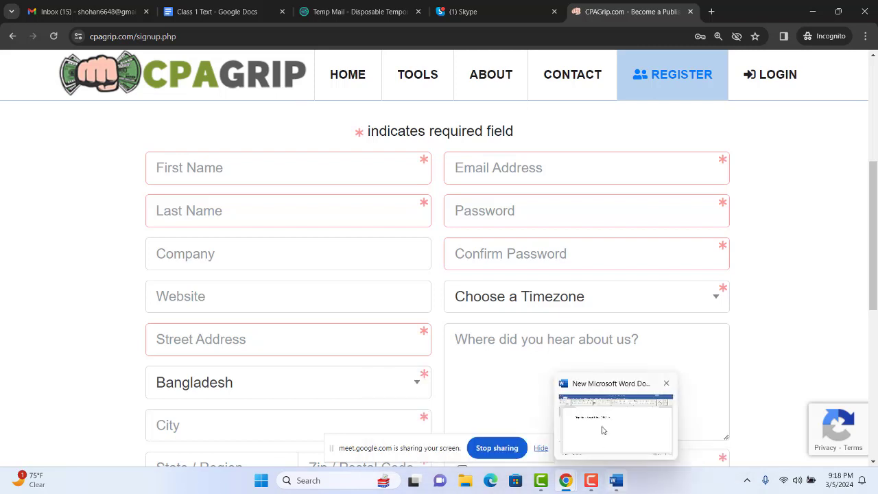
left_click(384, 11)
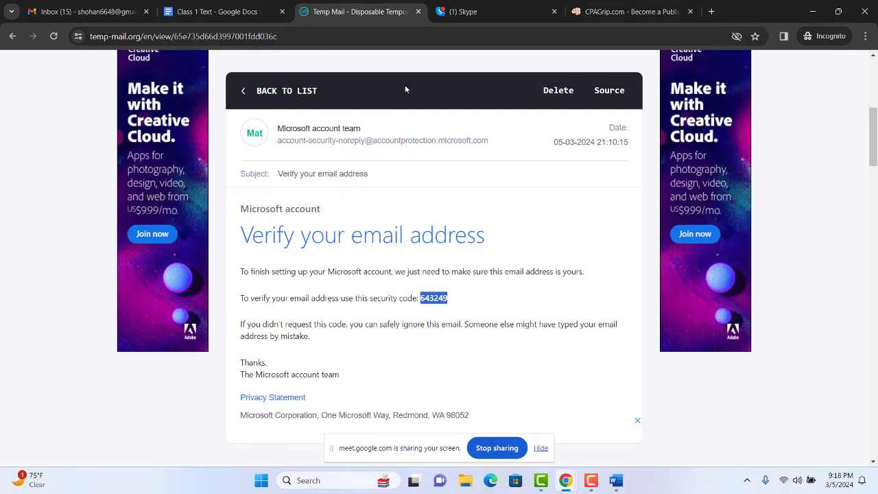
scroll(426, 212, "up", 5)
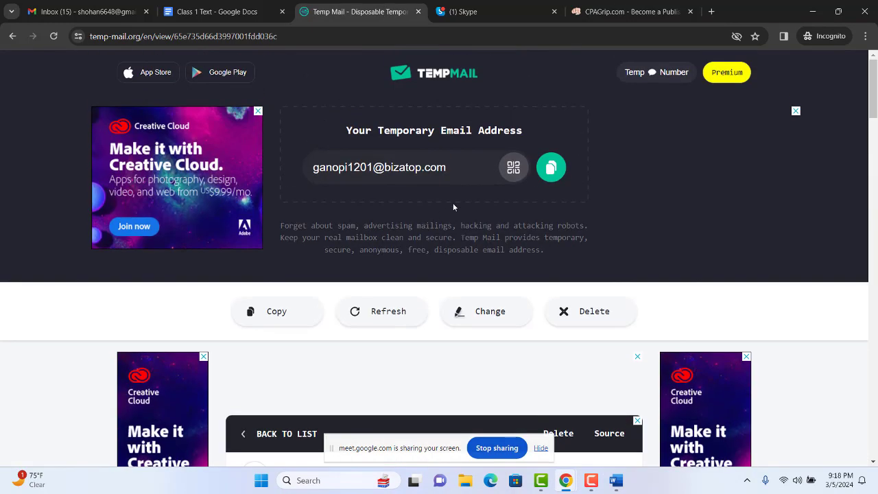
left_click(551, 169)
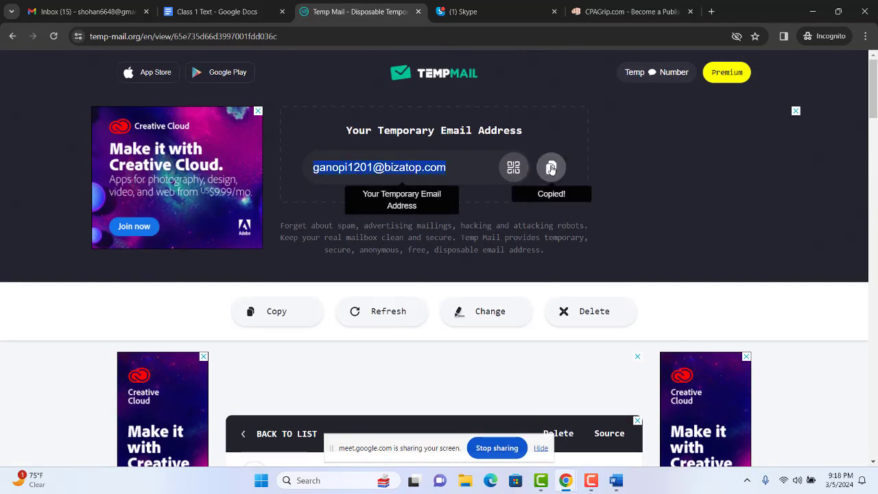
left_click(606, 12)
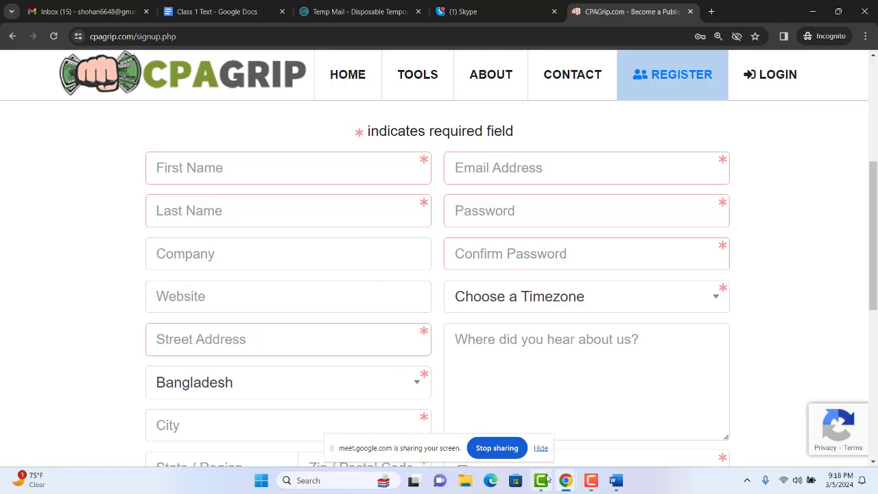
Enter the registrant's first and last name
mouse_move(568, 482)
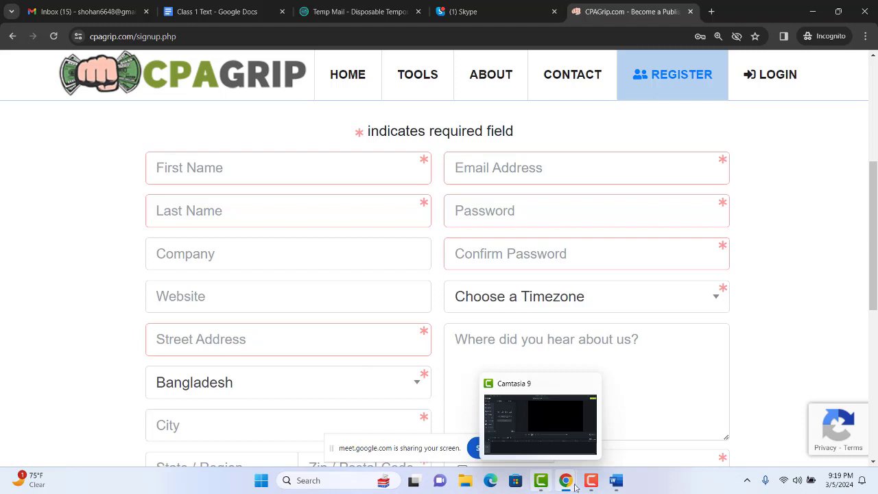
mouse_move(582, 466)
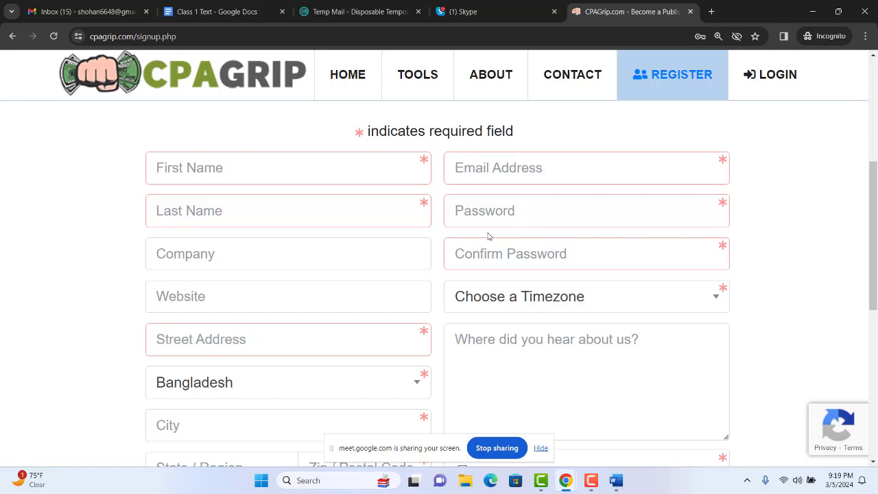
left_click(358, 163)
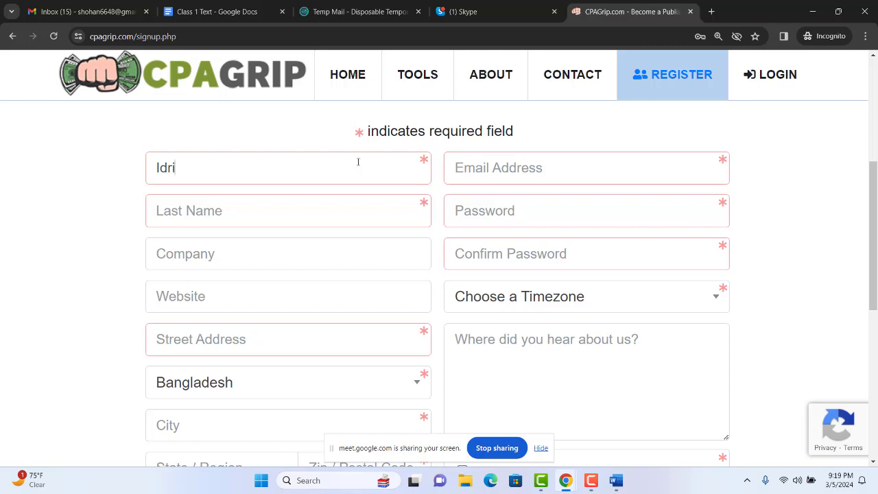
left_click(303, 216)
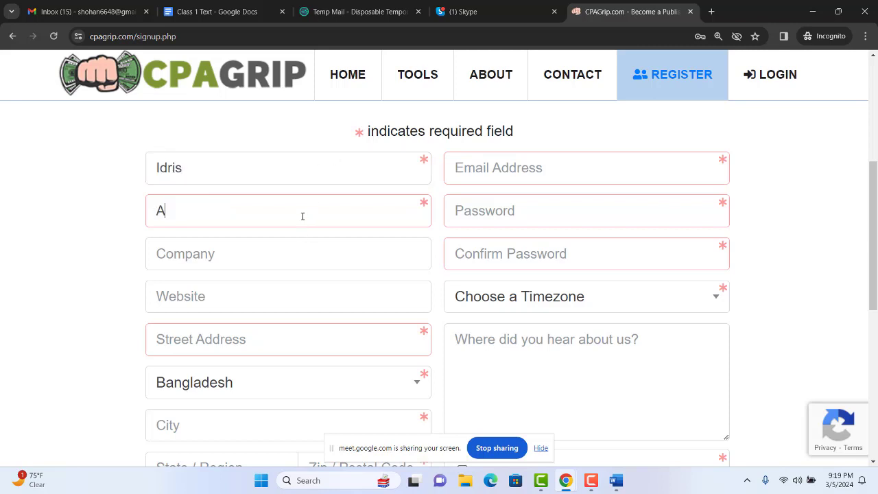
Paste the temporary email address copied from Temp Mail into the email field
left_click(506, 168)
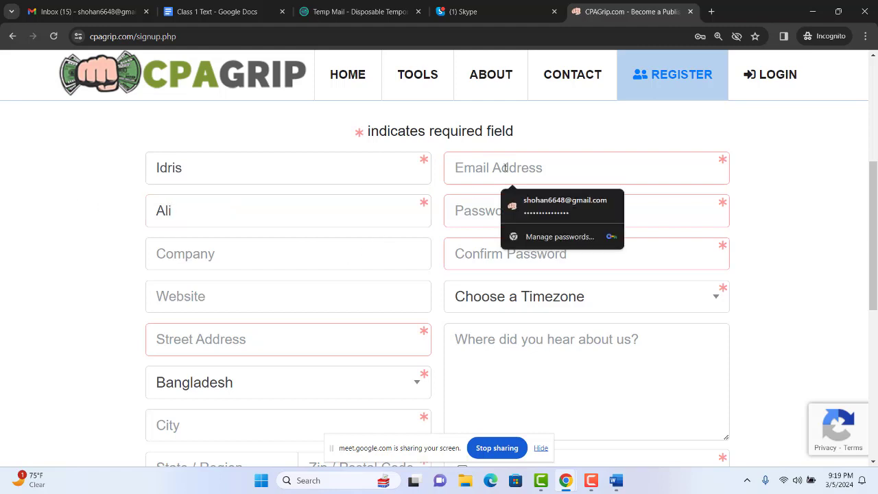
left_click(384, 12)
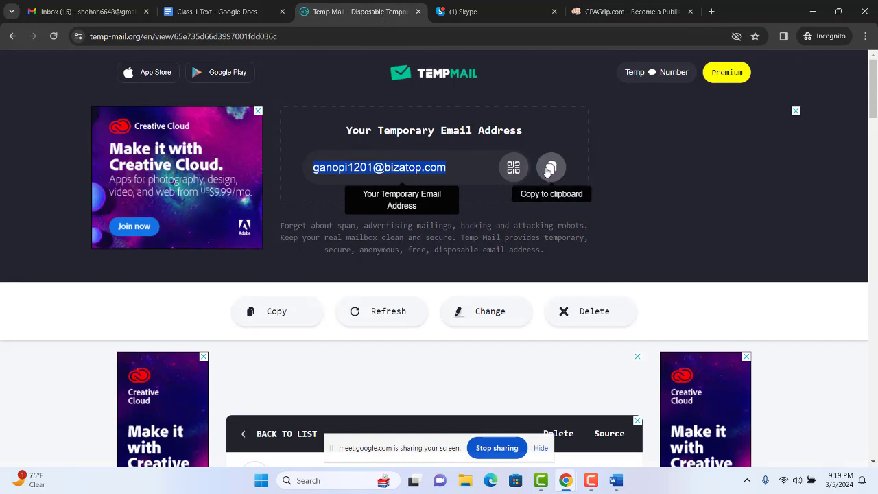
left_click(550, 168)
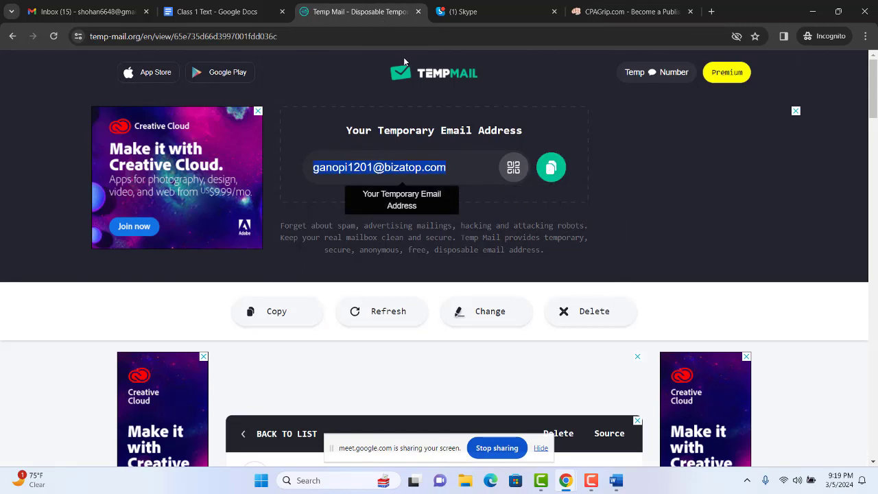
left_click(624, 12)
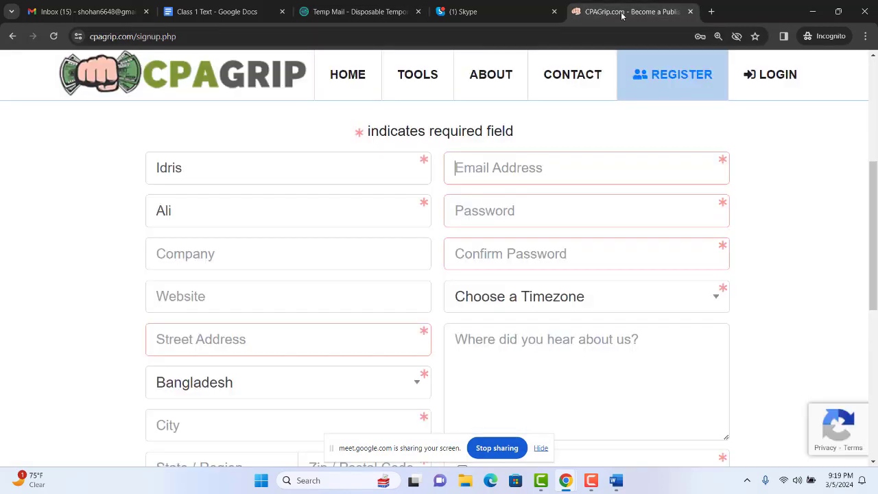
left_click(496, 172)
key("ctrl+v")
Enter the account password and its confirmation
left_click(491, 214)
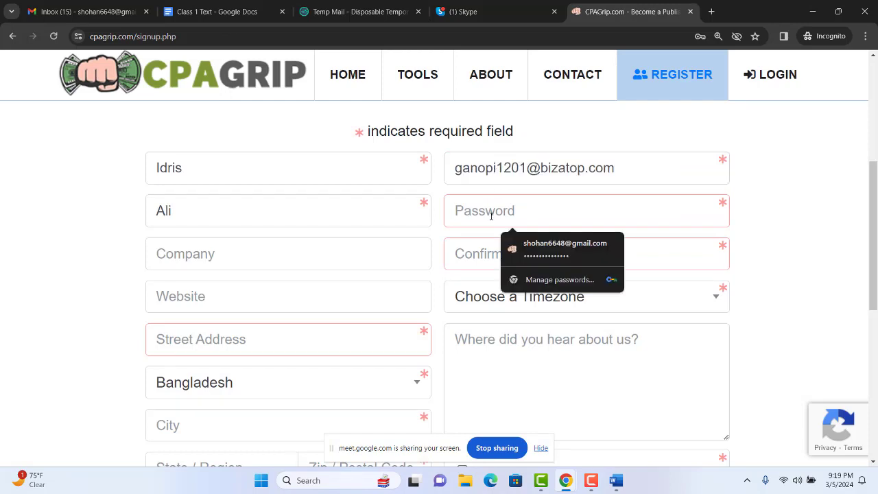
type("•••••")
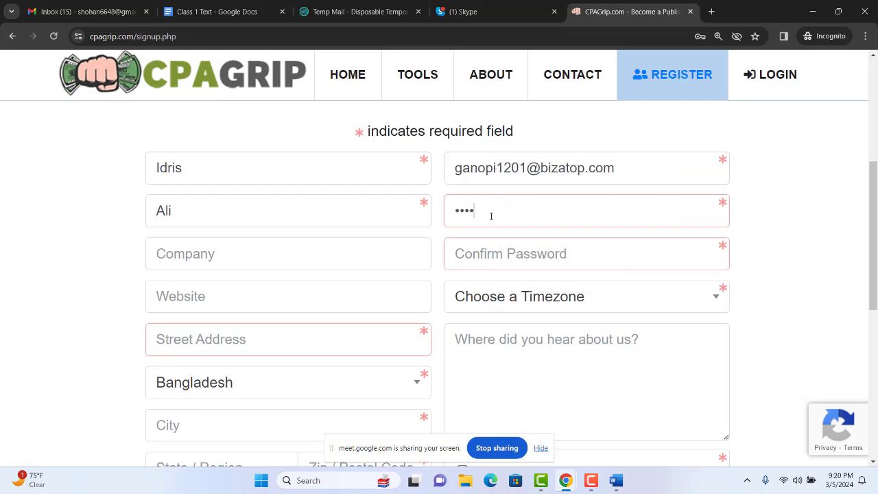
type("••••••••••")
left_click(517, 254)
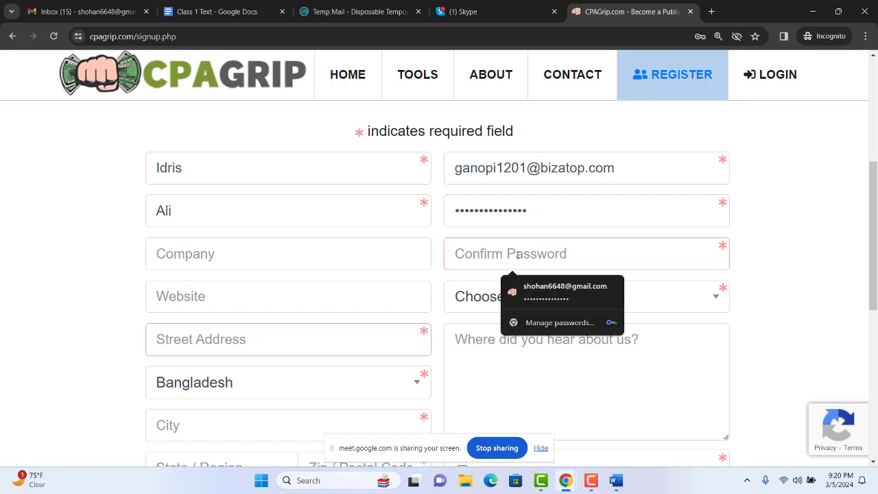
type("•••••")
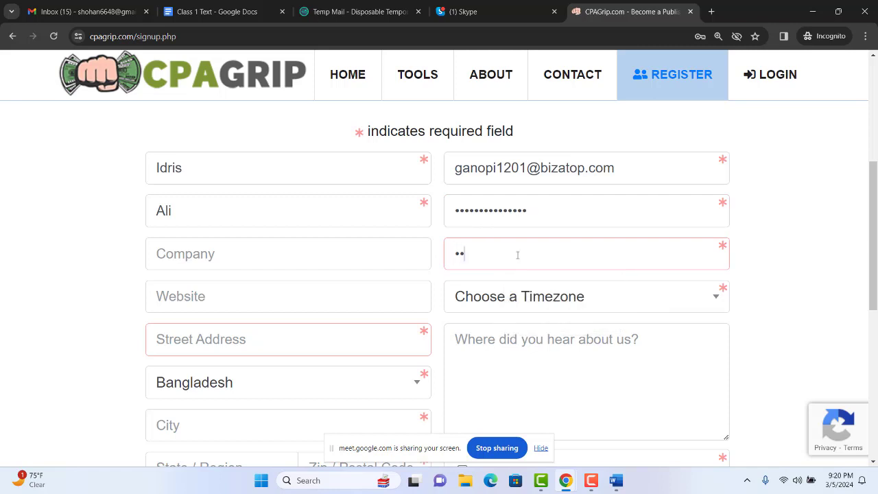
type("••••••••••")
Set the company to TTC and the website to farhanonlinebd.com
left_click(232, 253)
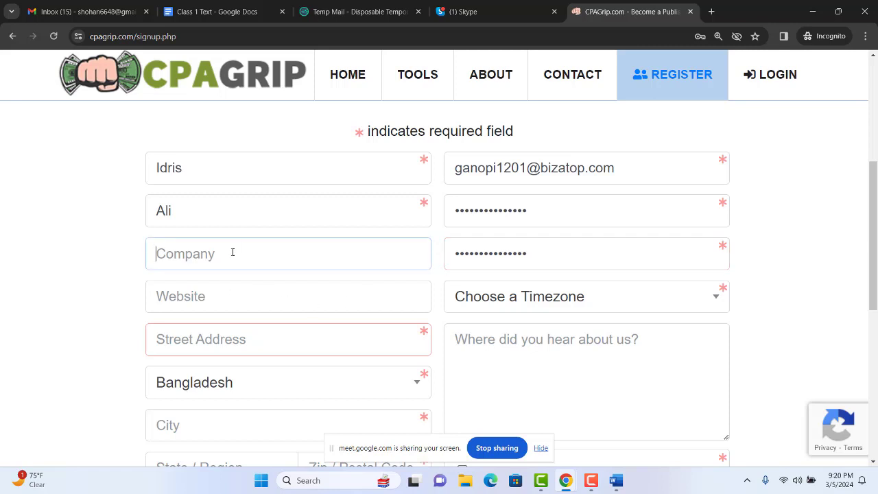
type("TTC")
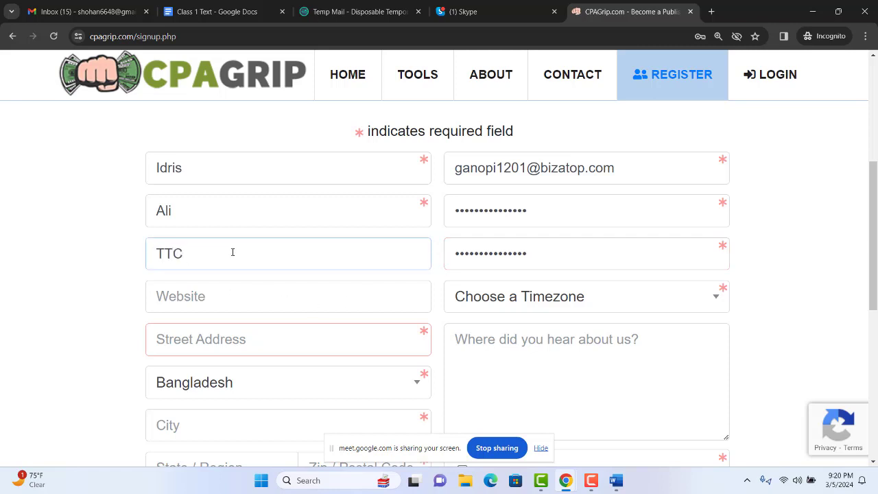
left_click(249, 301)
type("farh")
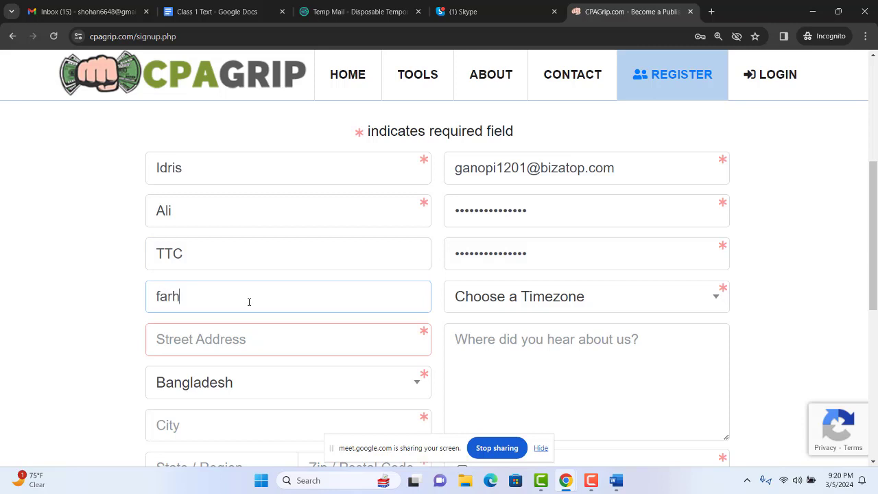
type("anonline")
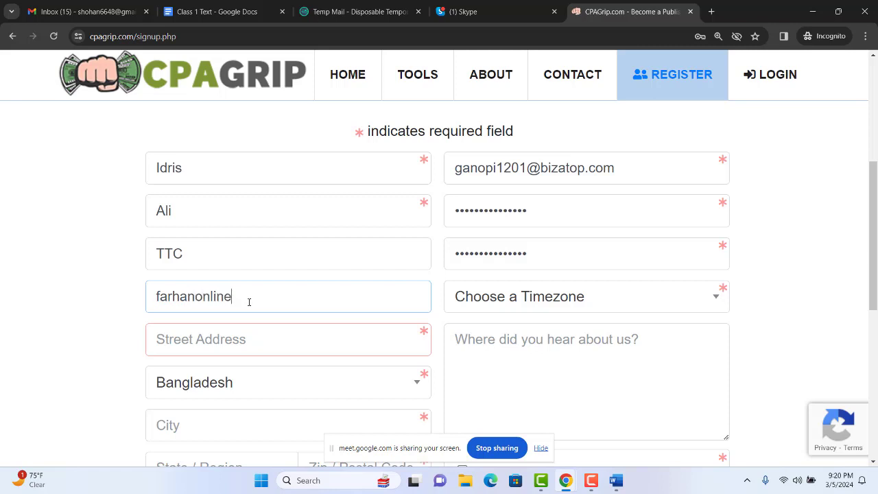
type("bd.com")
Pick (GMT+06:00) Astana, Dhaka from the timezone dropdown
left_click(514, 298)
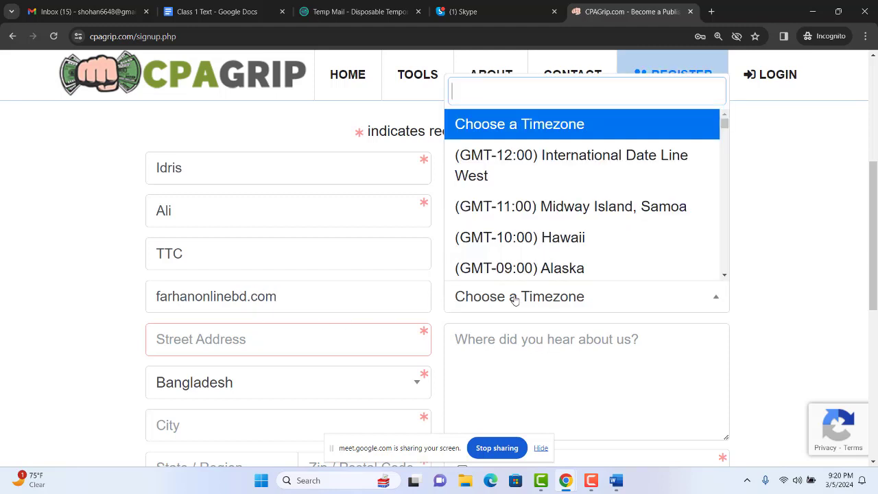
scroll(571, 187, "down", 1)
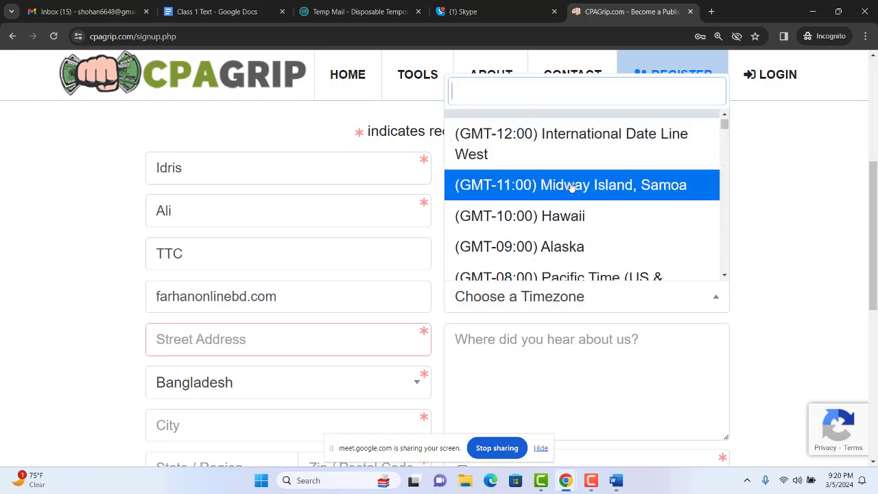
scroll(571, 188, "down", 6)
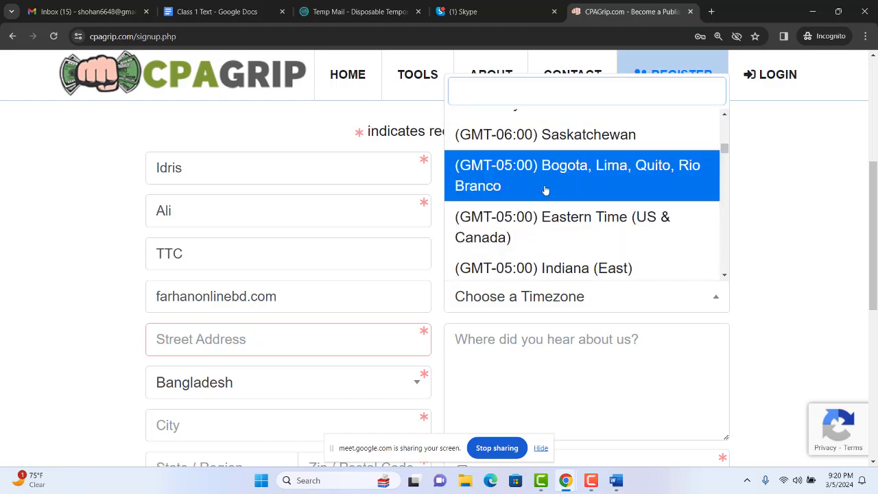
scroll(543, 235, "down", 10)
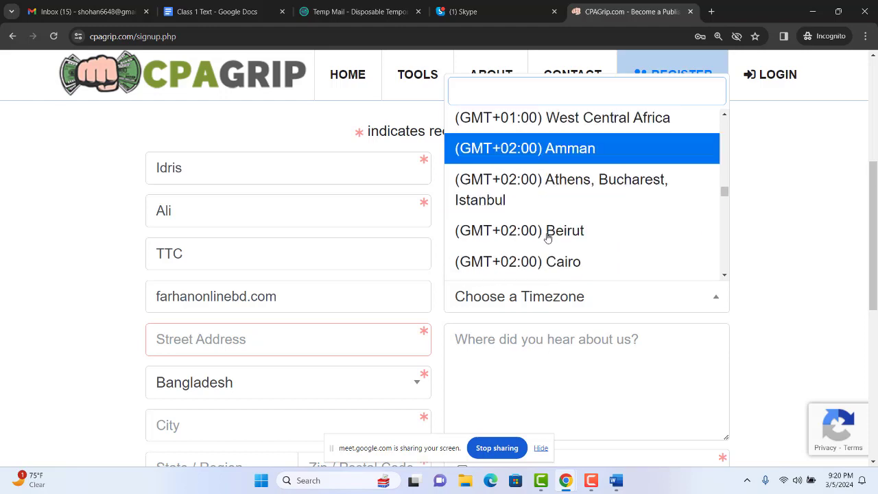
scroll(547, 236, "down", 10)
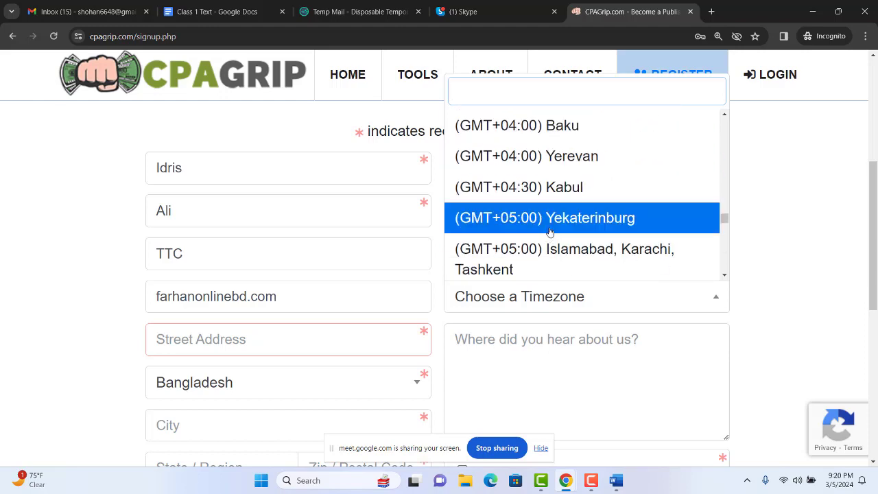
scroll(548, 231, "down", 3)
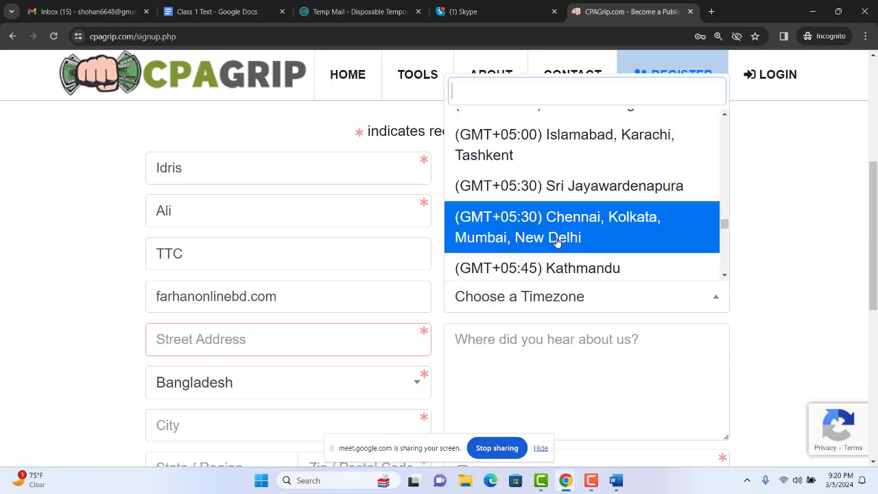
scroll(556, 236, "down", 3)
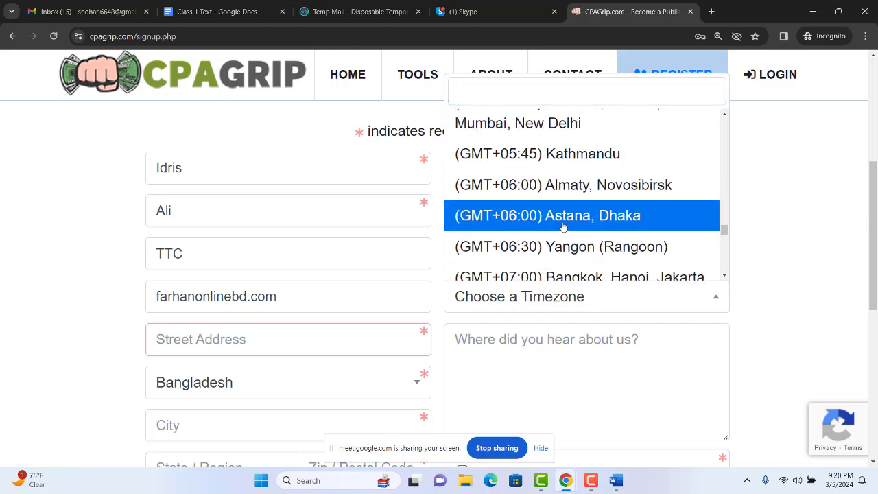
left_click(563, 216)
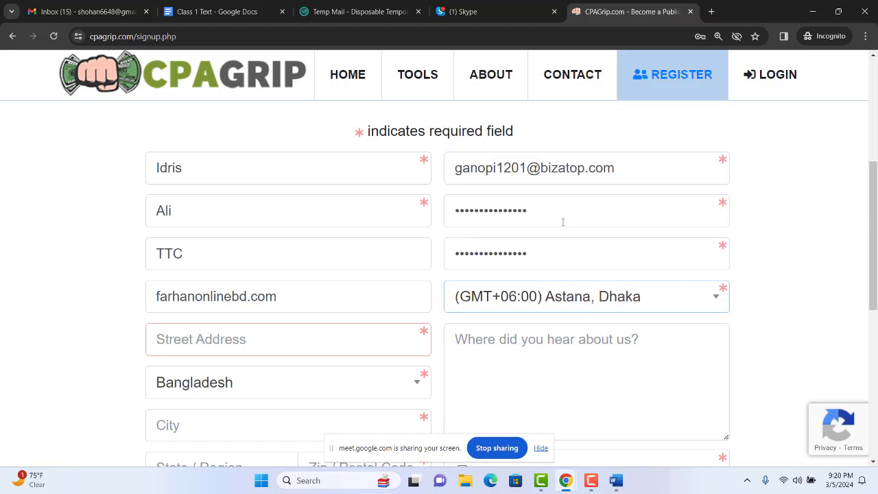
Enter the street address, city and postal code
left_click(283, 333)
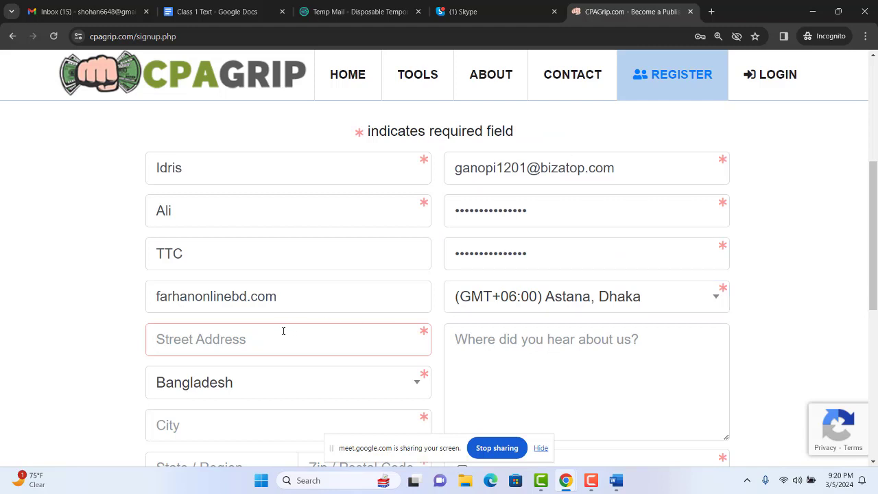
type("Na")
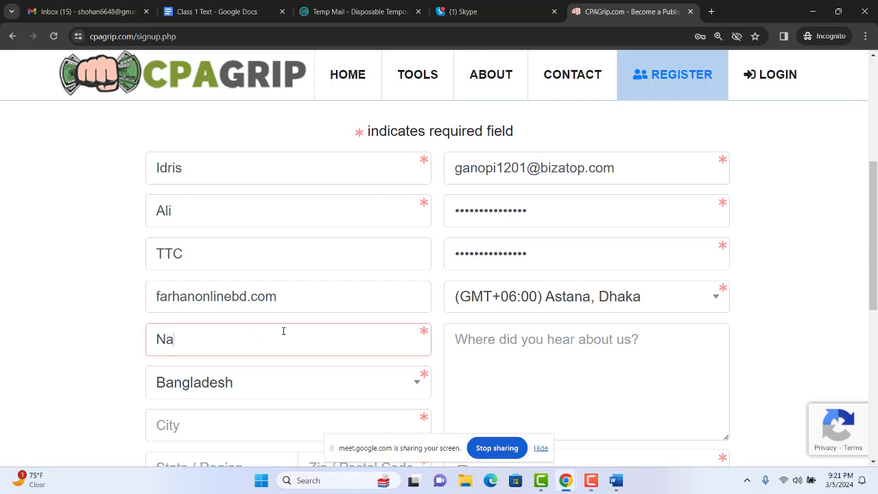
type("gar Jalfai")
scroll(280, 344, "down", 1)
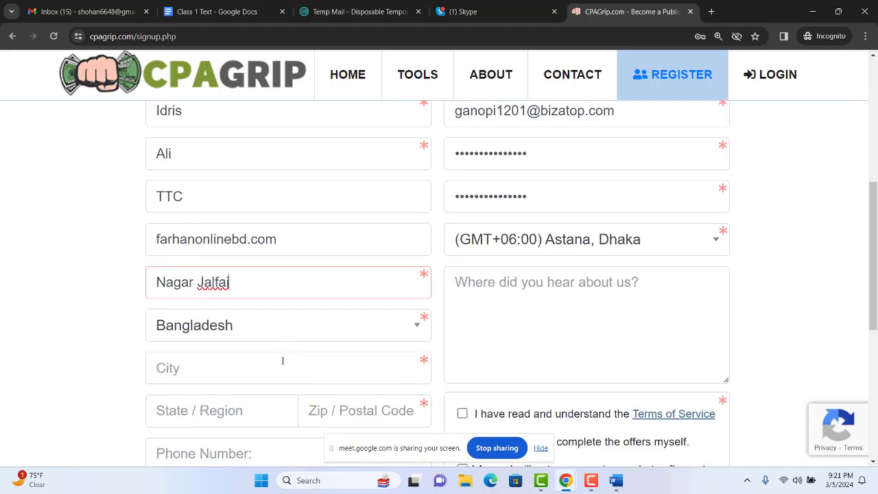
left_click(295, 363)
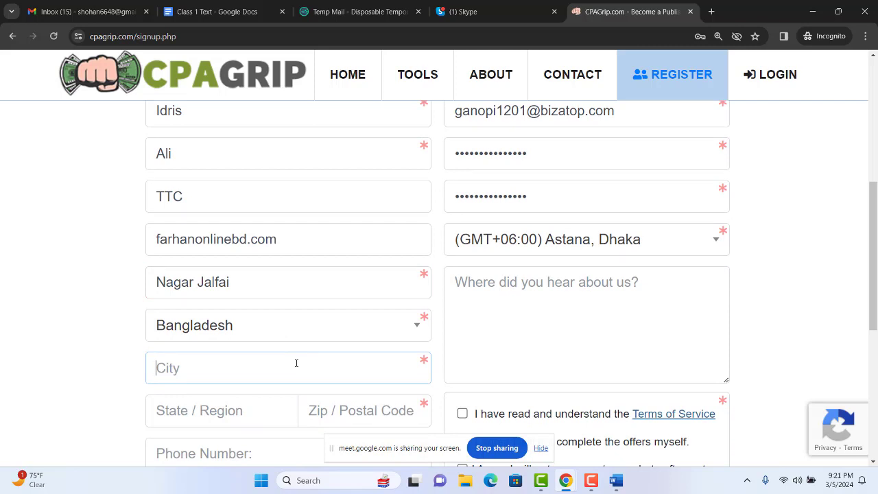
type("Tangail")
scroll(327, 397, "down", 2)
left_click(352, 295)
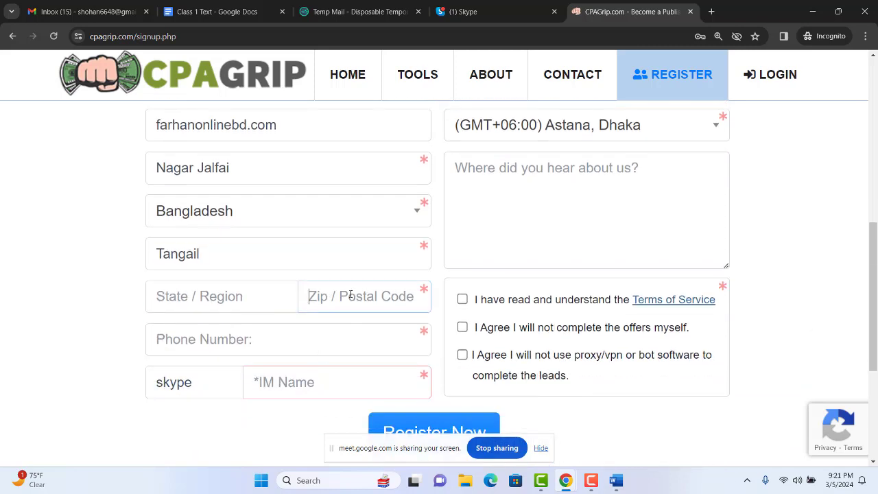
type("1900")
Enter the phone number and agree to the Terms of Service
left_click(299, 336)
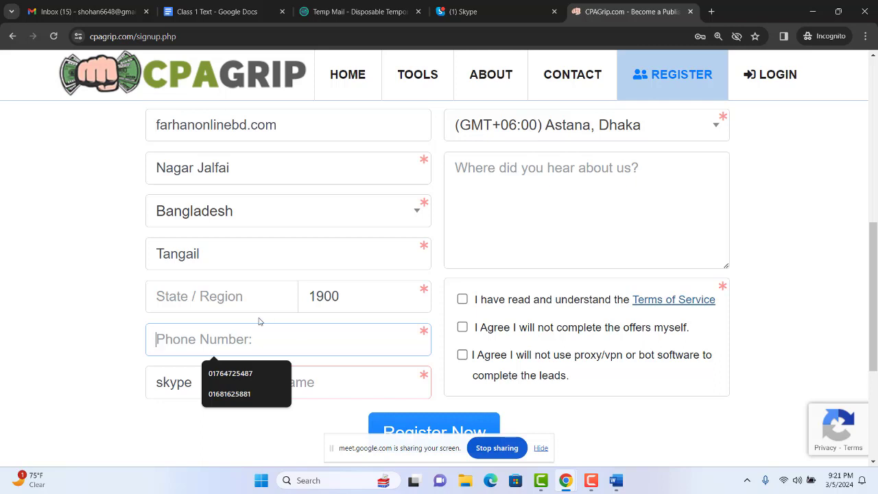
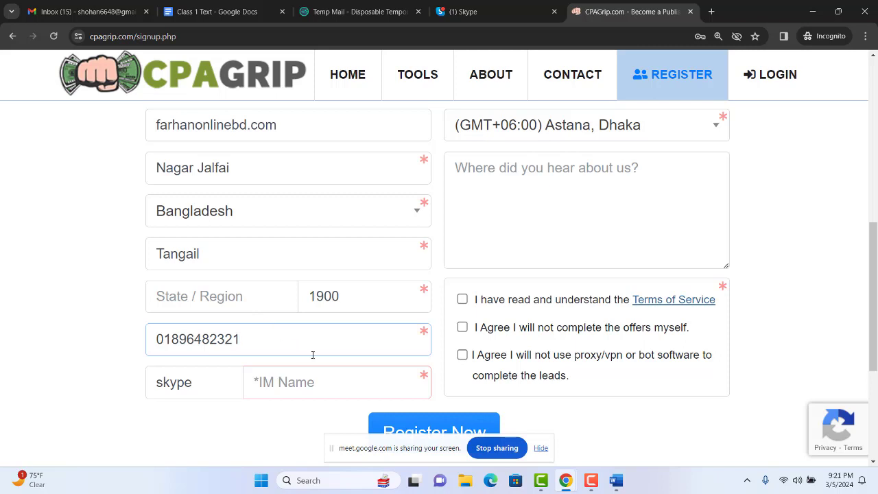
left_click(462, 299)
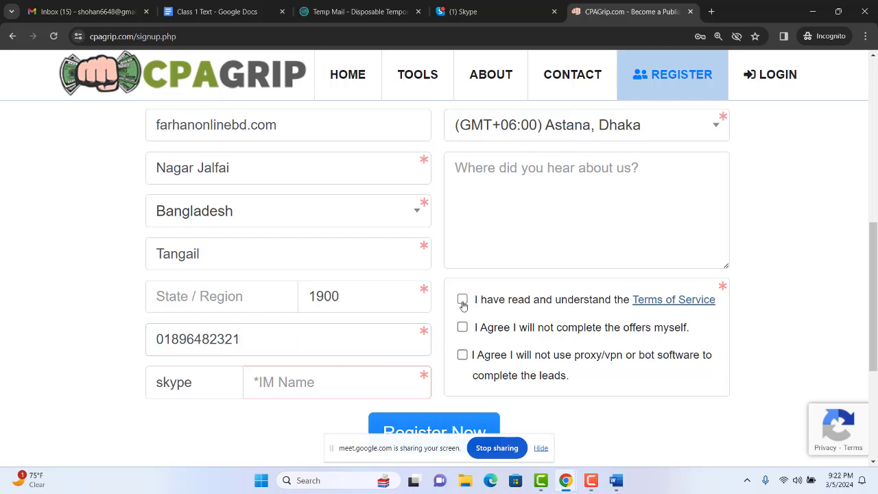
Accept the no-self-completion and no-proxy/VPN/bots agreements and focus the IM Name field
left_click(462, 327)
left_click(462, 355)
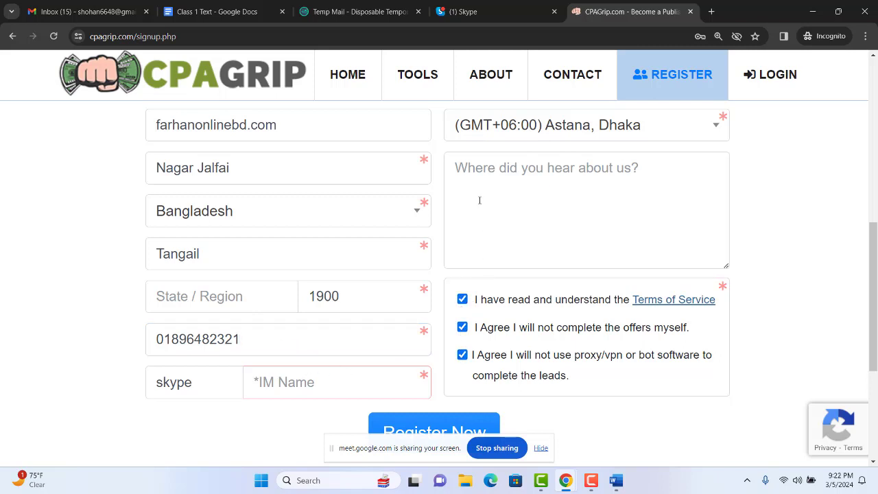
left_click(309, 369)
scroll(473, 377, "down", 2)
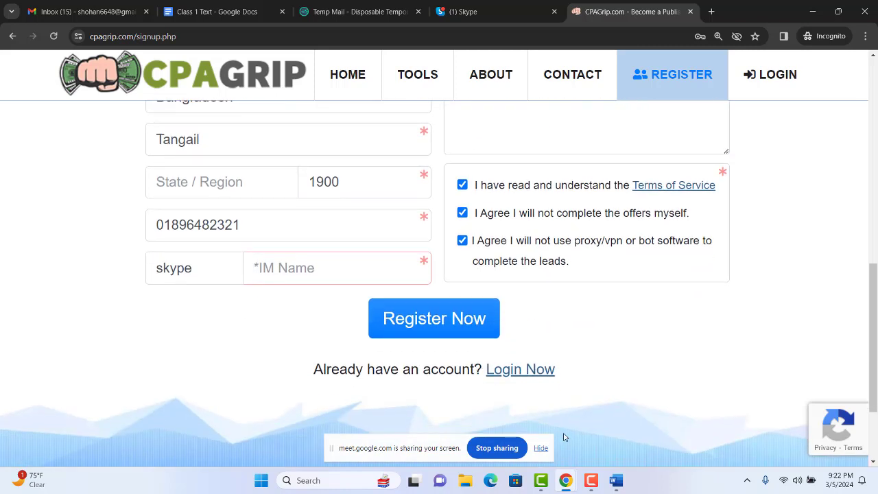
Copy the Skype ID from the Word document and paste it into IM Name
left_click(616, 480)
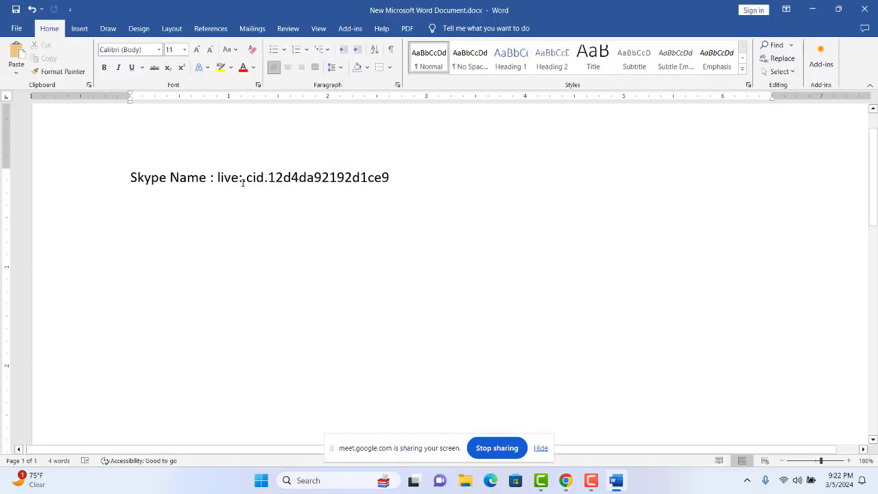
left_click_drag(216, 177, 426, 168)
key("ctrl+c")
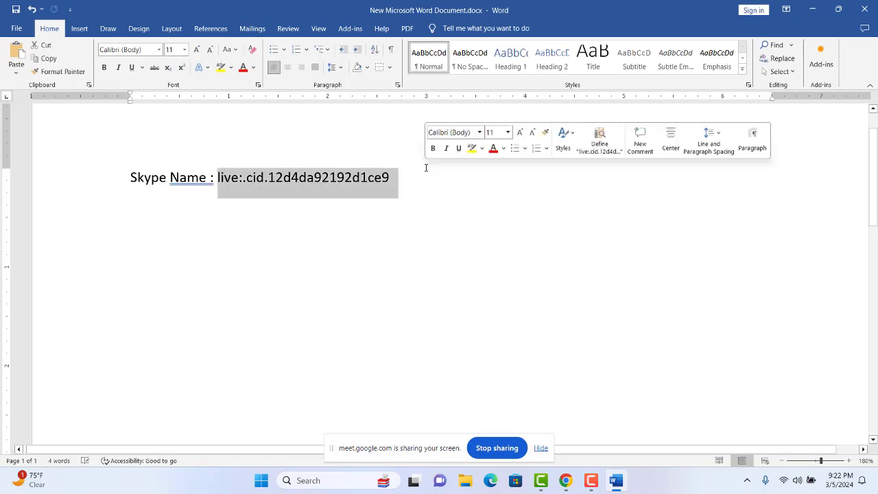
left_click(565, 480)
left_click(598, 443)
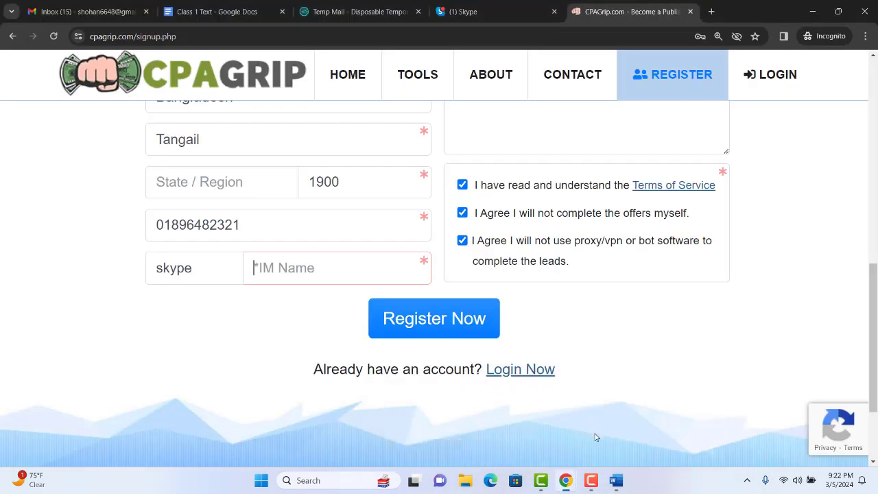
key("ctrl+v")
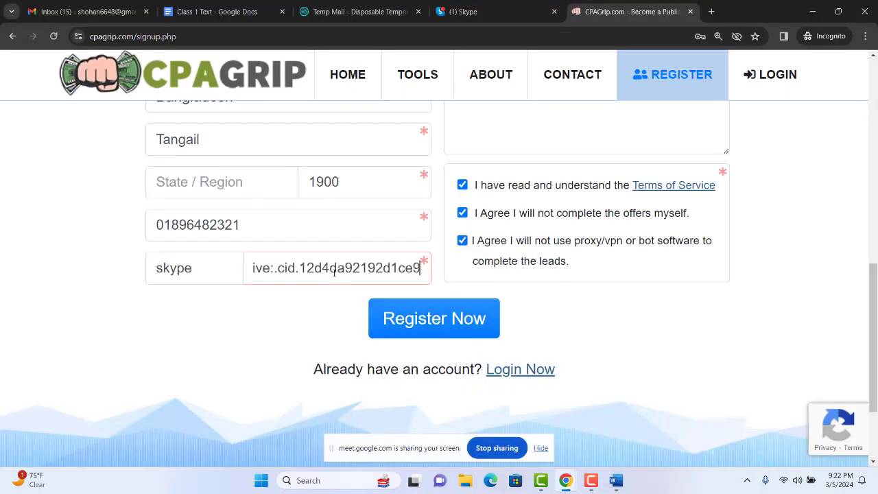
scroll(561, 313, "up", 5)
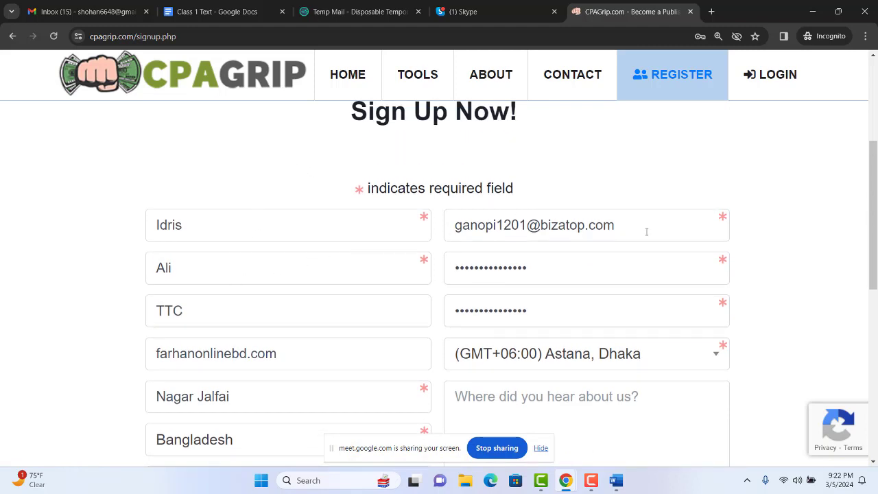
scroll(569, 258, "down", 2)
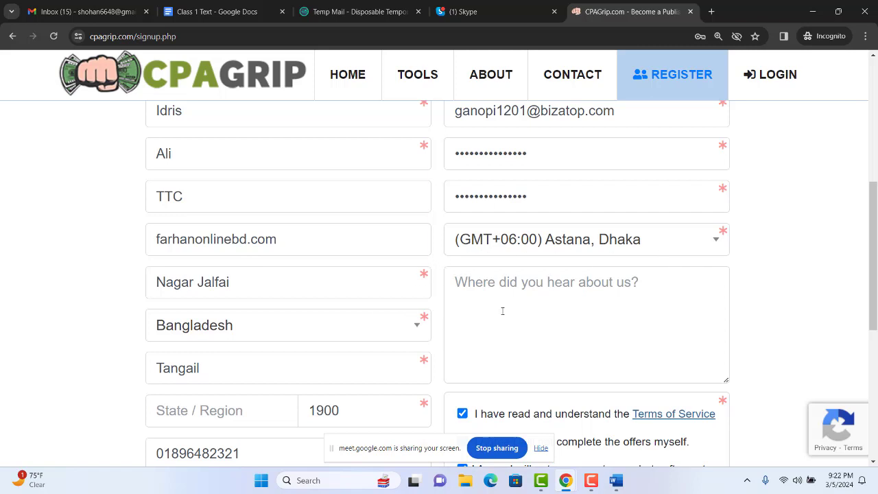
scroll(410, 347, "down", 1)
scroll(419, 369, "down", 2)
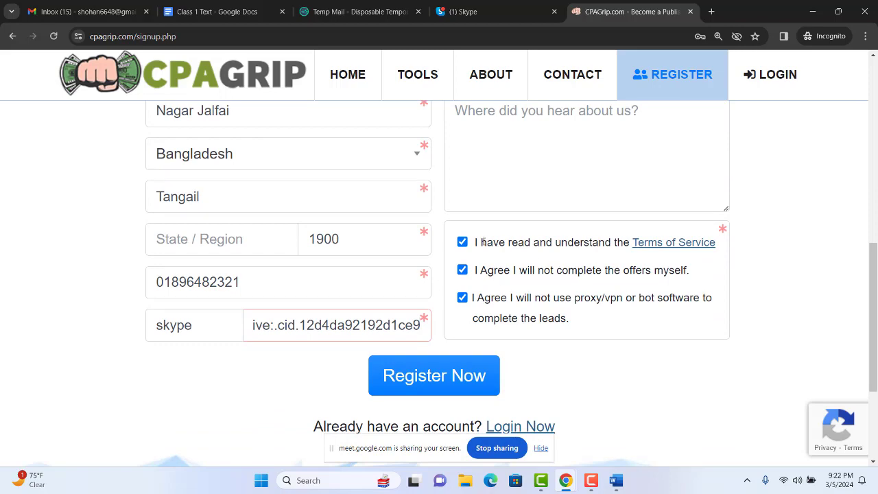
scroll(496, 290, "down", 3)
scroll(493, 264, "up", 1)
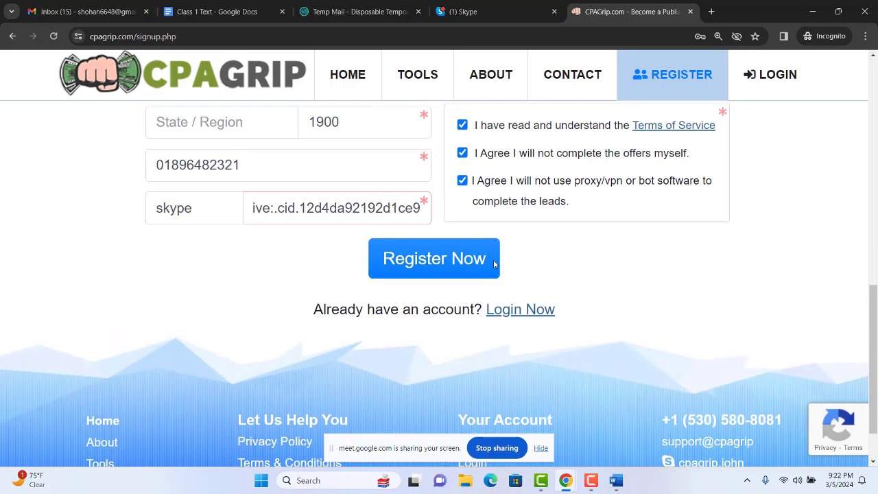
Start filling the where-did-you-hear-about-us answer on the form
left_click(436, 267)
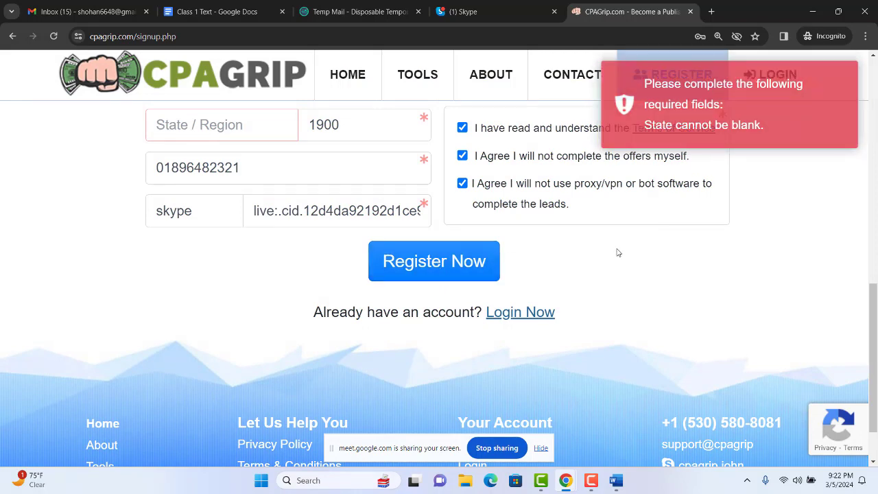
scroll(617, 253, "up", 7)
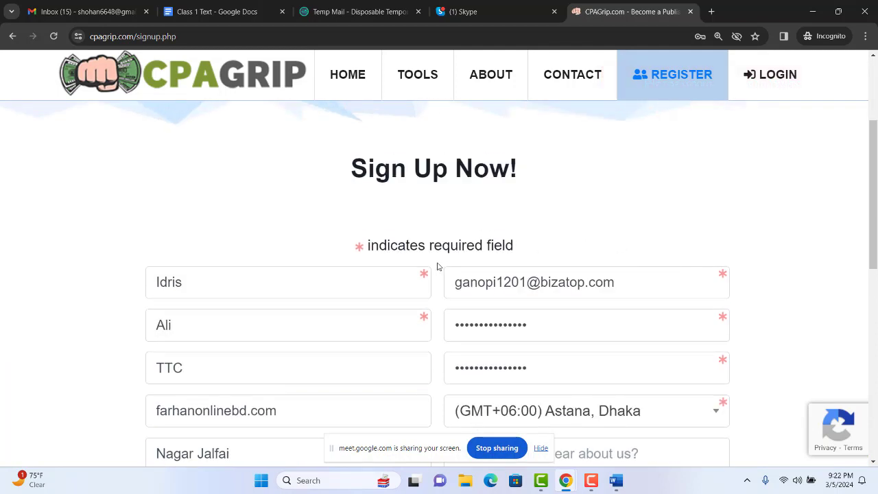
scroll(437, 266, "up", 1)
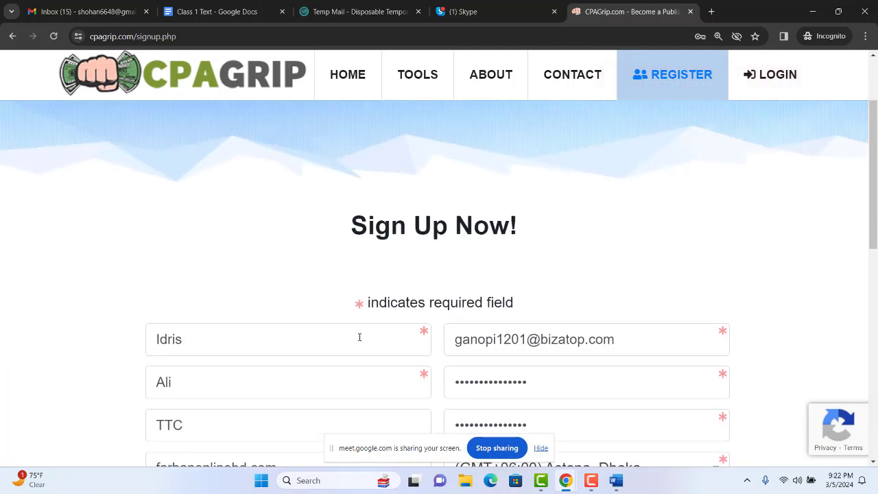
scroll(569, 364, "down", 3)
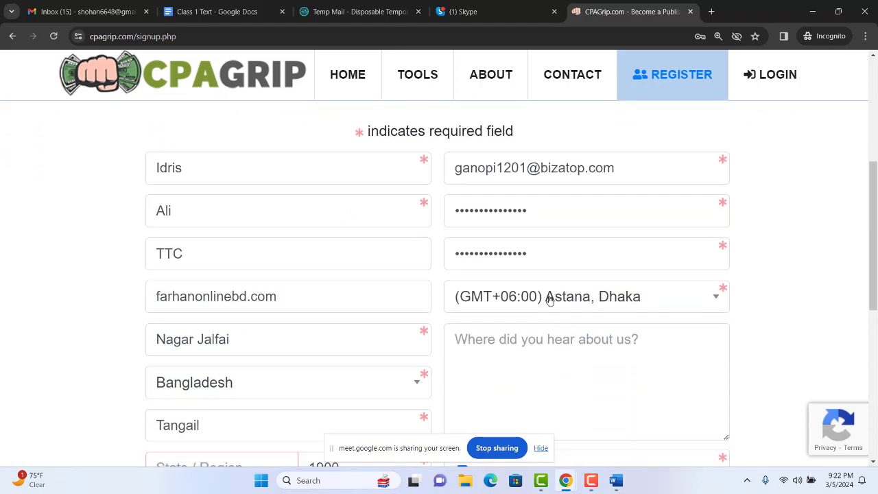
scroll(423, 330, "down", 2)
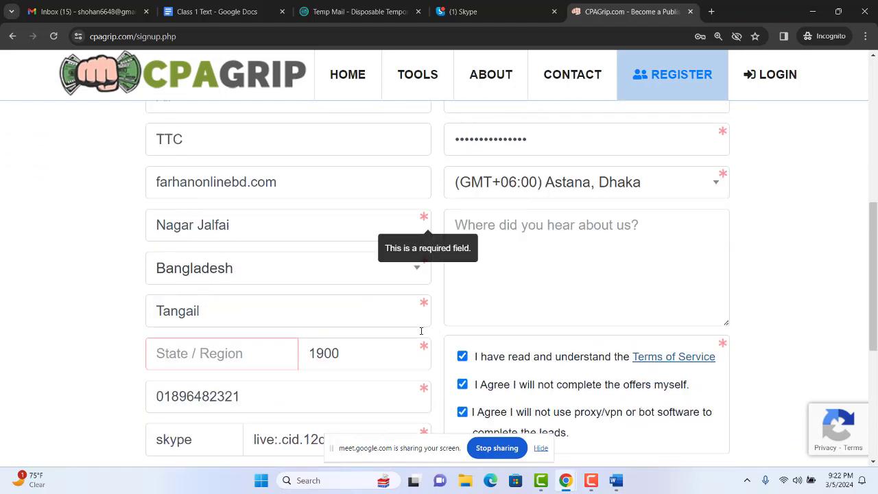
left_click(492, 240)
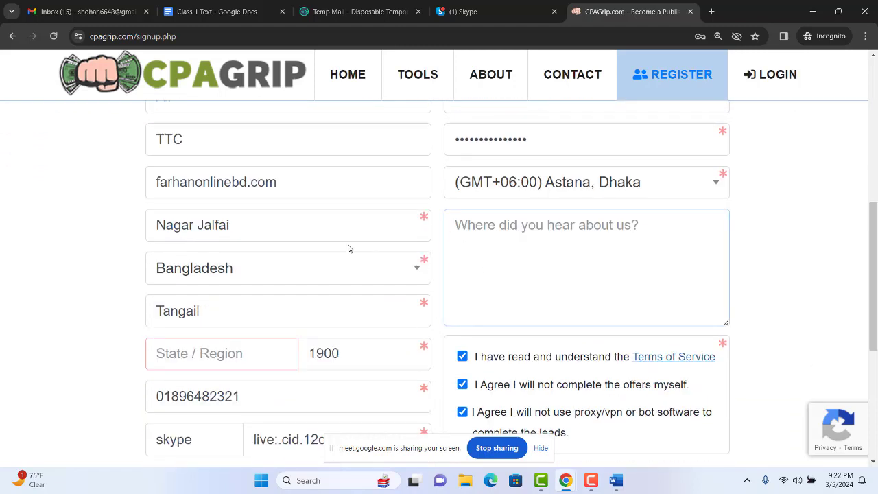
scroll(364, 298, "down", 1)
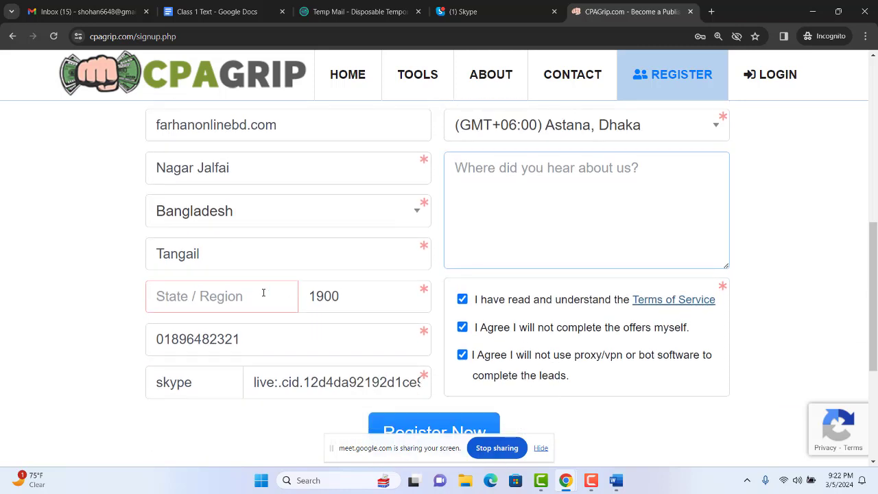
Enter Dhaka as State / Region, restore the original city, and submit with Register Now
left_click(260, 291)
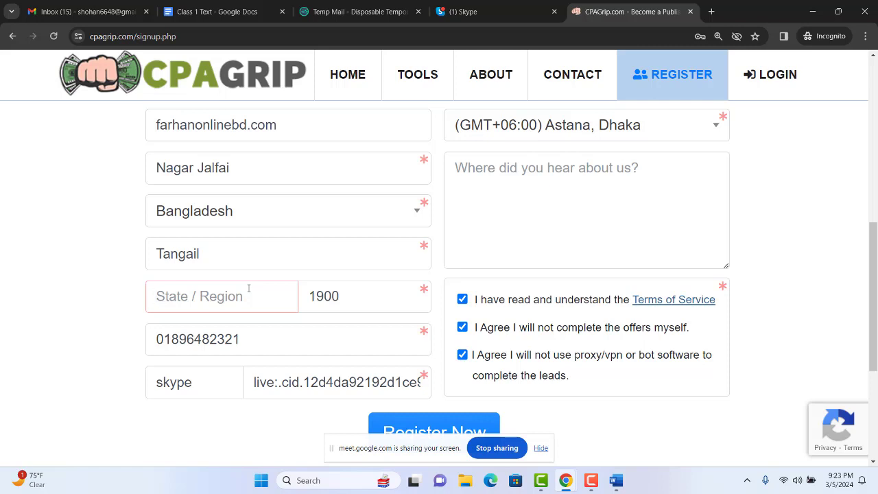
left_click_drag(217, 249, 149, 238)
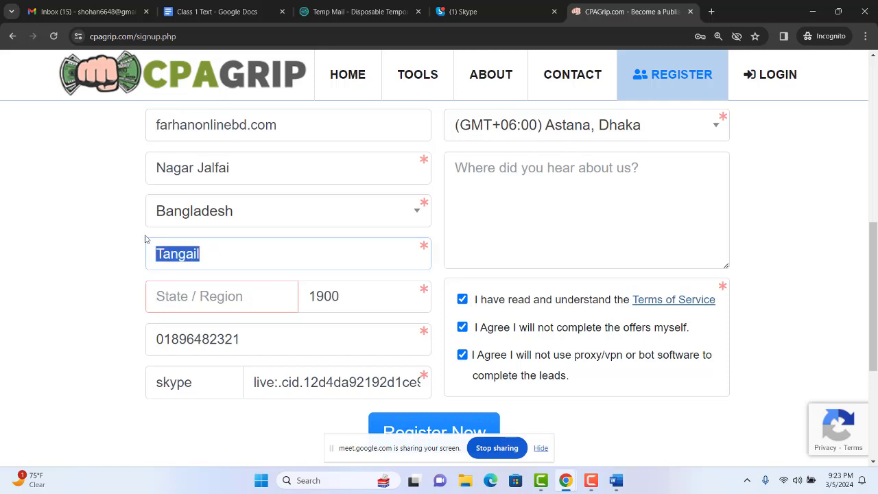
type("Dhaka")
left_click(169, 300)
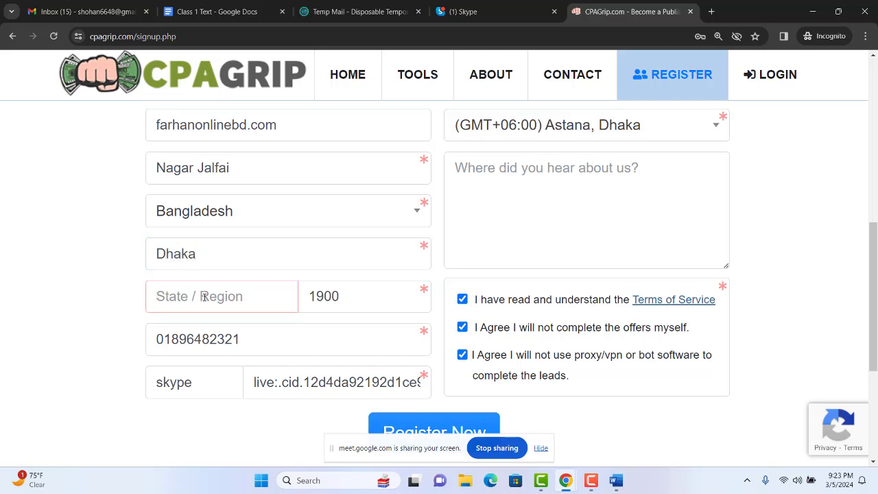
left_click_drag(204, 254, 157, 249)
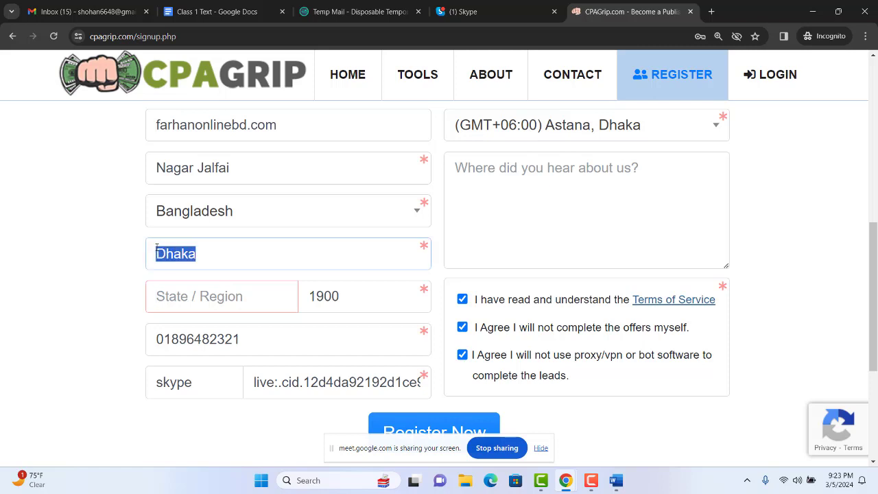
type("Tangai")
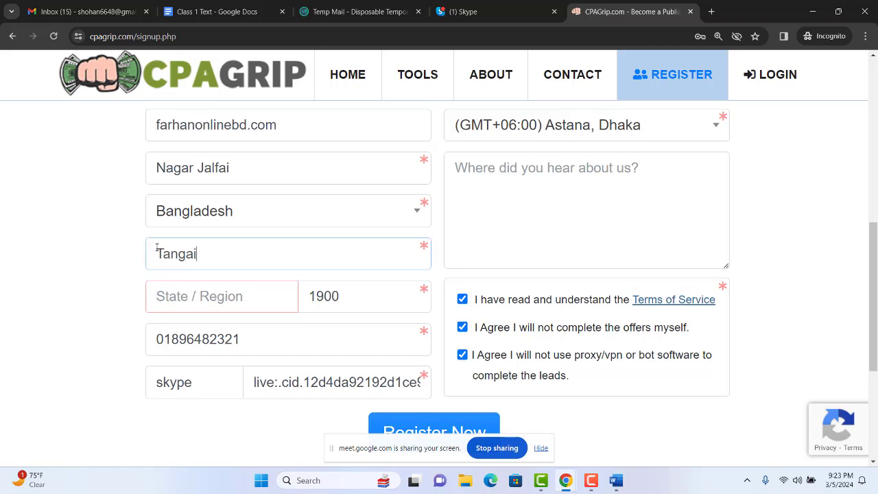
type("l")
left_click(186, 293)
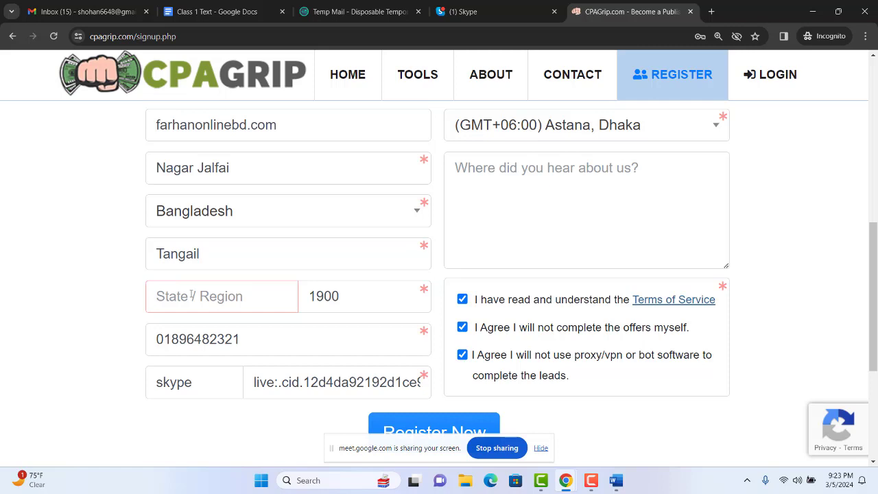
type("Dhaka")
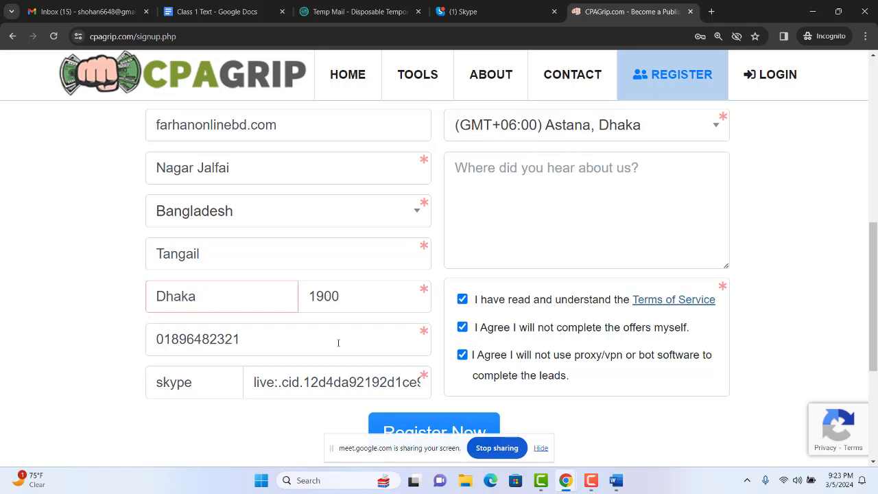
scroll(338, 343, "down", 1)
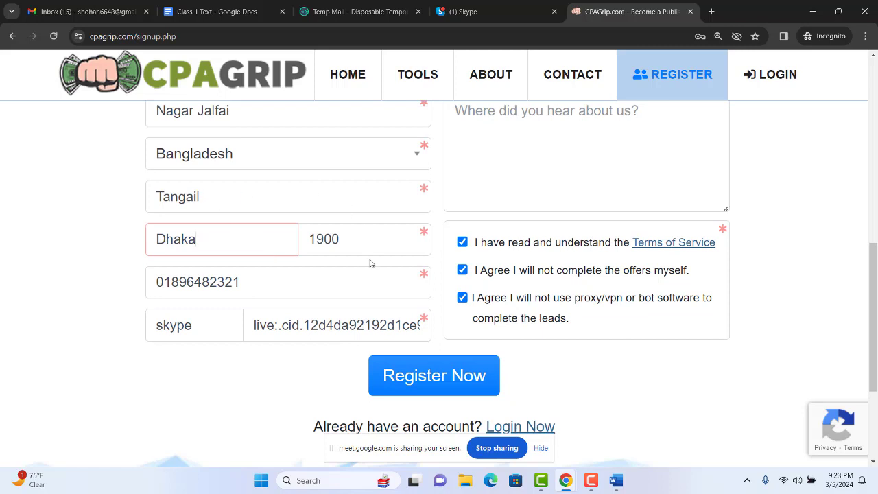
scroll(368, 303, "down", 1)
left_click(423, 326)
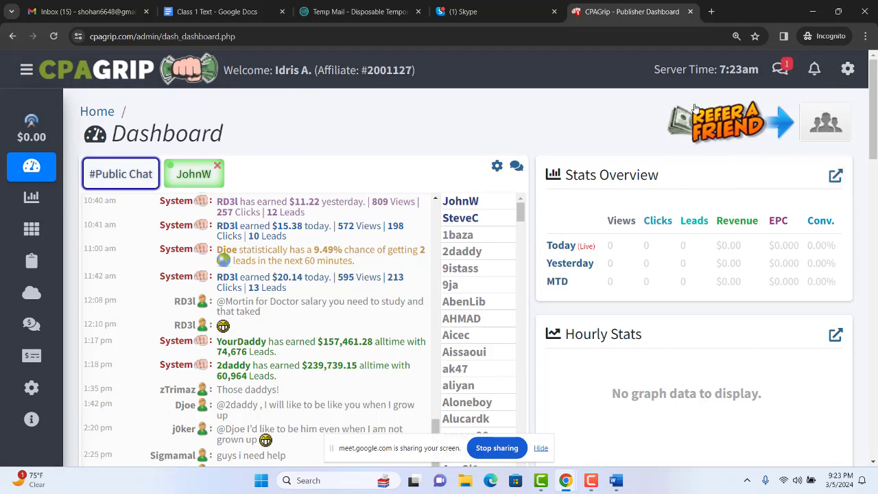
Read the dashboard's Account Notices, including the unverified-email warning, then return to Temp Mail
scroll(683, 120, "down", 3)
scroll(540, 174, "down", 1)
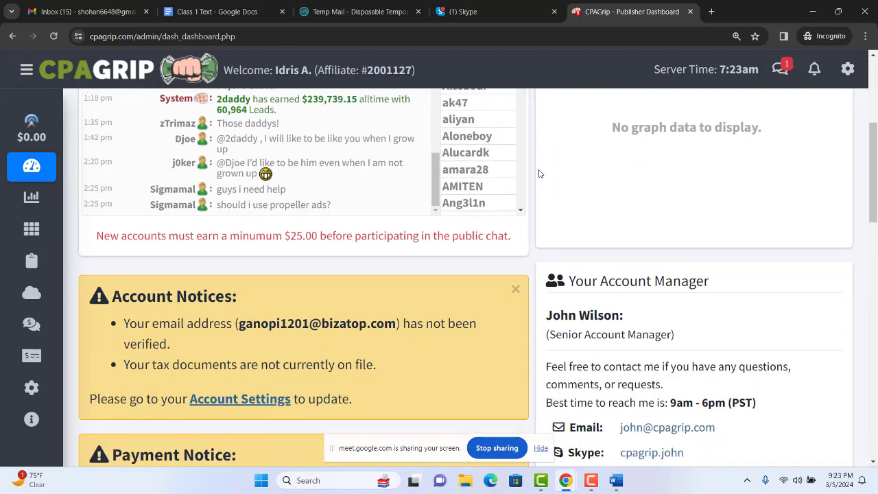
scroll(540, 174, "down", 10)
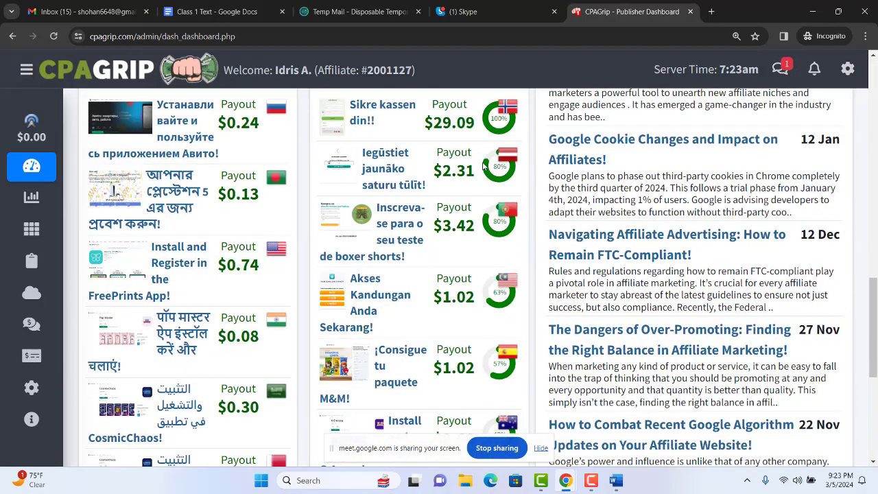
scroll(483, 165, "up", 14)
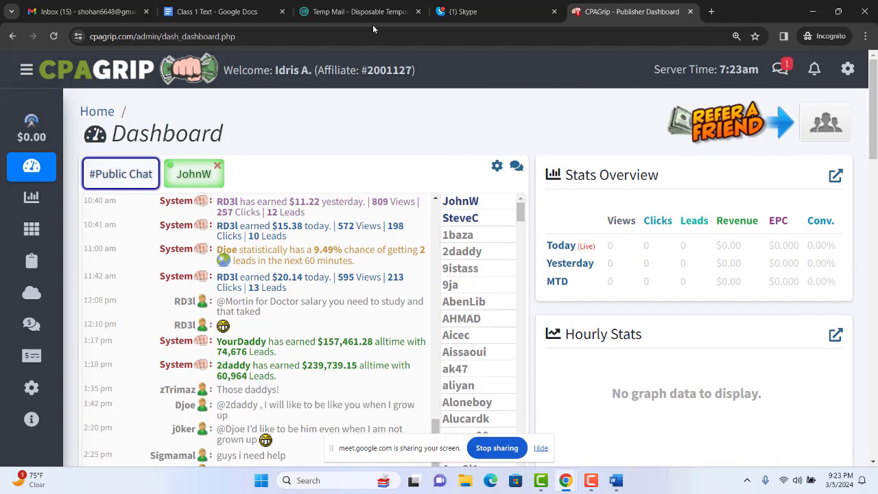
left_click(362, 13)
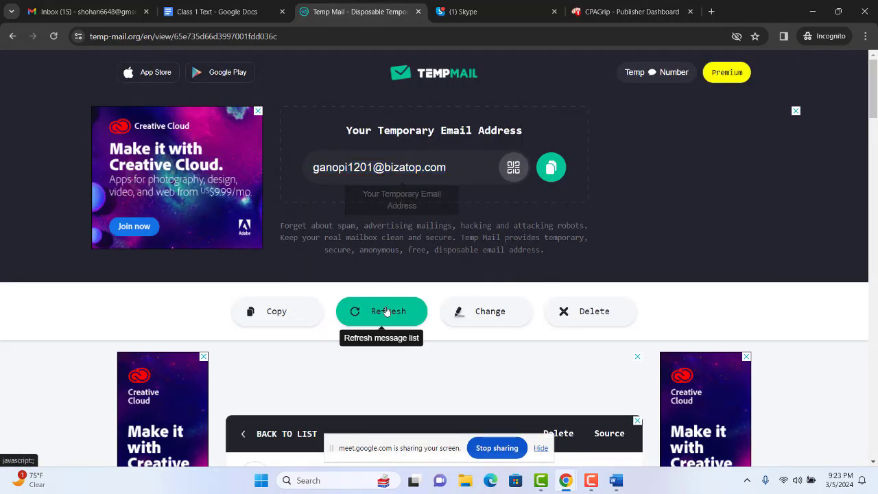
Refresh the Temp Mail inbox, open CPAGrip's Account Approved email and follow its validate.php link
left_click(566, 328)
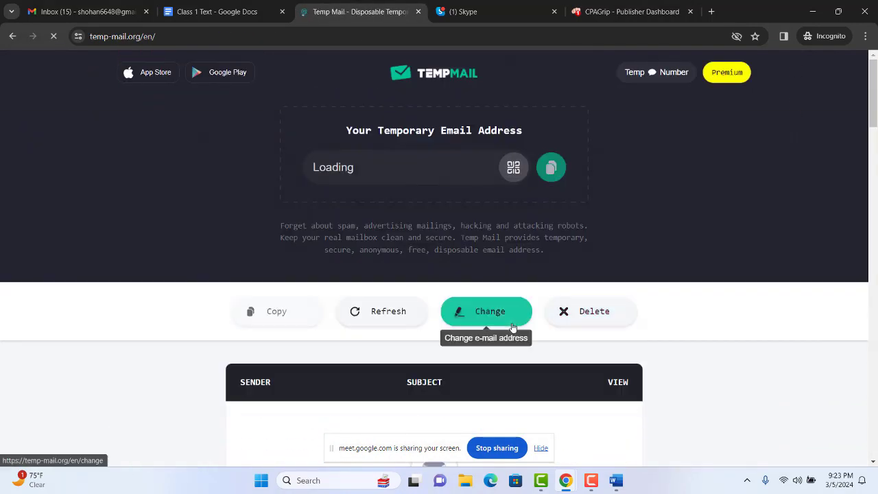
scroll(512, 328, "down", 4)
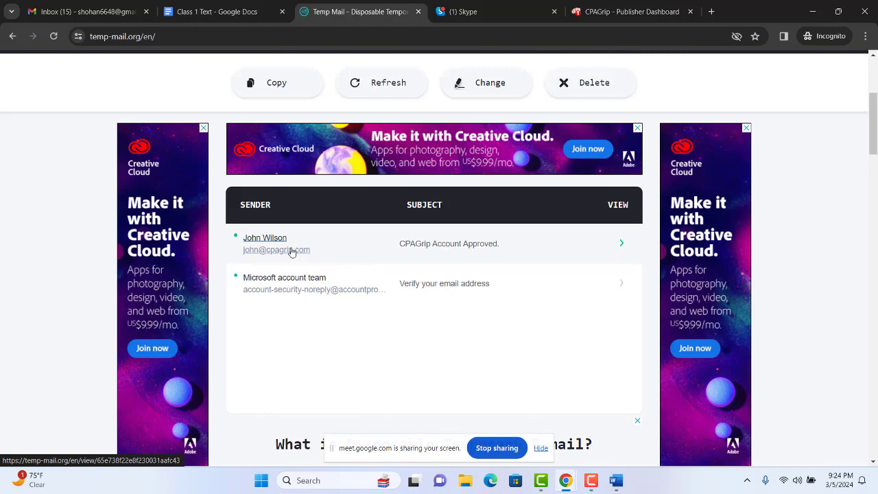
left_click(291, 251)
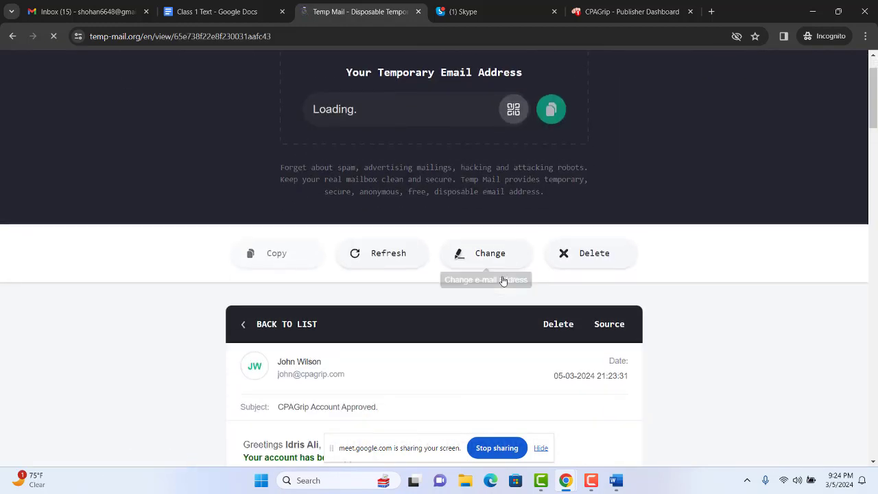
scroll(503, 281, "down", 2)
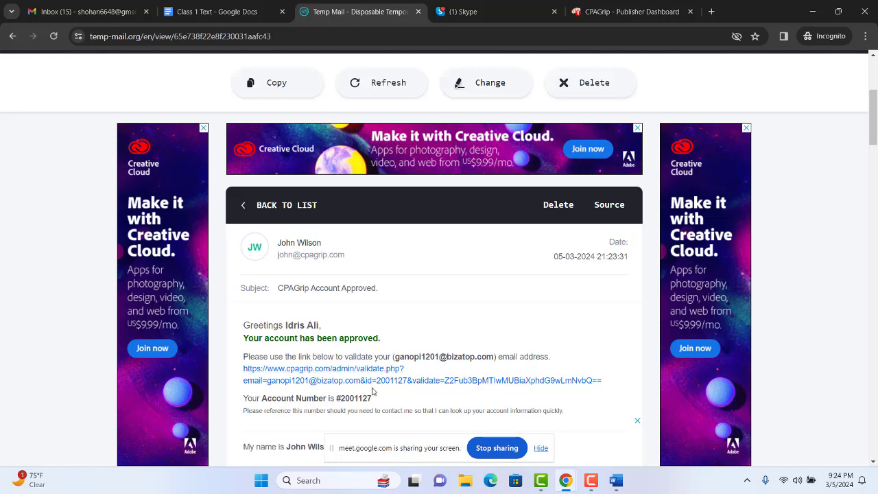
scroll(378, 386, "down", 1)
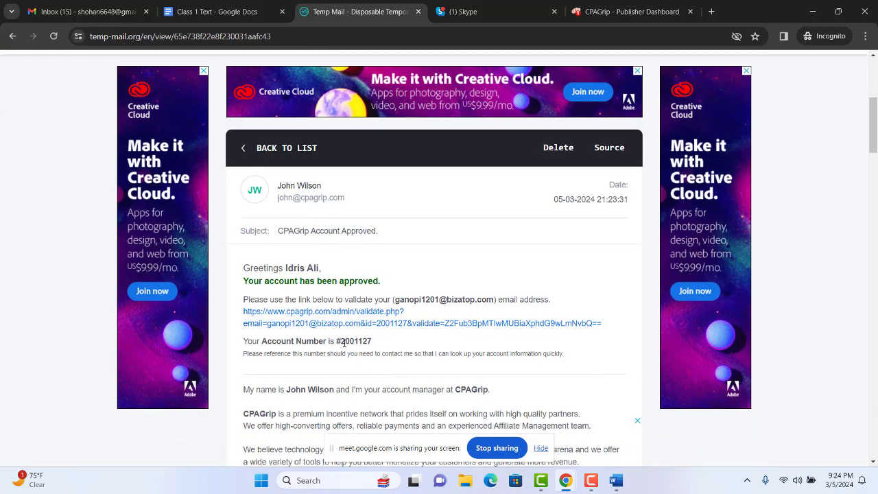
scroll(343, 343, "down", 2)
scroll(406, 358, "up", 3)
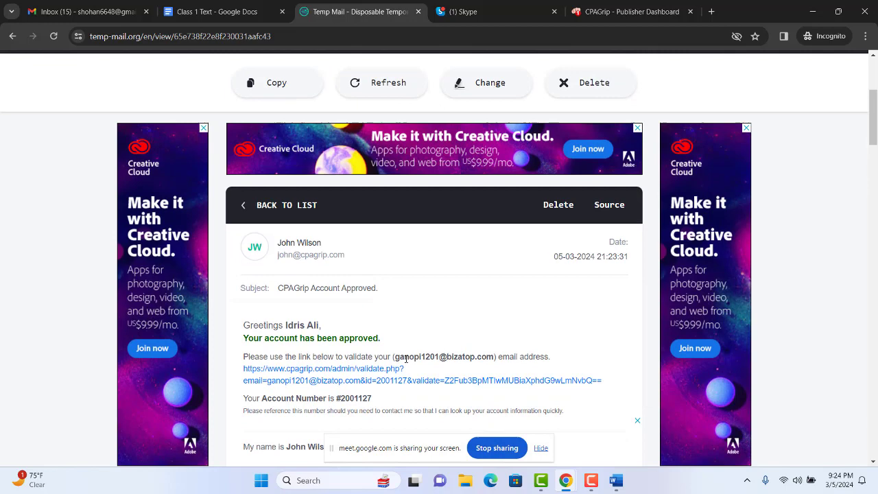
left_click(377, 371)
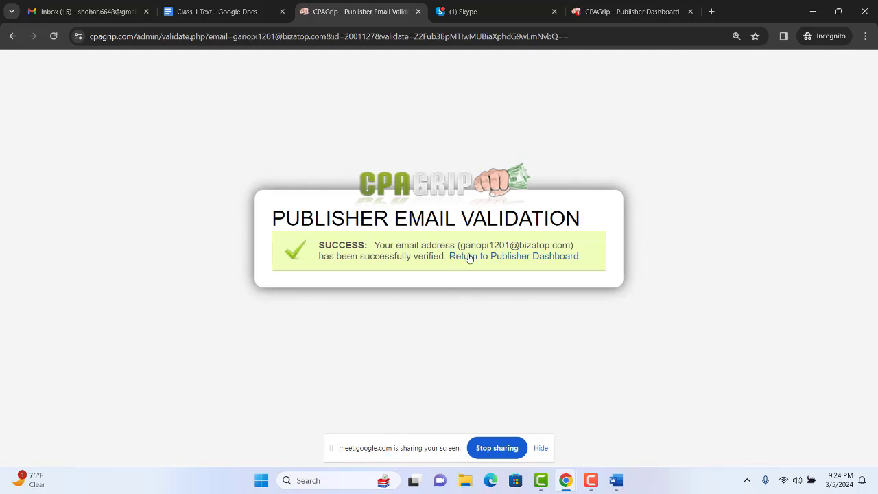
Go back to the Publisher Dashboard and expand the sidebar to show Payment Center and Account Settings
left_click(505, 257)
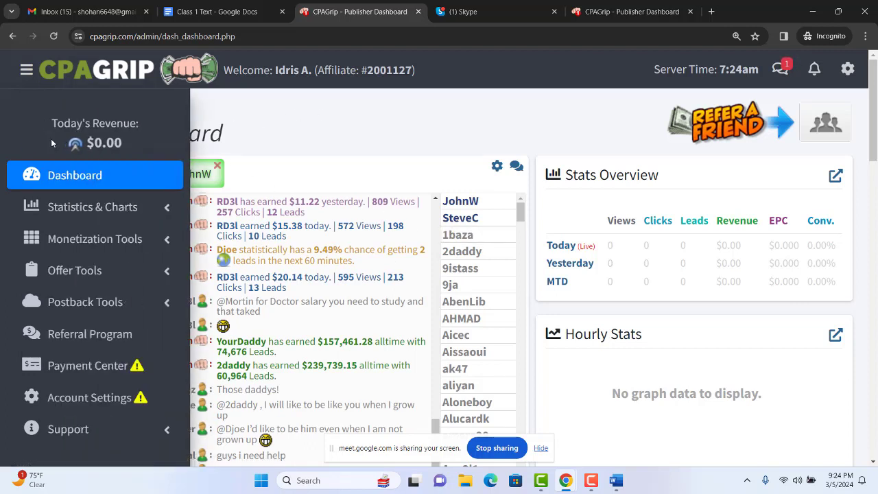
mouse_move(81, 140)
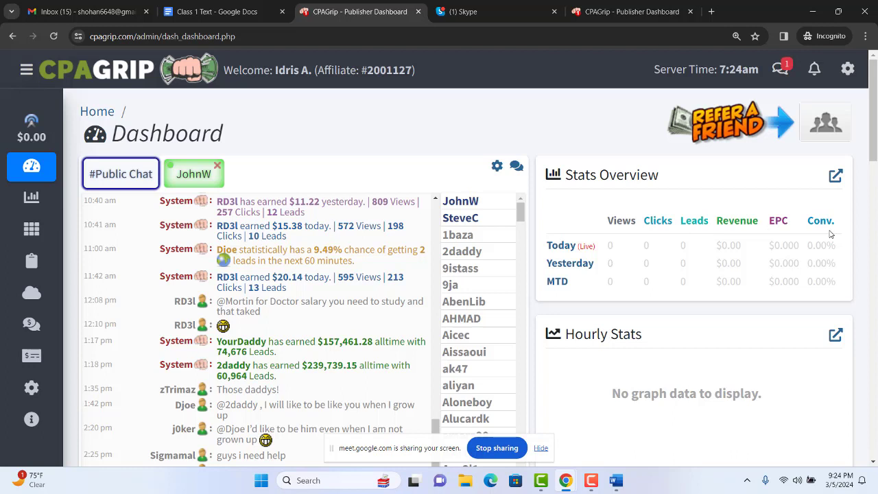
scroll(734, 254, "down", 1)
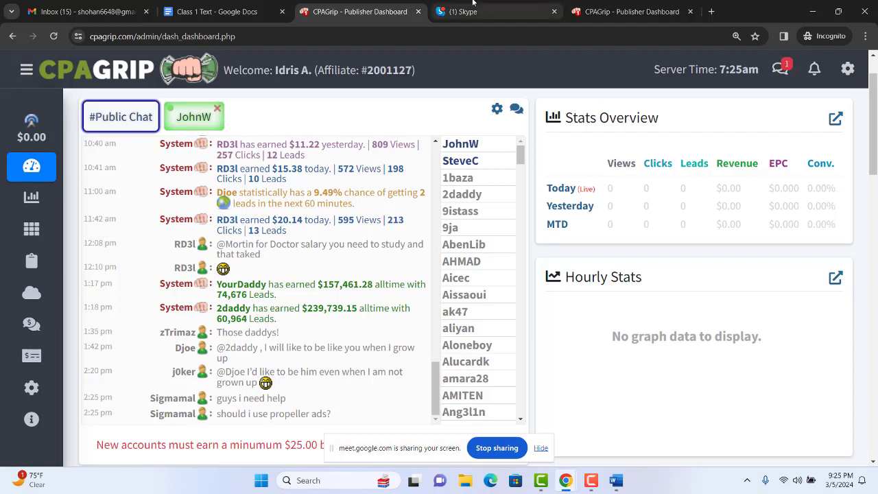
mouse_move(37, 157)
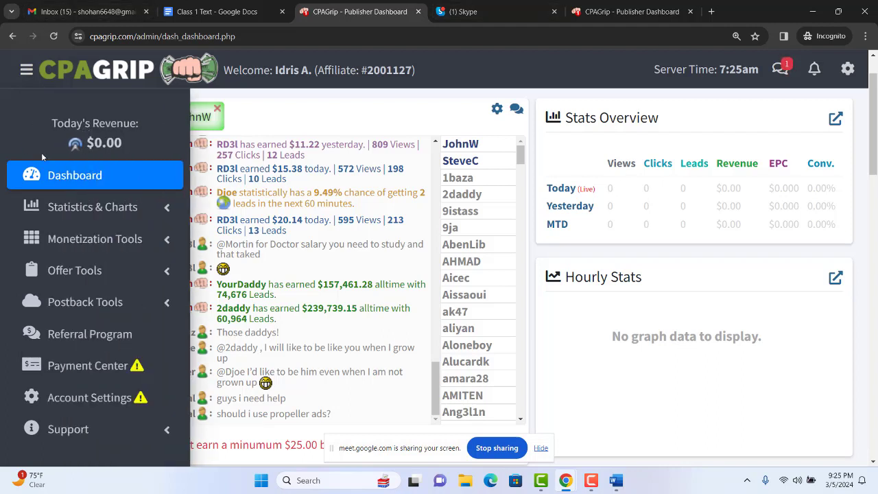
Open Offer Tools > My Offers and scroll through the Bangladesh offers table and back
left_click(71, 272)
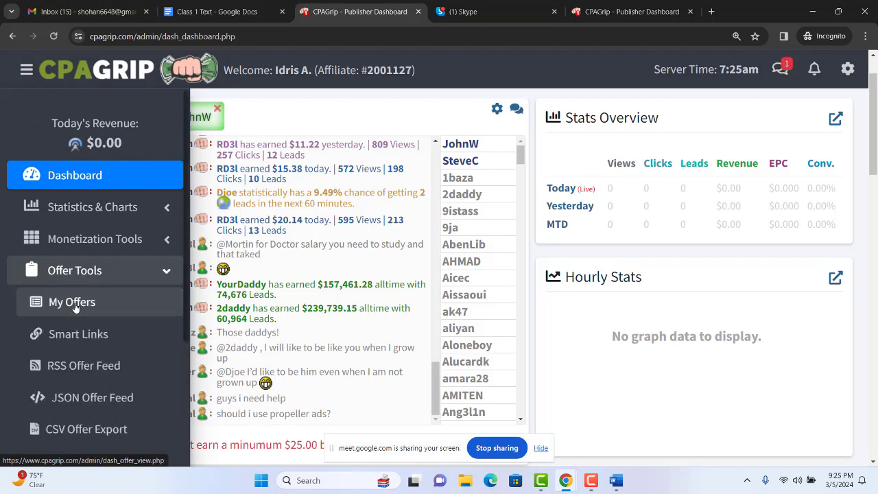
left_click(71, 302)
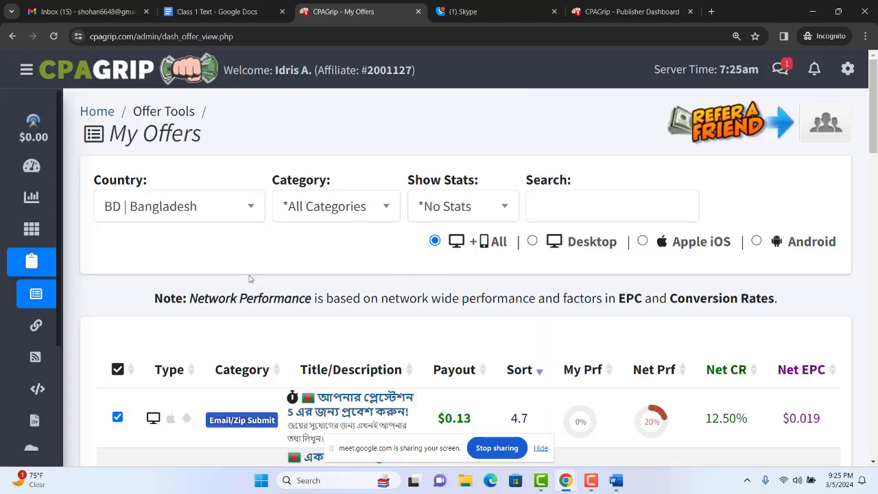
scroll(360, 283, "down", 3)
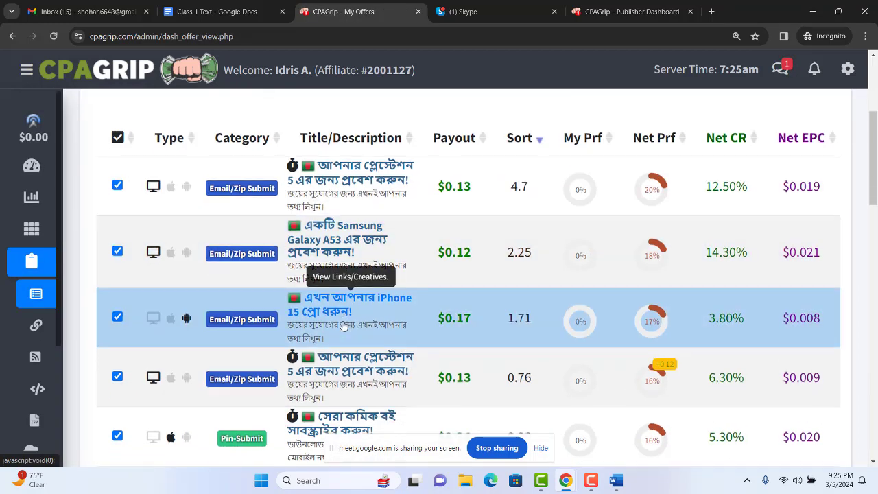
scroll(341, 331, "down", 5)
scroll(343, 329, "down", 8)
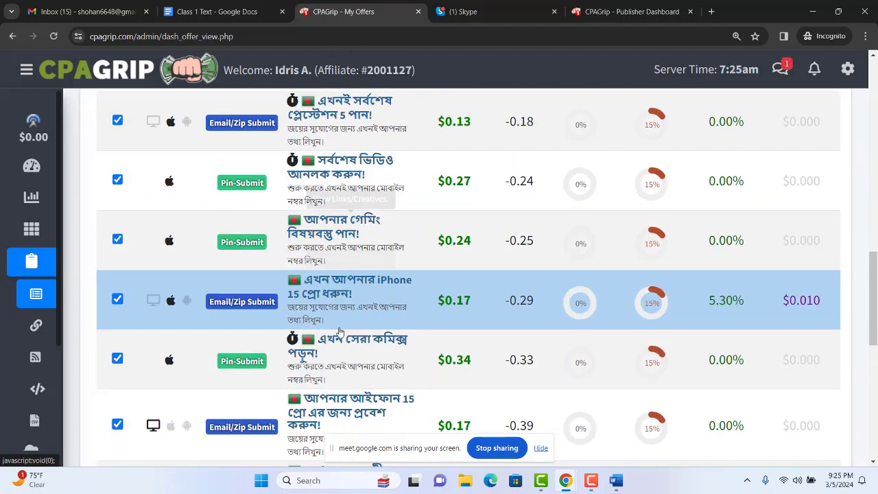
scroll(348, 325, "down", 3)
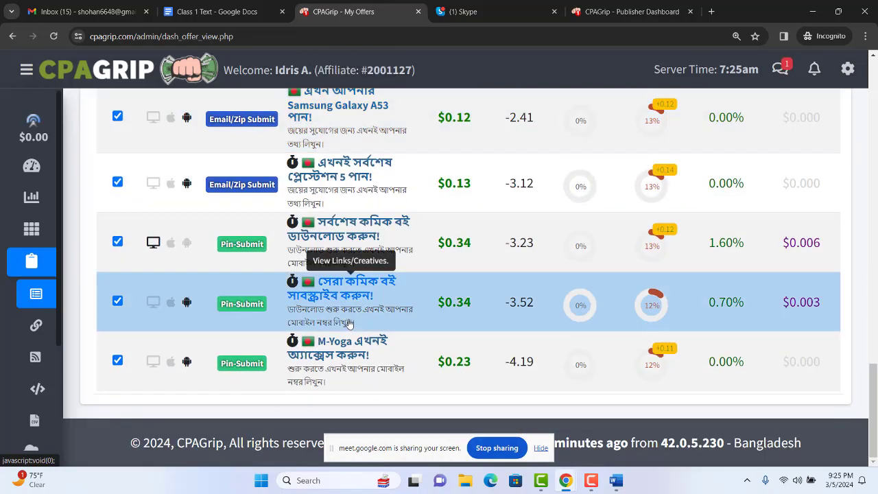
scroll(350, 322, "up", 10)
scroll(353, 316, "up", 6)
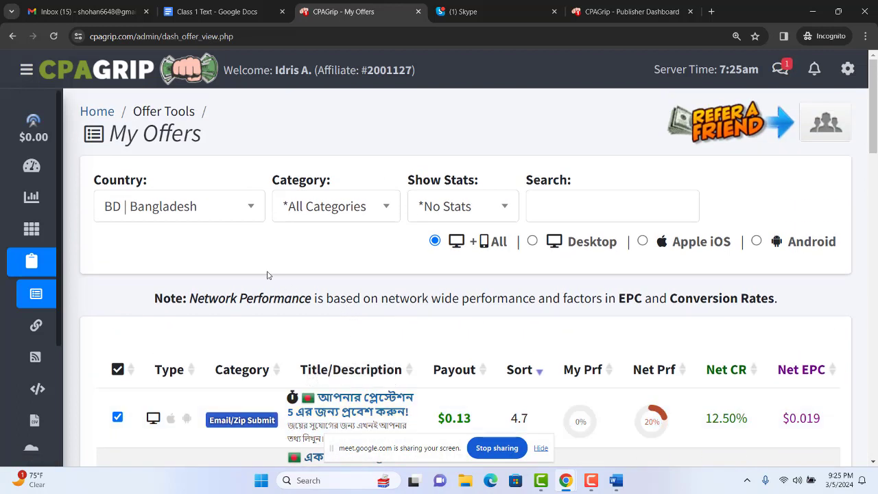
Set the Country filter to US | United States by searching for 'u'
left_click(251, 209)
type("uk")
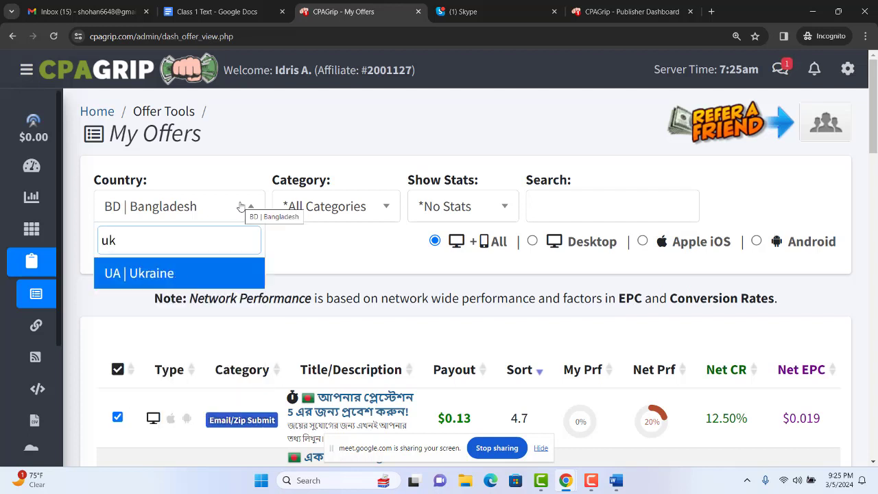
key("BackSpace")
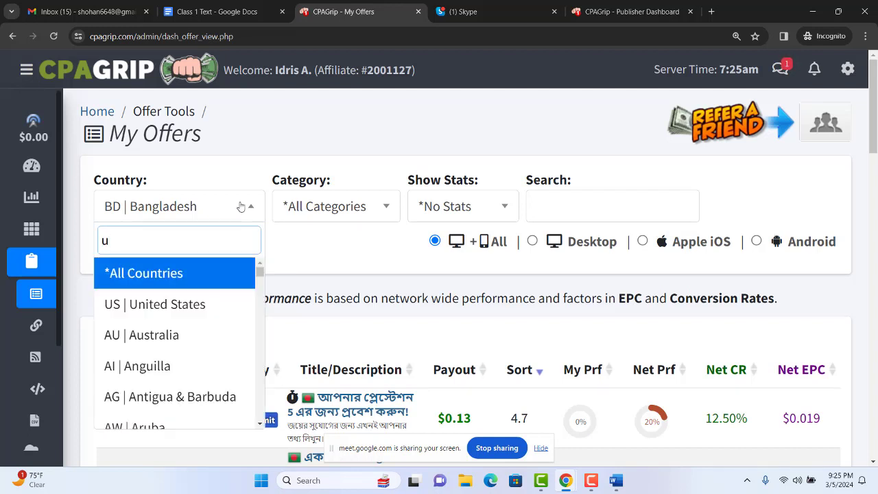
left_click(172, 305)
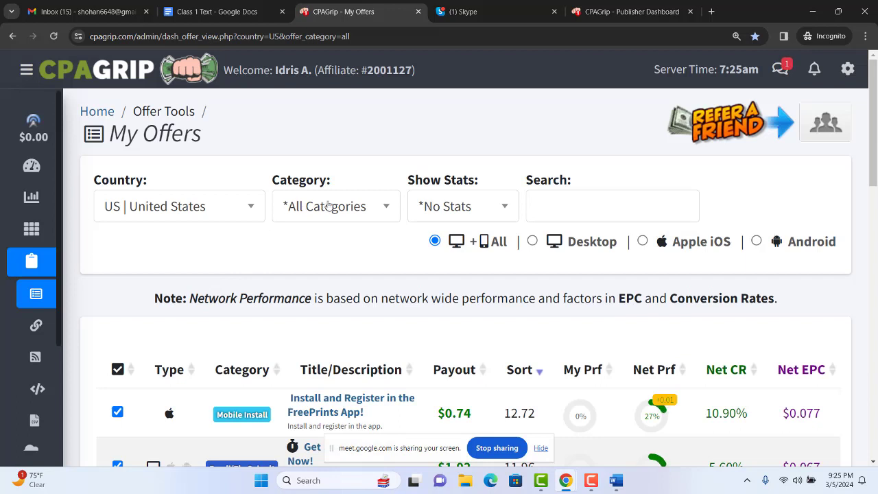
Keep Category on all categories and Show Stats on no stats
left_click(386, 213)
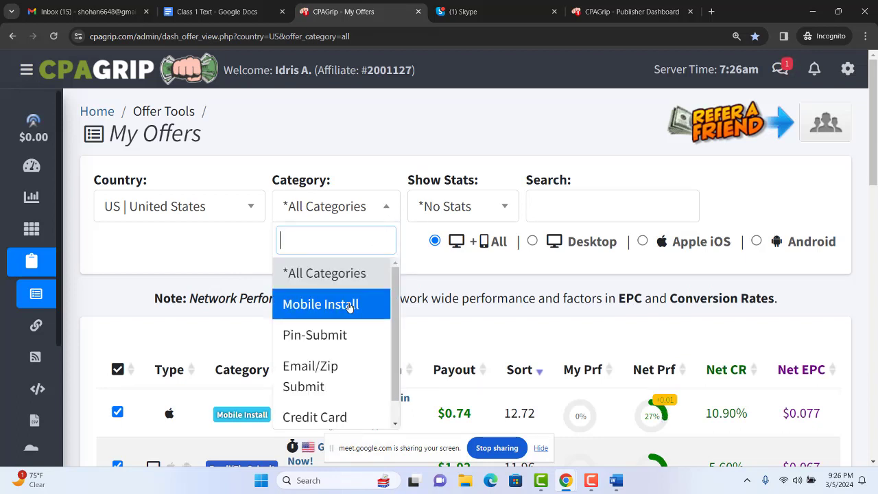
scroll(346, 326, "down", 1)
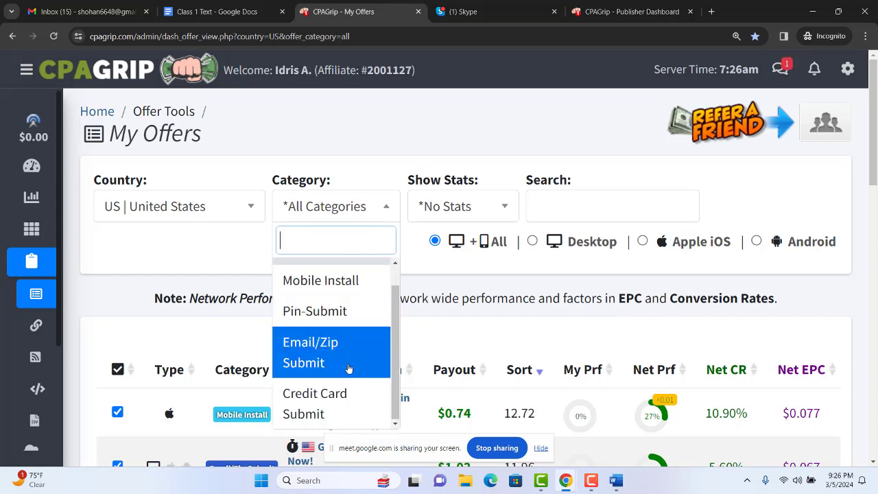
scroll(343, 336, "up", 1)
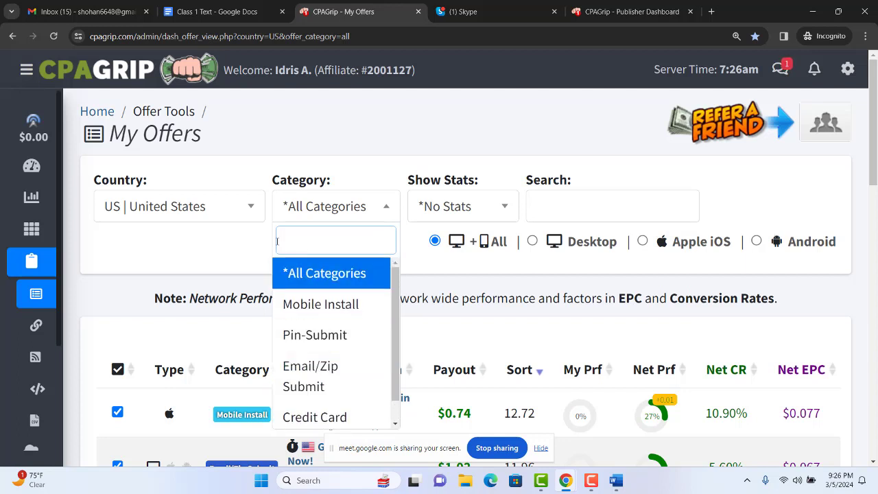
left_click(251, 246)
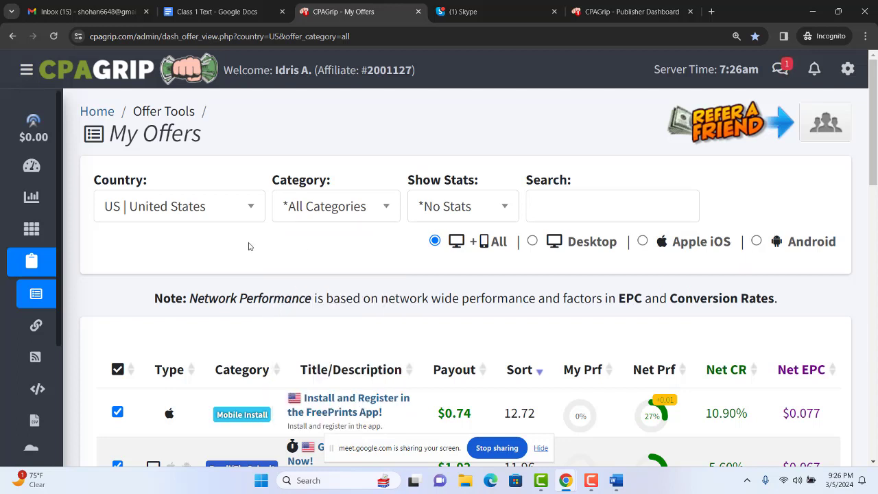
left_click(503, 212)
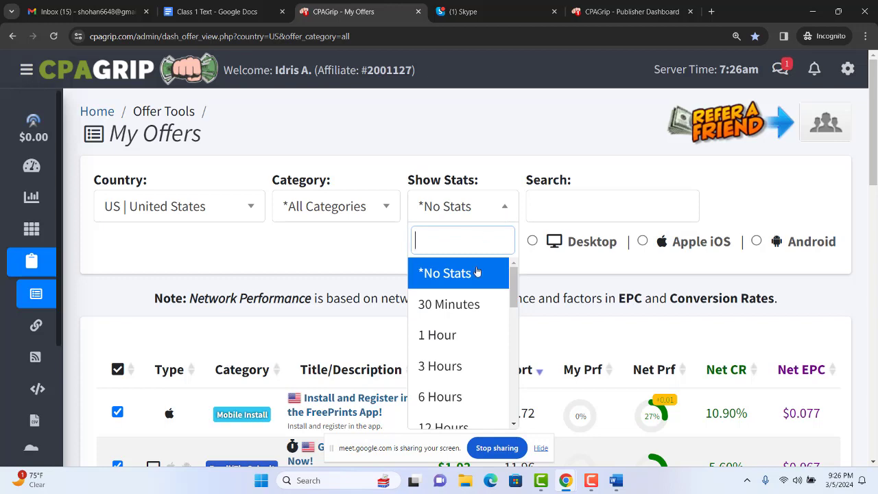
left_click(378, 238)
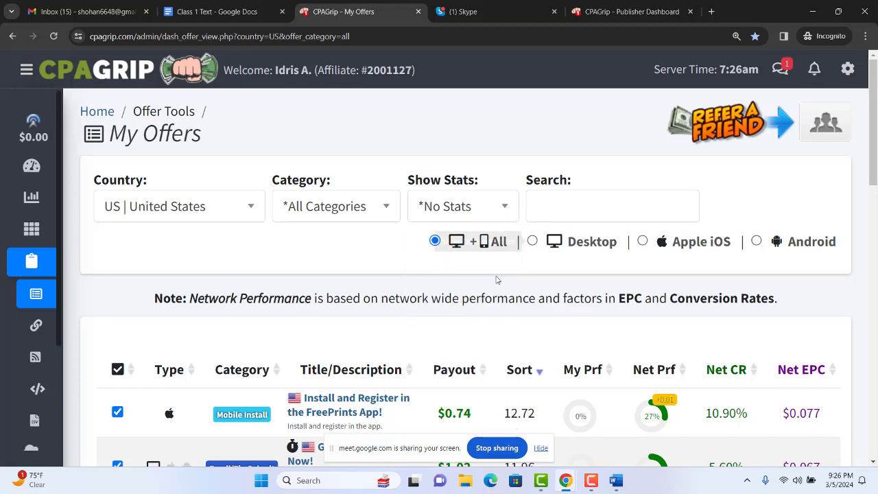
scroll(473, 274, "down", 2)
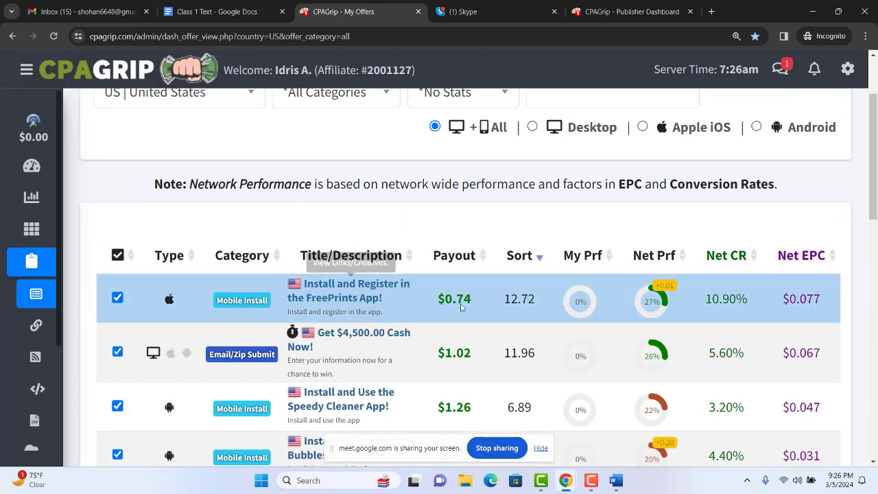
scroll(315, 298, "down", 2)
scroll(316, 303, "down", 1)
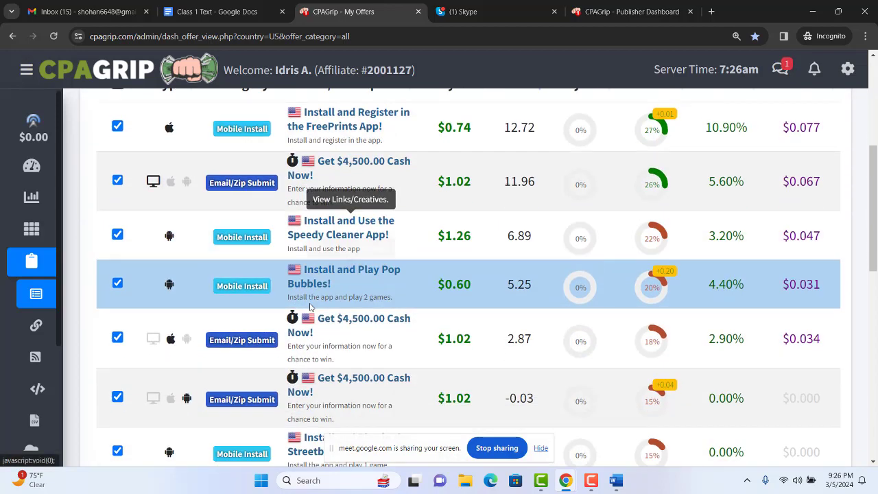
scroll(316, 312, "down", 4)
scroll(316, 321, "down", 6)
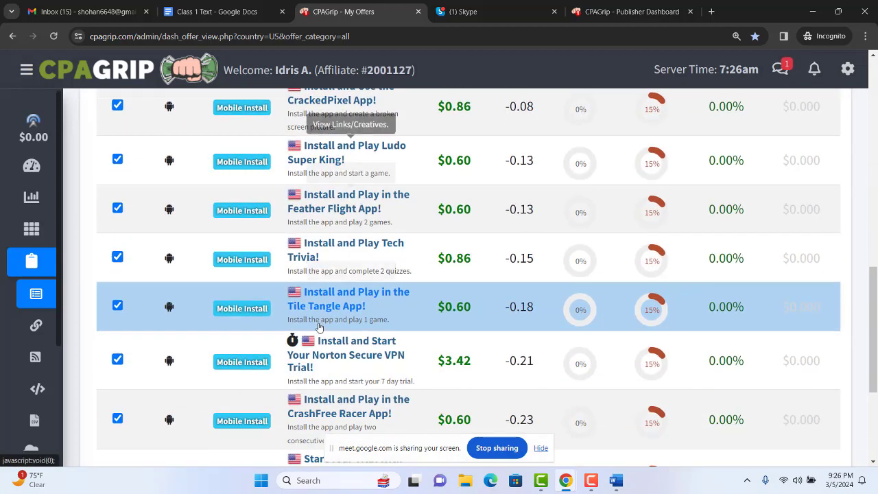
scroll(466, 320, "up", 8)
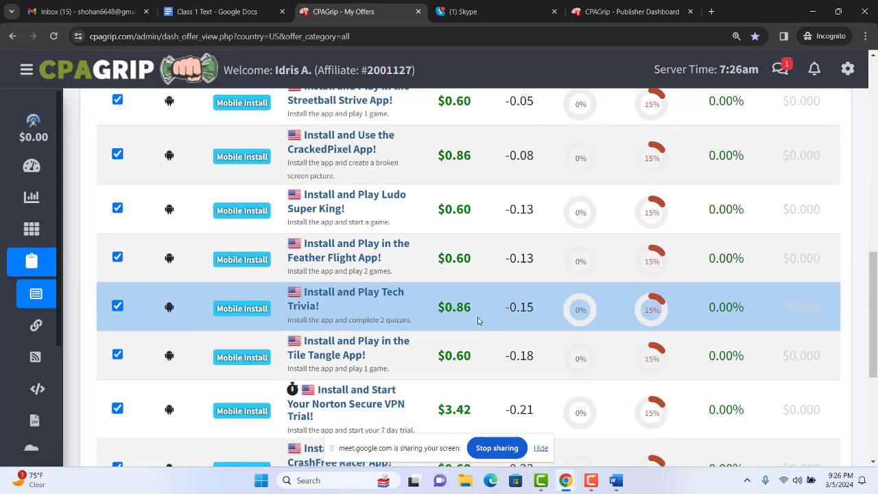
scroll(480, 314, "up", 4)
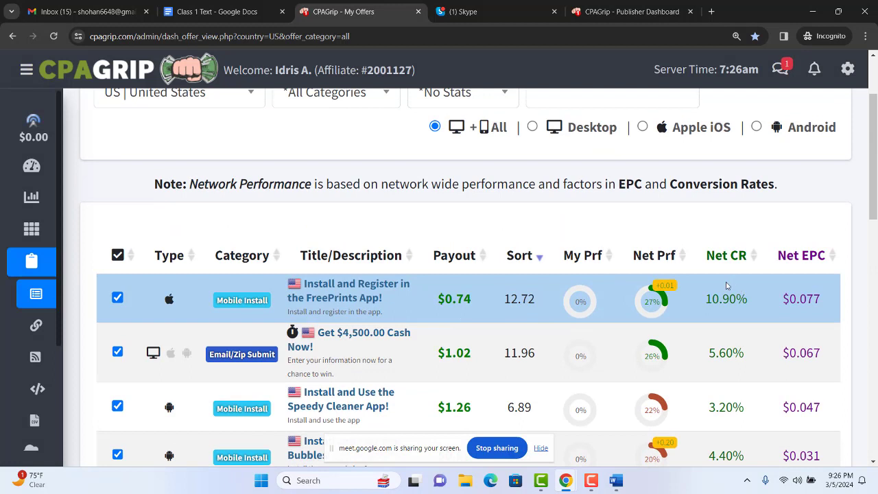
mouse_move(789, 259)
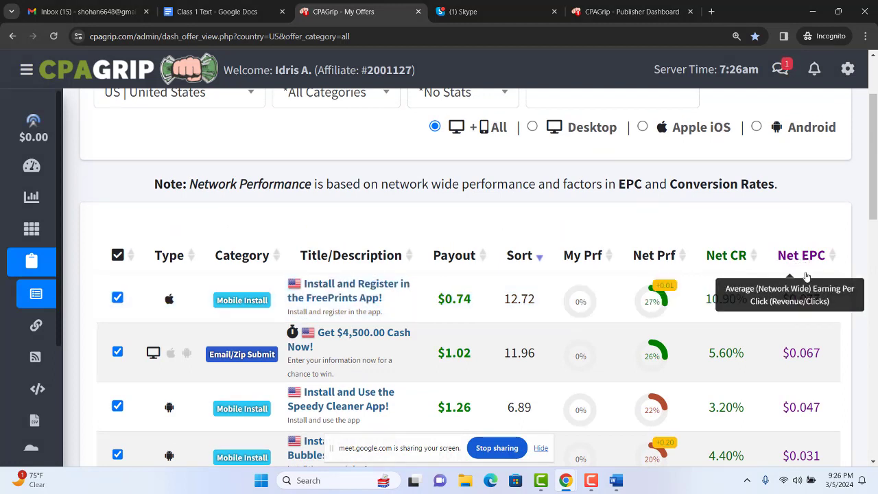
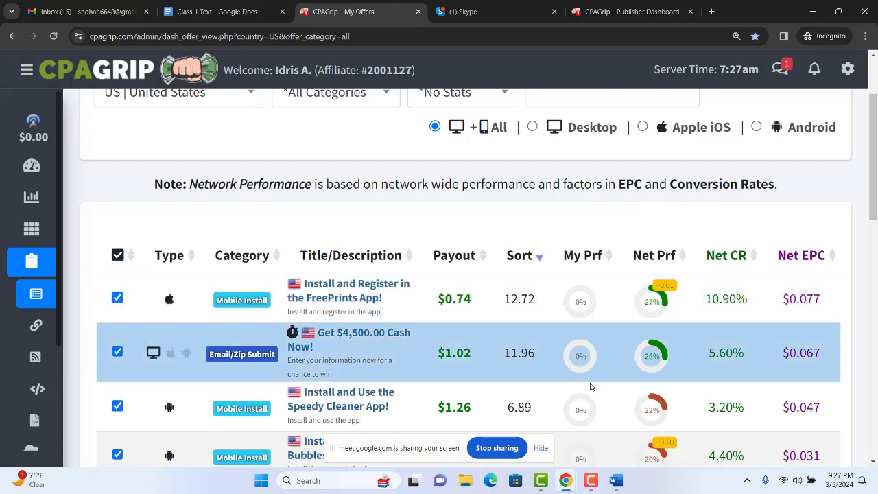
Launch Windows Calculator and place it beside the offers table
left_click(343, 478)
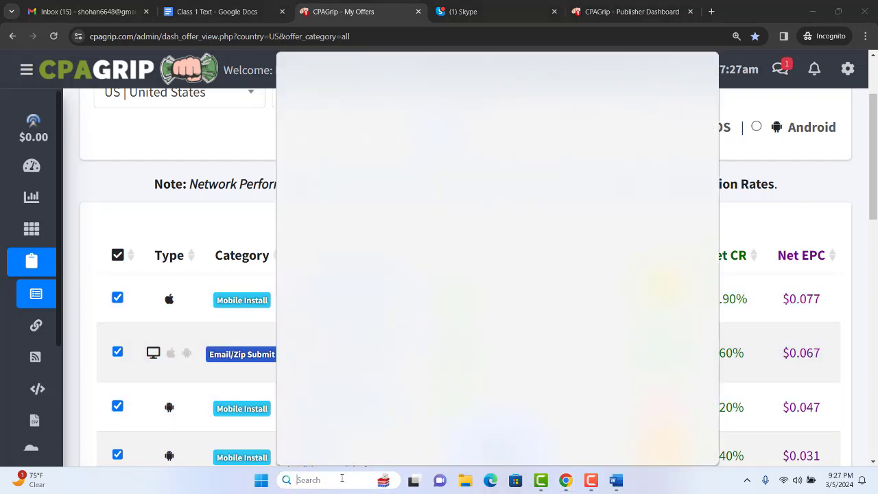
type("cal")
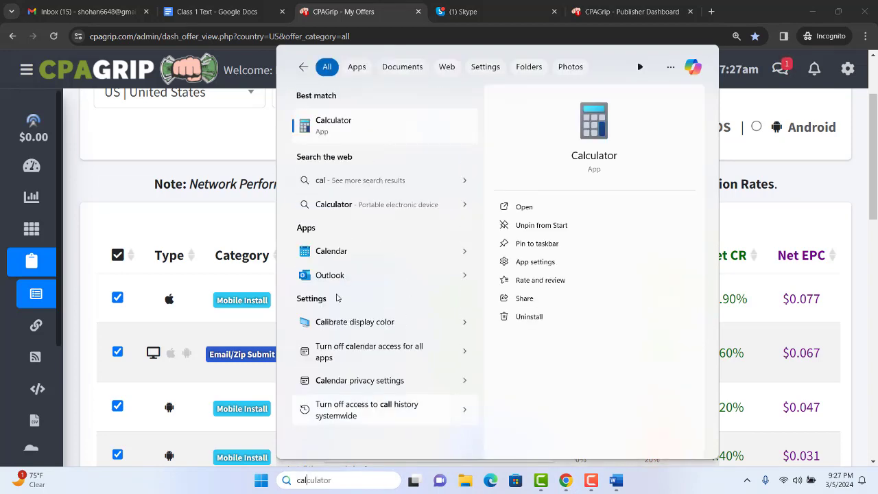
left_click(362, 128)
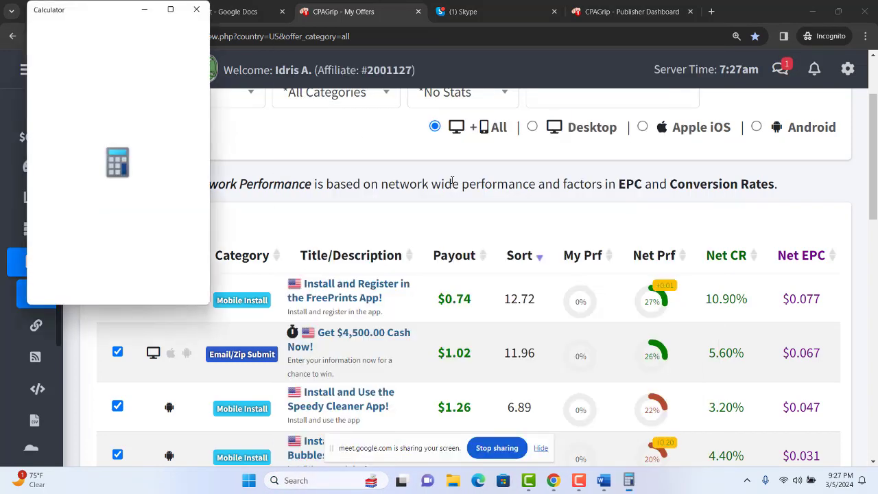
left_click_drag(111, 6, 170, 176)
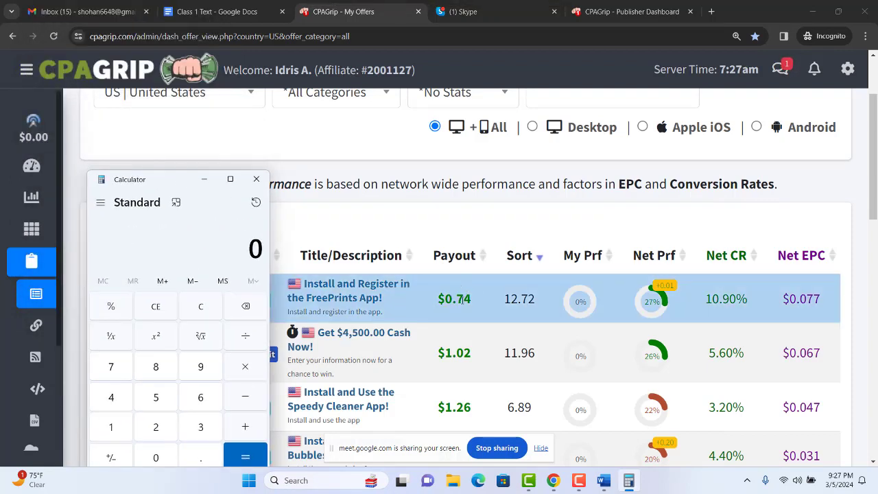
Compute 0.74 ÷ 0.077 = 9.61038961038961, then minimize the calculator
left_click(202, 456)
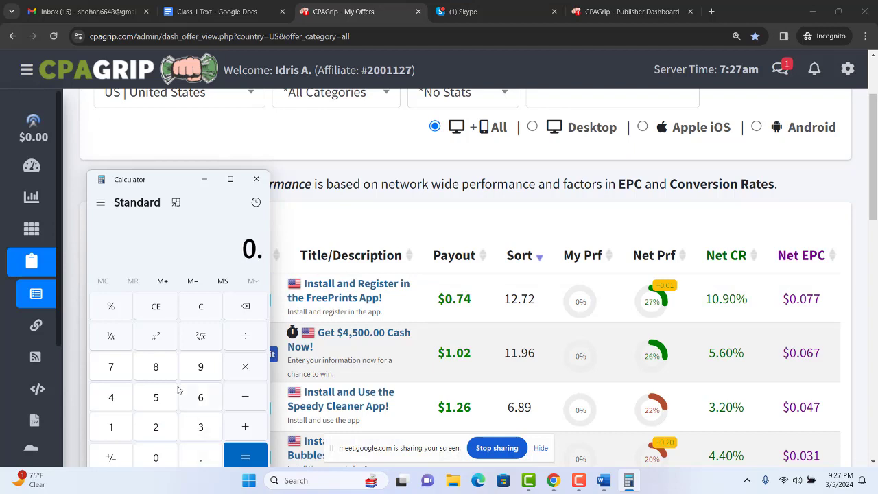
left_click(108, 367)
left_click(110, 395)
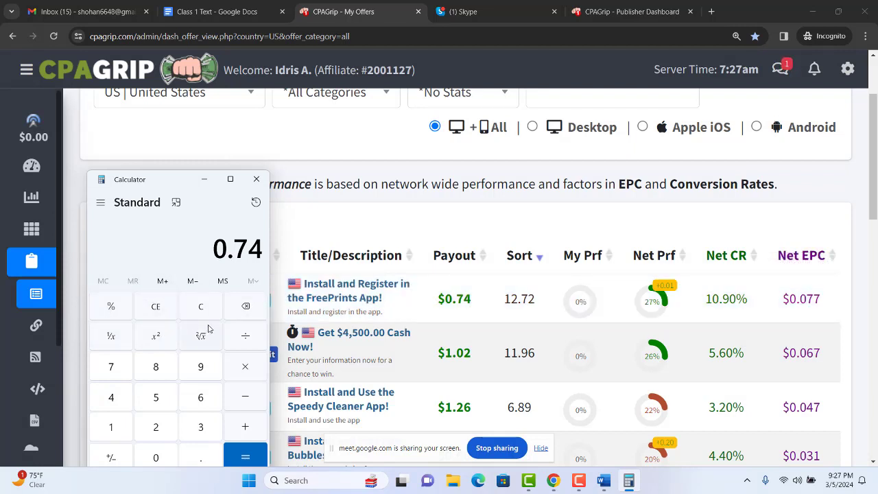
key("plus")
left_click(199, 455)
left_click(153, 455)
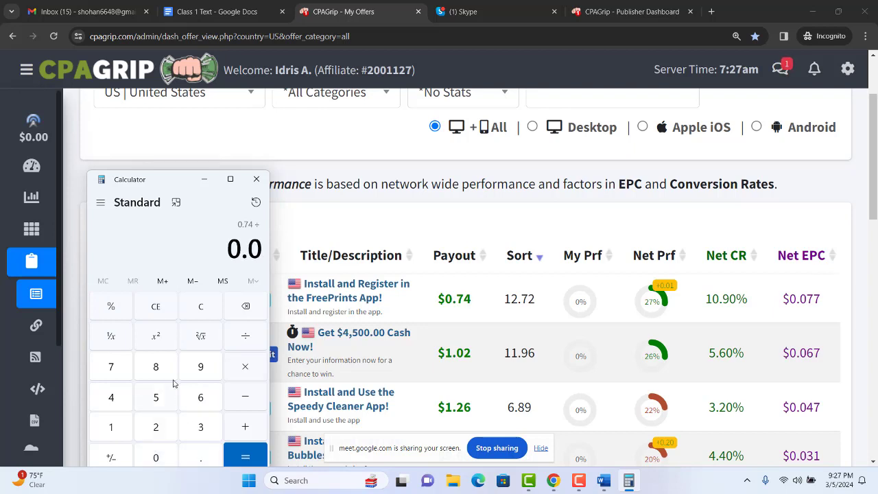
left_click(115, 371)
left_click(115, 372)
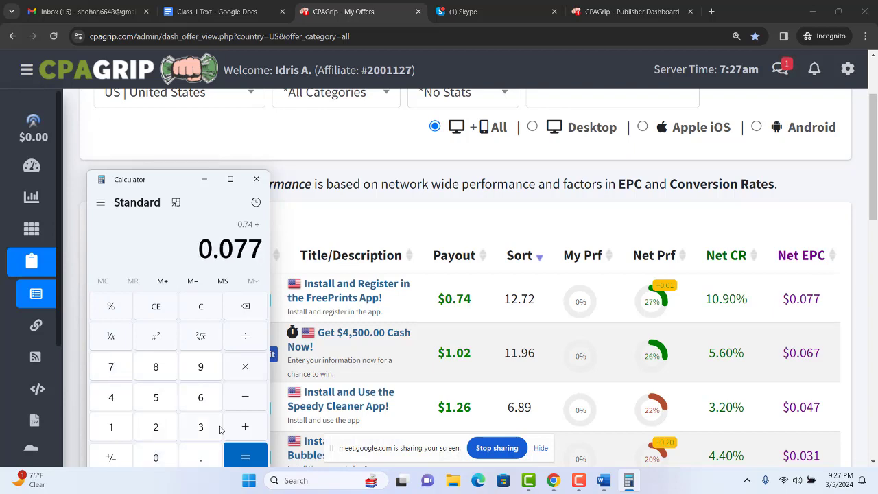
left_click(245, 457)
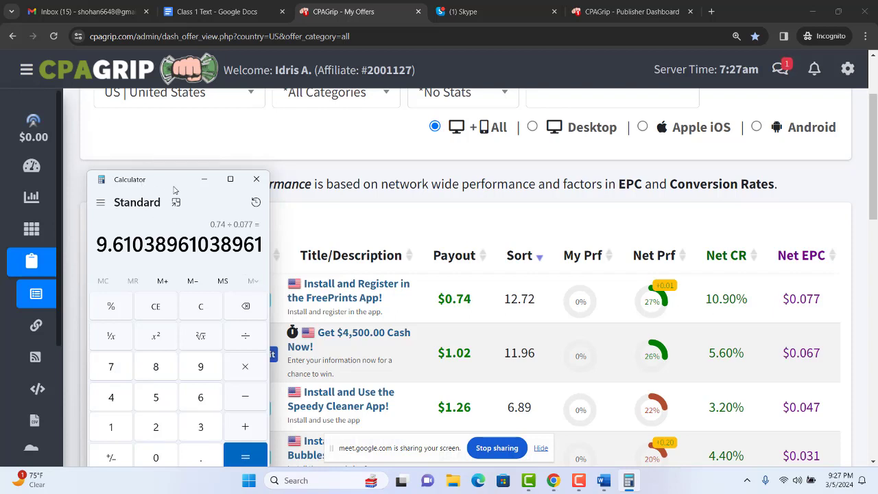
left_click(205, 182)
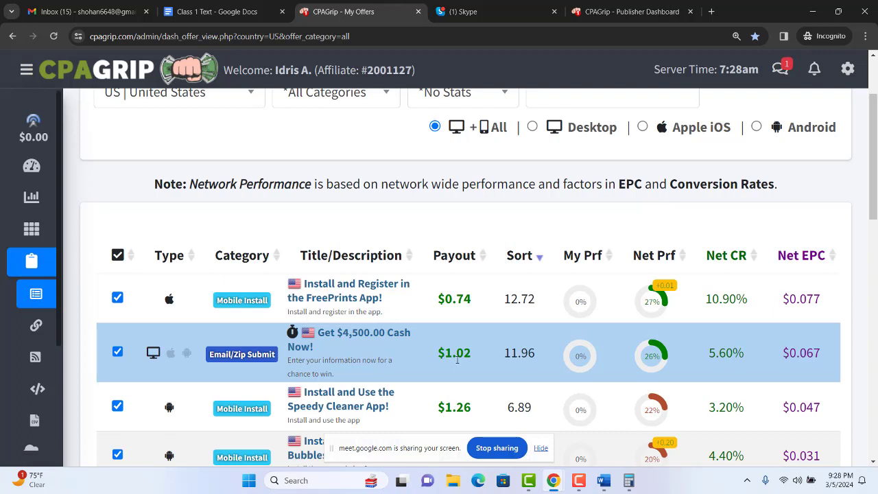
Restore Calculator, clear it, compute 1.02 ÷ 0.067 = 15.22388059701493, then close it
left_click(627, 481)
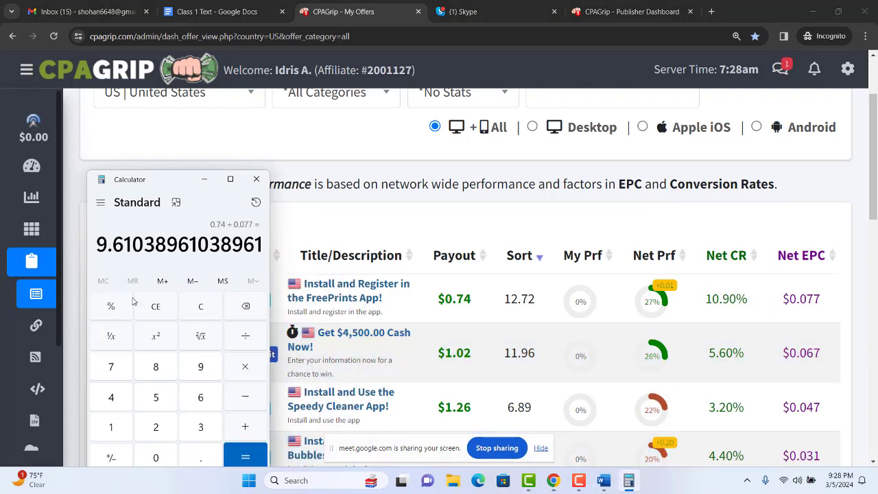
left_click(202, 310)
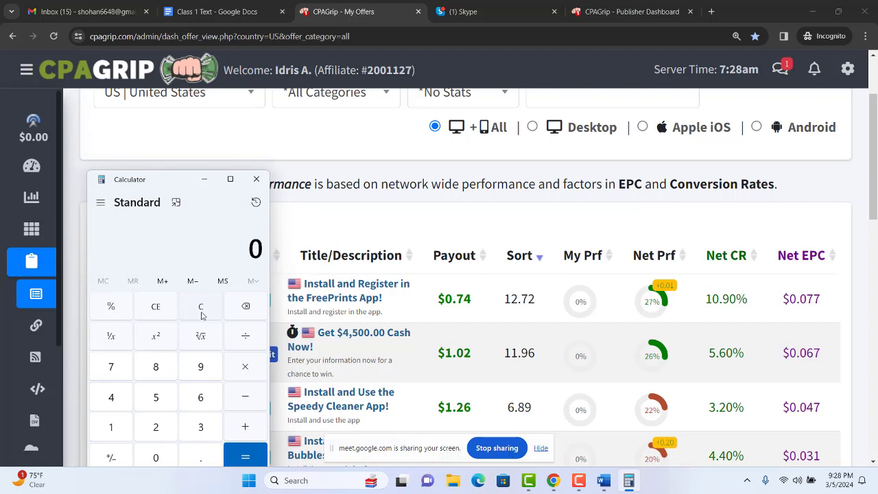
type("1.02")
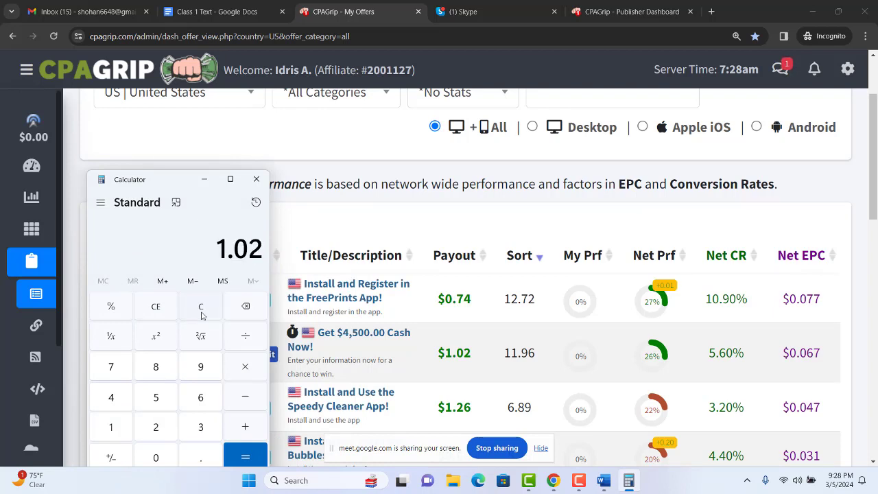
key("slash")
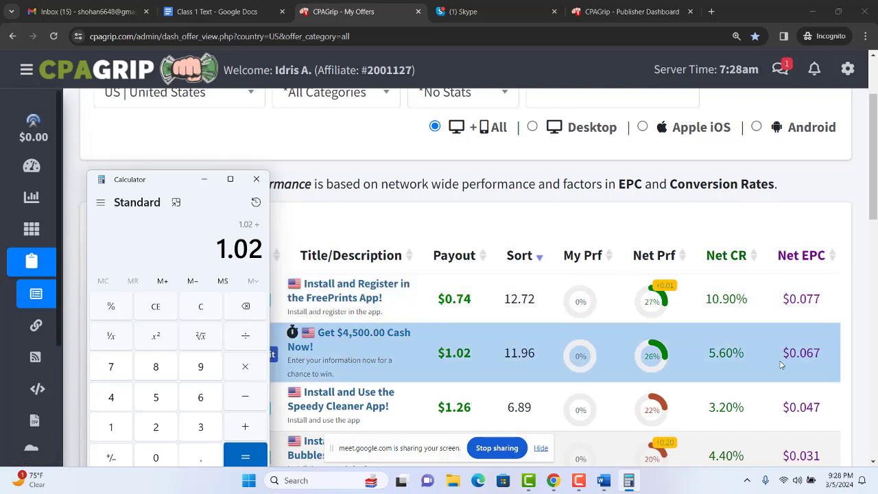
type("0.0")
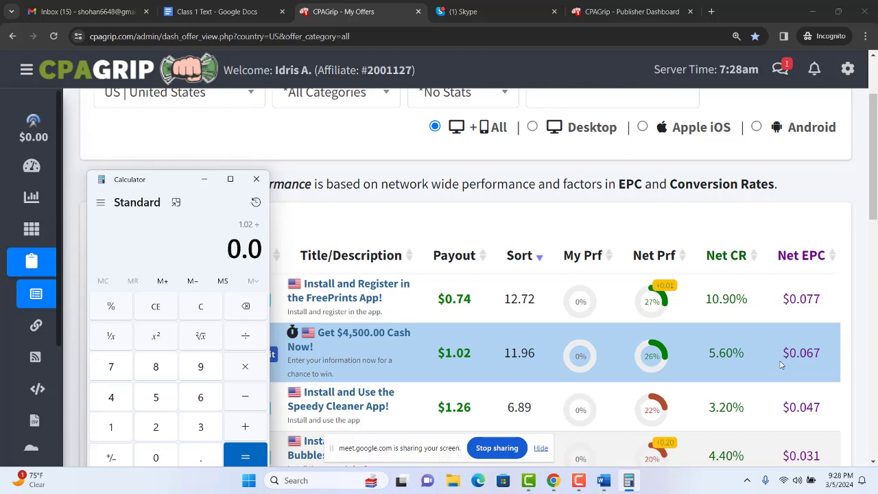
type("67")
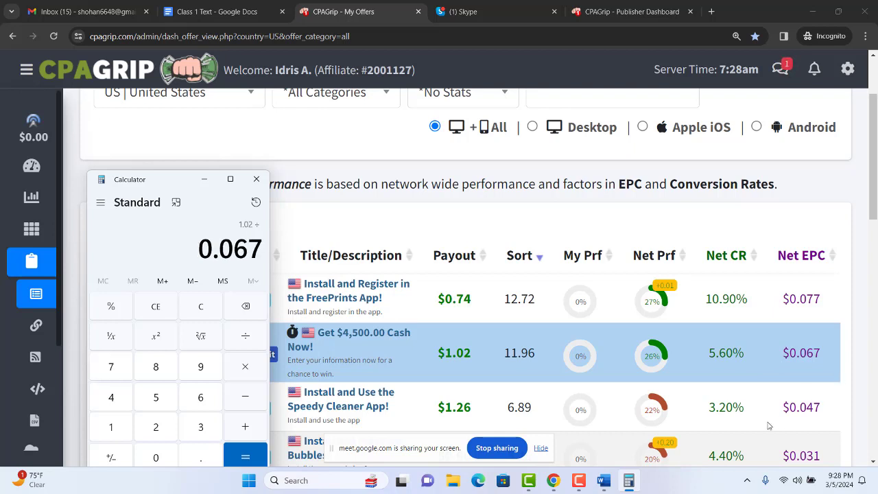
left_click(245, 456)
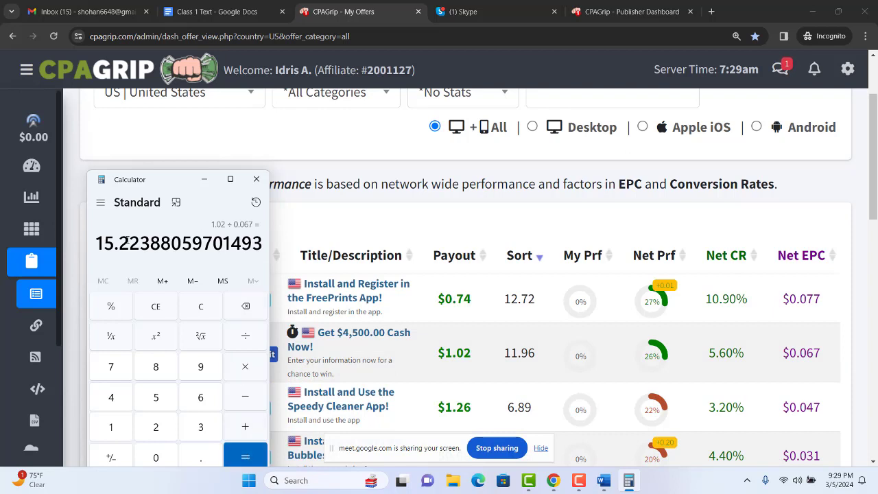
left_click(256, 179)
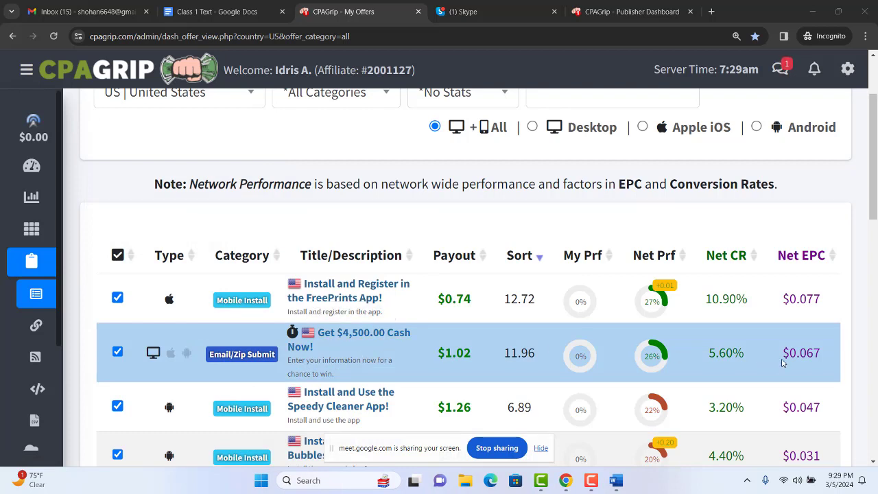
Scroll the My Offers table and open the second-row 'Get $4,500.00 Cash Now!' offer
scroll(556, 350, "down", 1)
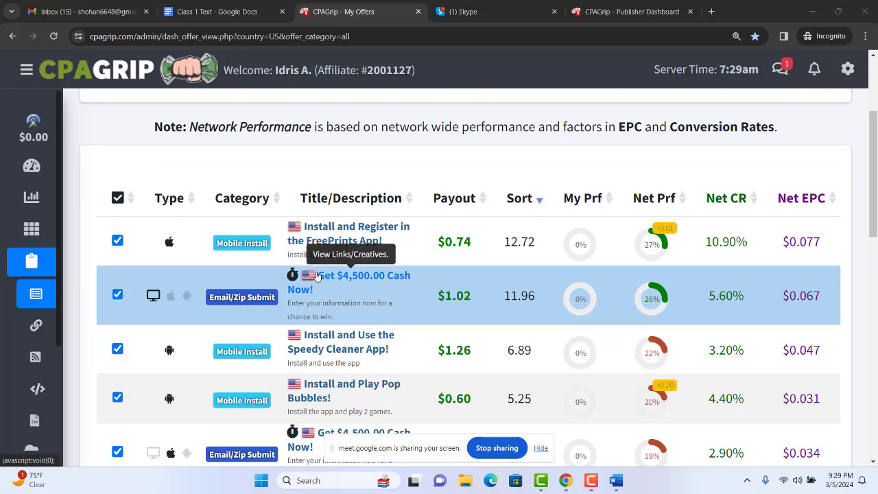
scroll(286, 251, "up", 3)
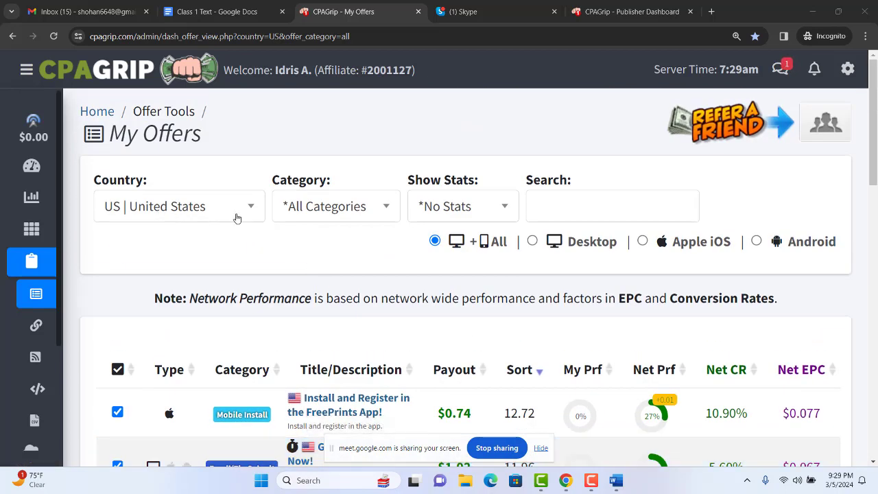
scroll(291, 266, "down", 1)
scroll(292, 266, "down", 3)
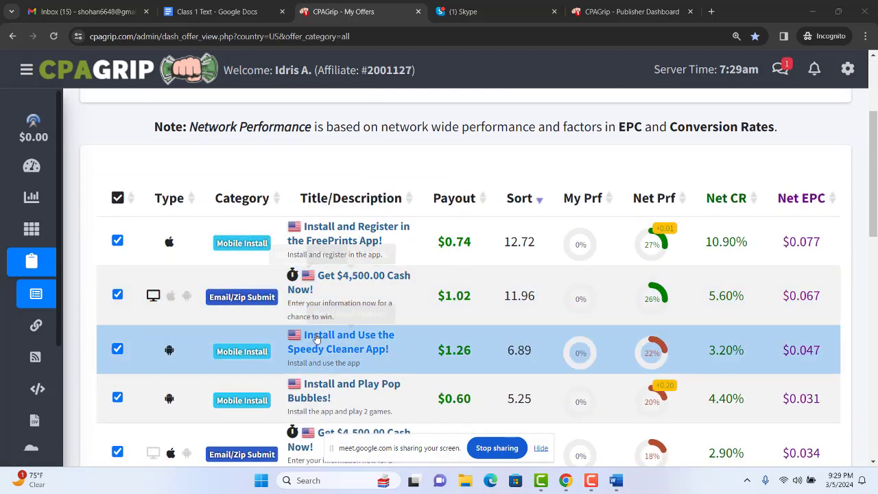
scroll(318, 338, "down", 1)
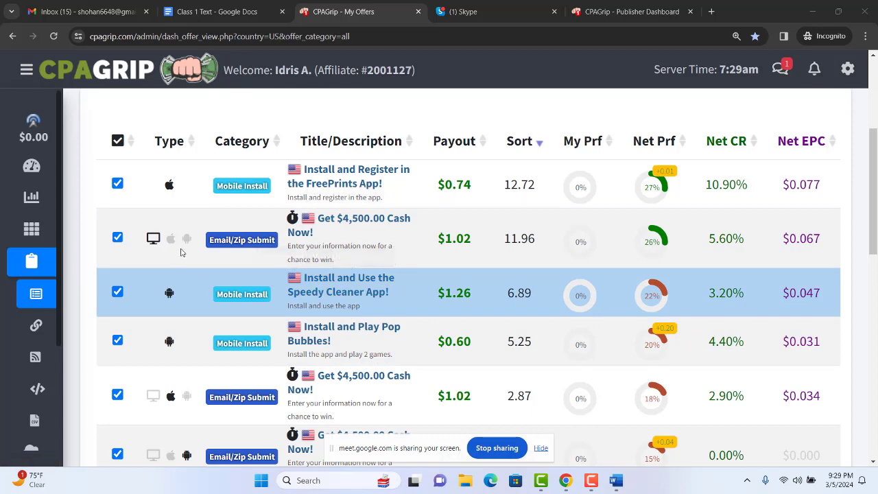
left_click(334, 227)
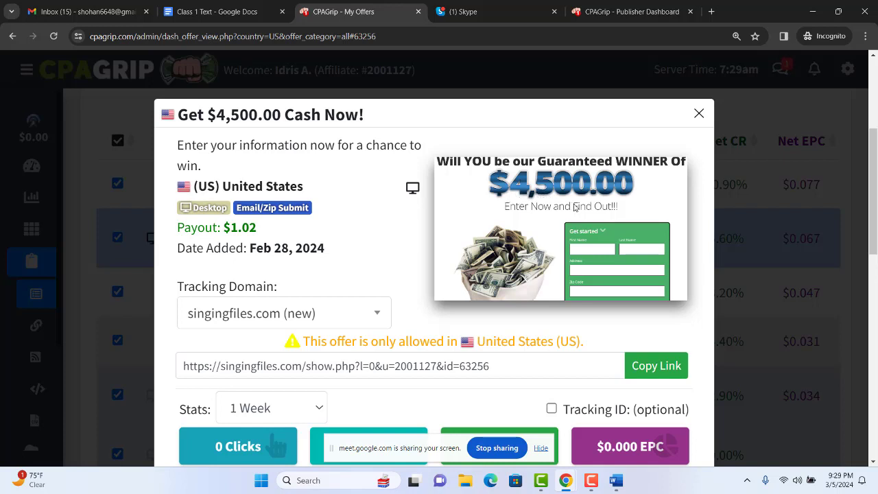
Look over the 'Get $4,500.00 Cash Now!' modal, close it and scroll back up
scroll(575, 221, "down", 3)
scroll(569, 243, "down", 2)
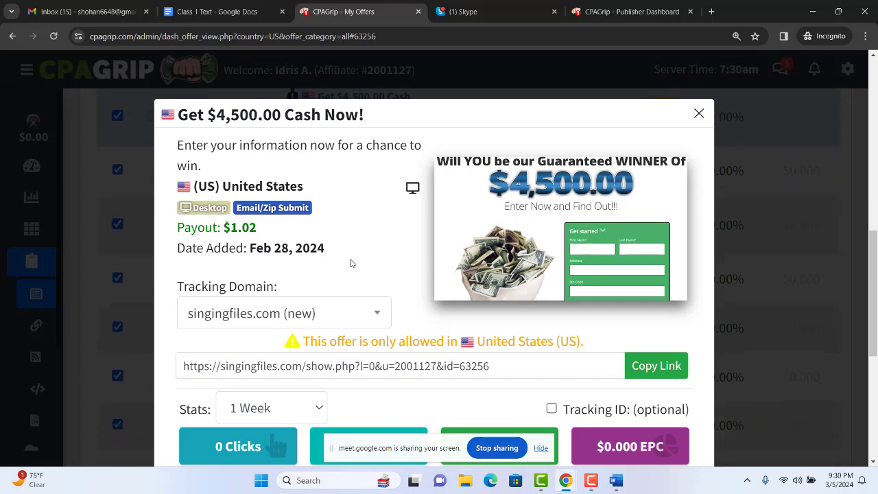
scroll(350, 263, "down", 2)
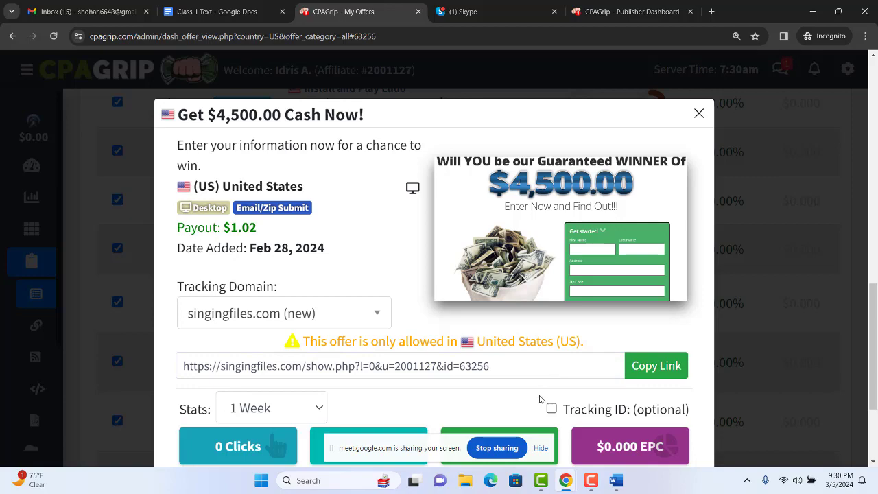
left_click_drag(489, 108, 519, 84)
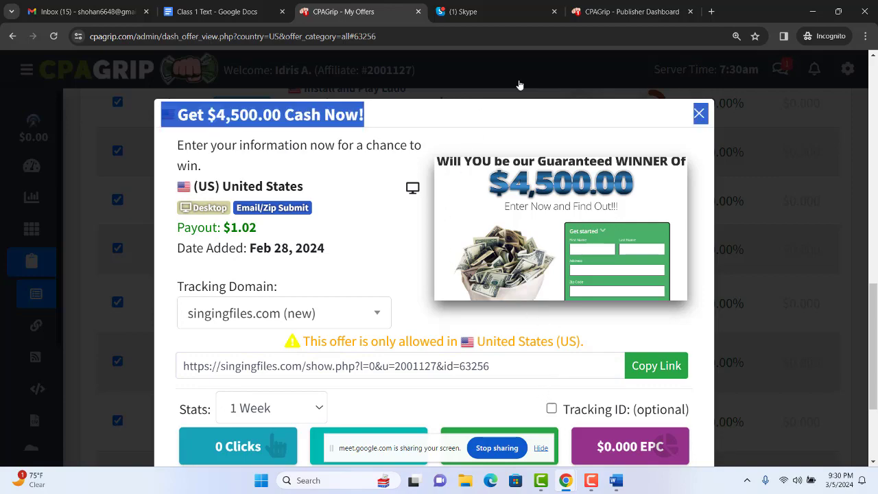
left_click(515, 98)
scroll(515, 122, "up", 5)
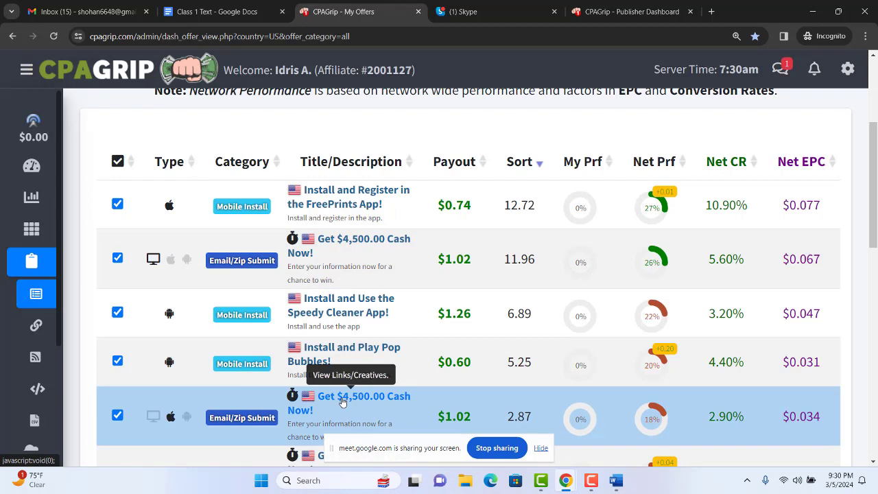
Open the fifth offer's details and select its title and description text
left_click(343, 401)
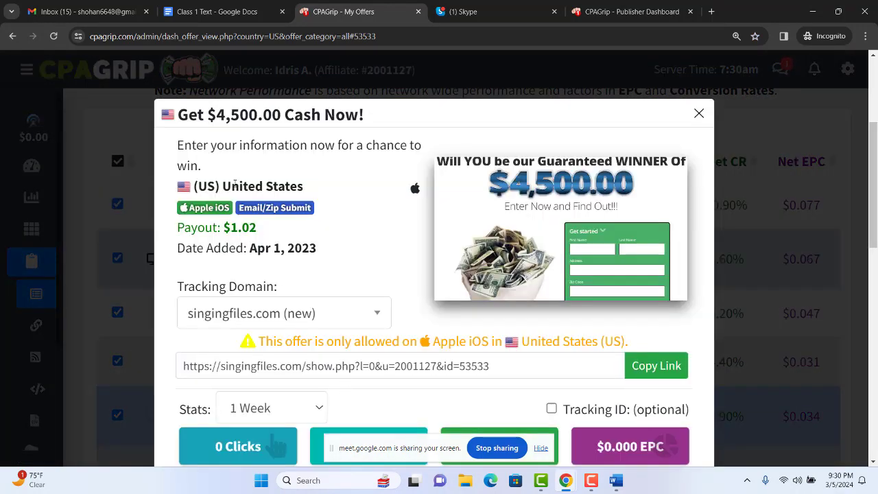
scroll(245, 197, "down", 4)
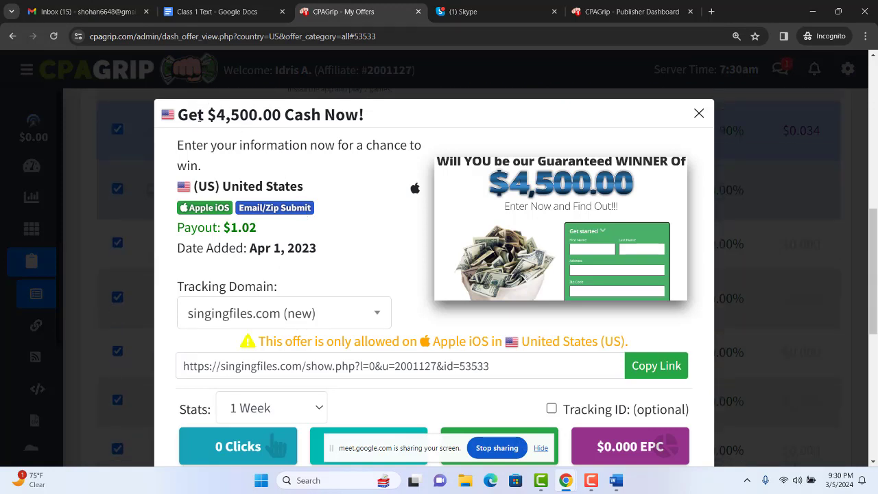
left_click_drag(177, 114, 384, 114)
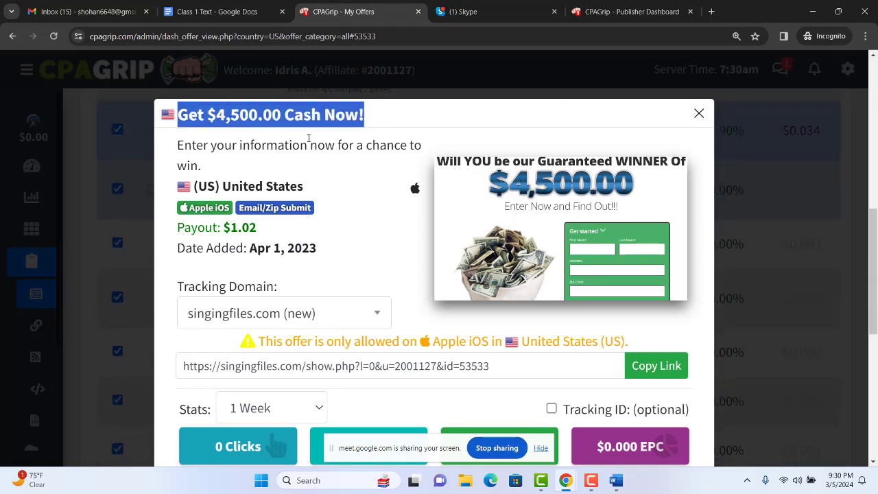
left_click_drag(177, 145, 210, 167)
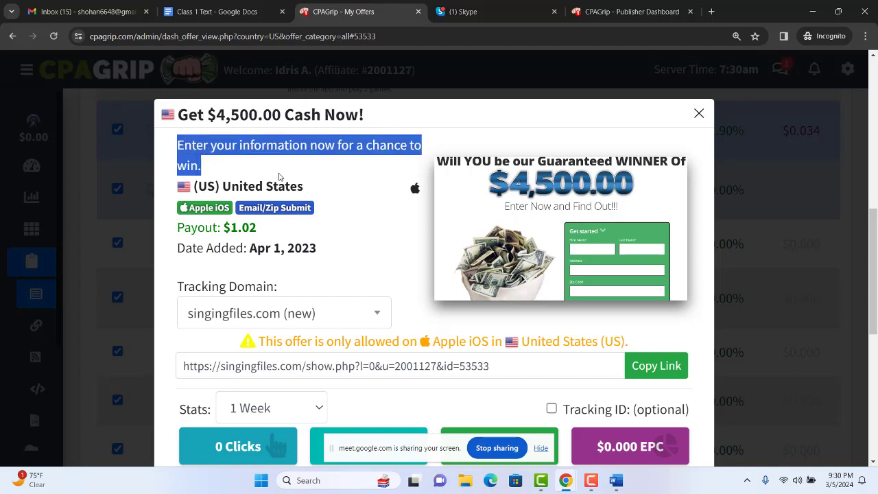
Scroll through the offer details and bring the Word document to the front
scroll(330, 277, "down", 1)
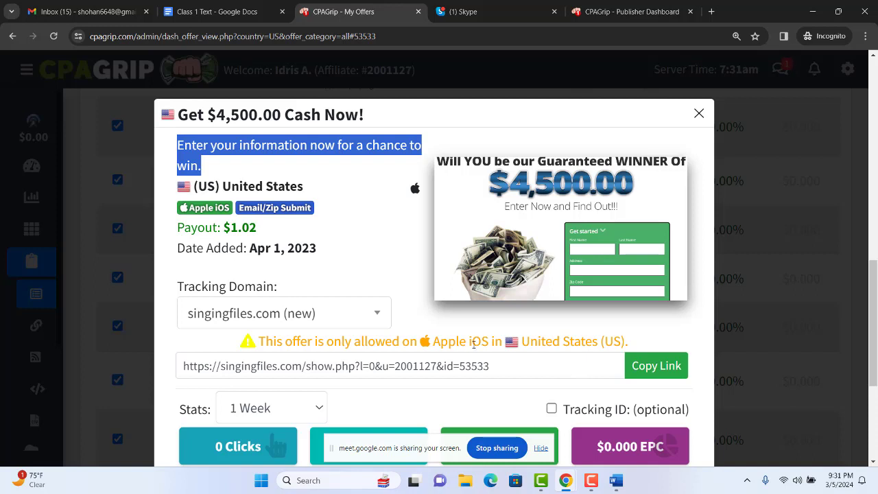
scroll(413, 356, "down", 2)
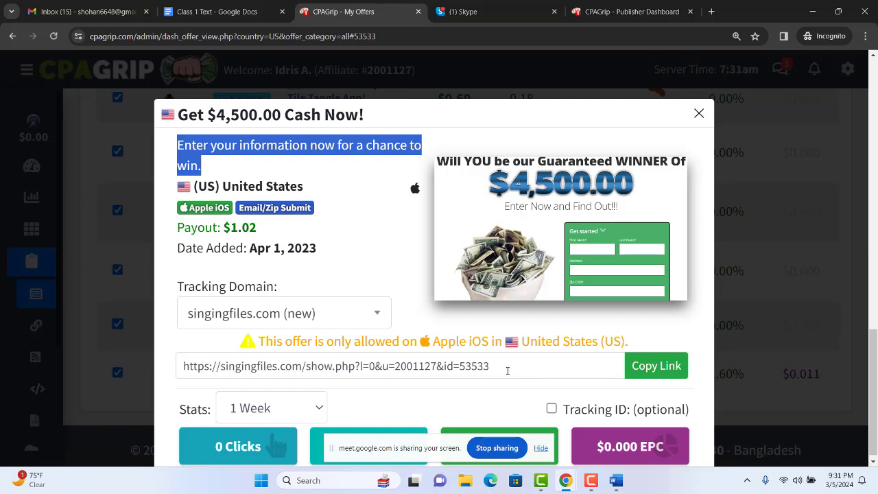
scroll(398, 288, "up", 2)
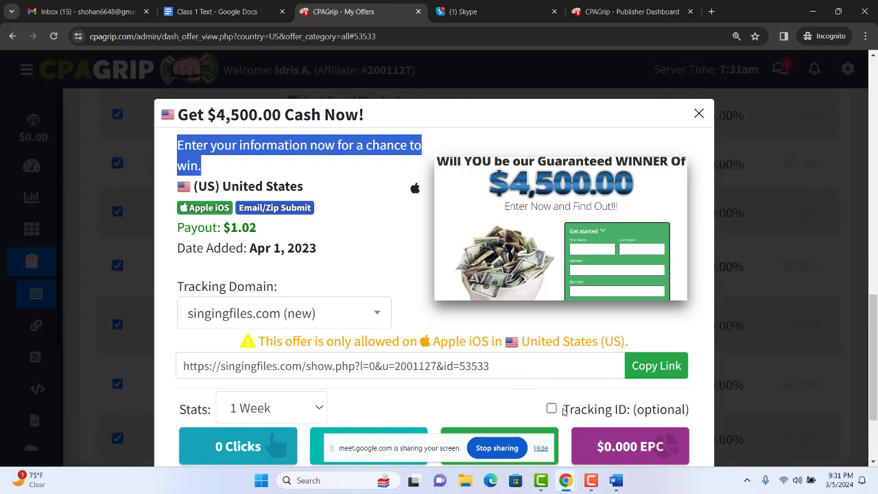
left_click(615, 481)
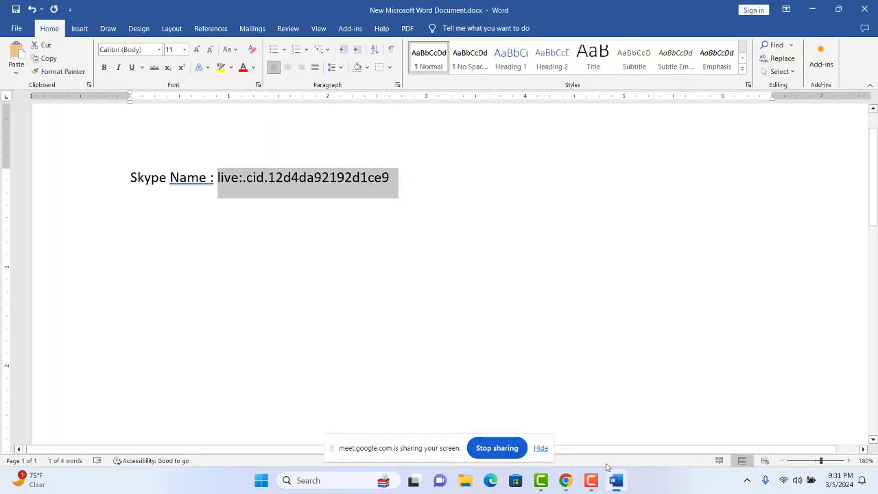
Below the Skype Name line, type 'my Offer for US', an equals-sign double border, and 'Title:'
left_click(426, 192)
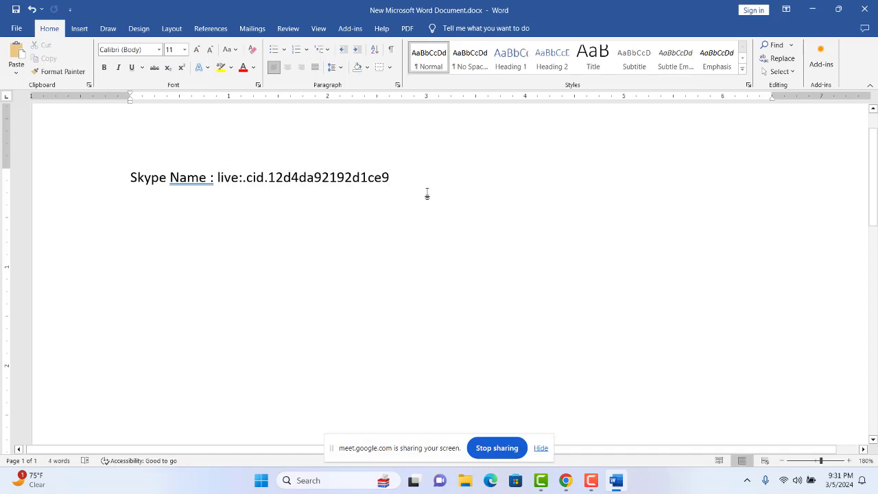
key("Return")
key("Return")
type("my O")
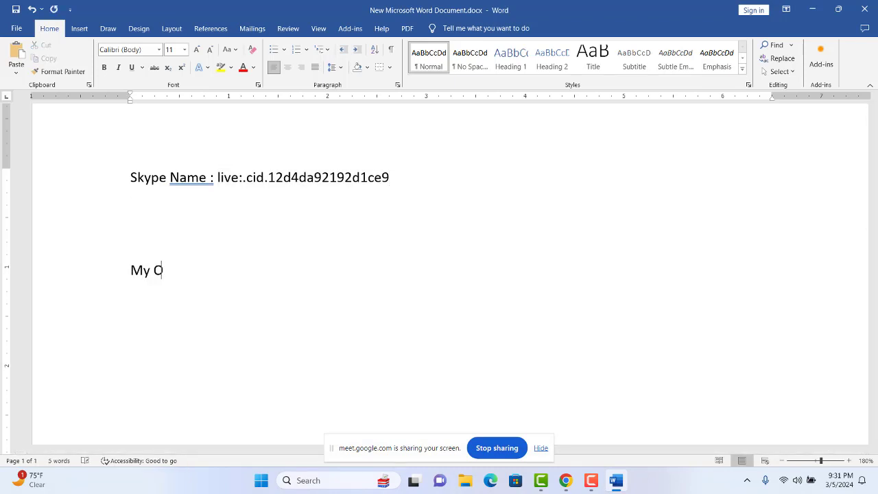
type("ffer for US")
key("Return")
type("=================")
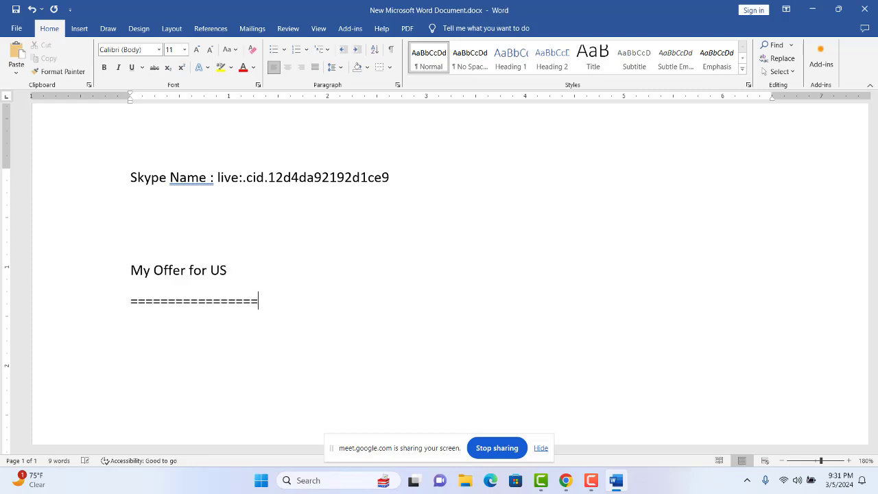
key("Return")
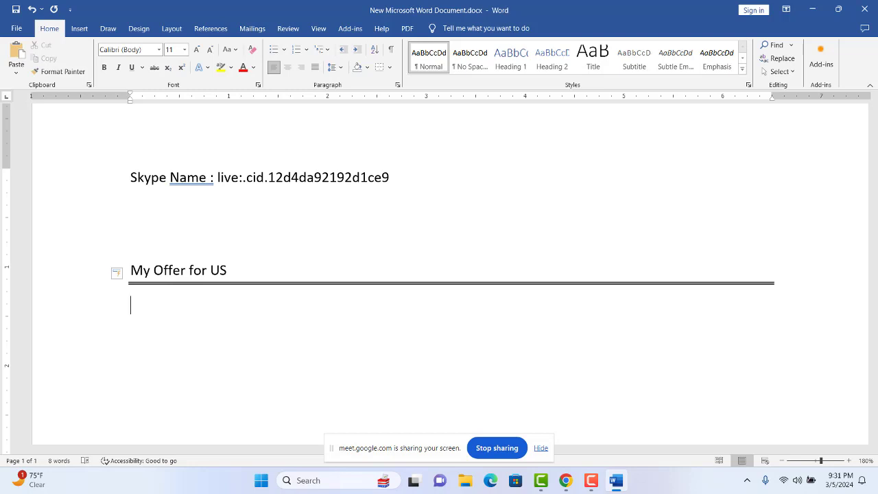
type("T")
type("itle:")
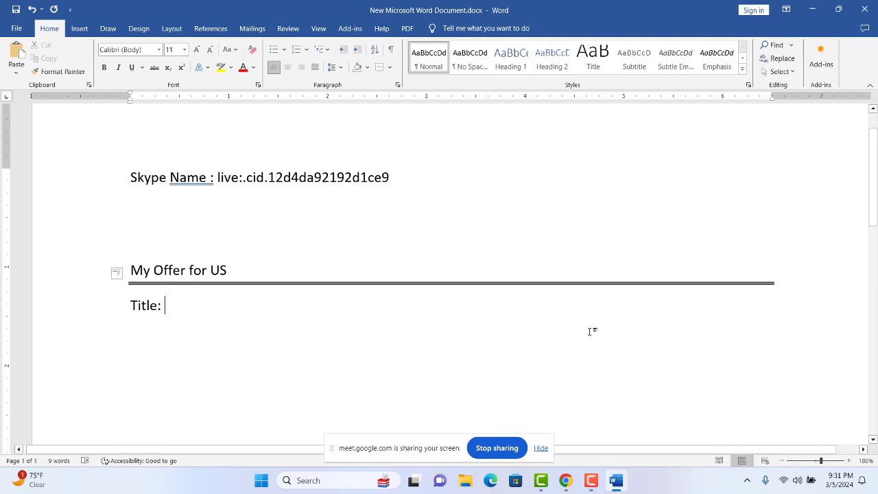
left_click(566, 481)
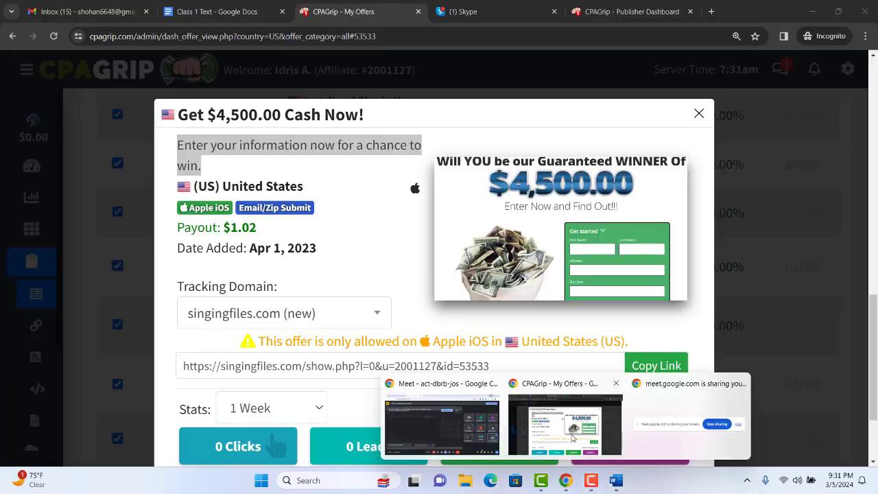
In the CPAGrip window, select the modal title 'Get $4,500.00 Cash Now!' and return to Word
left_click(573, 439)
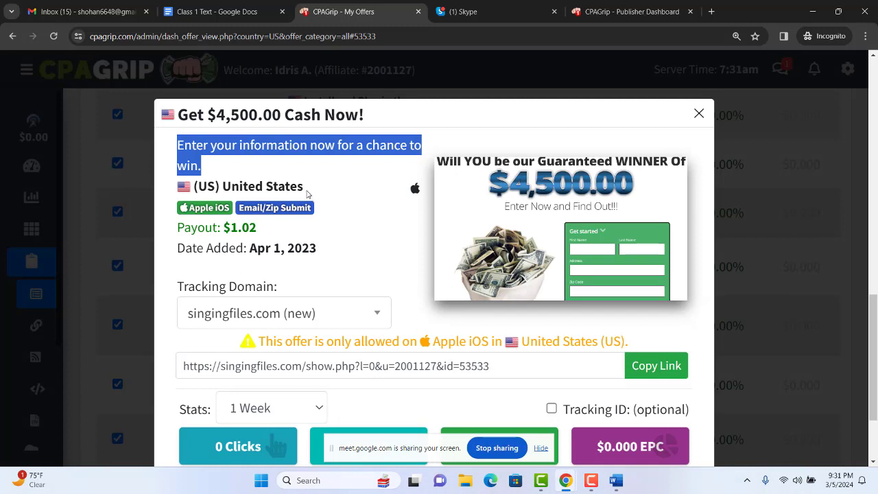
left_click(177, 110)
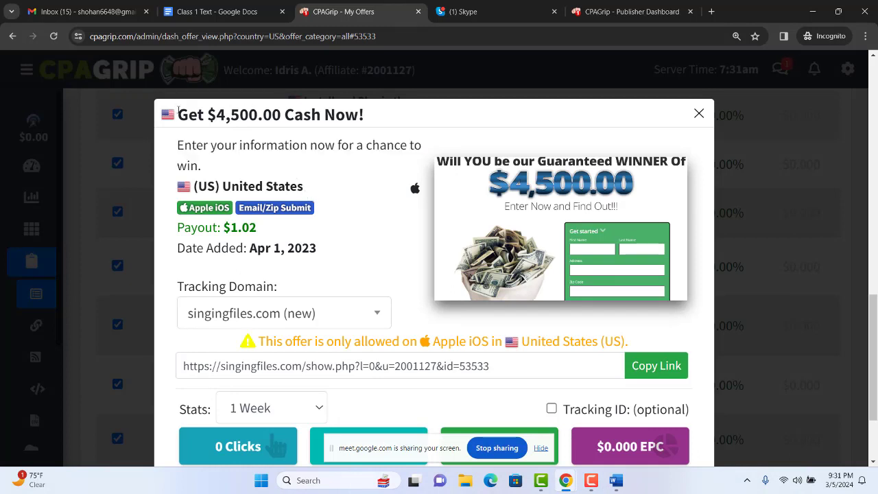
left_click_drag(178, 111, 386, 116)
key("ctrl+c")
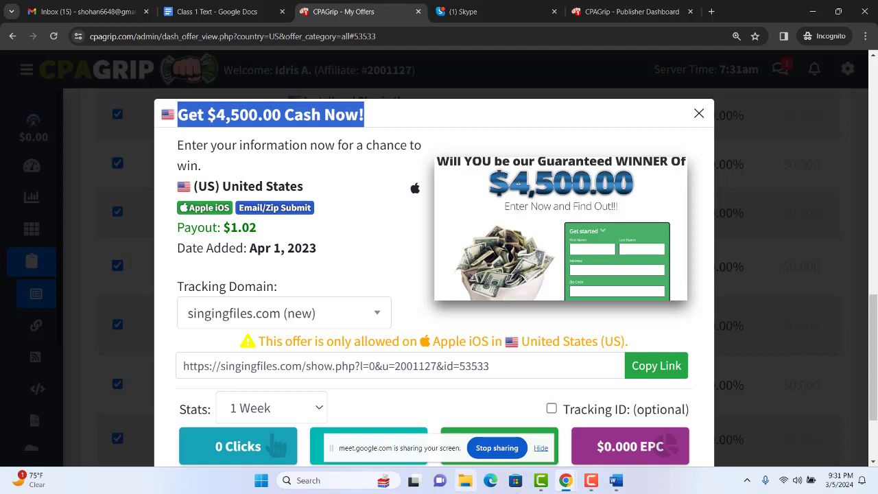
left_click(615, 480)
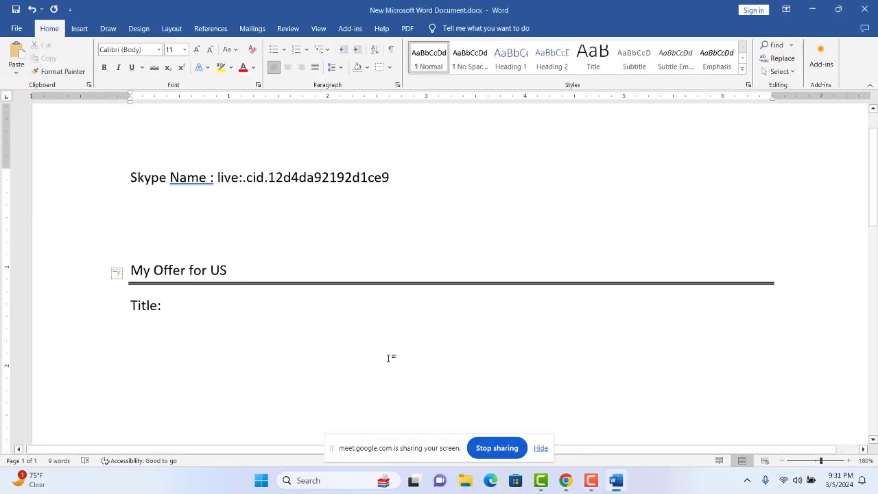
Paste the offer title after 'Title:' and add an unbolded 'Description:' line below it
key("ctrl+v")
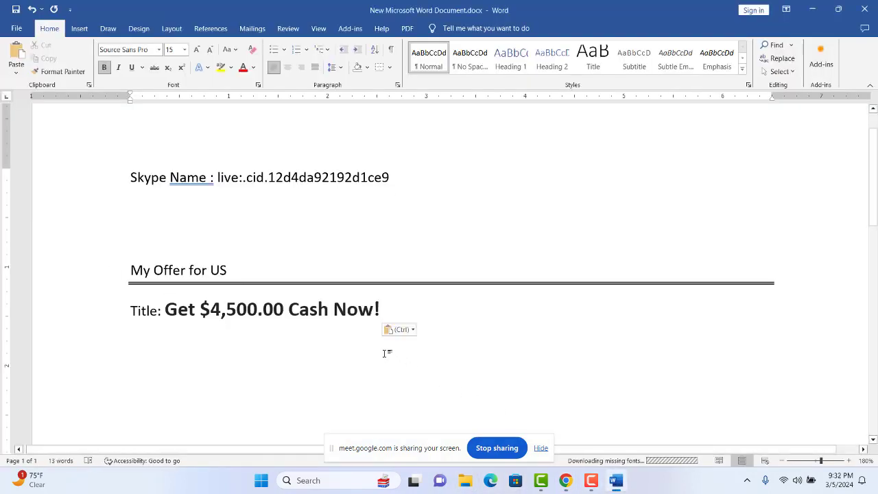
key("Return")
type("Des")
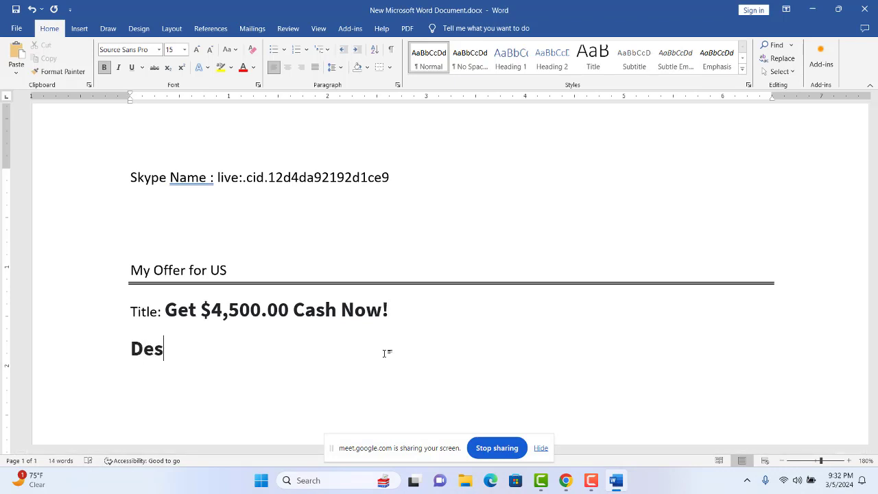
type("cription")
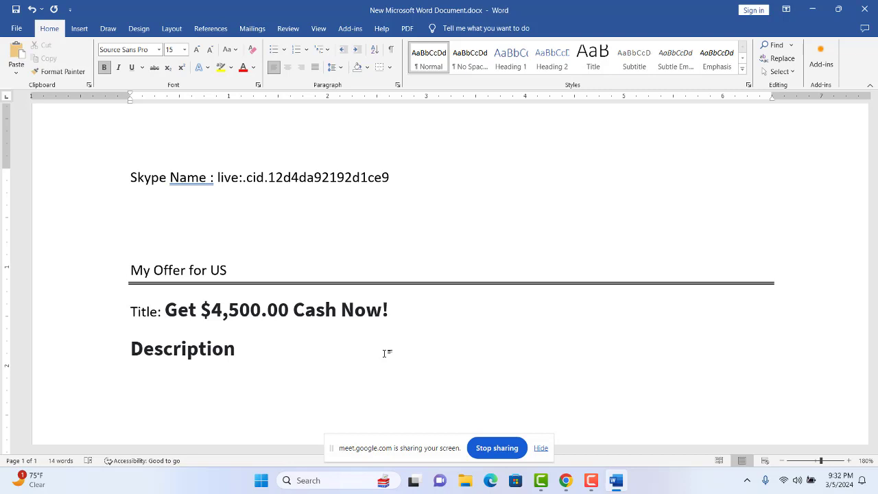
type(":")
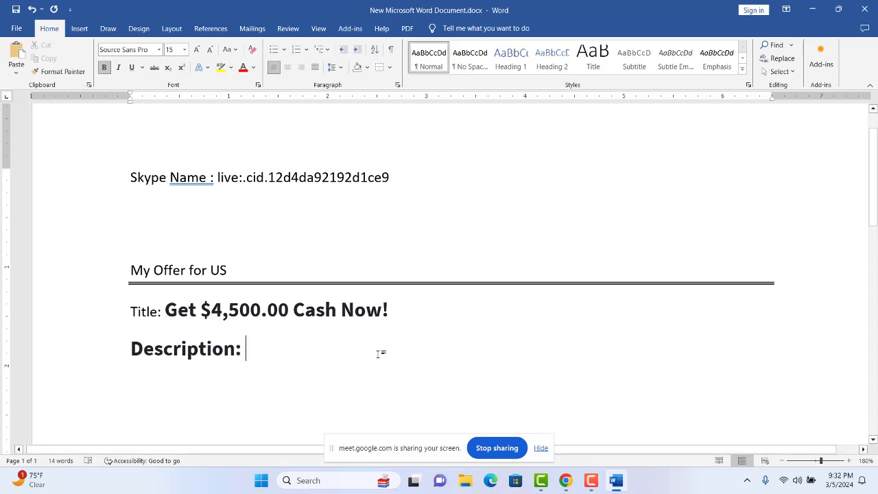
triple_click(221, 348)
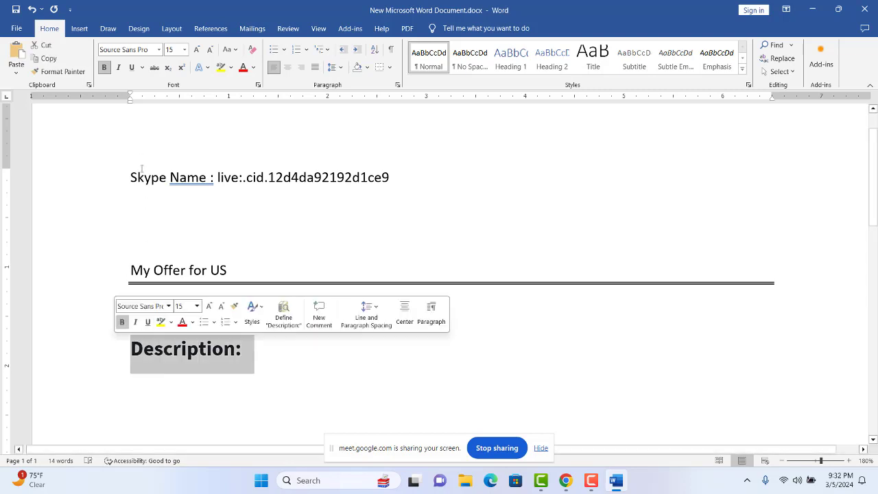
key("ctrl+b")
left_click(251, 346)
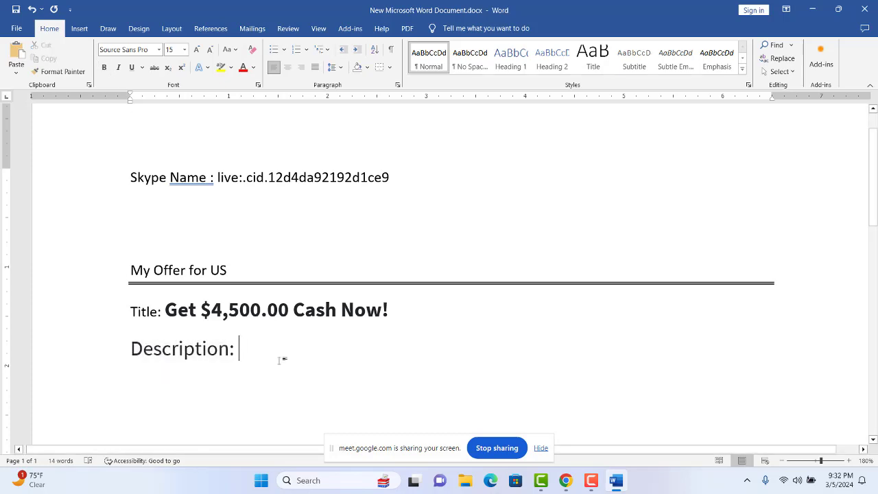
left_click(565, 480)
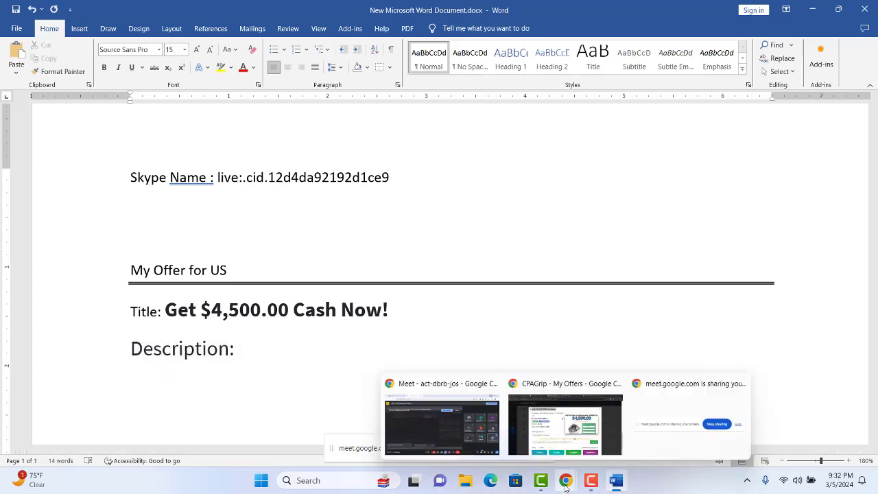
Select the description 'Enter your information now for a chance to win.' in CPAGrip, then return to Word
left_click(575, 452)
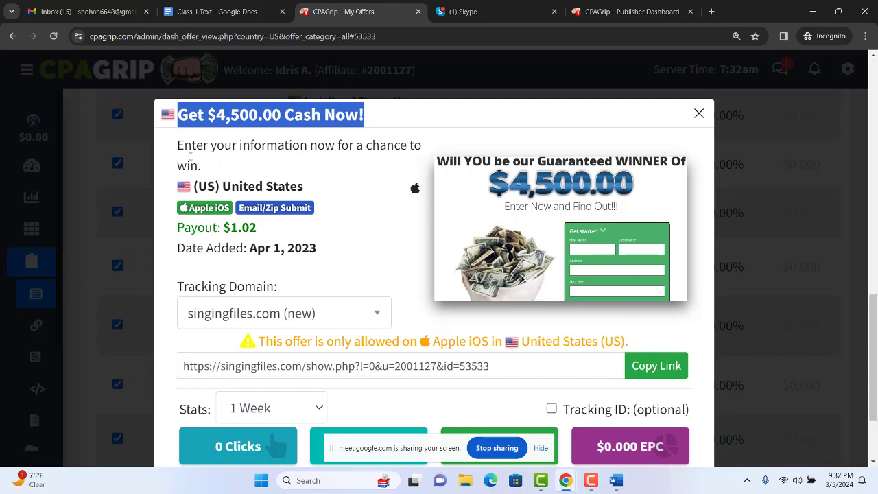
left_click_drag(177, 142, 210, 168)
key("ctrl+c")
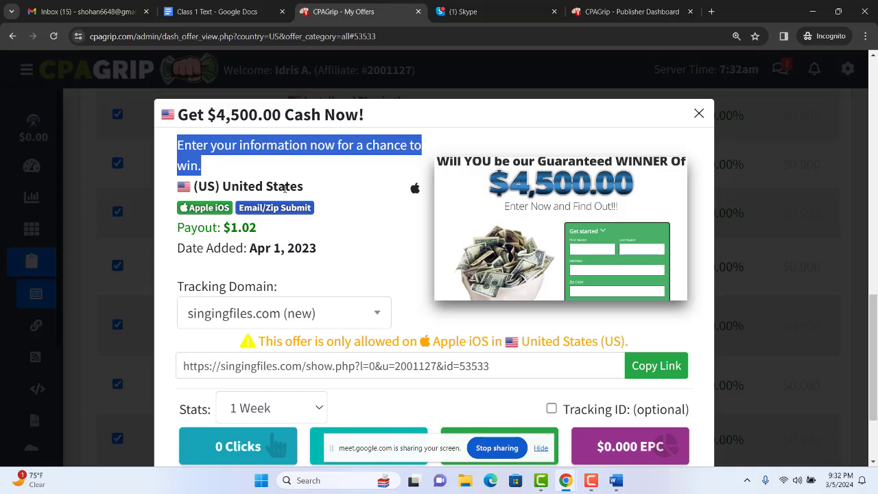
left_click(618, 482)
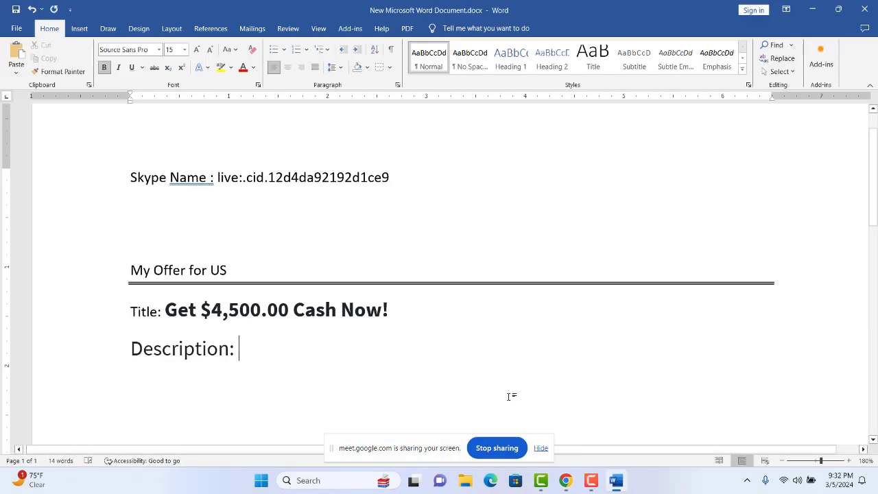
Paste the description and start an 'offer Link:' line beneath it
key("ctrl+v")
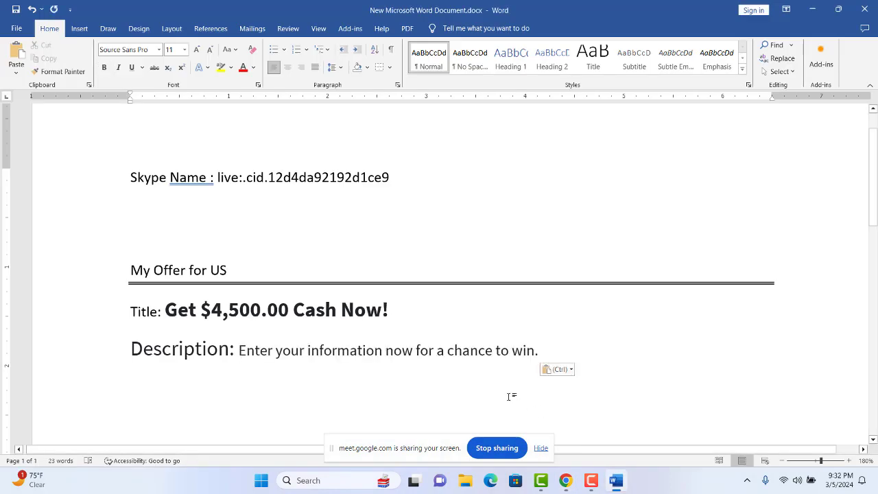
key("Return")
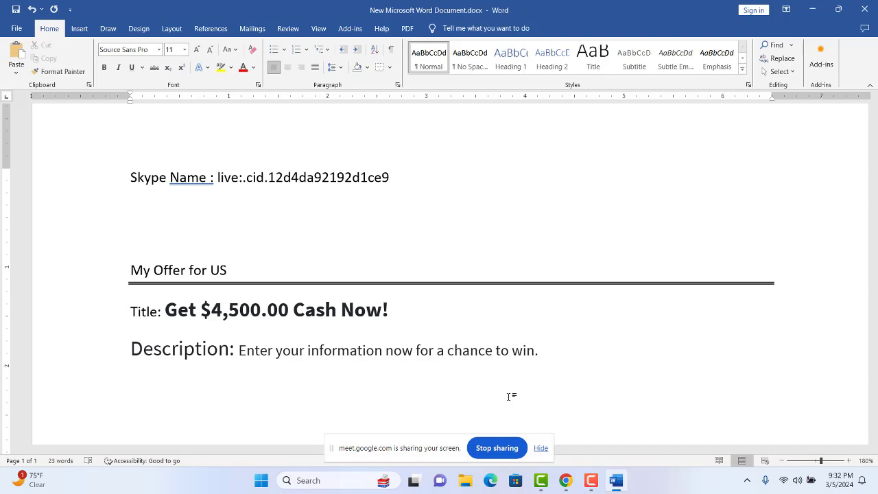
type("offer Link:")
Copy the offer's singingfiles.com tracking link in CPAGrip and paste it after 'Offer Link:'
left_click(567, 487)
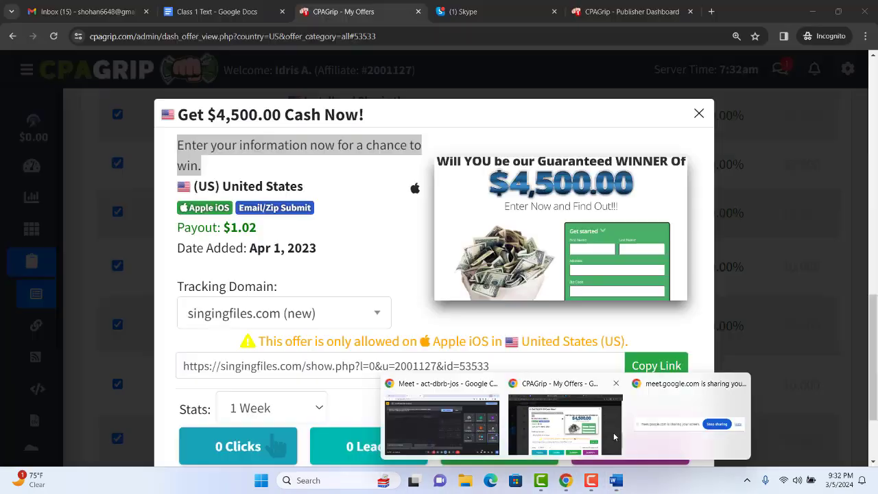
left_click(613, 432)
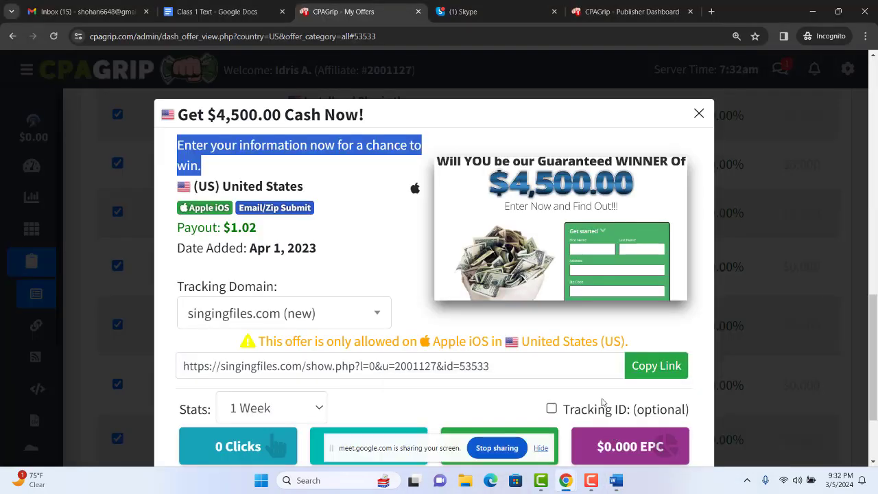
left_click(657, 367)
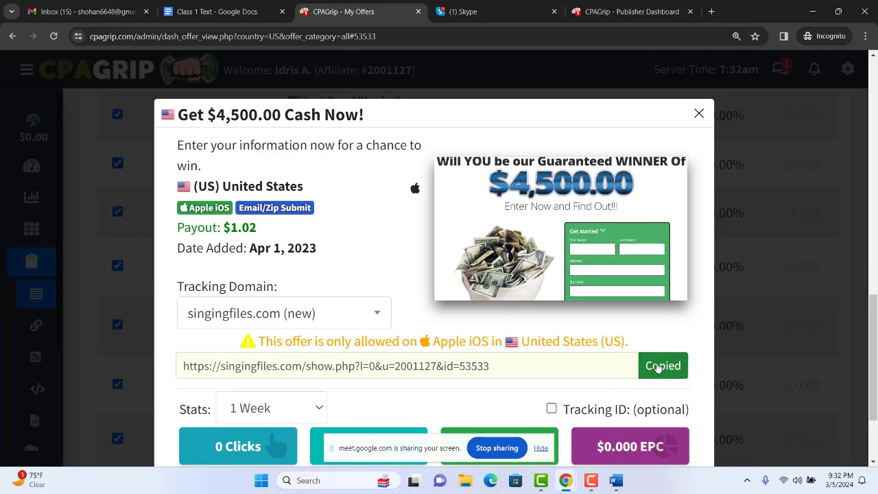
left_click(615, 482)
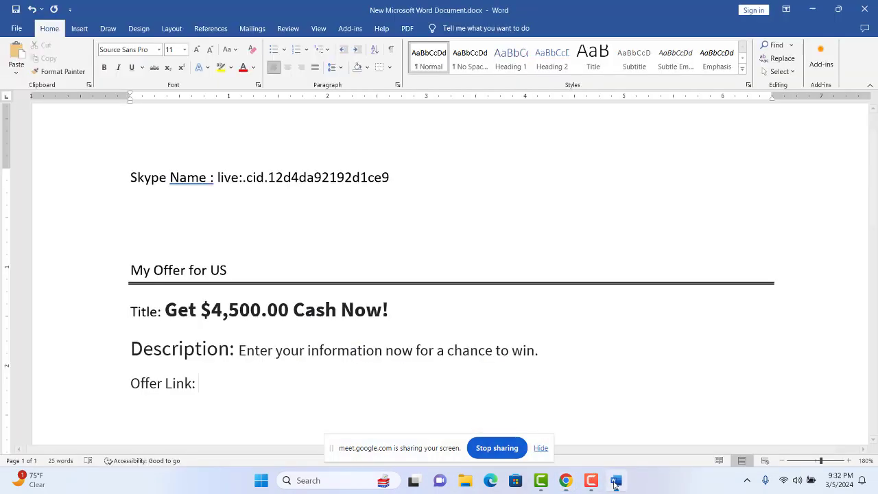
key("ctrl+v")
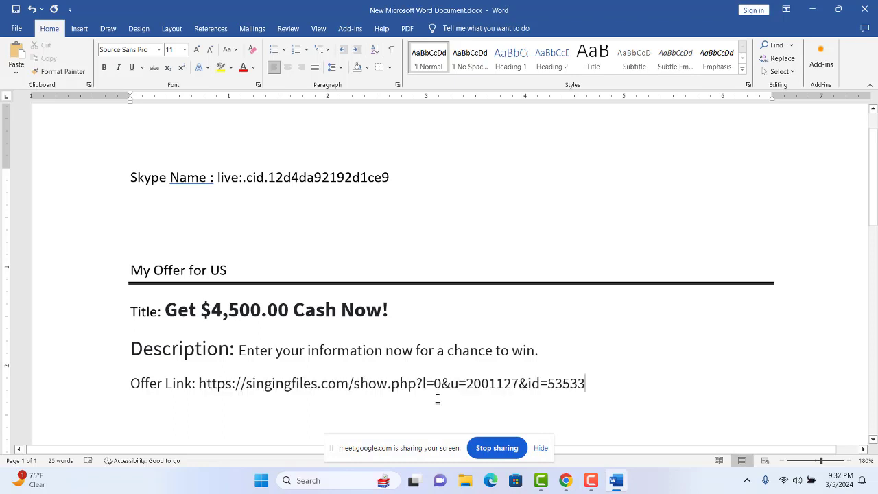
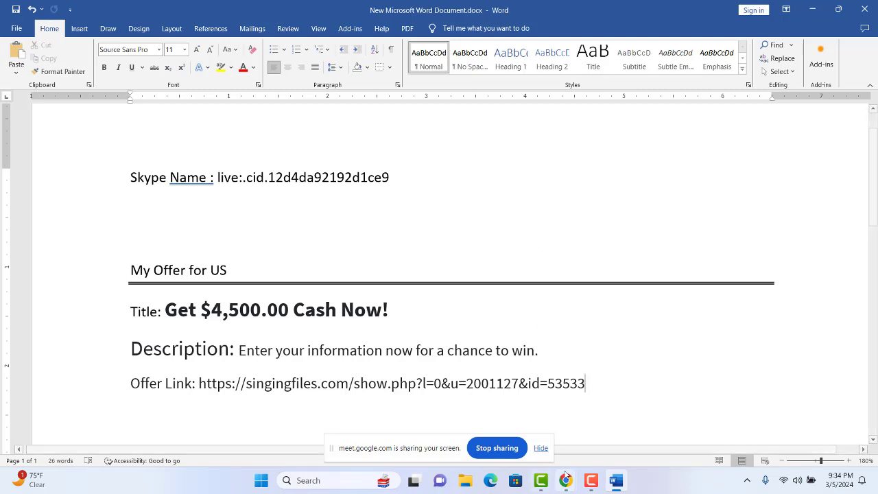
Close the 'Get $4,500.00 Cash Now!' offer details and scroll back up the My Offers list
mouse_move(566, 480)
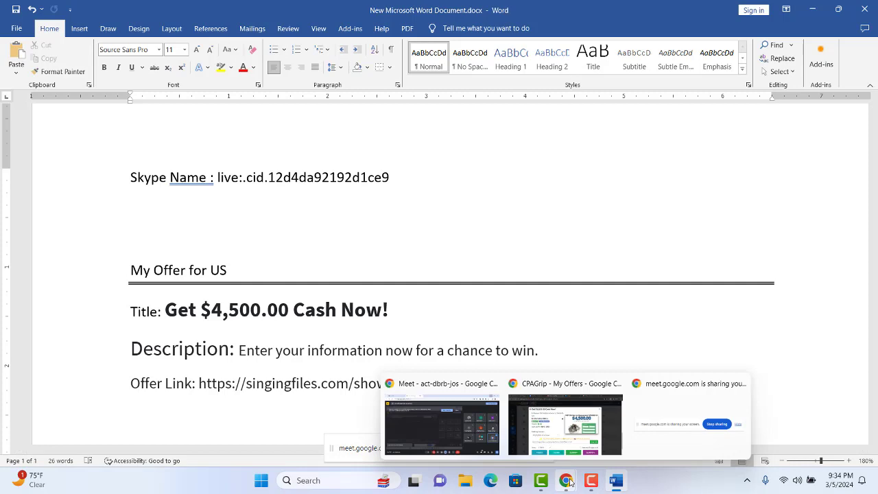
left_click(572, 425)
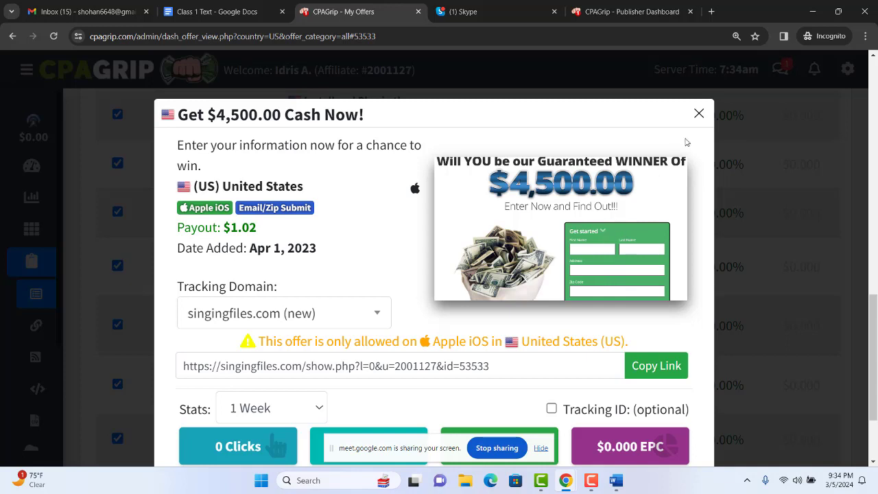
left_click(699, 115)
left_click(699, 114)
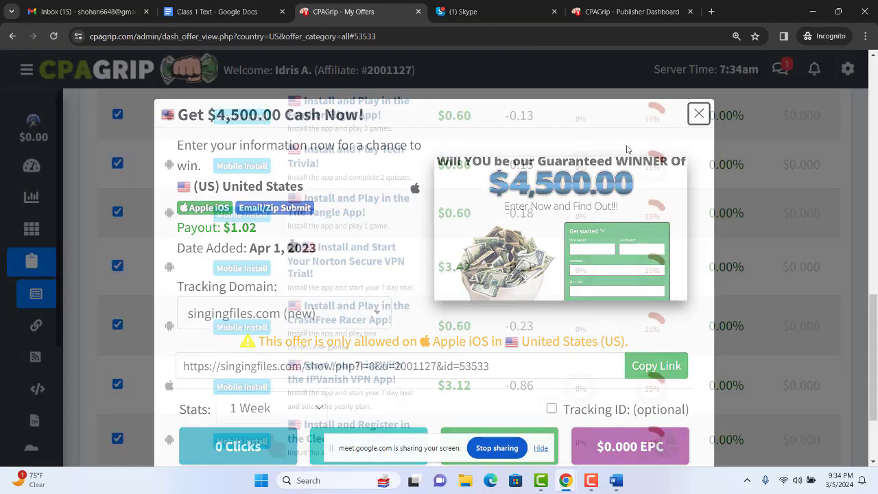
scroll(206, 151, "up", 10)
scroll(152, 135, "up", 2)
mouse_move(29, 146)
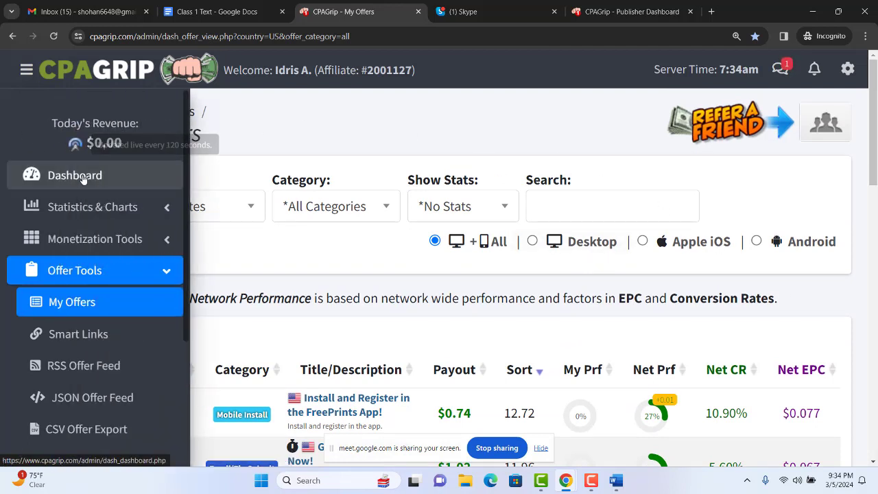
Open the CPAGrip Publisher Dashboard and expand Statistics & Charts in the sidebar
left_click(86, 177)
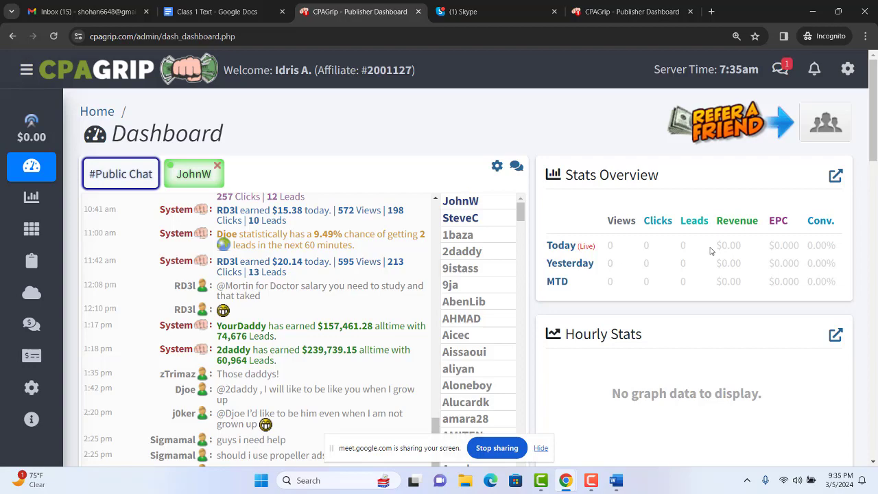
scroll(574, 225, "down", 5)
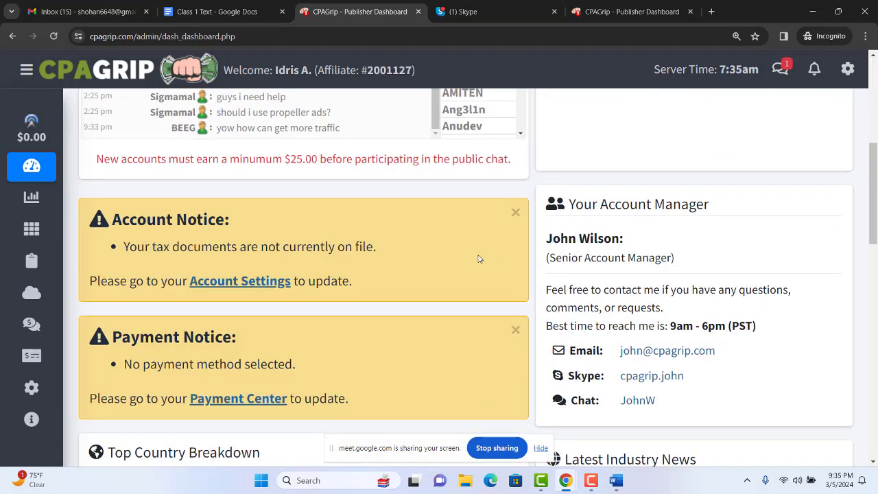
scroll(478, 258, "up", 3)
mouse_move(51, 205)
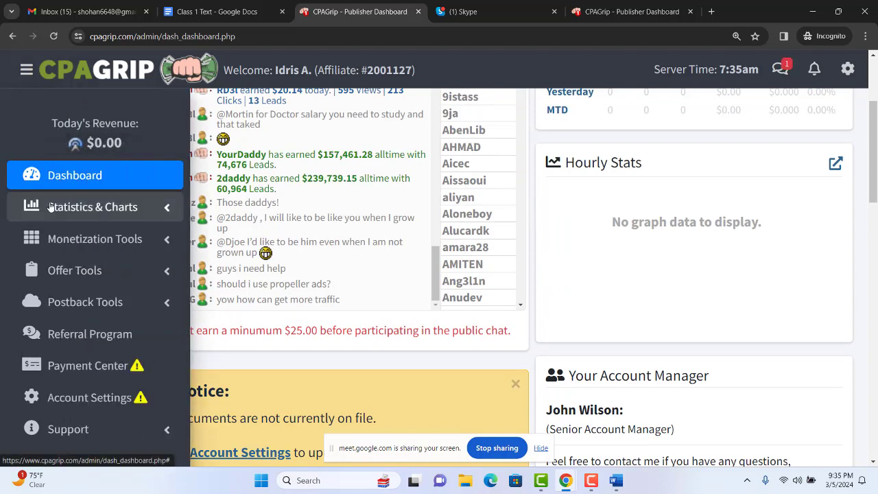
left_click(74, 213)
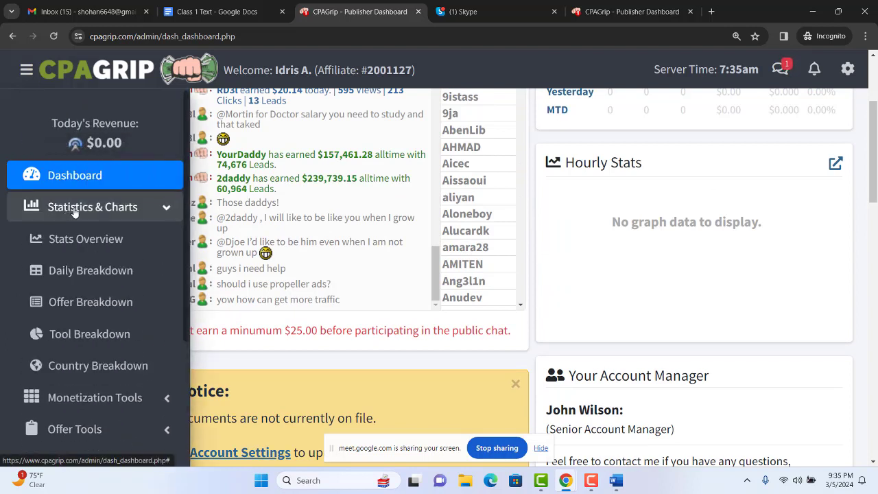
Open Stats Overview for 1 Week, showing 0 leads and $0.00 revenue, and toggle the quick settings panel
left_click(76, 240)
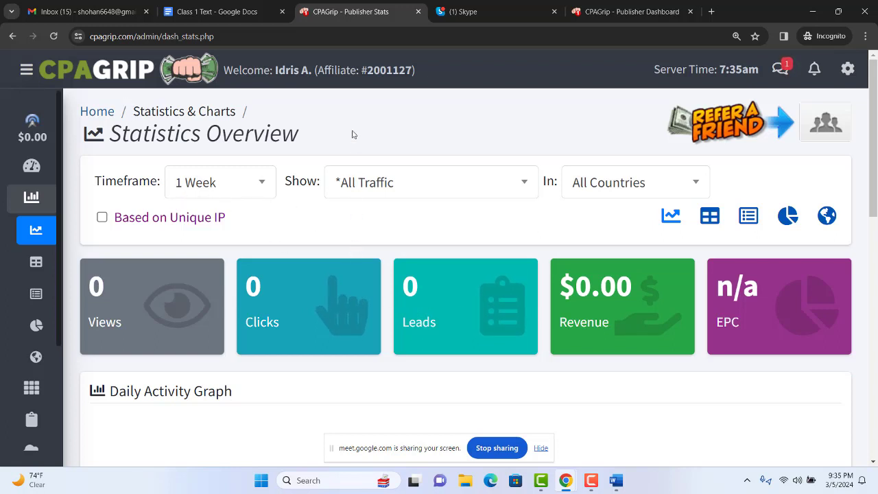
mouse_move(597, 476)
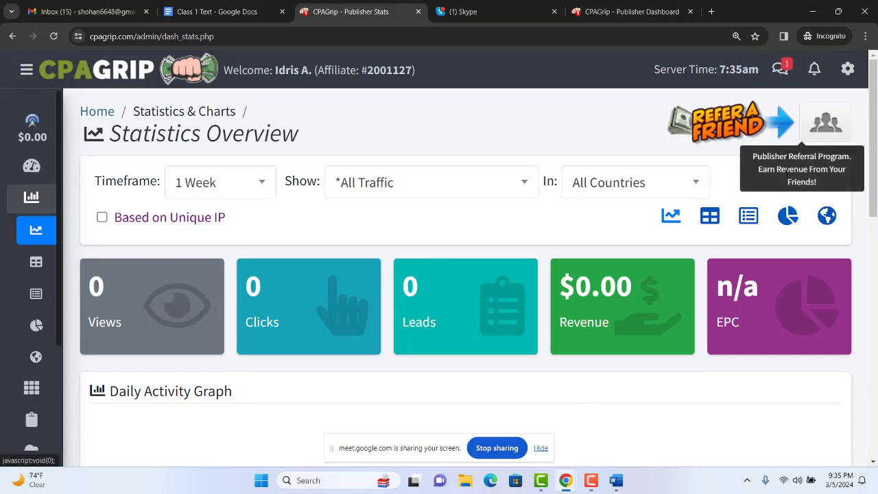
left_click(847, 72)
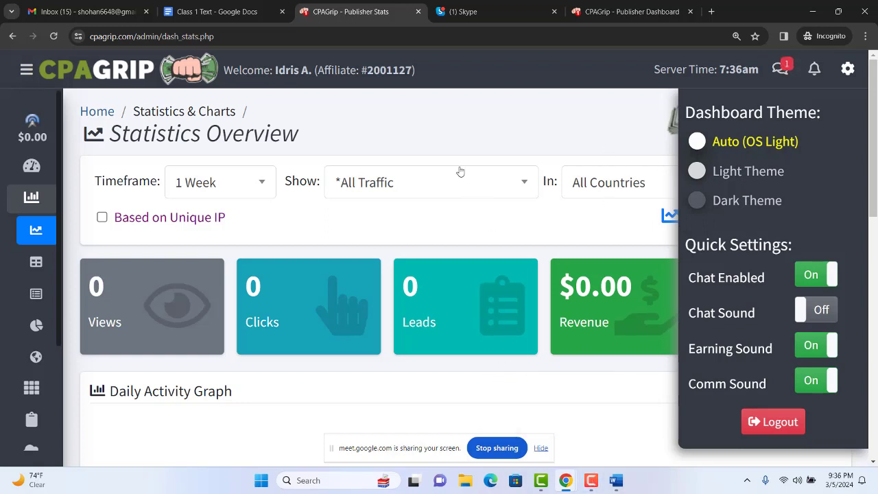
left_click(467, 141)
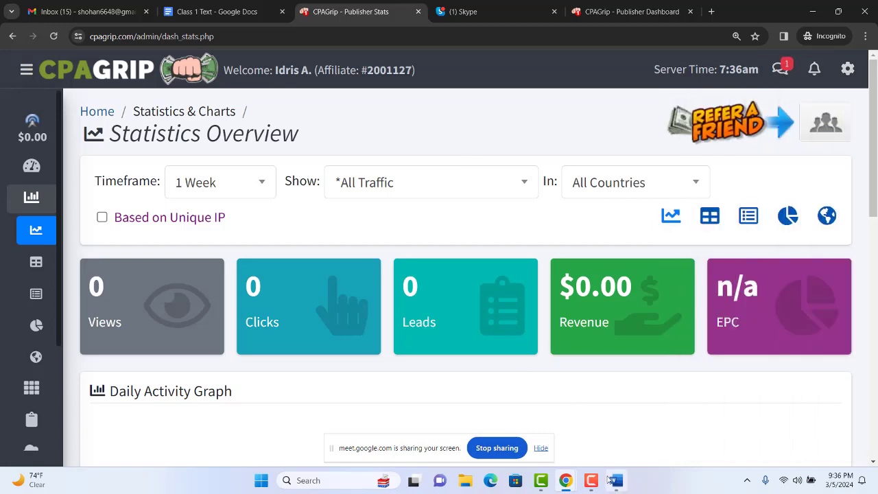
mouse_move(591, 484)
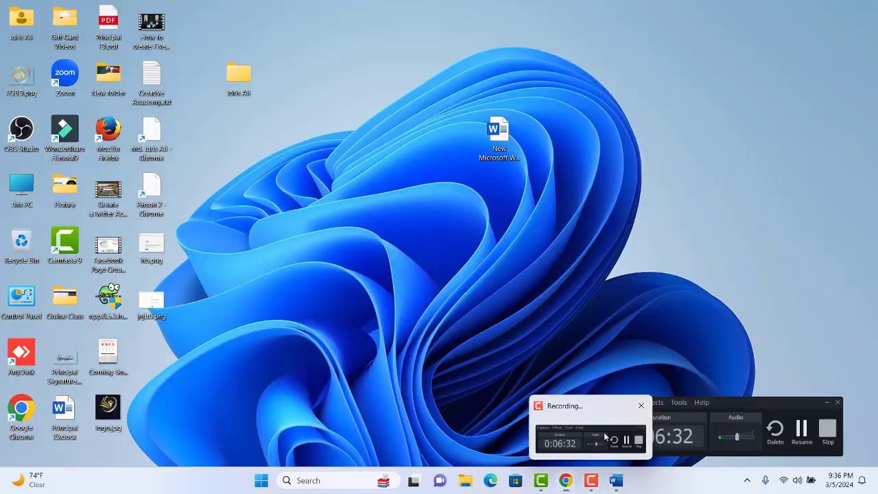
left_click(591, 439)
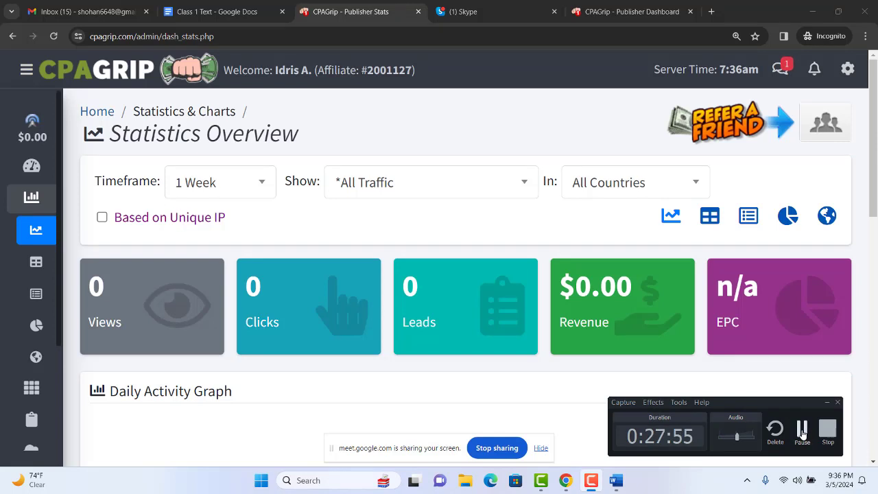
left_click(802, 431)
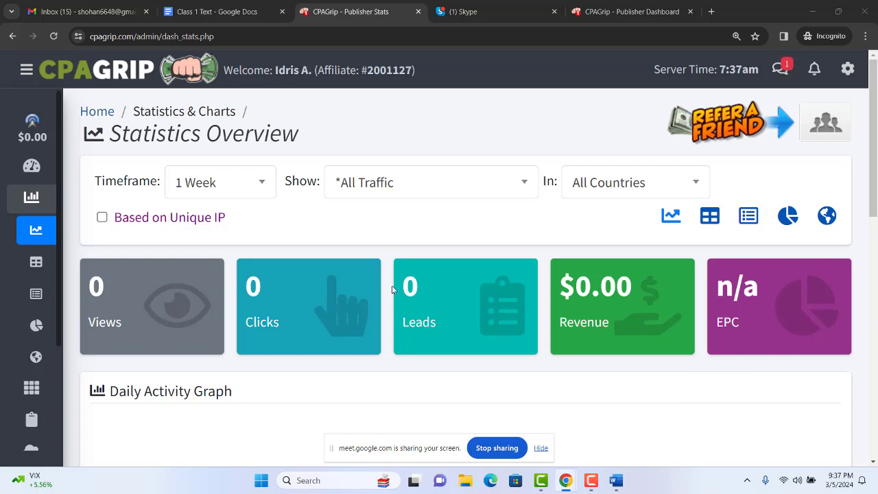
Minimize Chrome, restore the CPAGrip statistics window, then switch to the Google Meet call window
left_click(814, 13)
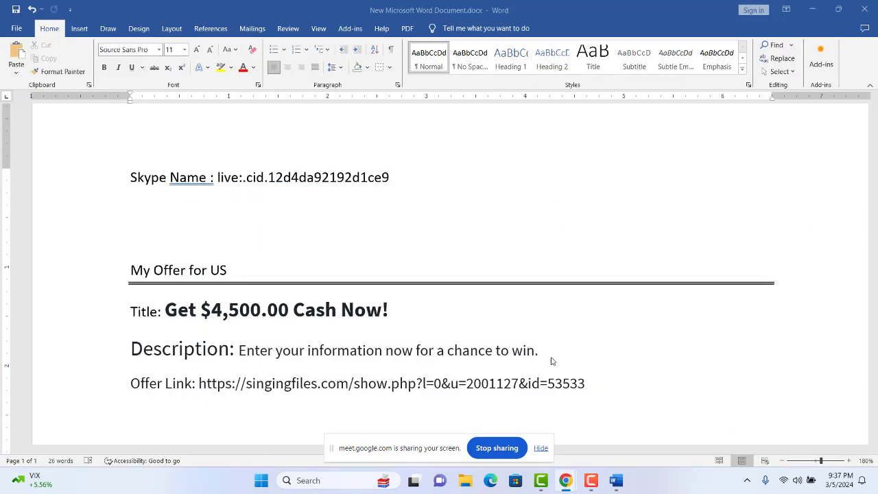
mouse_move(565, 480)
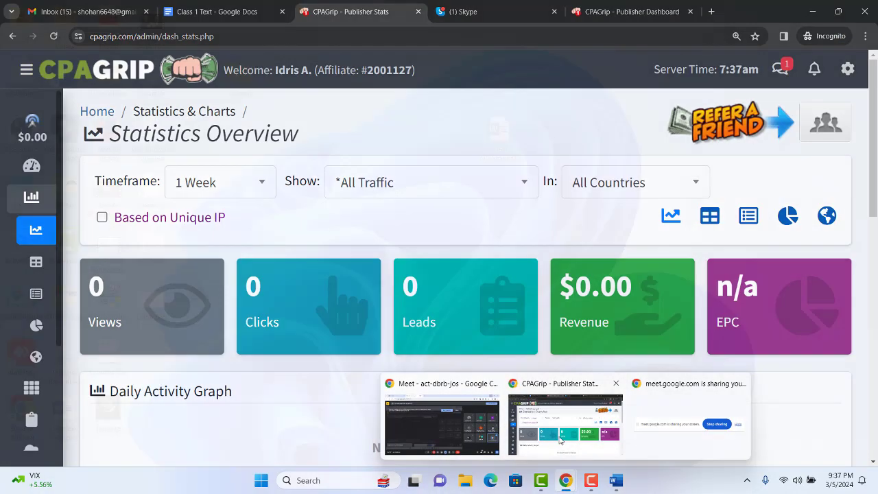
left_click(560, 441)
mouse_move(567, 480)
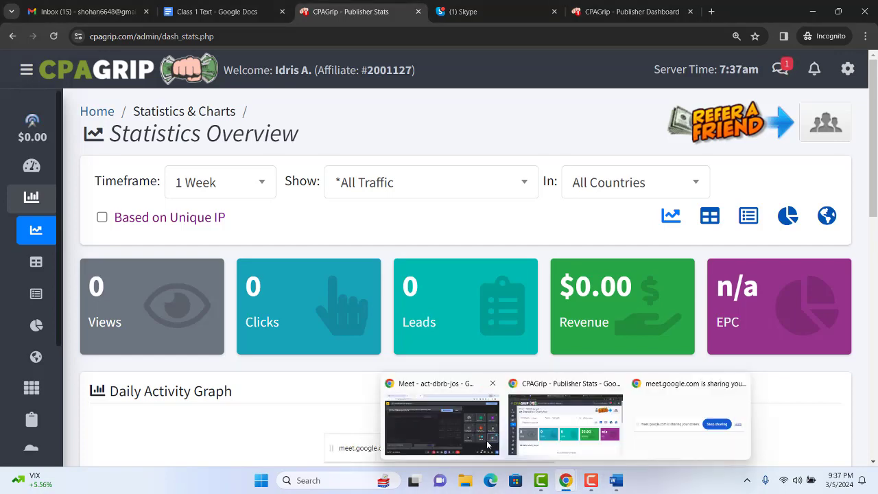
left_click(490, 412)
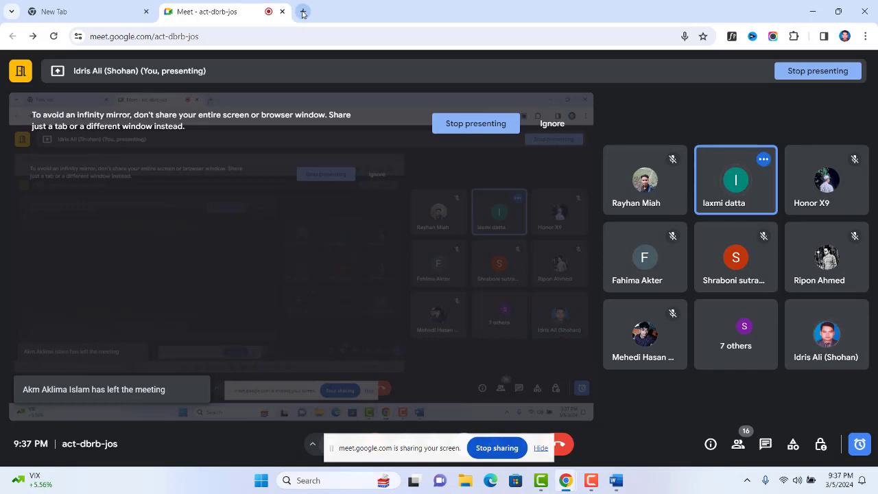
Try loading site.google in a new tab, then close the unreachable tab
left_click(302, 11)
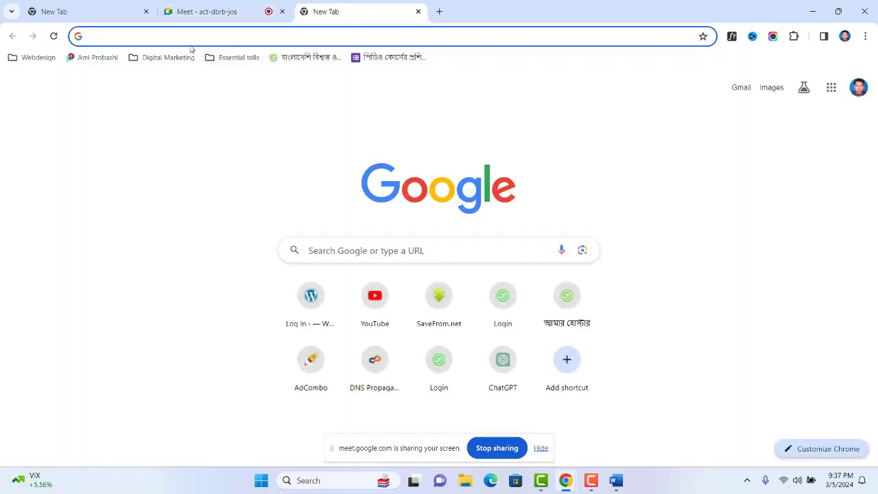
type("site")
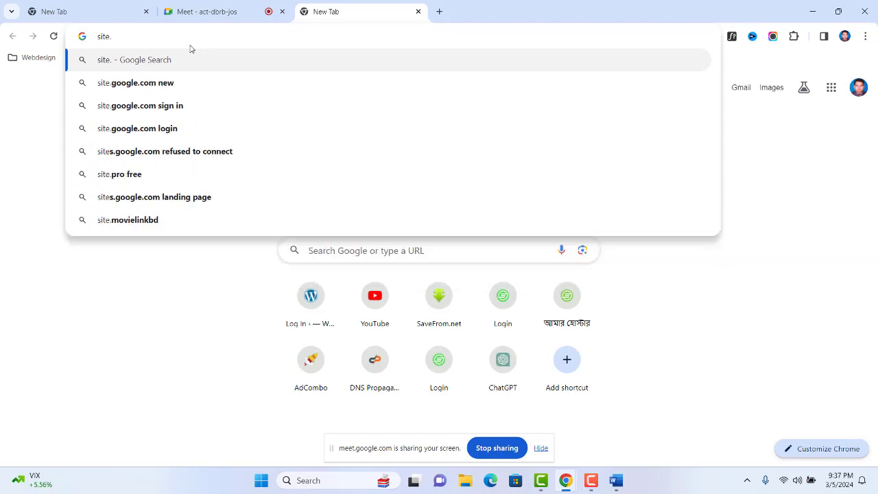
type(".google")
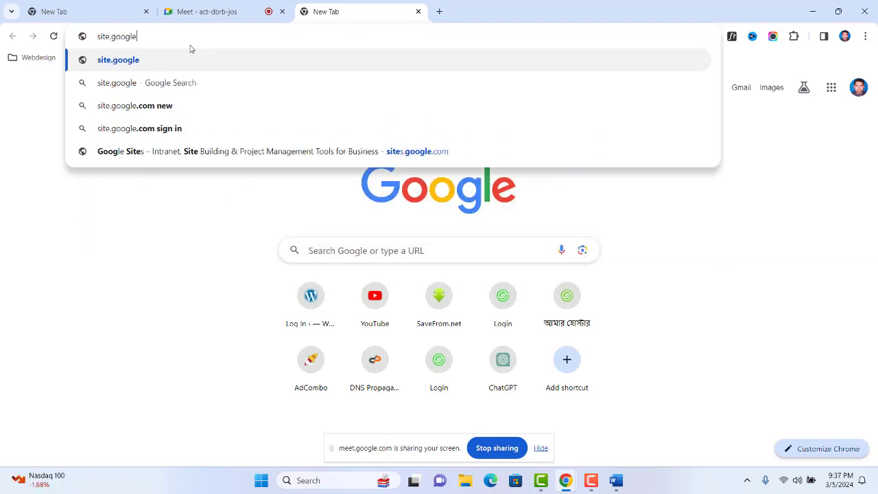
key("Return")
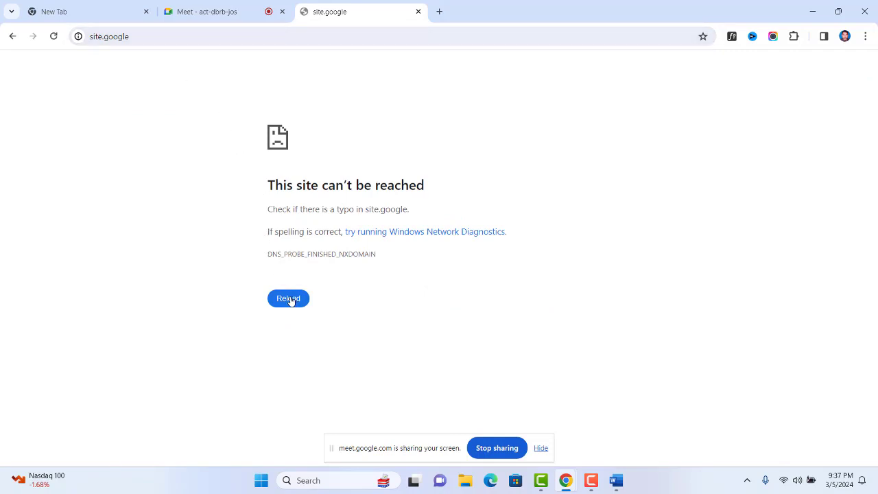
left_click(150, 32)
left_click(150, 32)
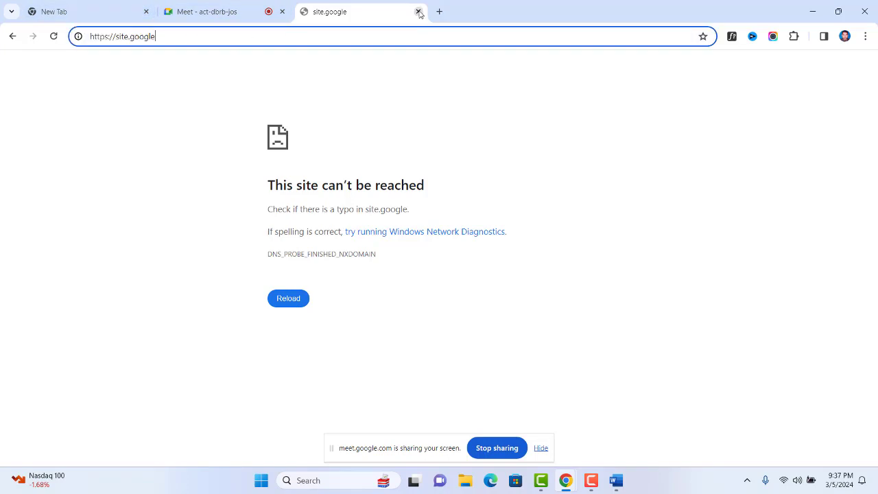
left_click(418, 11)
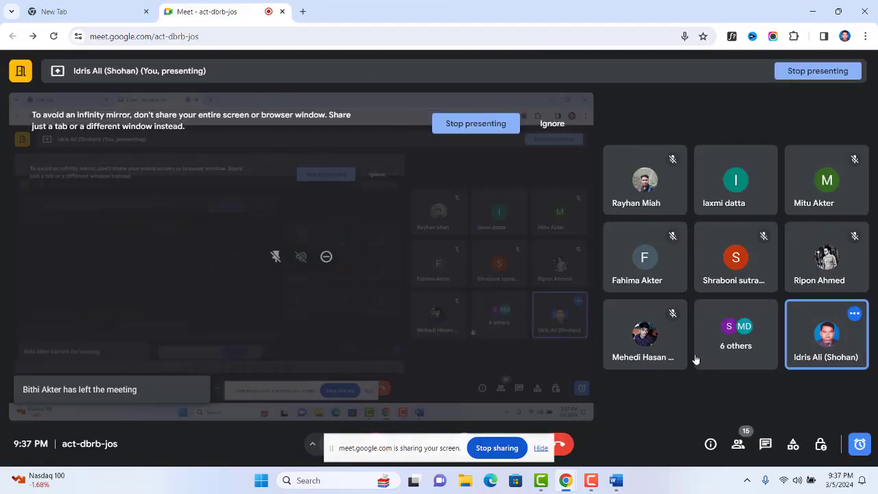
Load site.google in a new Incognito tab and reload it after it can't be reached
mouse_move(564, 483)
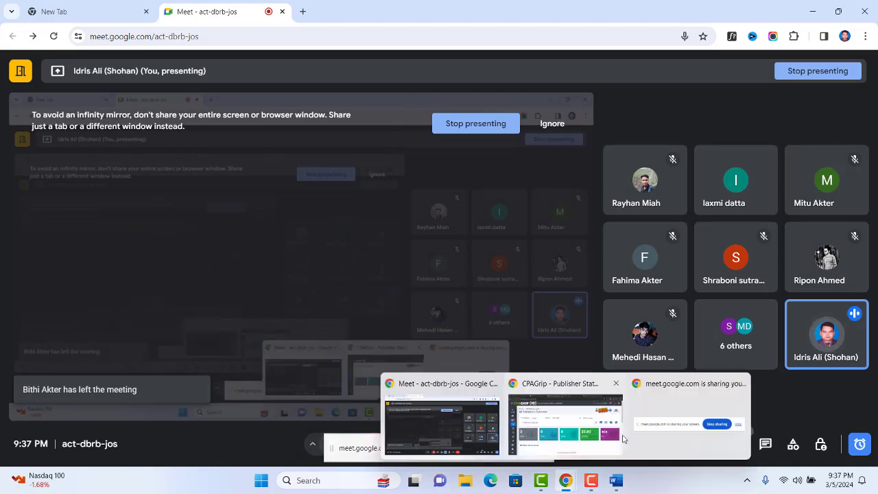
left_click(594, 420)
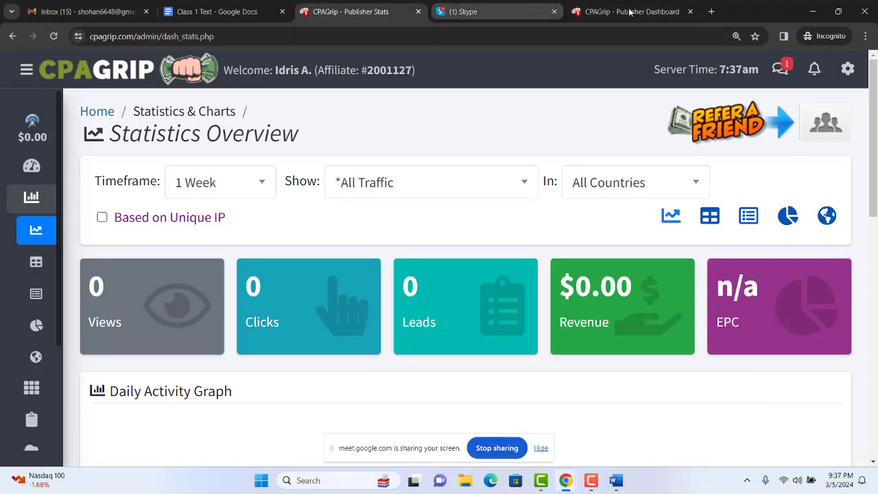
left_click(502, 12)
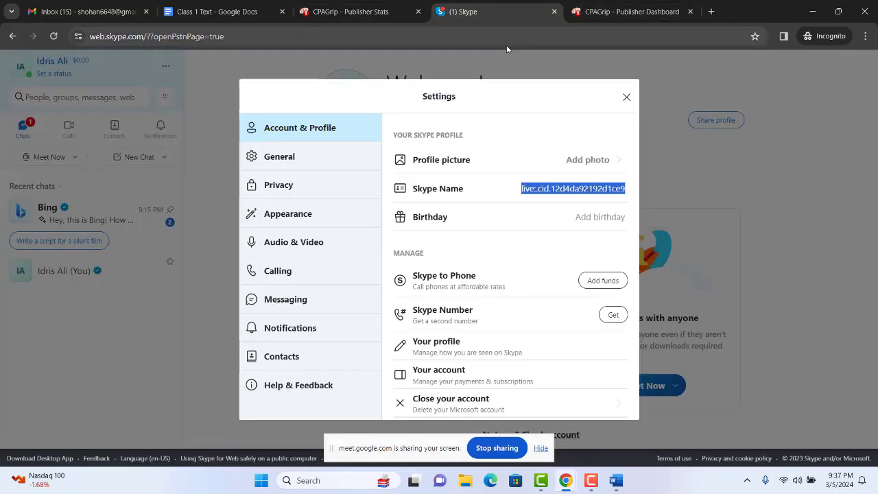
left_click(711, 11)
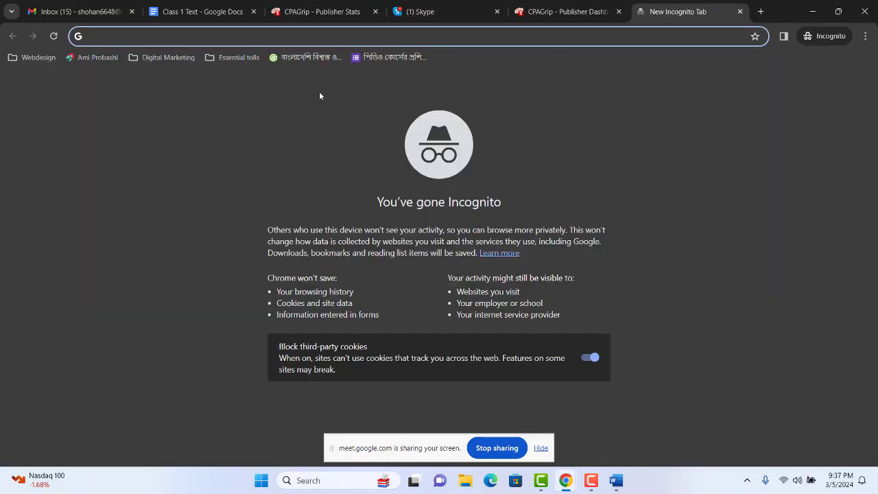
type("site")
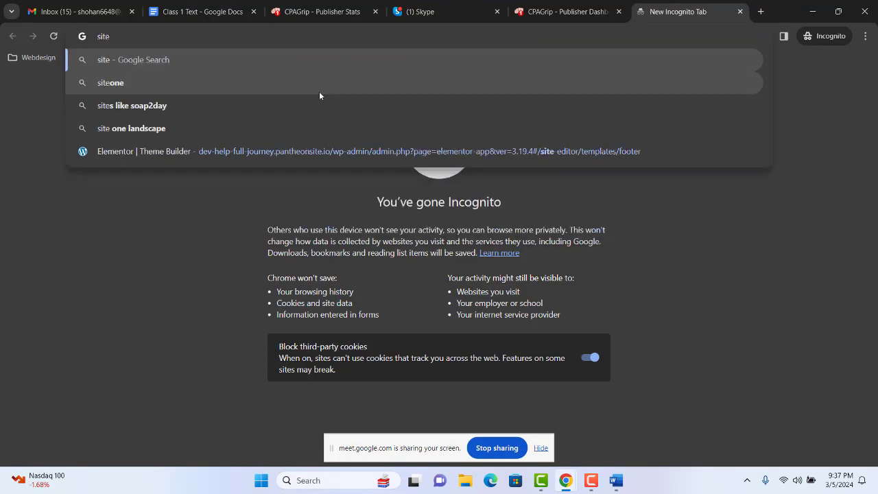
type(".goog")
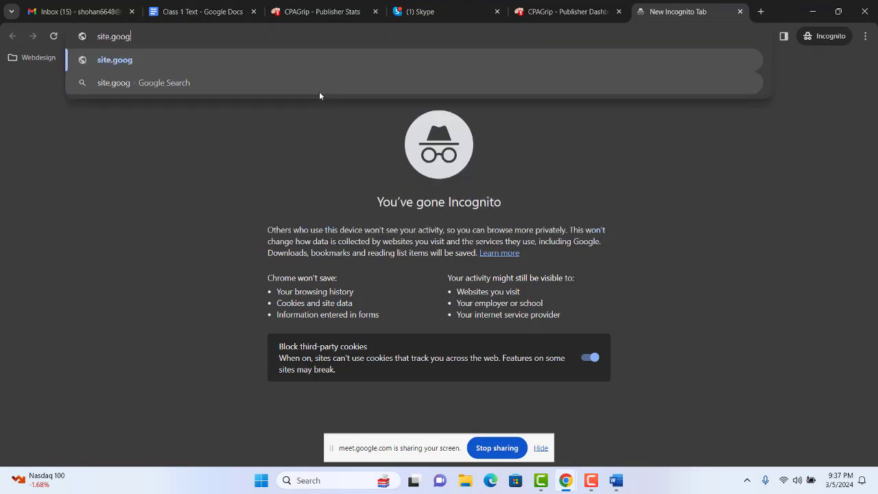
type("le")
key("Return")
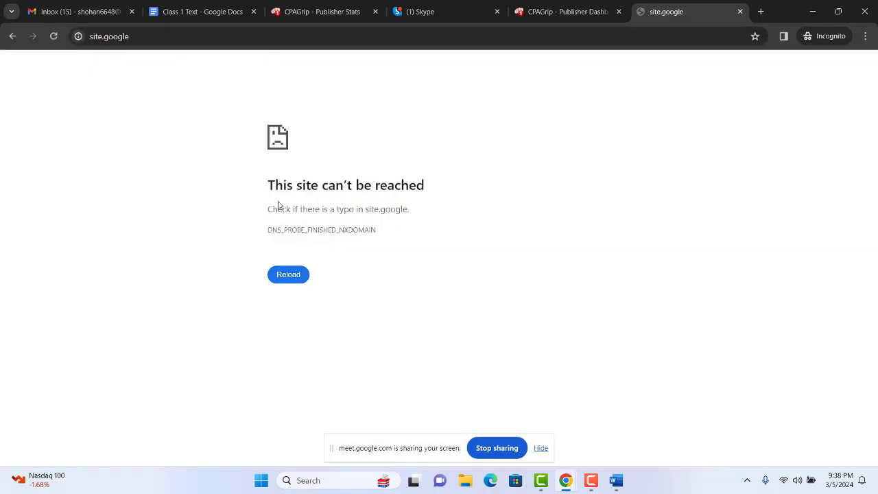
left_click(290, 278)
Bring the Word notes with the 'Get $4,500.00 Cash Now!' offer link to the front
left_click(615, 483)
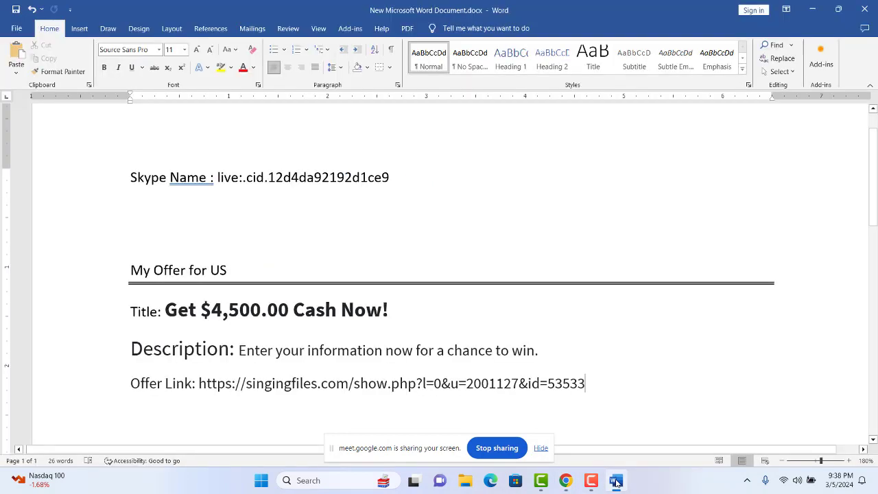
left_click(591, 480)
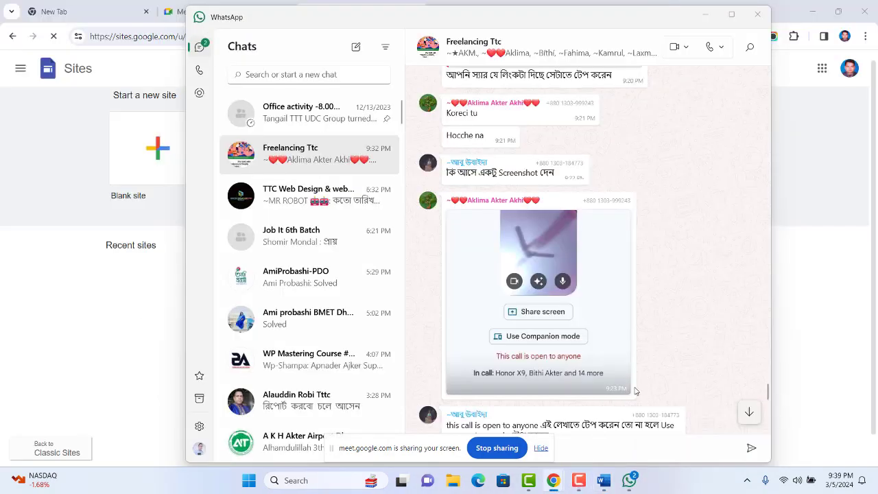
Paste the Google Sites address into the Freelancing Ttc group message and send it
scroll(546, 361, "up", 3)
scroll(547, 362, "up", 10)
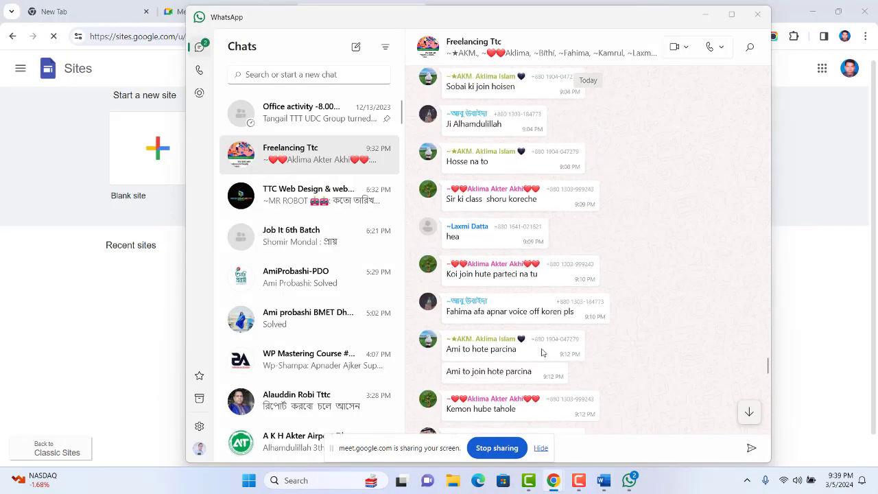
scroll(569, 370, "down", 15)
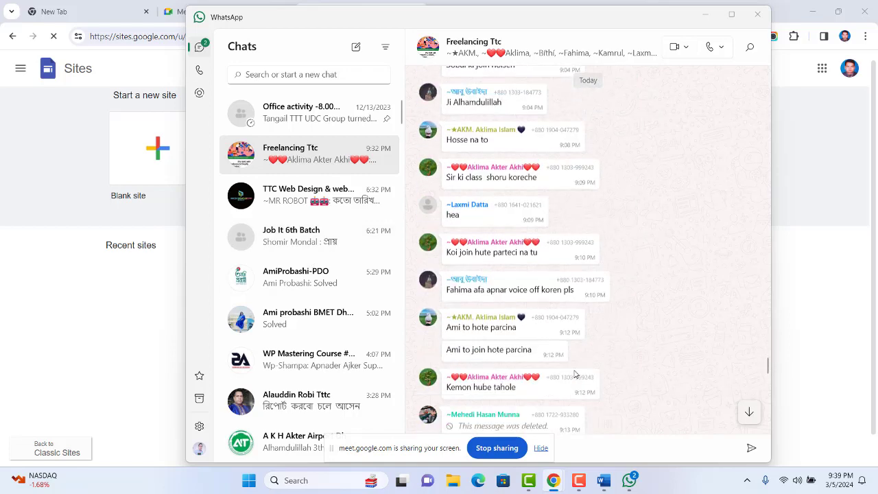
scroll(566, 379, "down", 5)
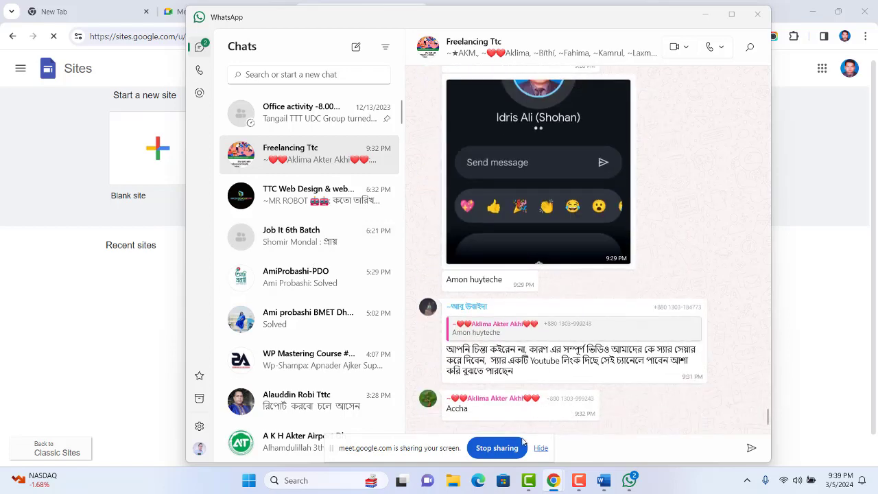
left_click_drag(434, 449, 146, 450)
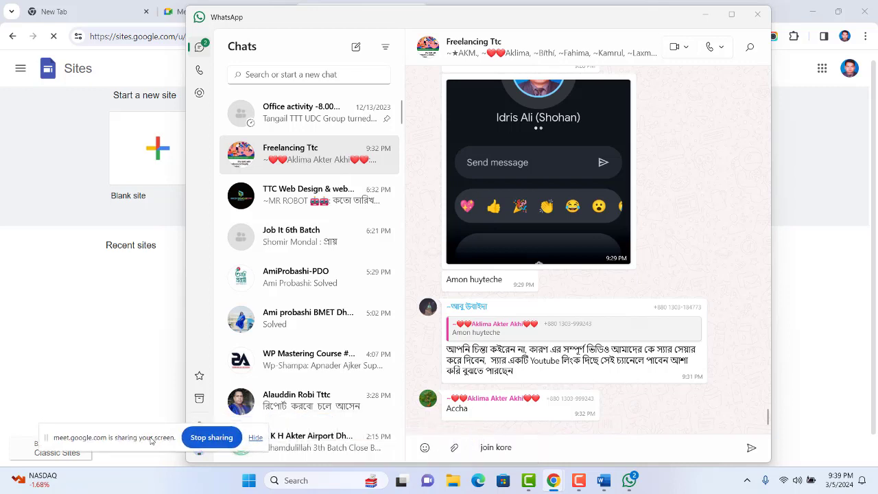
left_click(503, 449)
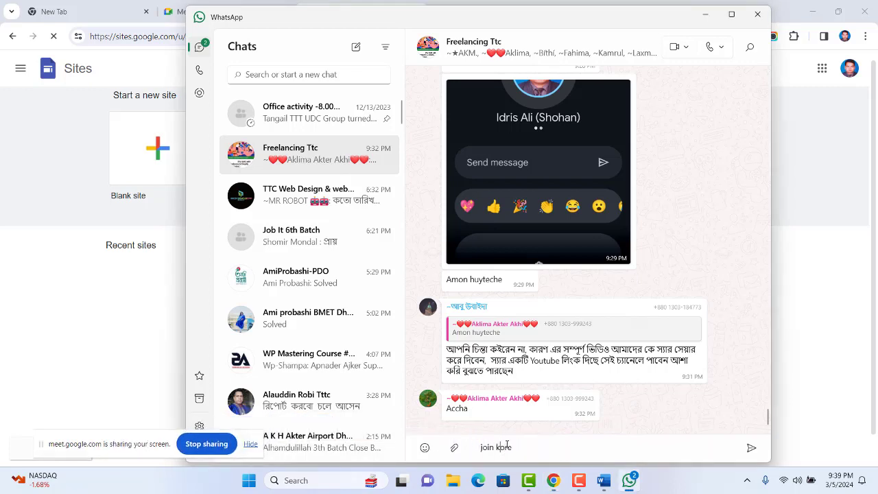
type("https://sites.google.com/")
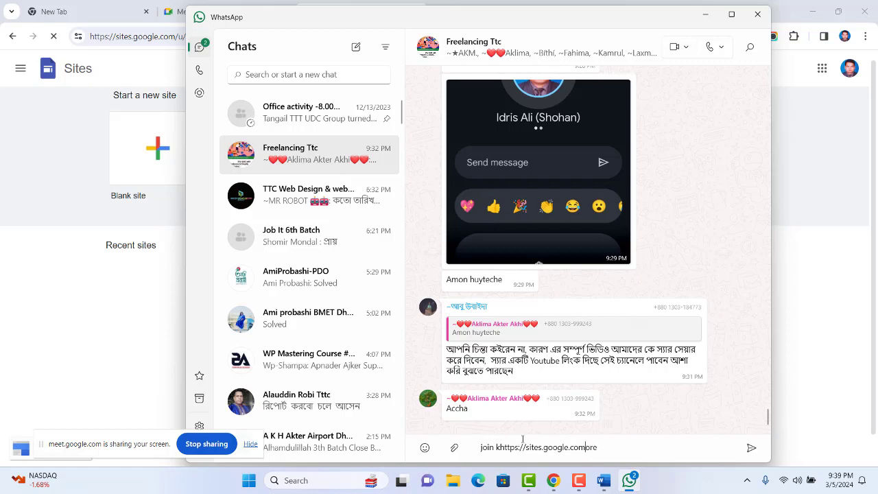
type("/")
key("Return")
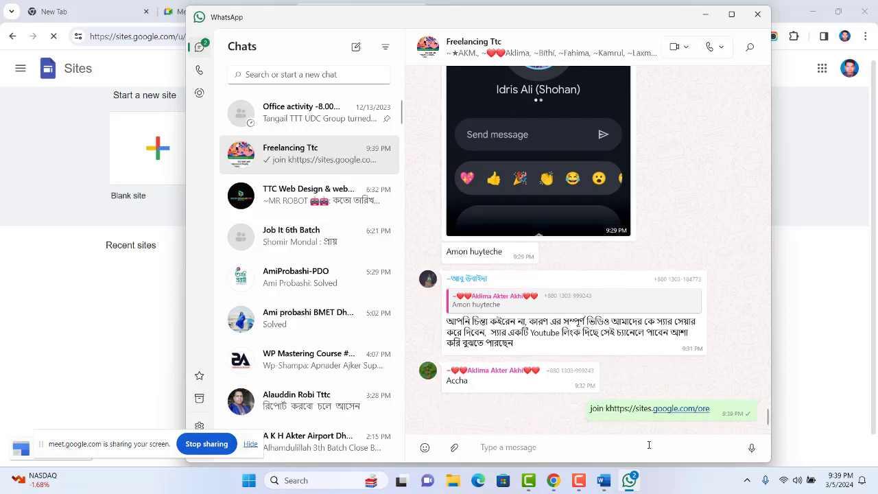
type("https://sites.google.com/")
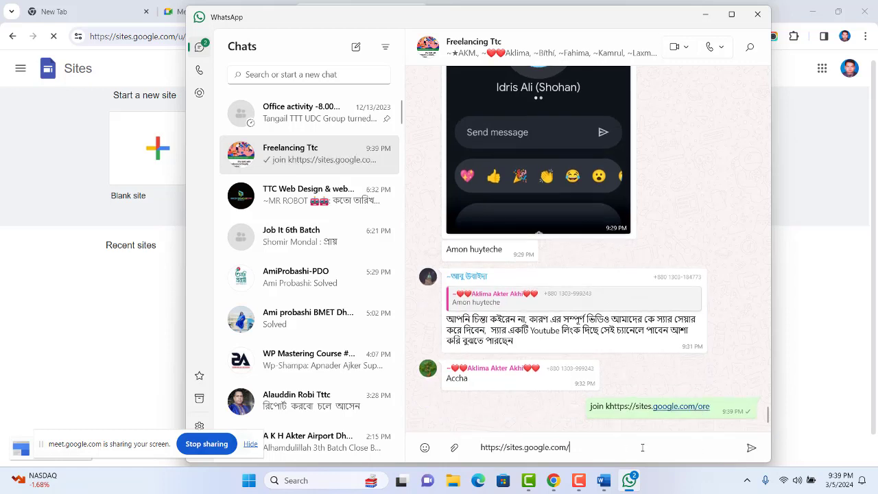
key("Return")
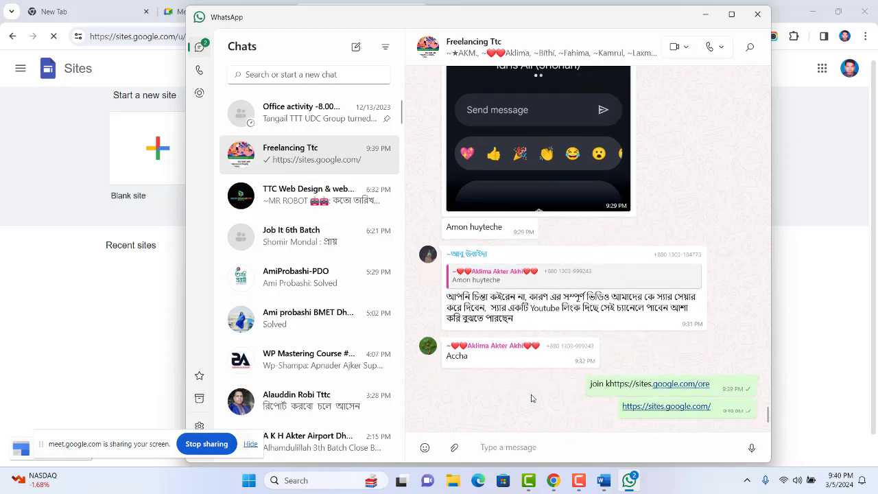
left_click(706, 14)
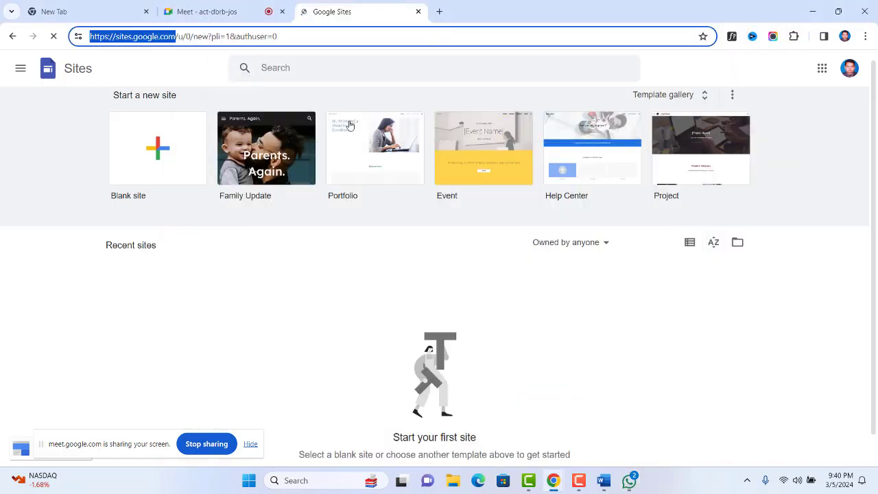
Return to the Google results and trim the query 'sites.google.com new' to 'sites.google'
left_click(327, 36)
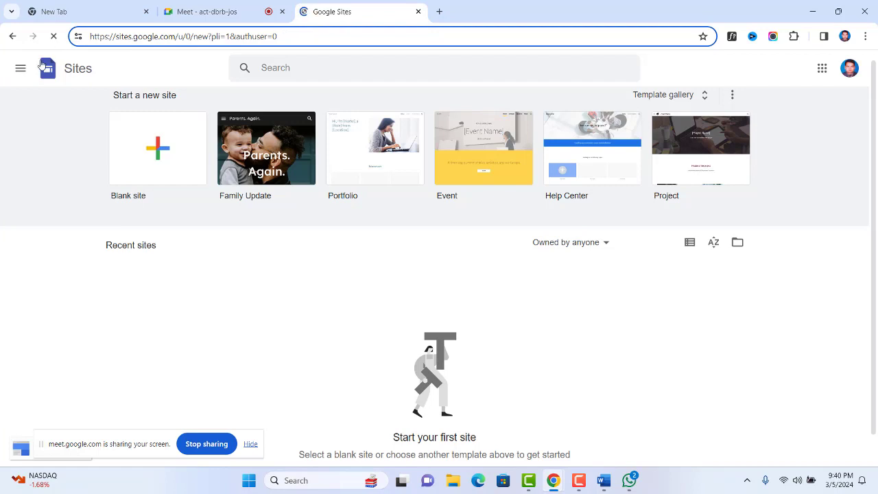
left_click(13, 36)
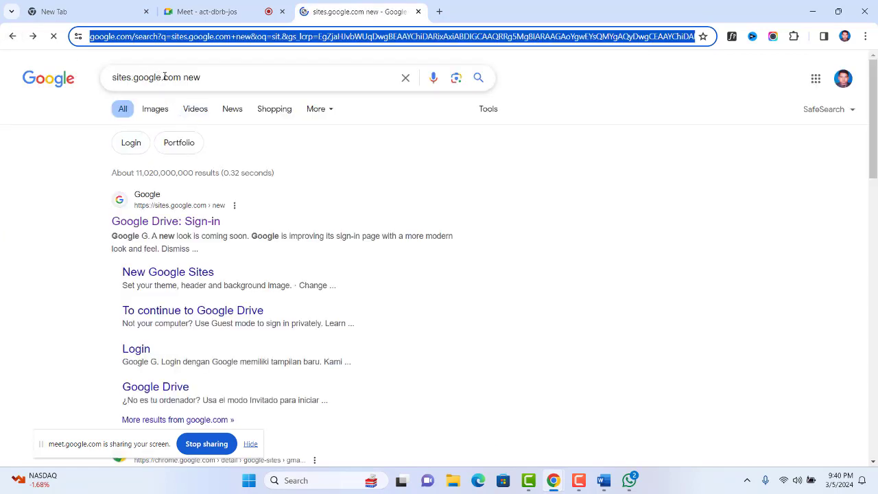
left_click_drag(162, 77, 265, 78)
key("BackSpace")
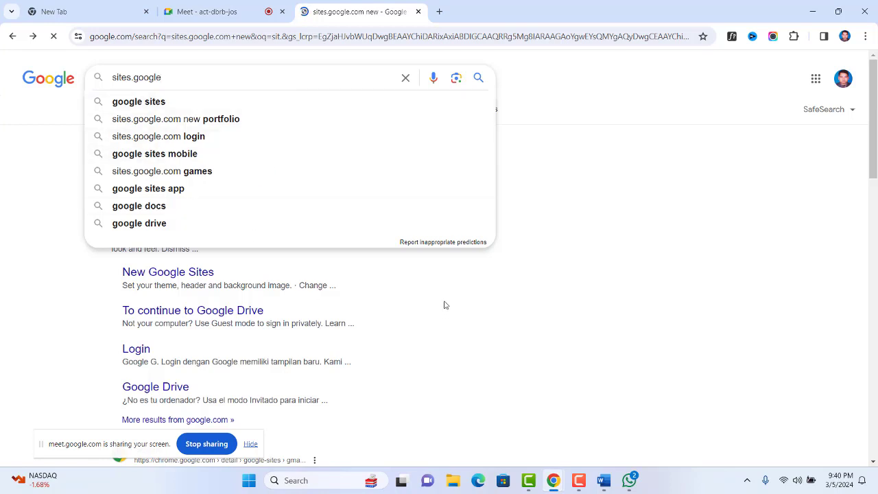
key("Escape")
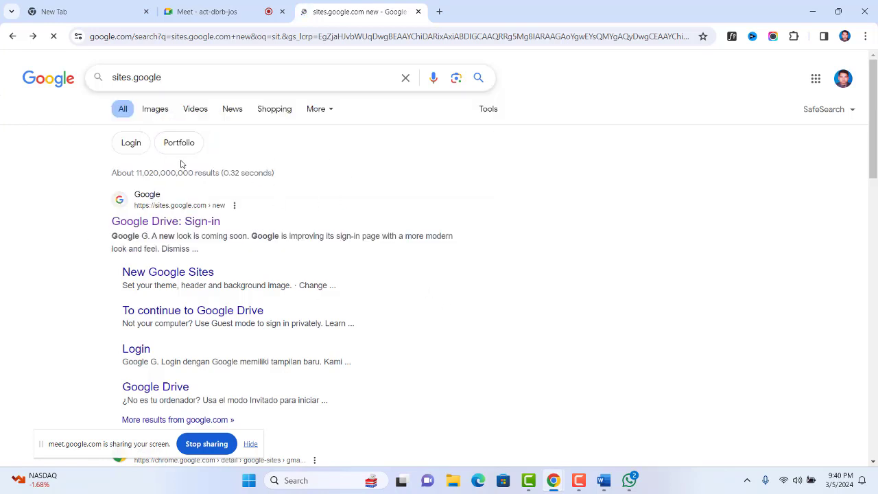
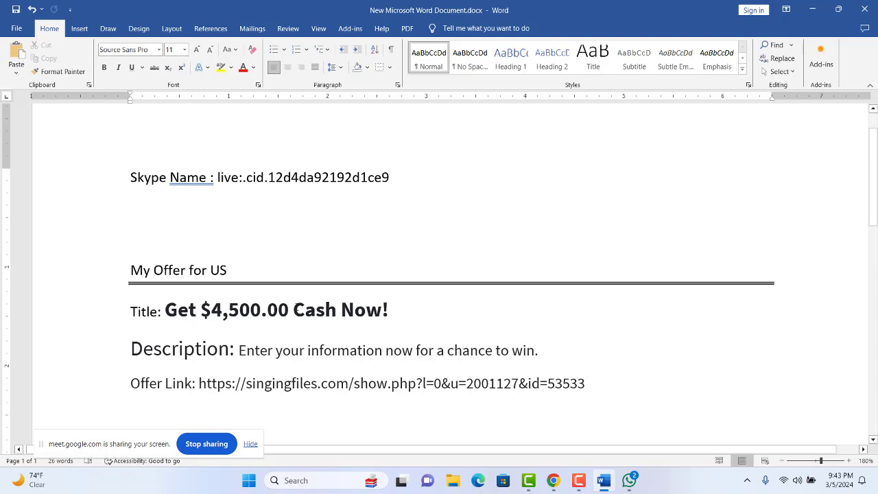
Select 'Cash Now' in the Word offer title 'Get $4,500.00 Cash Now!' and switch to the browser
left_click_drag(295, 310, 377, 315)
key("ctrl+c")
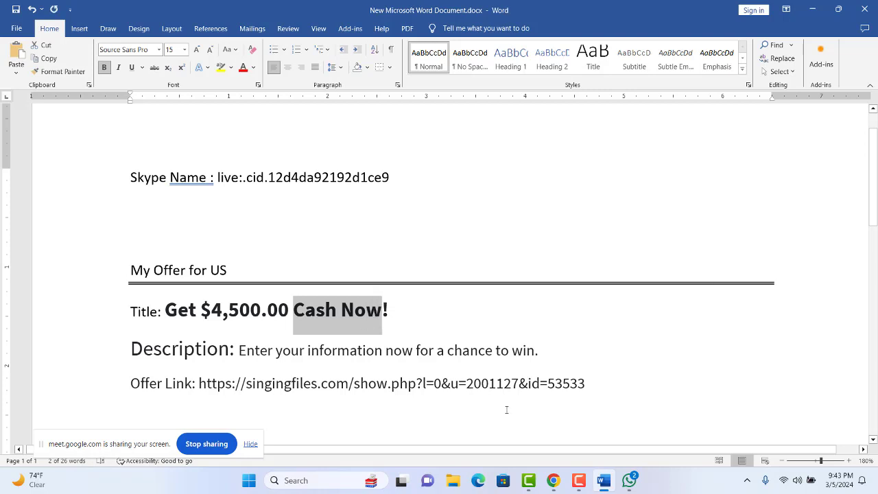
left_click(553, 480)
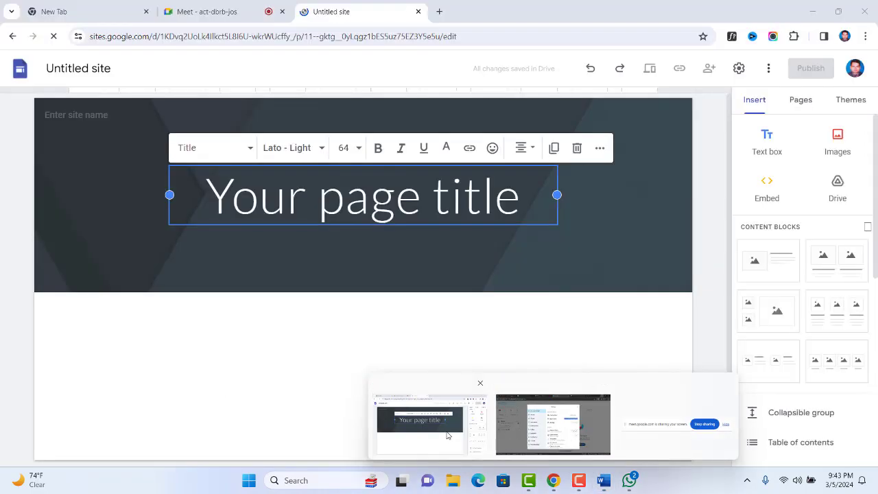
Rename the untitled Google Sites document to 'Cash Now' by pasting the copied text
left_click(469, 436)
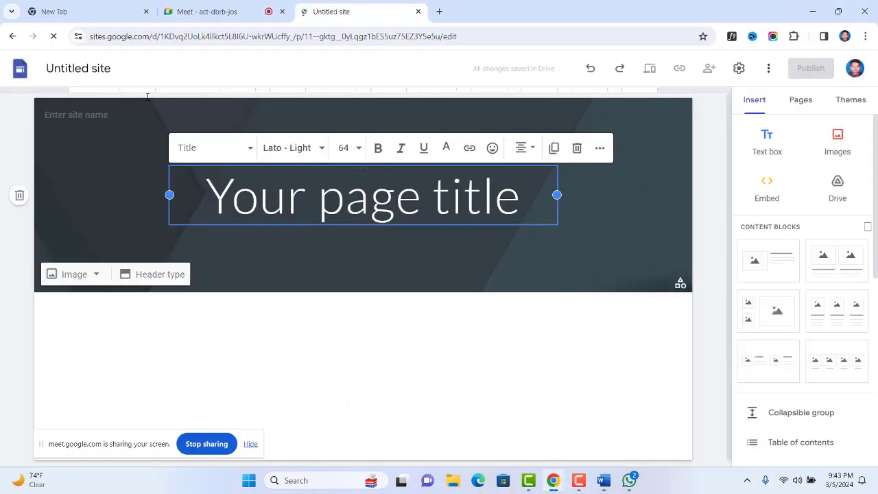
left_click(109, 69)
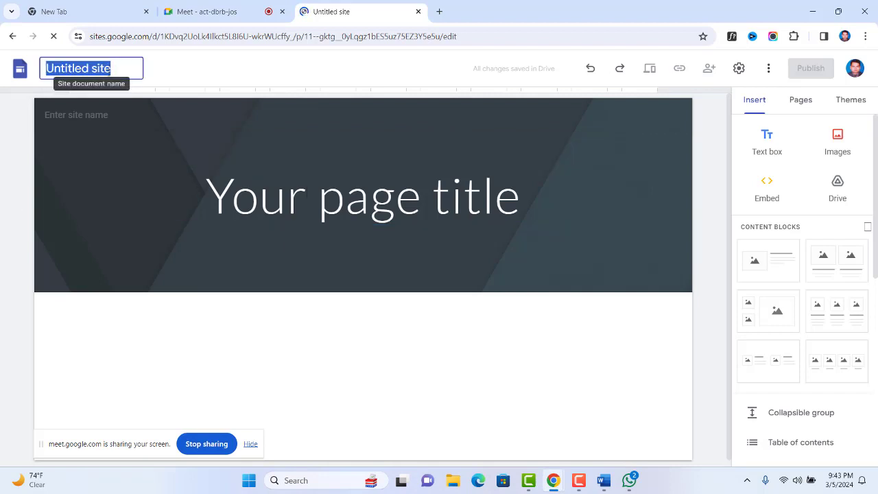
key("ctrl+v")
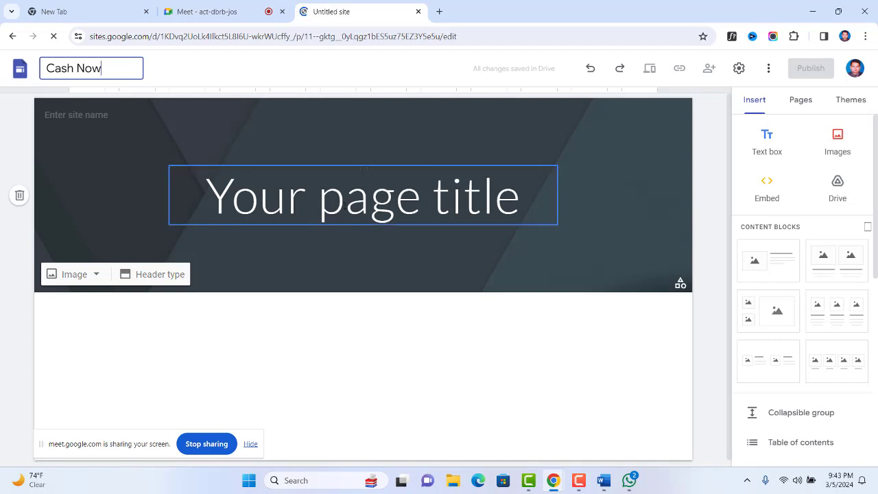
left_click(345, 197)
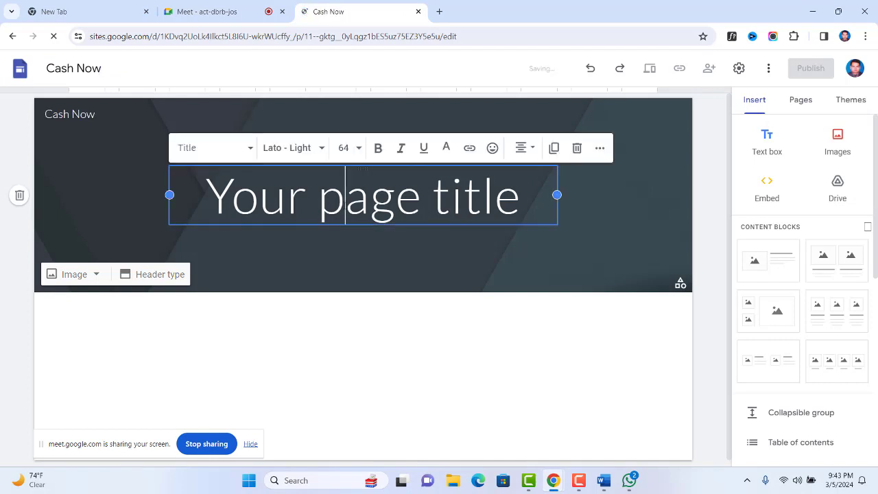
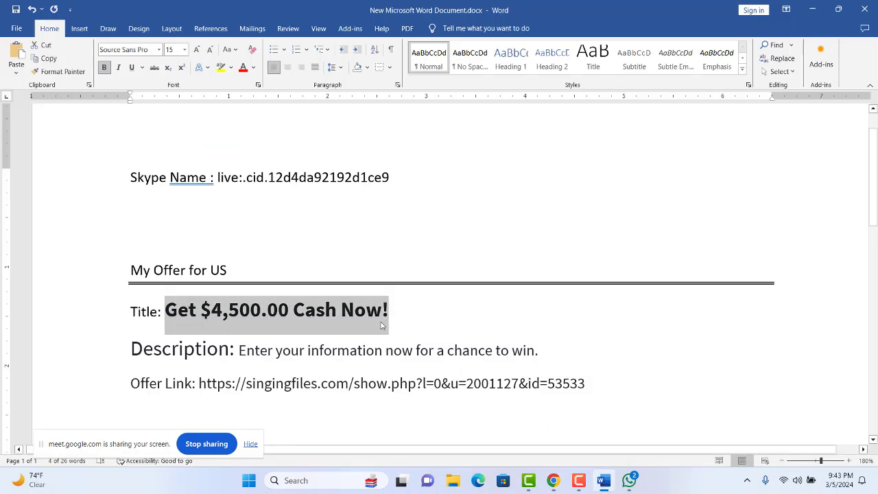
Check the Skype settings window, hide it, and bring the Cash Now site editor forward
mouse_move(579, 485)
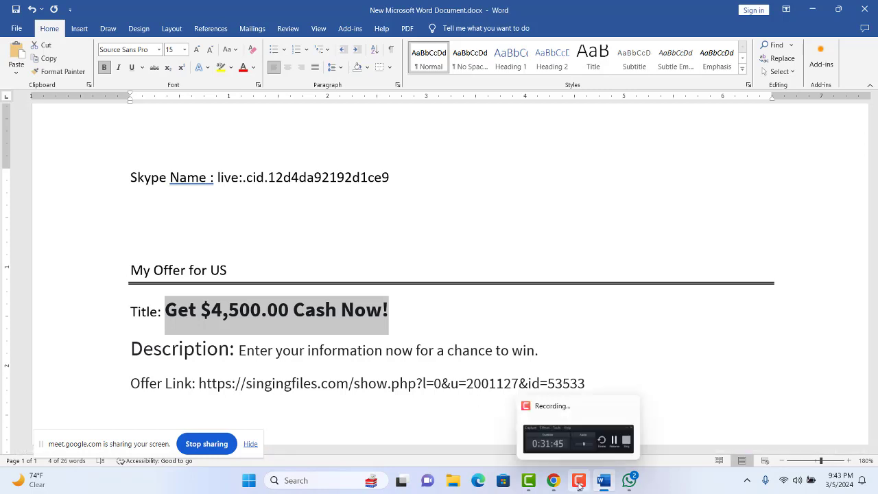
left_click(554, 481)
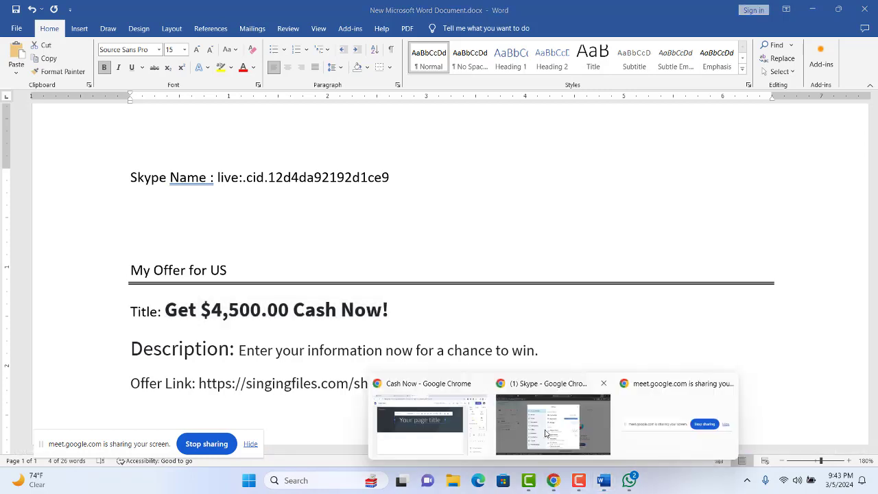
left_click(545, 433)
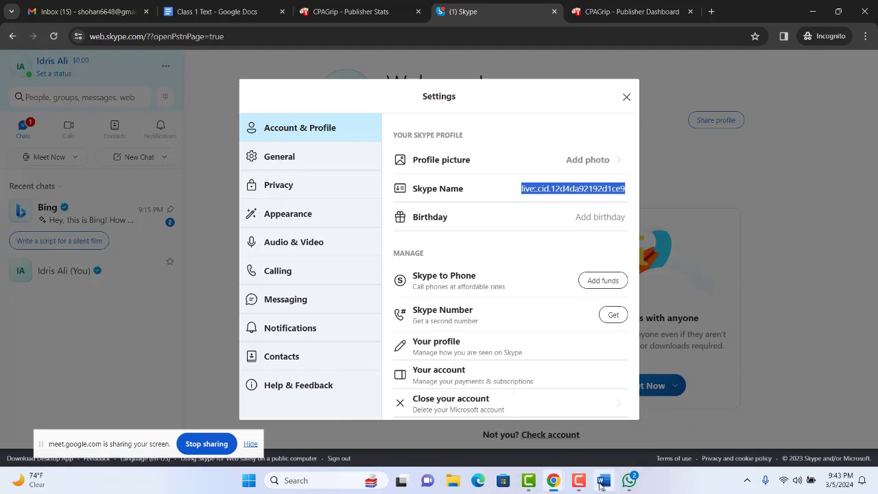
mouse_move(553, 482)
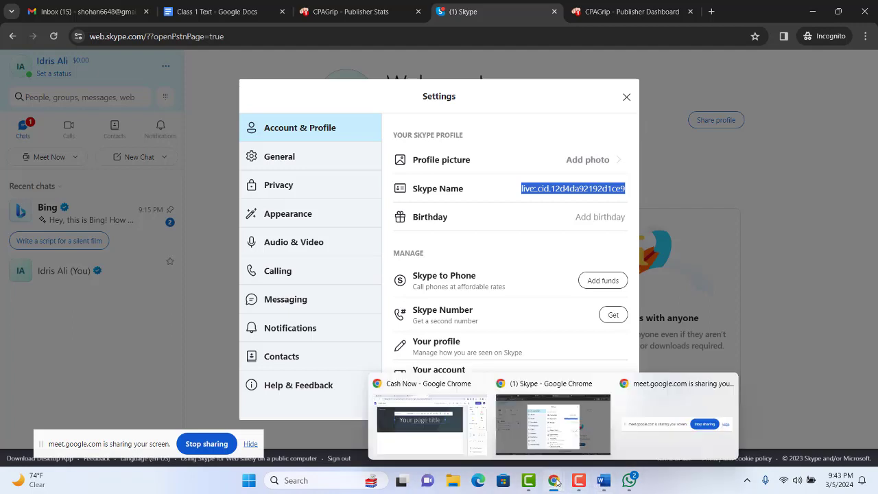
left_click(555, 433)
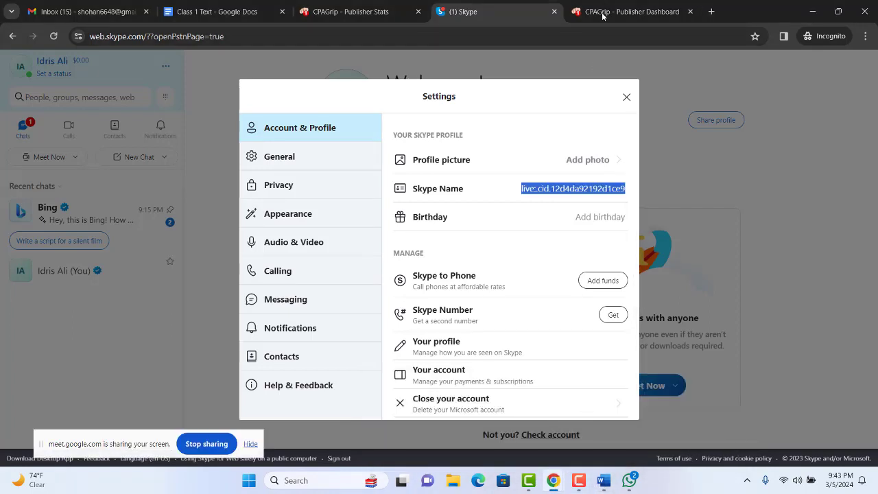
left_click(812, 12)
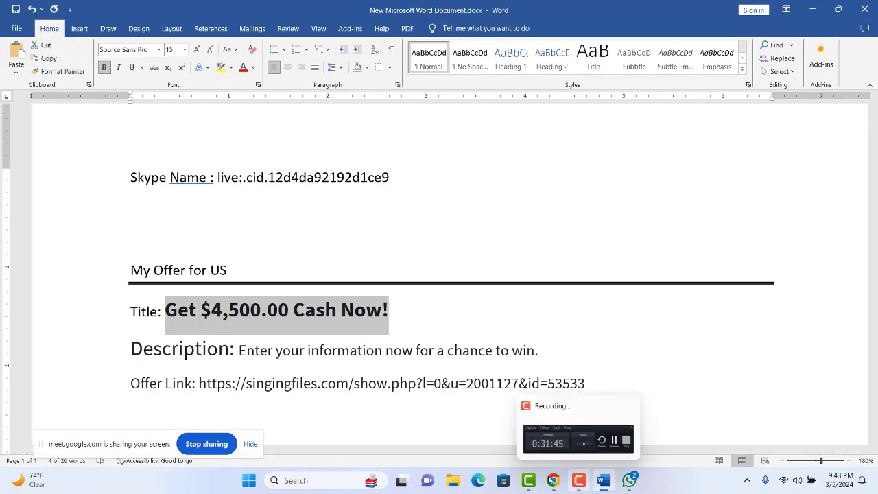
mouse_move(553, 480)
left_click(462, 433)
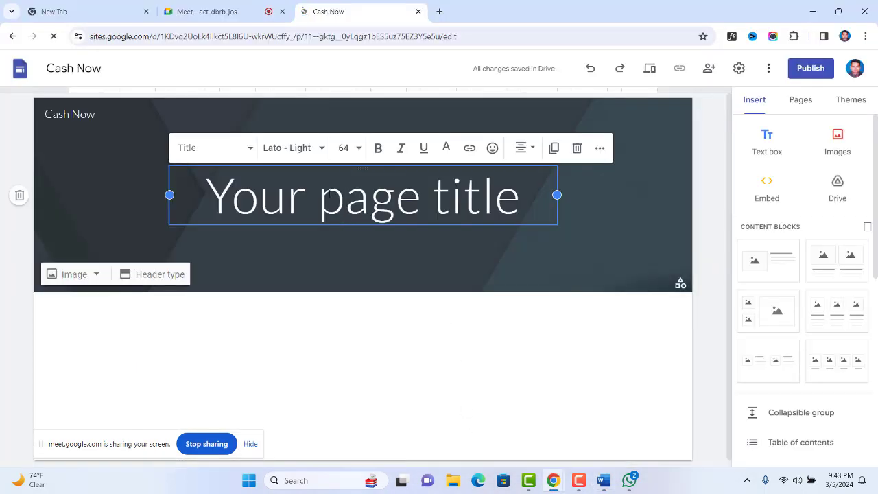
Replace the 'Your page title' placeholder with the pasted 'Get $4,500.00 Cash Now!' and select it
left_click_drag(208, 189, 519, 197)
type("Get $4,500.00 Cash Now!")
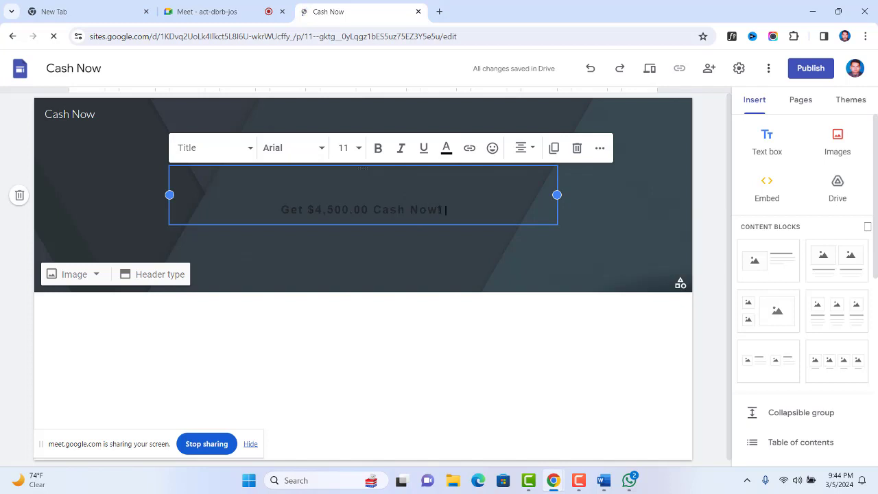
key("ctrl+z")
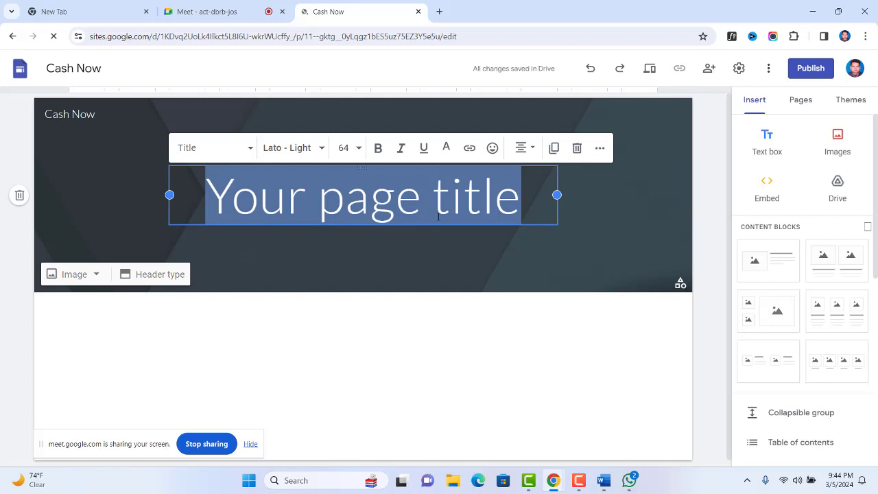
type("Get $4,500.00 Cash Now!")
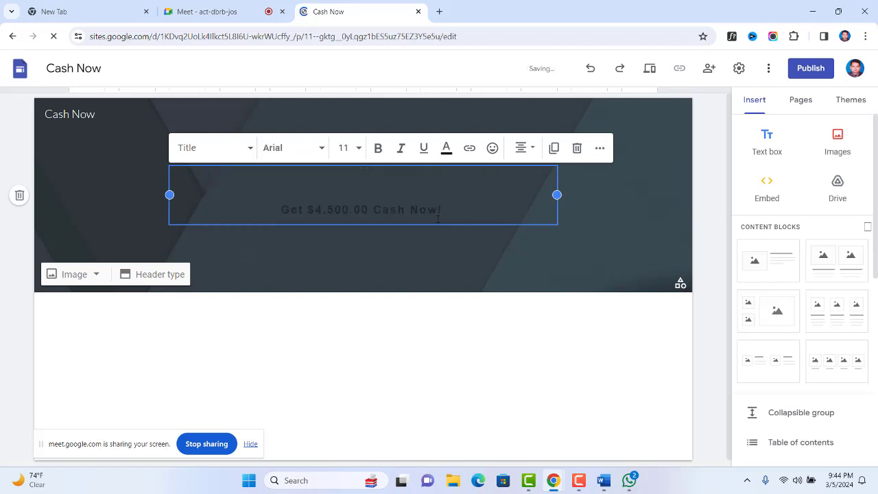
left_click_drag(448, 208, 279, 198)
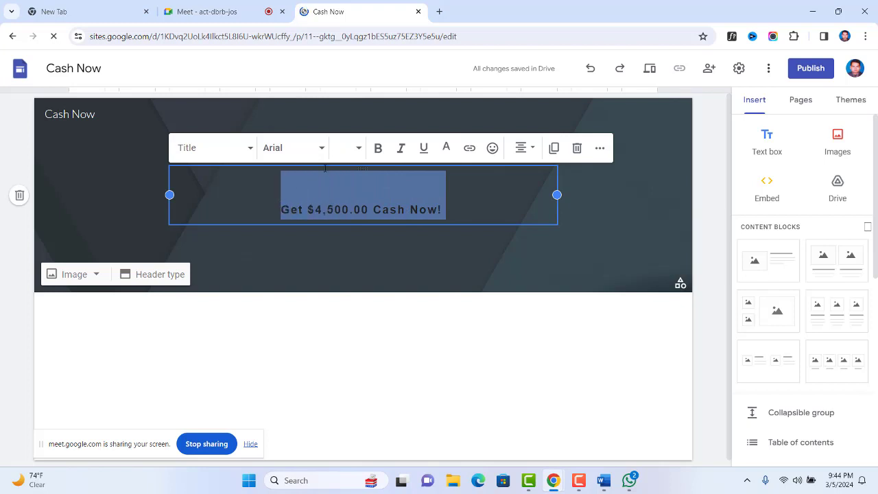
Set the header title to 30 pt in white (#ffffff)
left_click(356, 148)
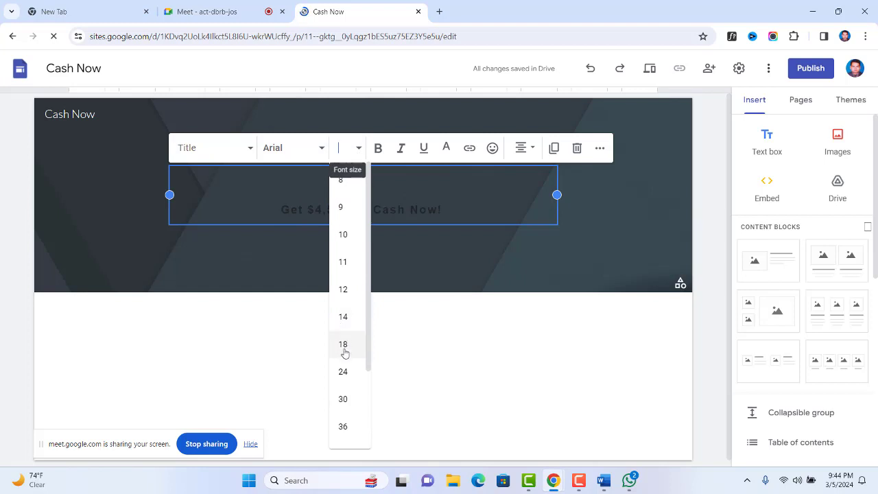
left_click(343, 398)
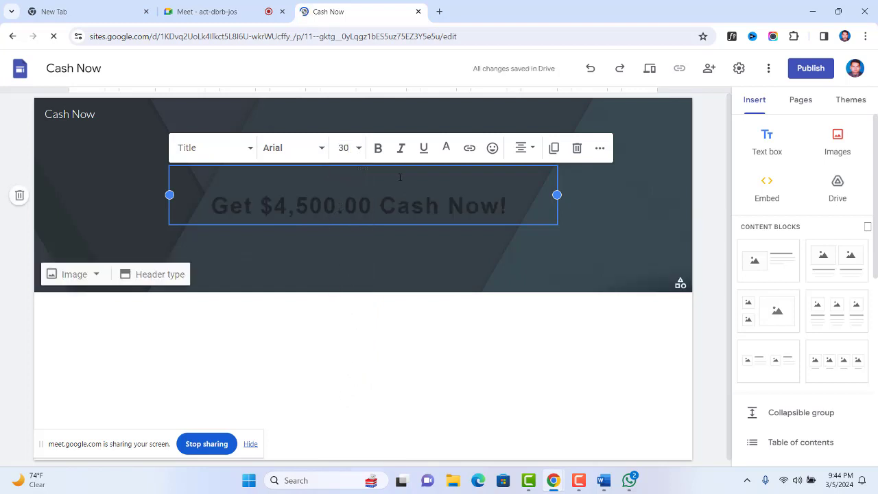
left_click(445, 148)
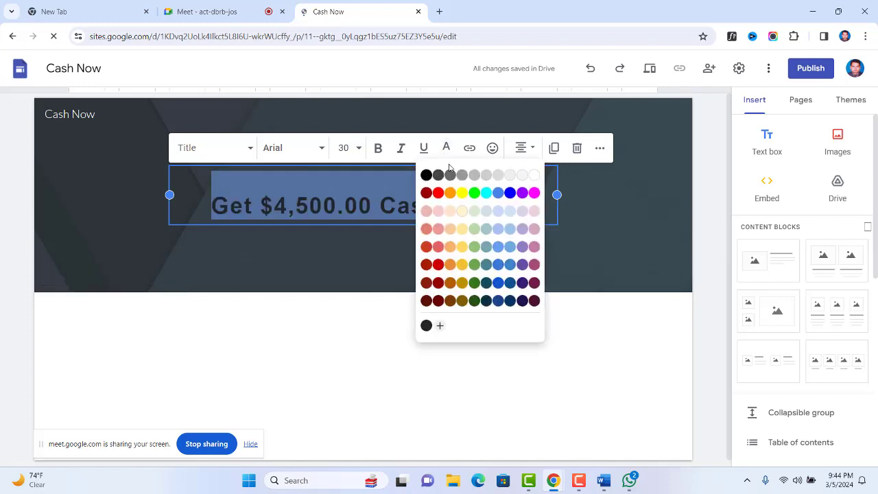
left_click(535, 175)
Toggle bold on the offer title and reselect the whole title
left_click(389, 249)
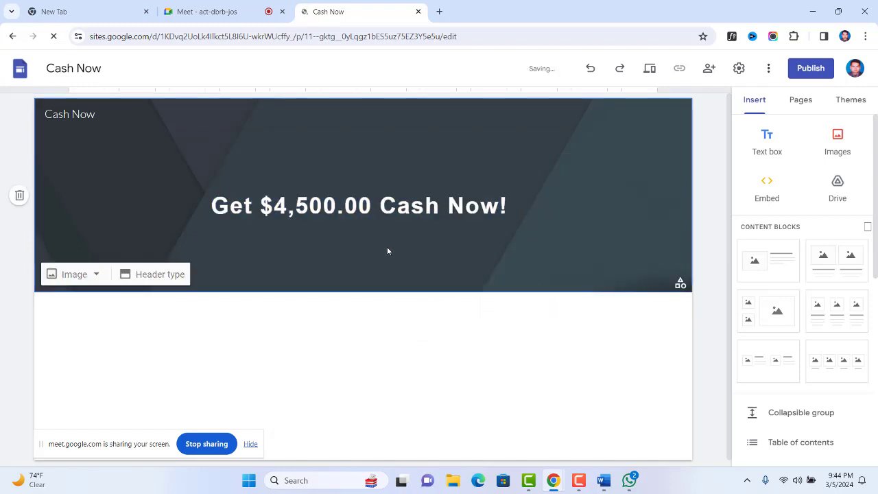
left_click(358, 205)
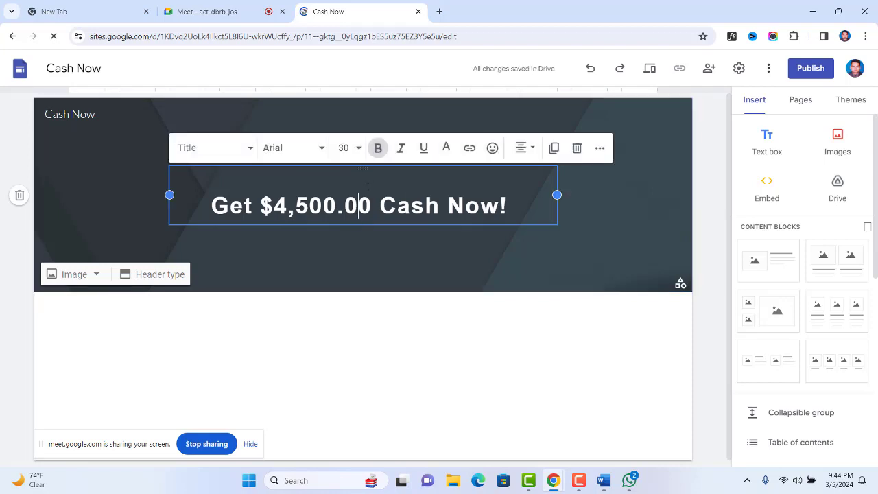
left_click(377, 152)
left_click_drag(510, 201, 212, 201)
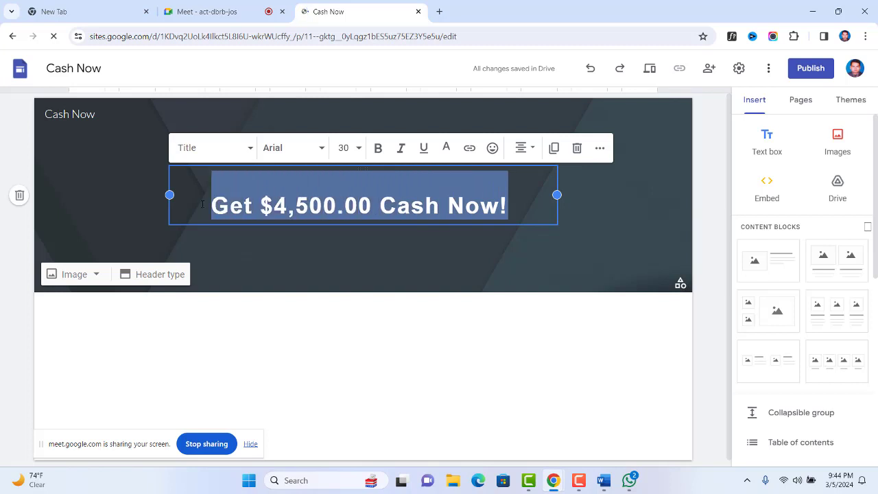
Try the title in Impact at 72 pt
left_click(321, 147)
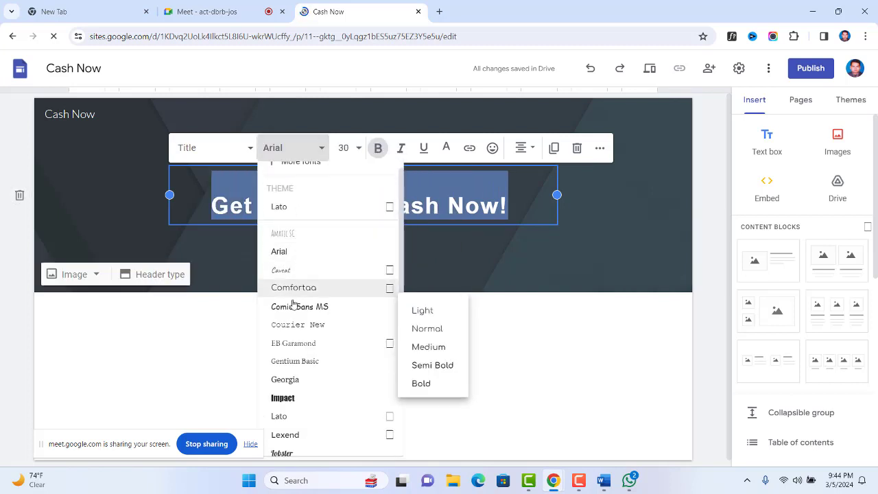
scroll(281, 343, "down", 1)
left_click(280, 355)
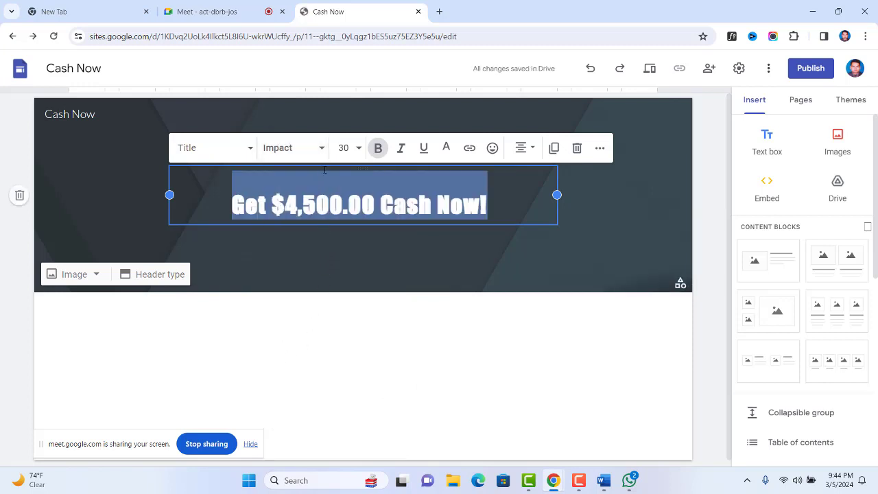
left_click(358, 150)
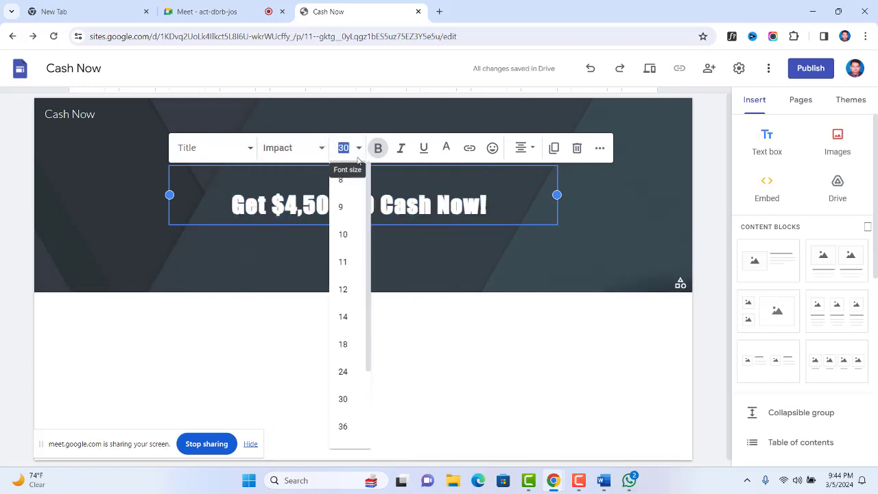
scroll(344, 402, "down", 2)
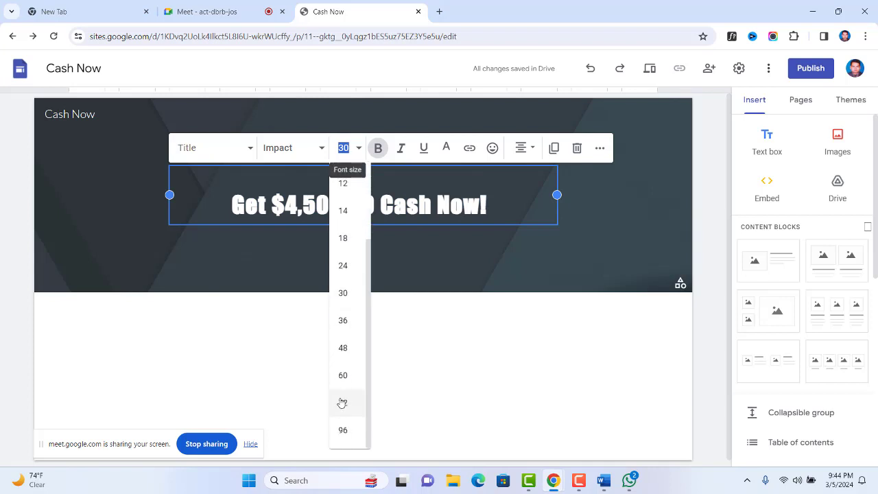
left_click(344, 403)
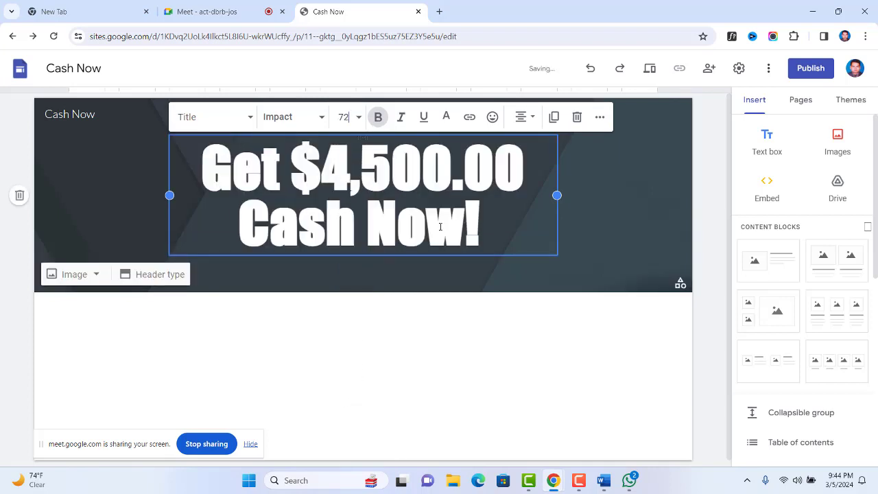
Widen the title box on both sides and switch its font to Merriweather
left_click_drag(557, 195, 607, 194)
left_click_drag(169, 195, 118, 195)
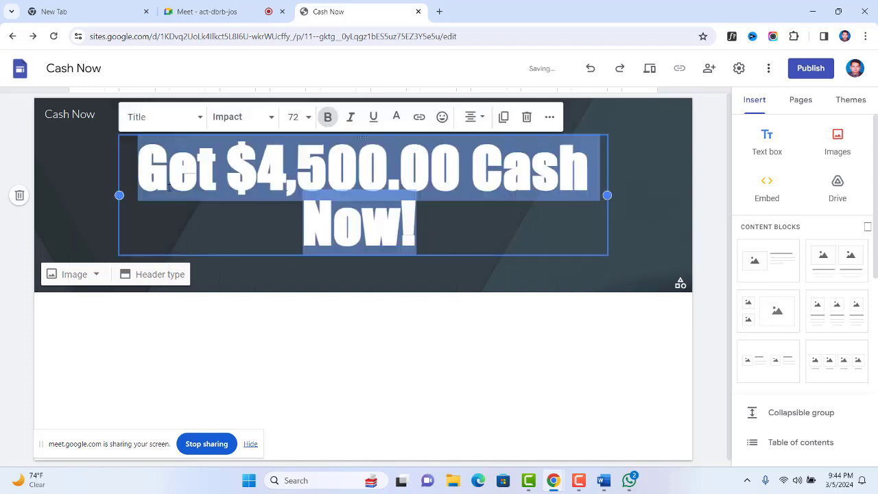
left_click(273, 120)
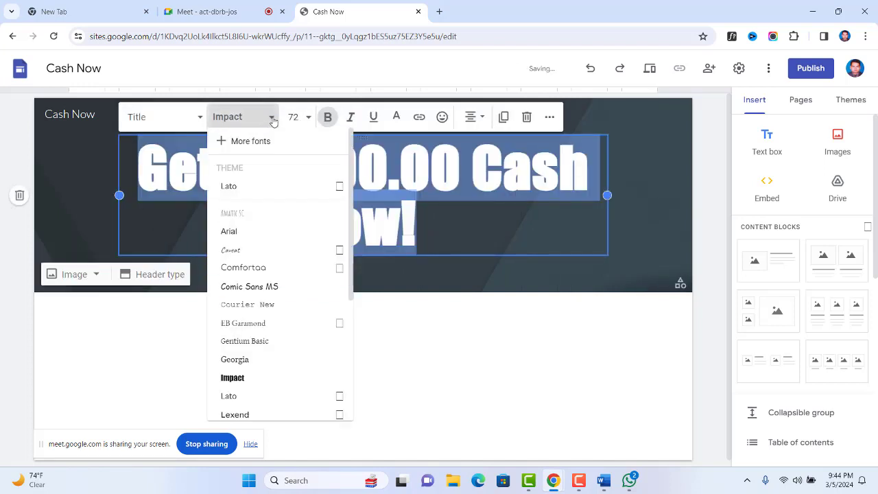
scroll(251, 315, "down", 4)
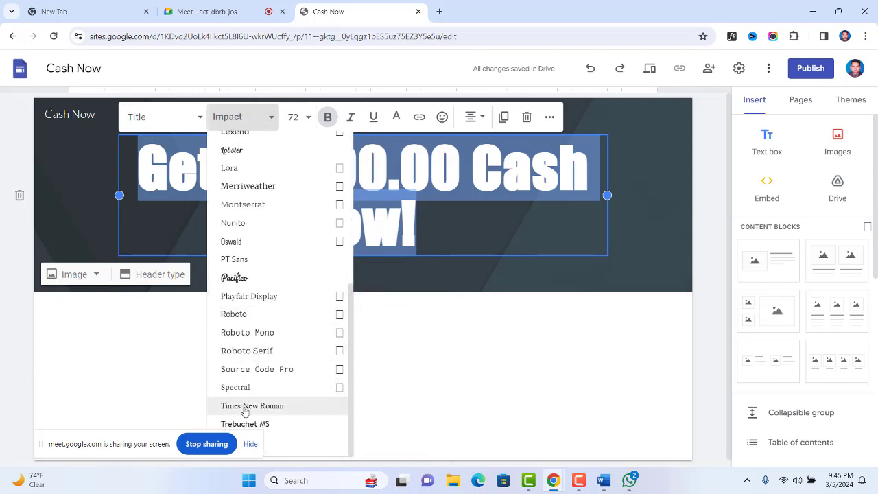
scroll(257, 351, "up", 3)
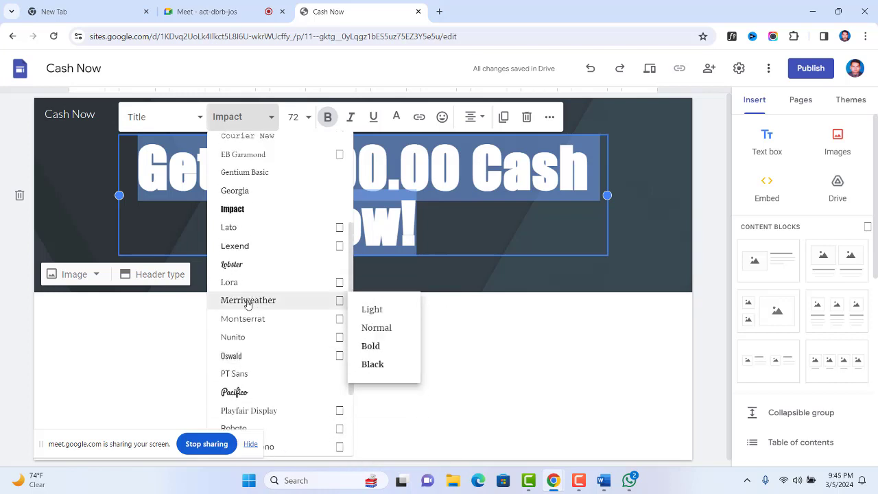
left_click(248, 300)
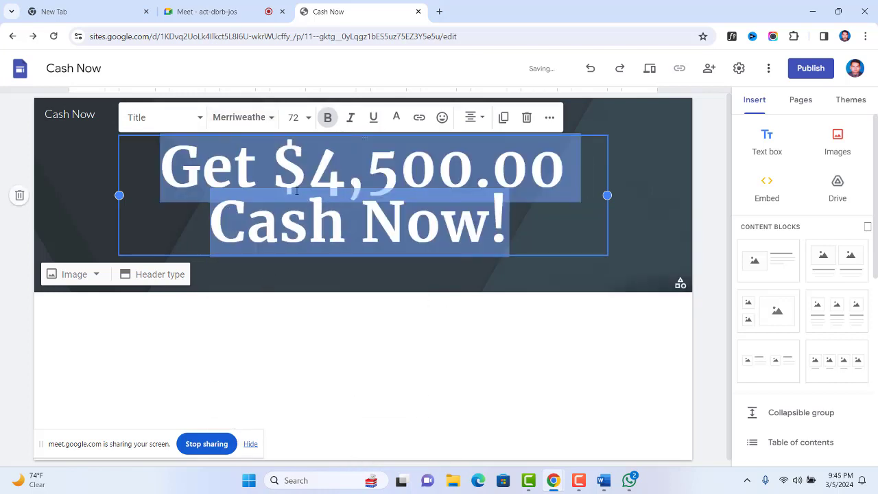
Reduce the title size through 60 and 48 to a final 44 pt
left_click(309, 117)
scroll(294, 396, "down", 1)
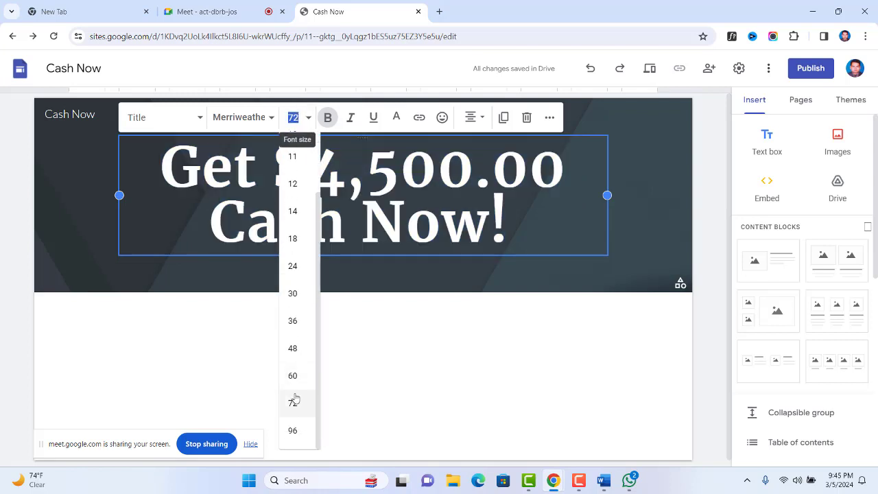
left_click(293, 376)
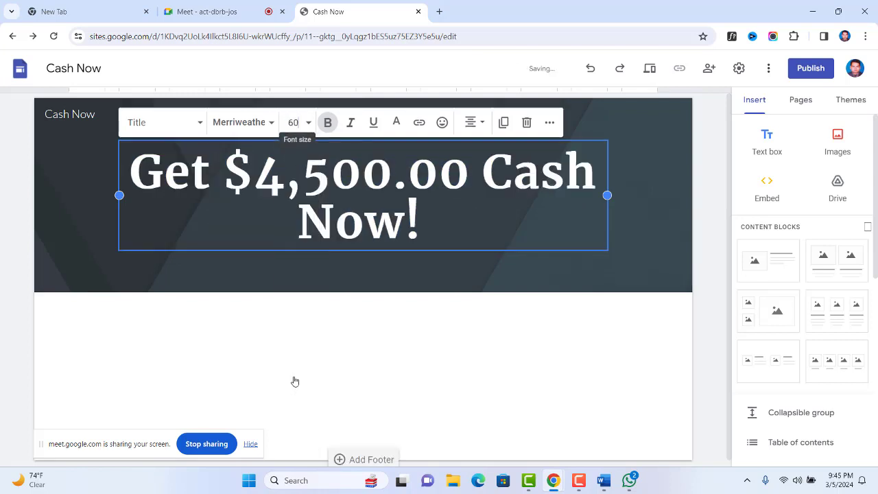
left_click(308, 122)
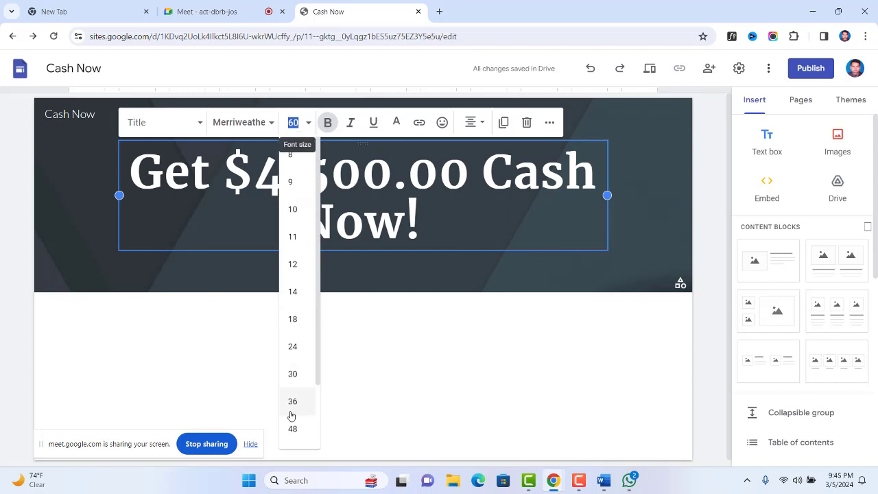
scroll(290, 411, "down", 1)
left_click(290, 371)
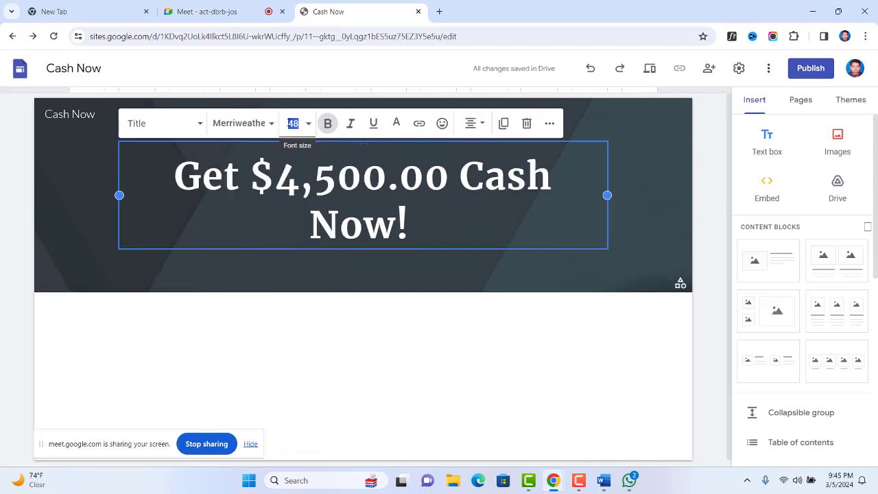
left_click(285, 122)
type("44")
key("Return")
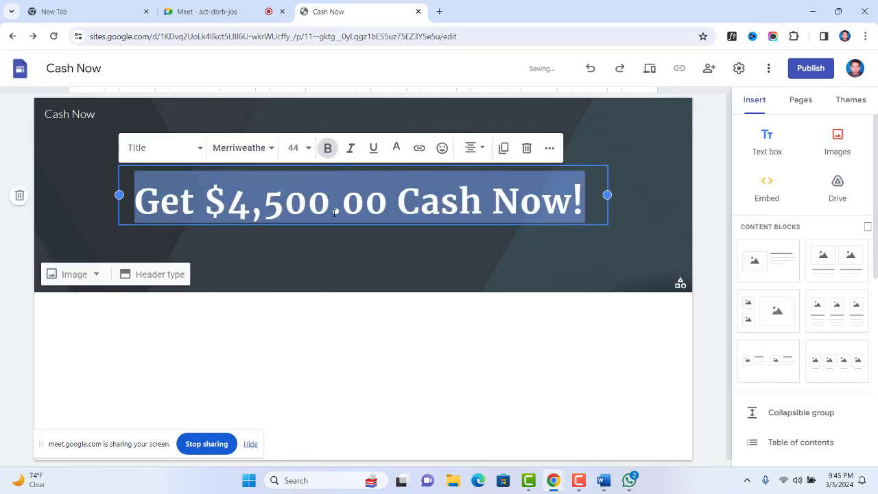
left_click(366, 202)
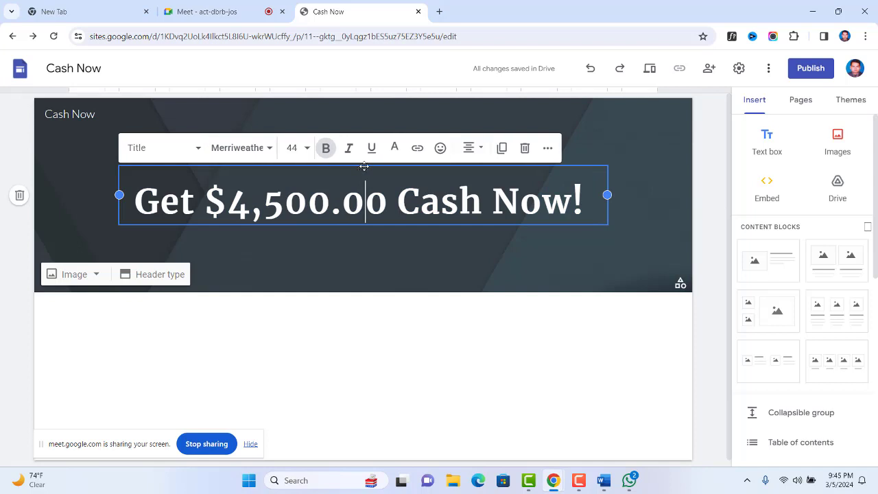
Shift the title box within the banner and review the header type options
mouse_move(364, 166)
left_mouse_down()
mouse_move(382, 172)
mouse_move(353, 171)
mouse_move(382, 168)
left_mouse_up()
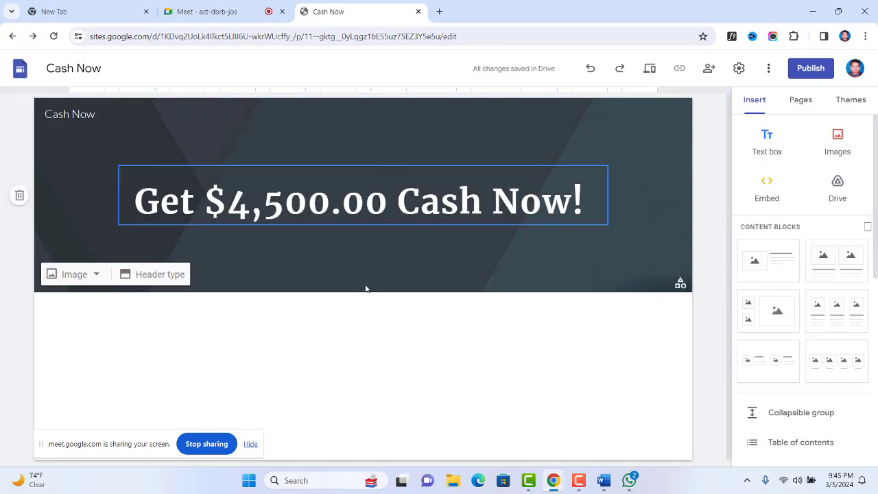
left_click(153, 275)
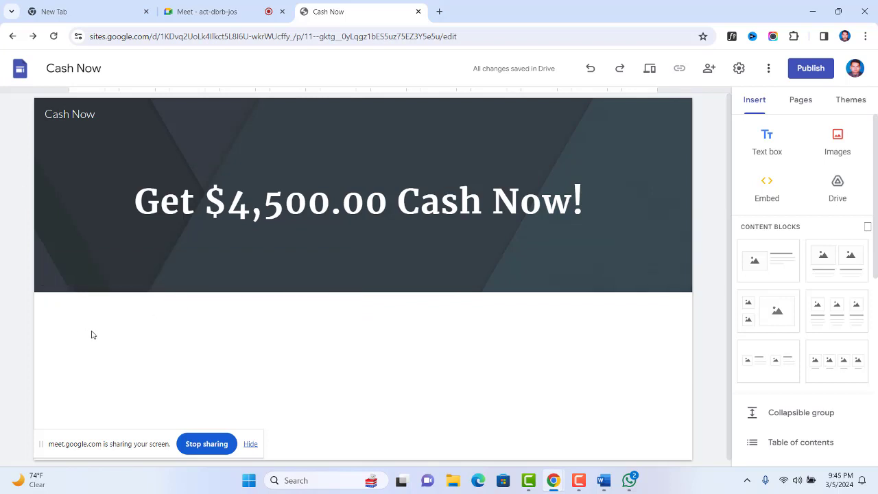
mouse_move(121, 288)
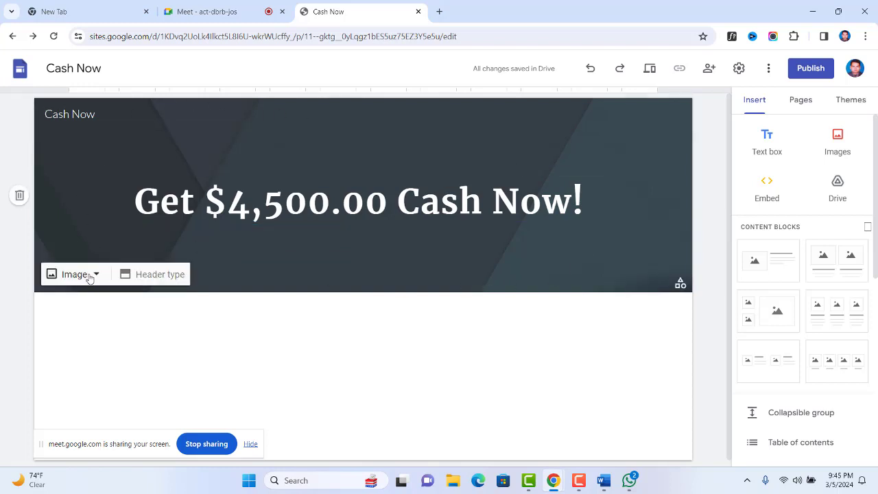
Look at header image choices without changing them, then insert a text box below the header
left_click(93, 275)
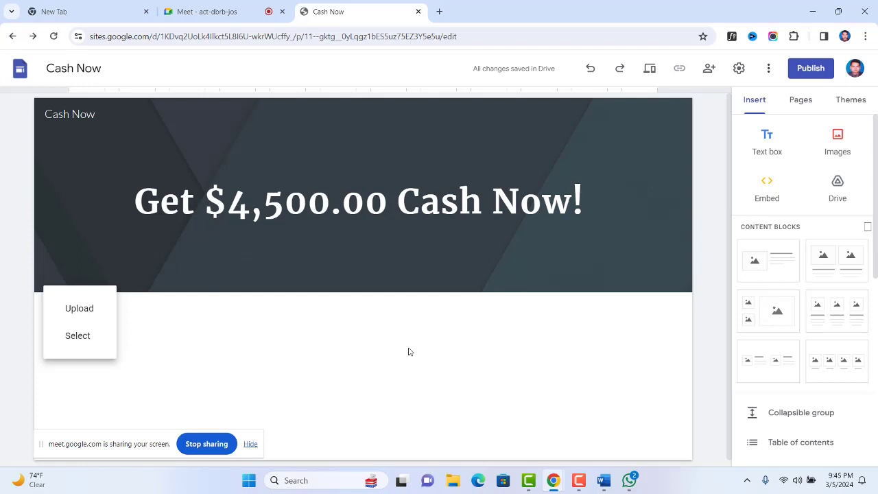
left_click(424, 314)
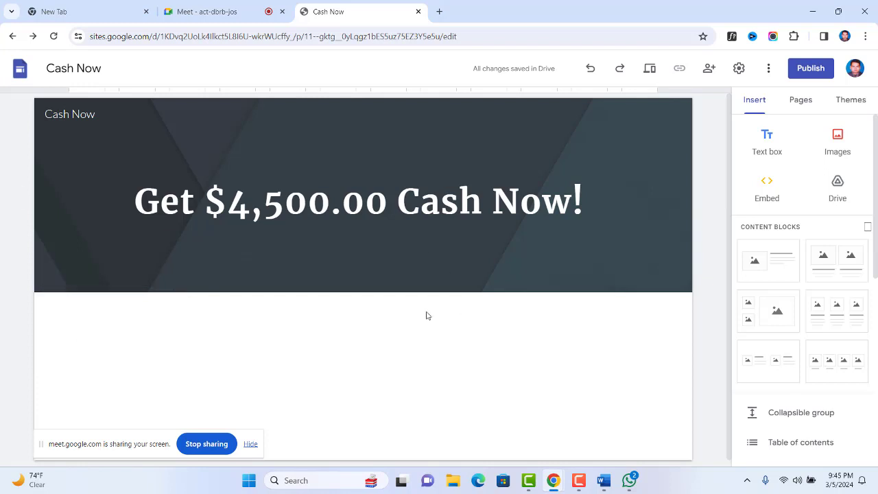
left_click(767, 149)
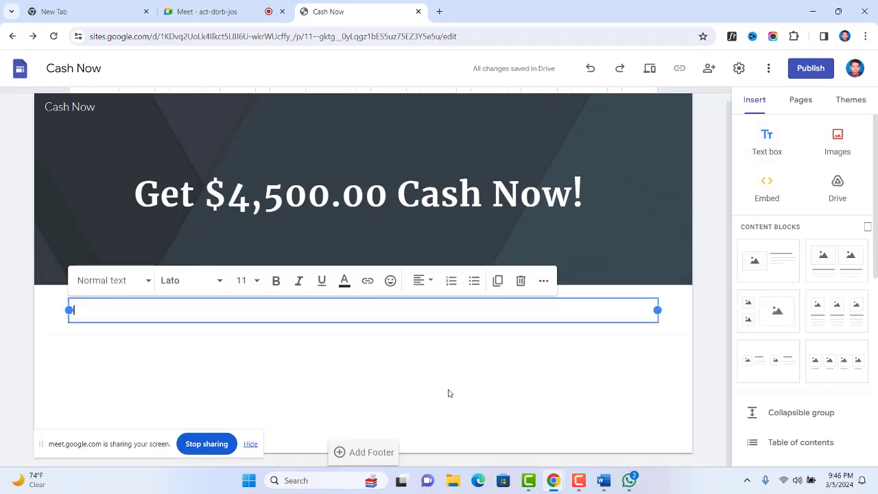
In Word, select the description 'Enter your information now for a chance to win.'
mouse_move(560, 488)
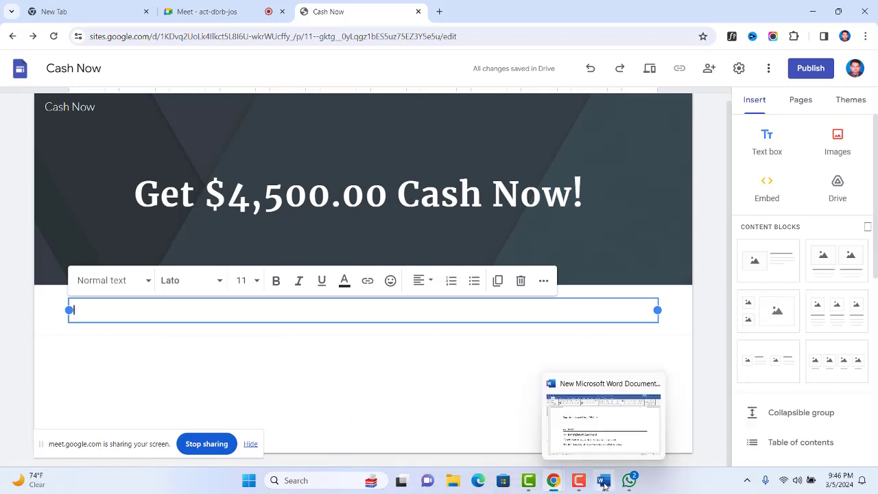
left_click(586, 456)
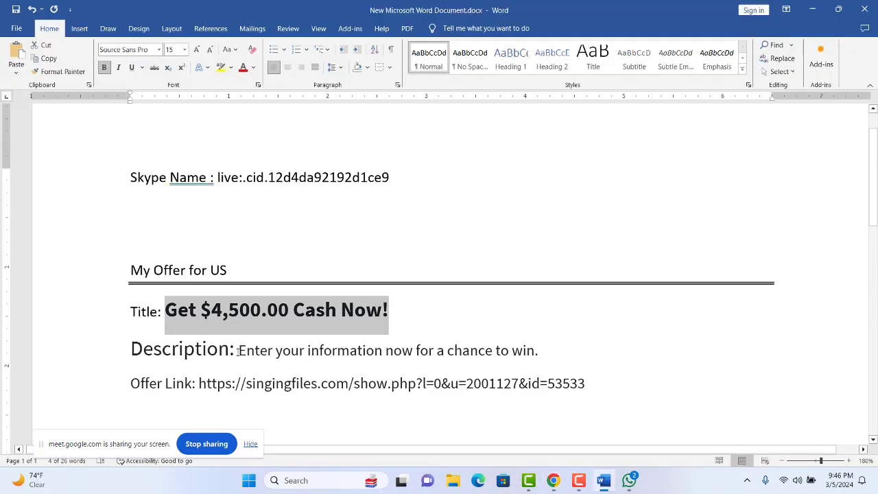
left_click_drag(241, 350, 537, 355)
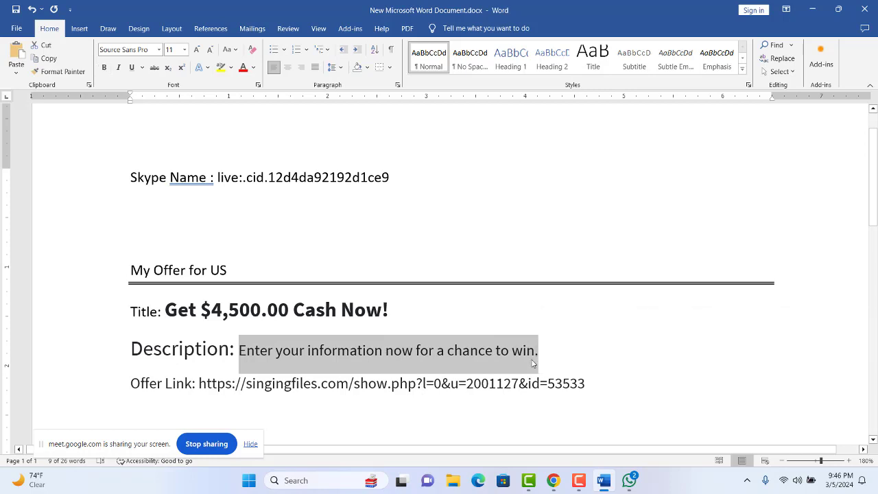
mouse_move(555, 481)
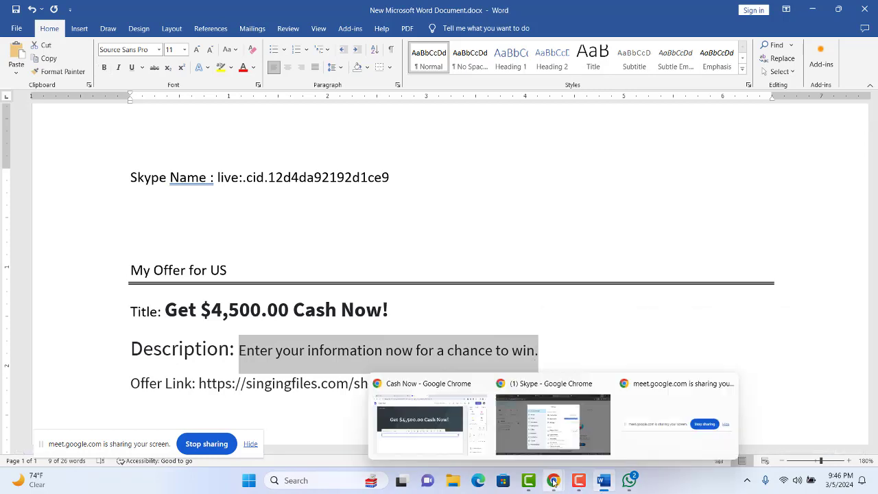
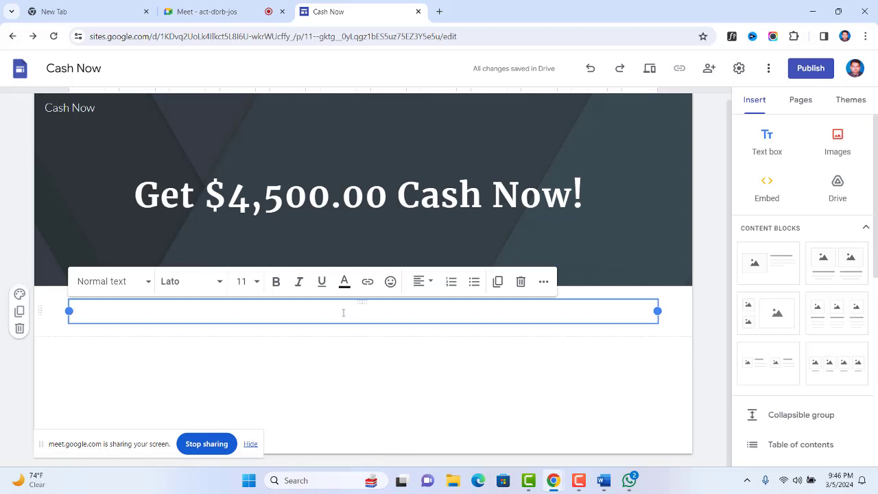
Paste the line 'Enter your information now for a chance to win.' and centre it
type("Enter your information now for a chance to win.")
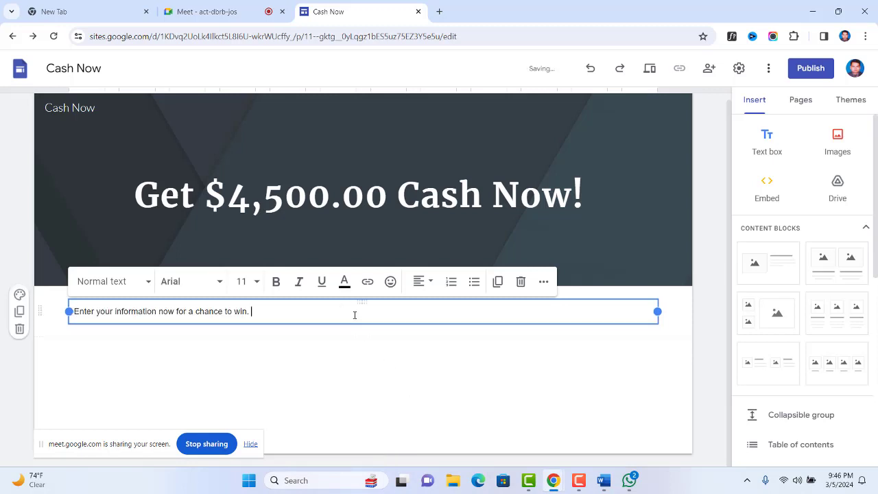
left_click(429, 284)
left_click(425, 346)
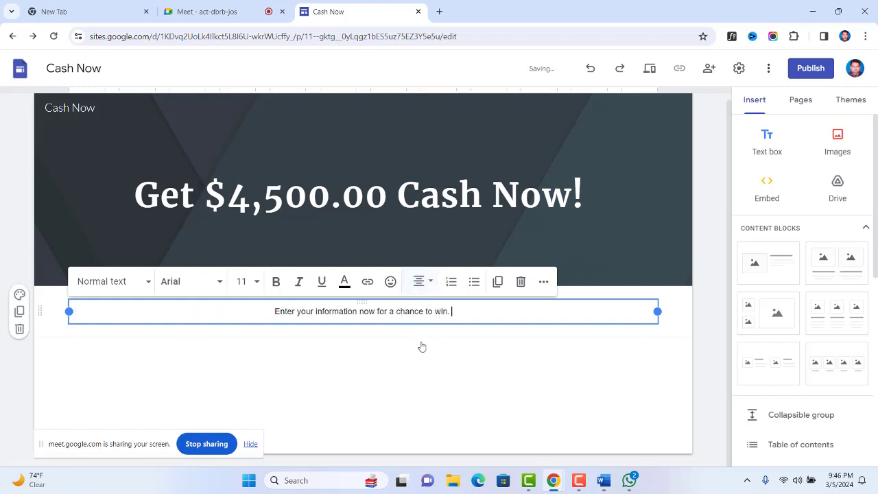
Set the description line's font size to 24
left_click_drag(457, 313, 266, 309)
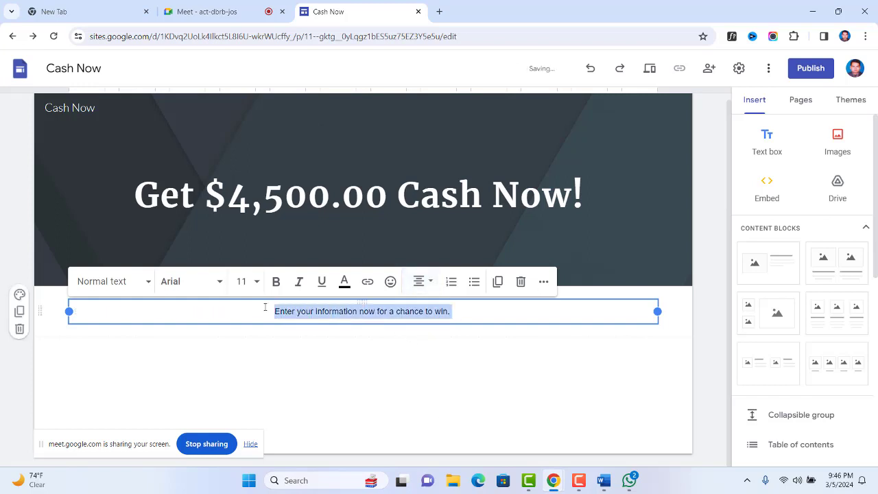
left_click(257, 288)
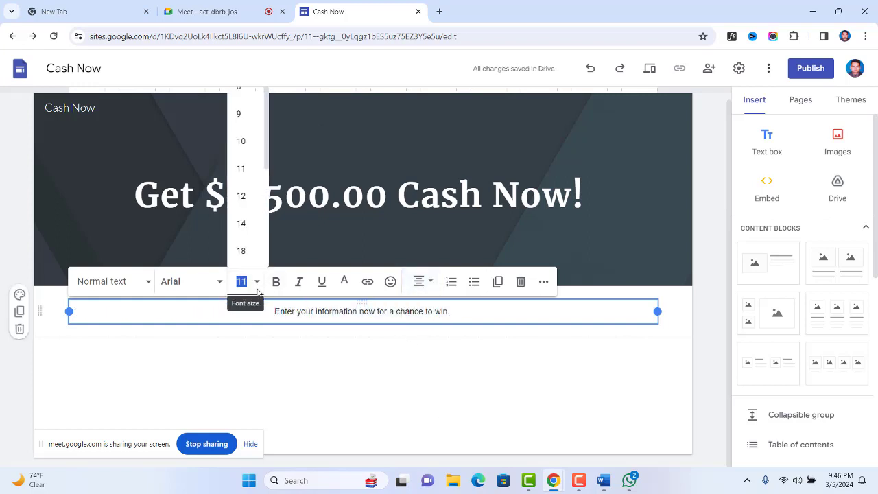
left_click(242, 251)
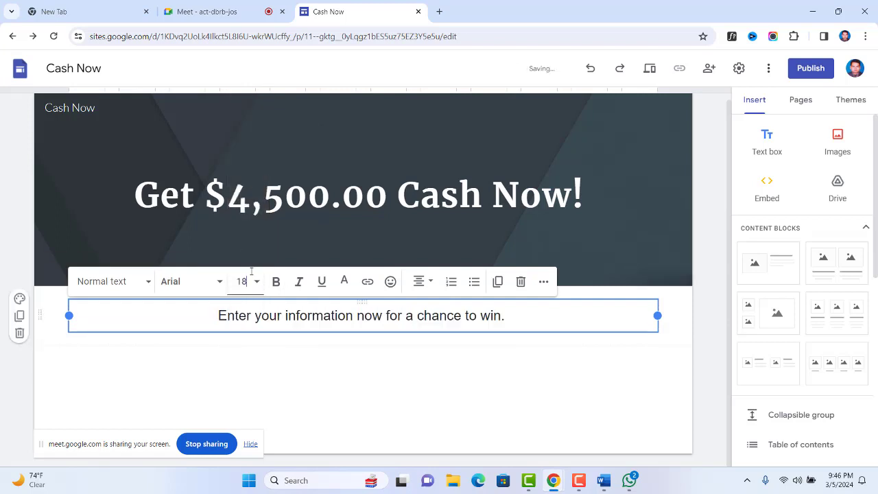
left_click(247, 281)
scroll(242, 258, "down", 2)
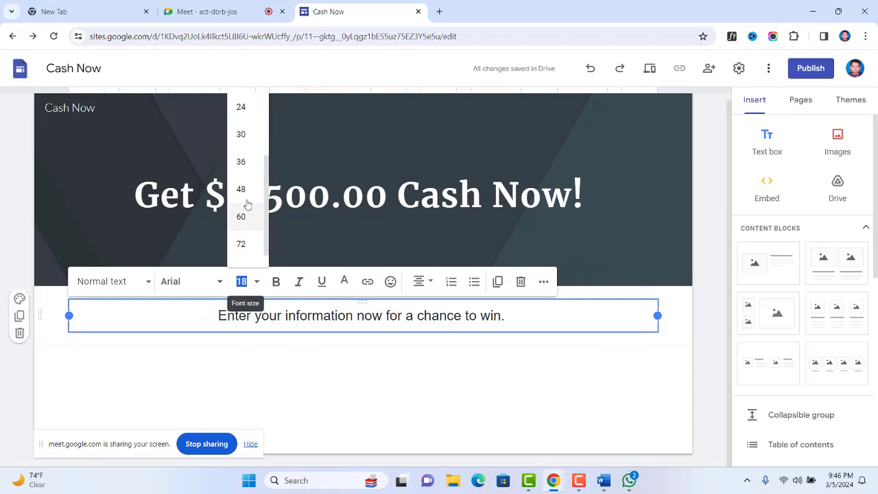
left_click(243, 114)
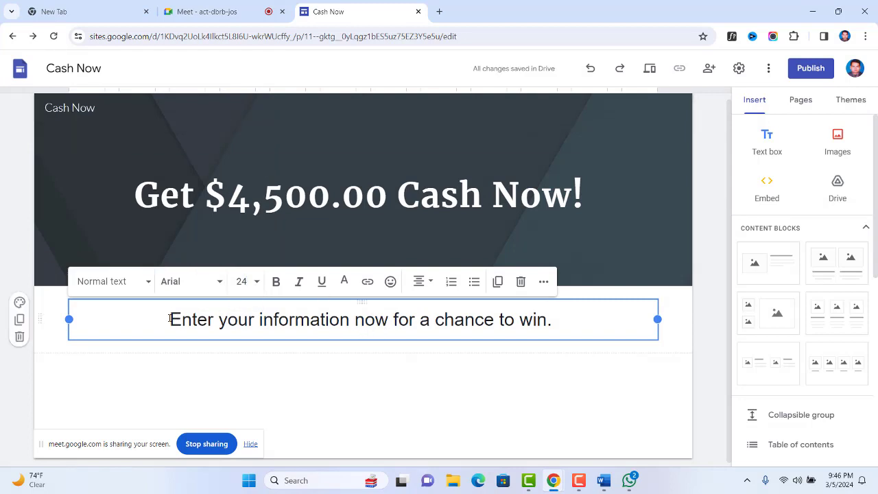
Make the whole description sentence bold and dark red
left_click_drag(171, 319, 553, 326)
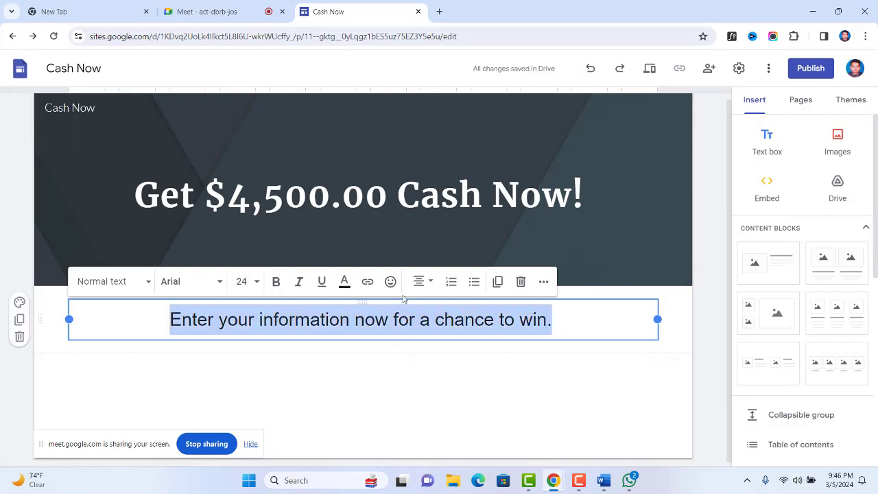
left_click(276, 282)
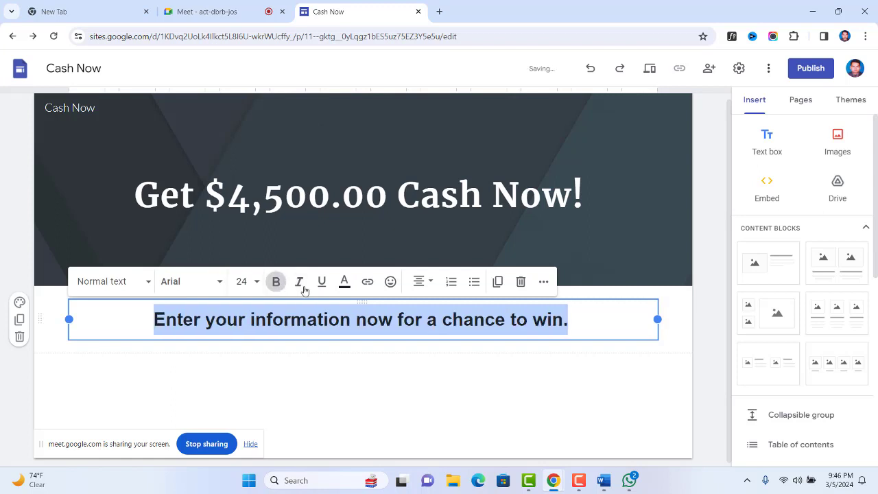
left_click(342, 283)
left_click(334, 220)
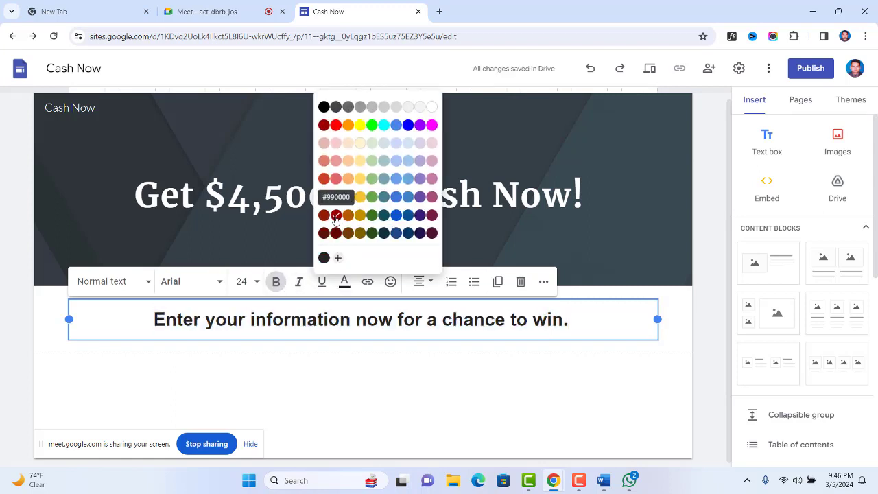
left_click(345, 390)
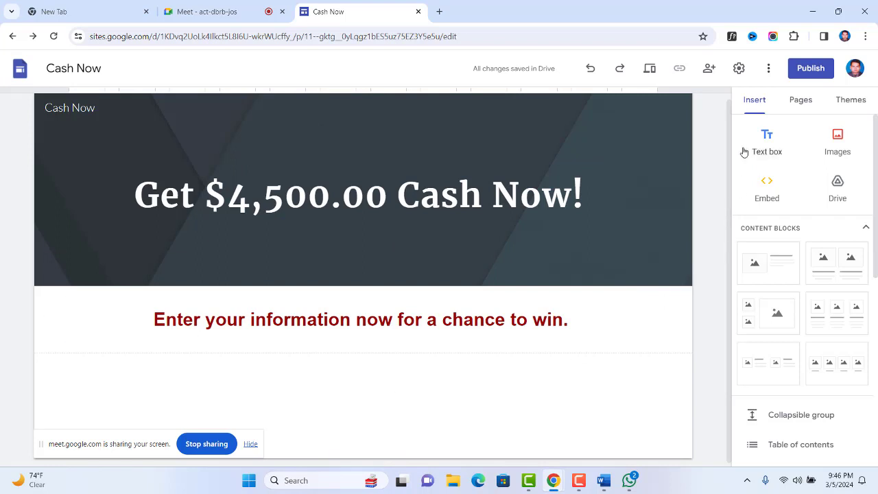
Insert a new button named 'Sign Up Now' with no link yet, then bring up the Word offer notes
scroll(835, 289, "down", 3)
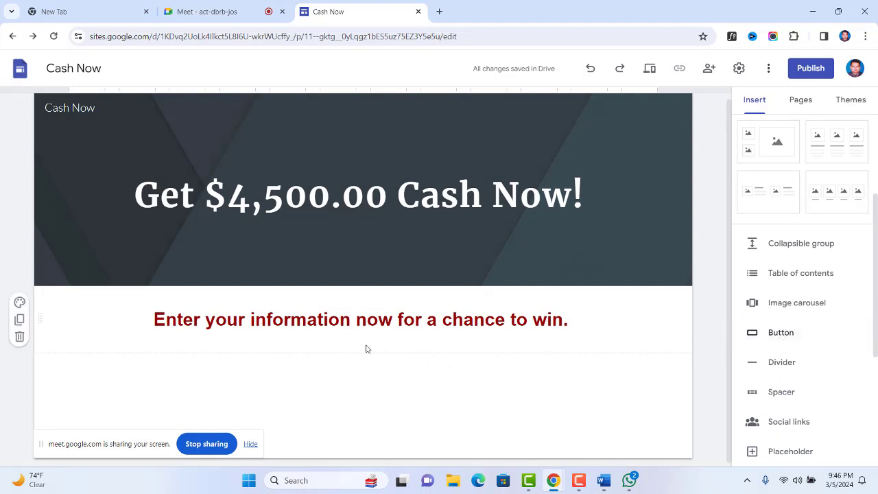
left_click(780, 334)
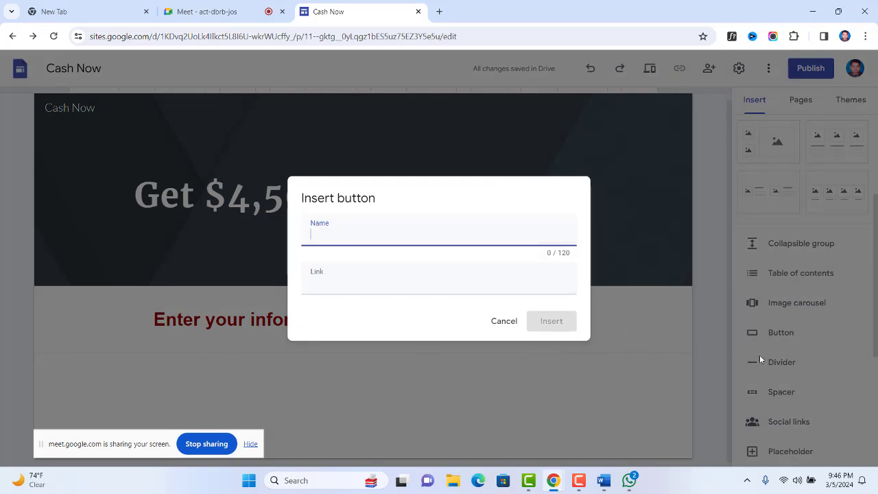
left_click(504, 321)
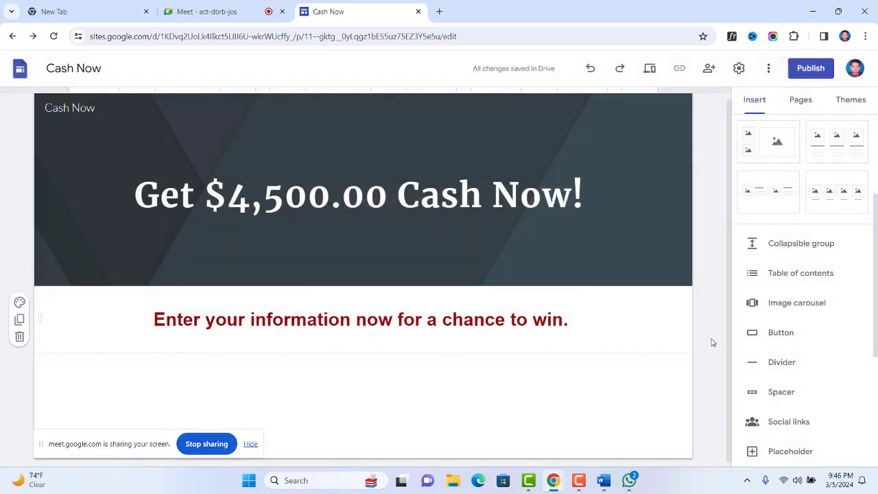
left_click(764, 336)
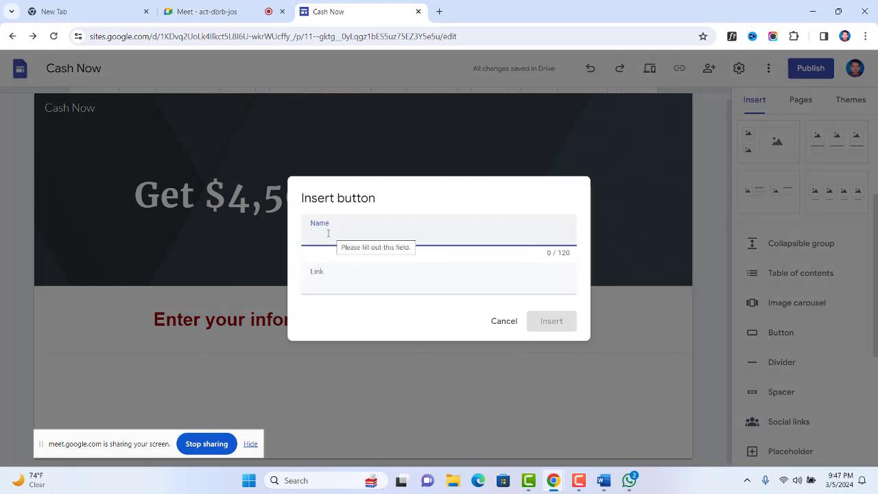
left_click(415, 192)
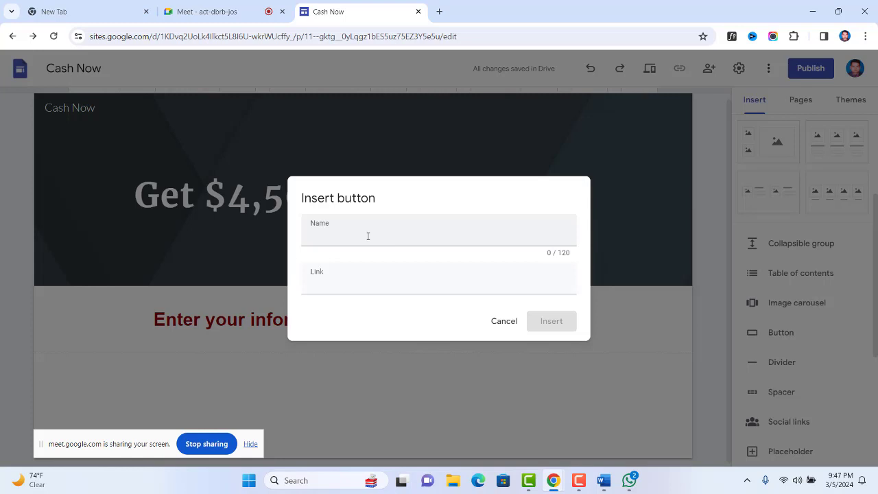
left_click(333, 232)
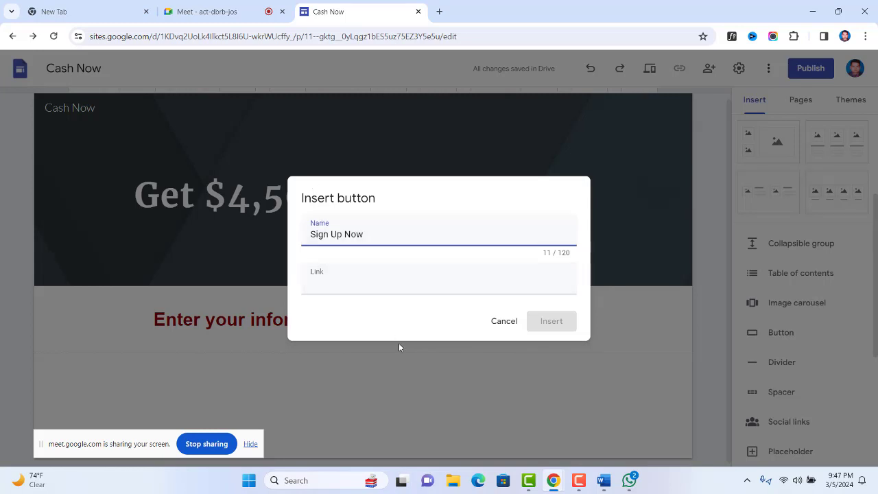
left_click(603, 480)
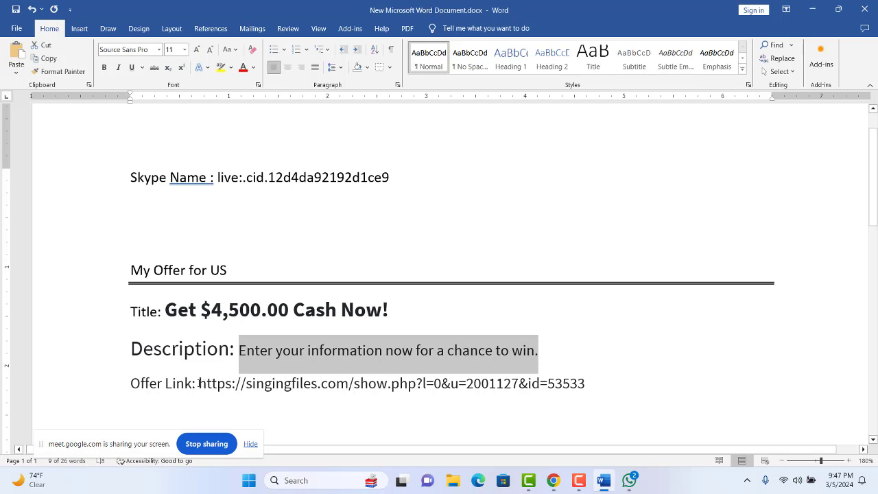
Highlight the Offer Link URL in the Word offer notes
left_click_drag(198, 383, 585, 386)
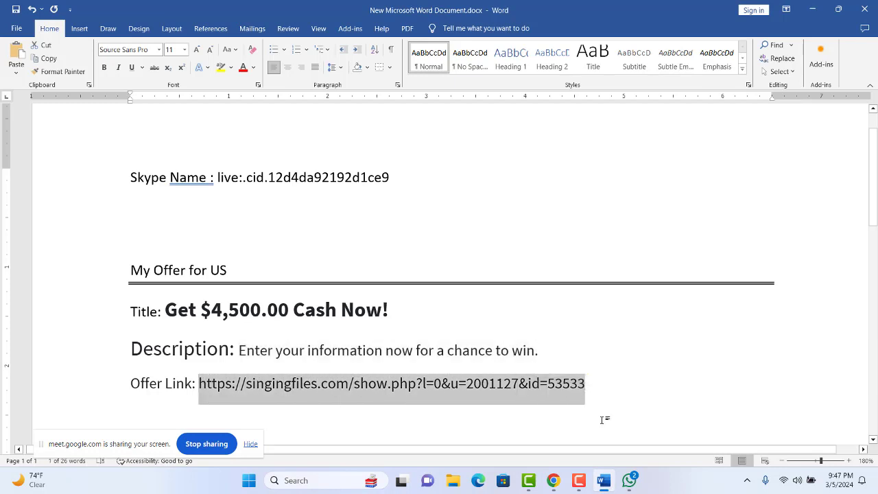
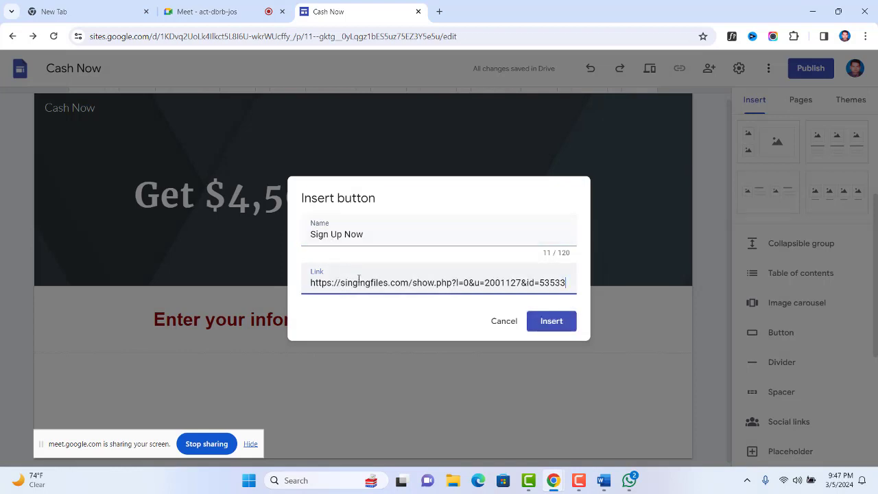
Insert the Sign Up Now button linking to the offer page and center it in its section
left_click(552, 322)
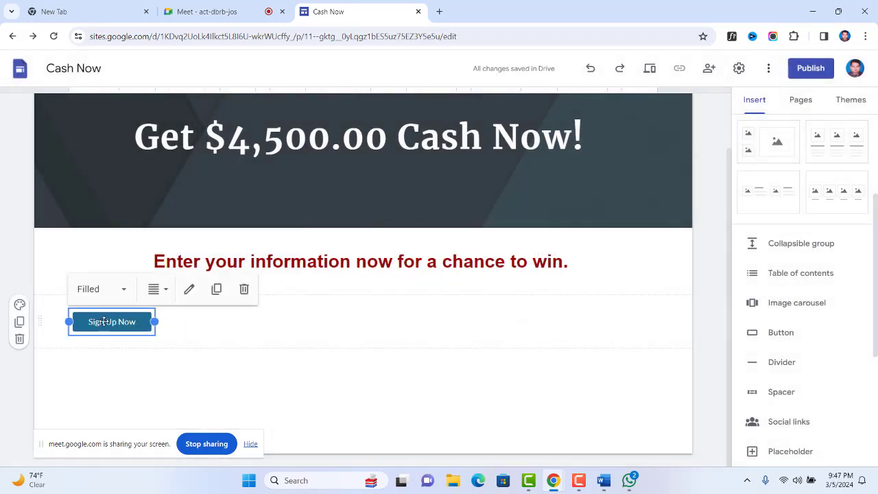
left_click_drag(103, 321, 376, 306)
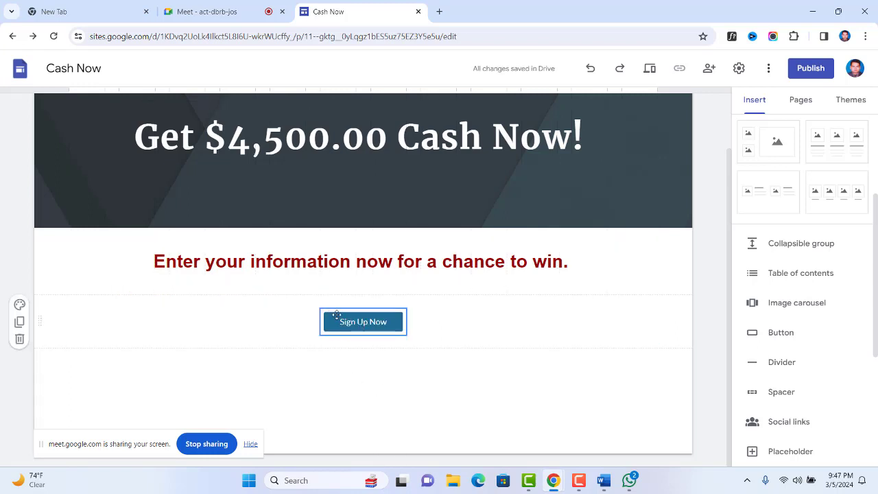
left_click(336, 314)
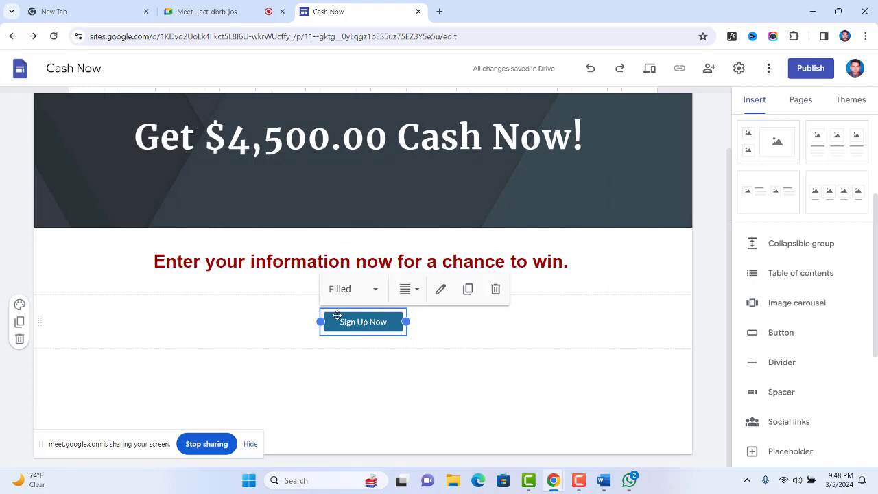
left_click(414, 293)
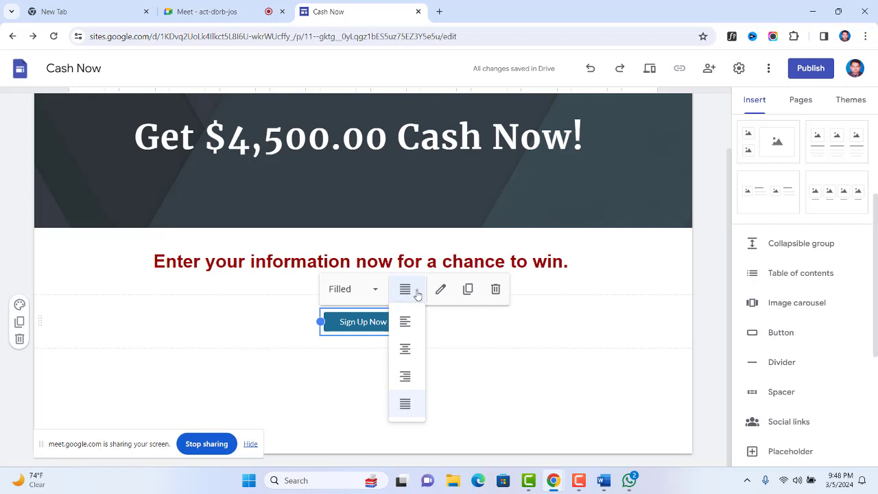
left_click(464, 364)
left_click(395, 322)
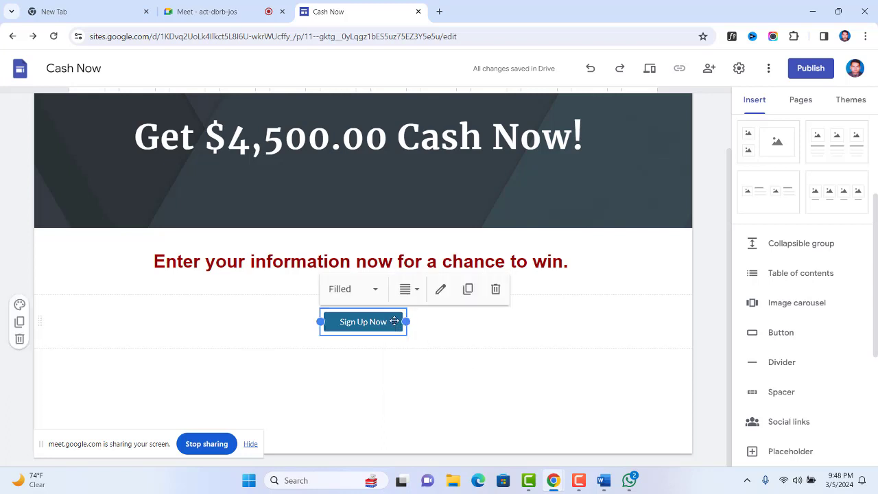
left_click(376, 289)
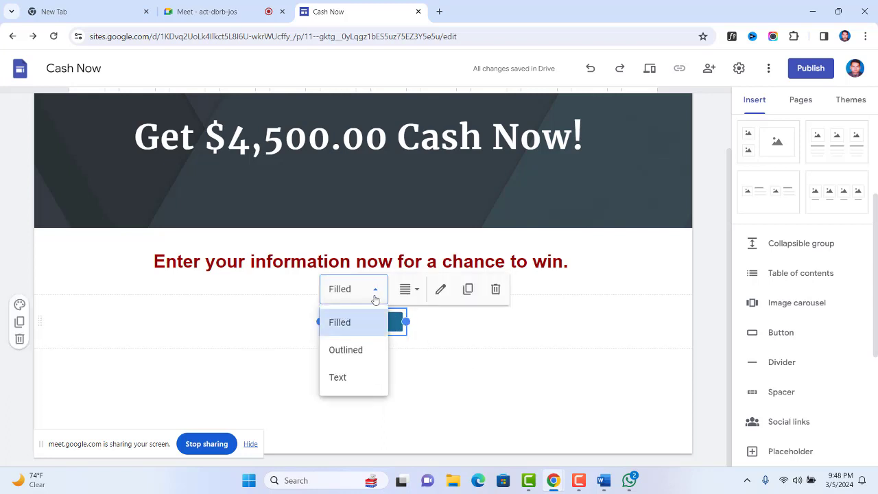
left_click(354, 350)
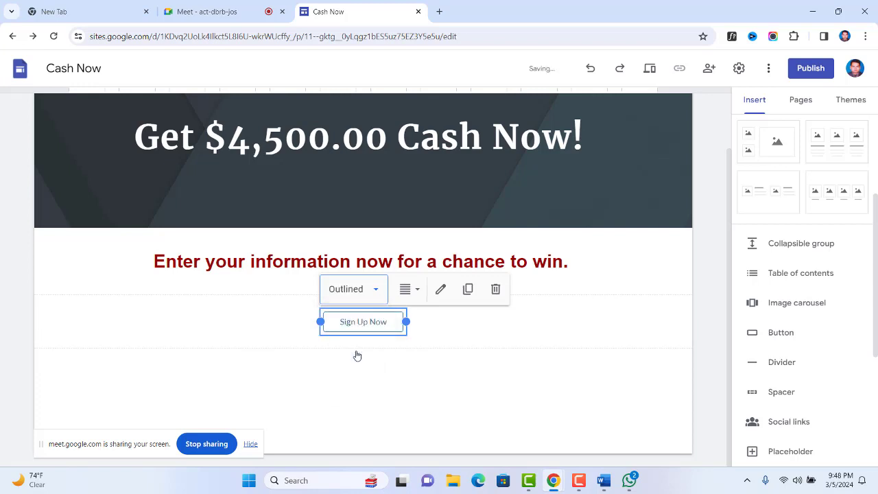
left_click(376, 289)
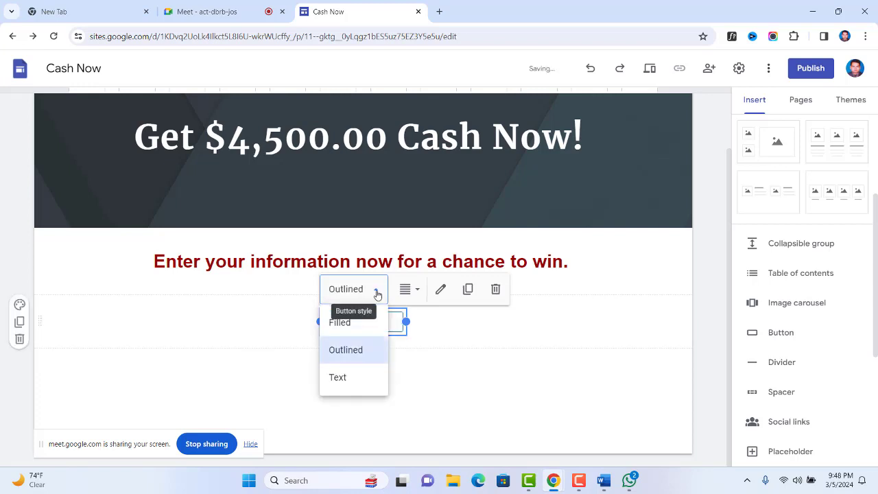
left_click(348, 324)
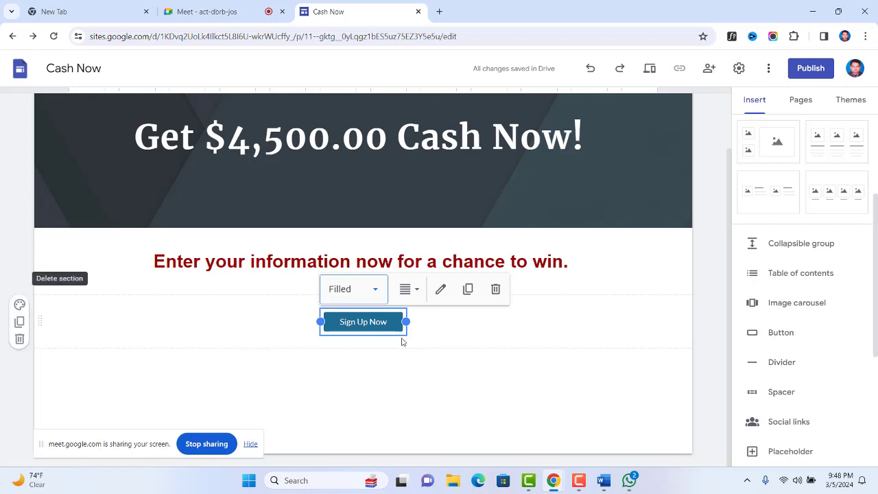
Try the light grey section style, then give the Sign Up Now section the blue Style 3 color
left_click(19, 308)
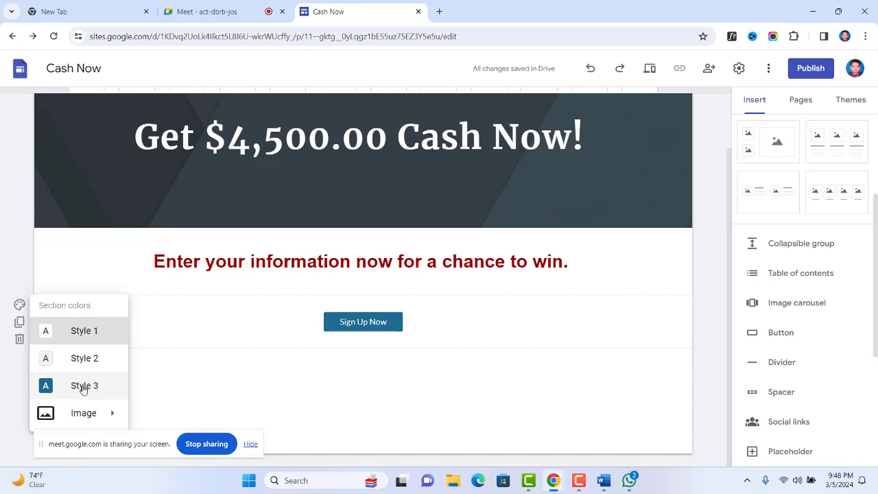
left_click(19, 305)
left_click(19, 305)
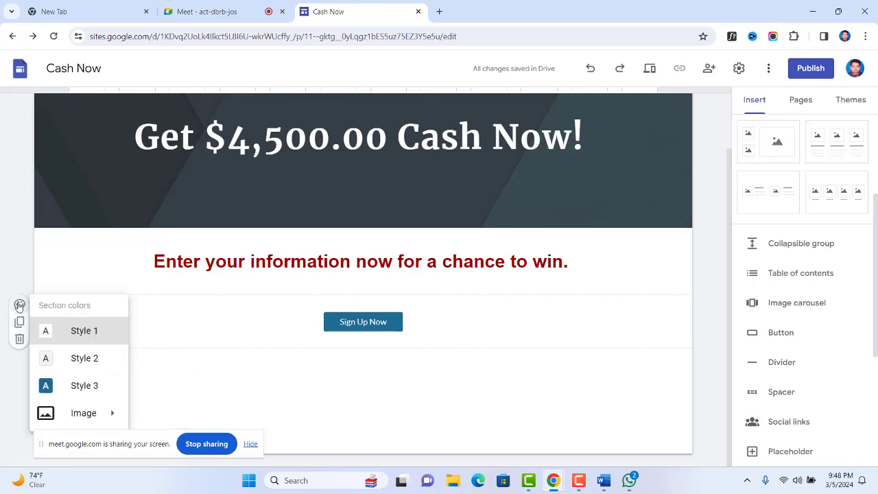
left_click(92, 358)
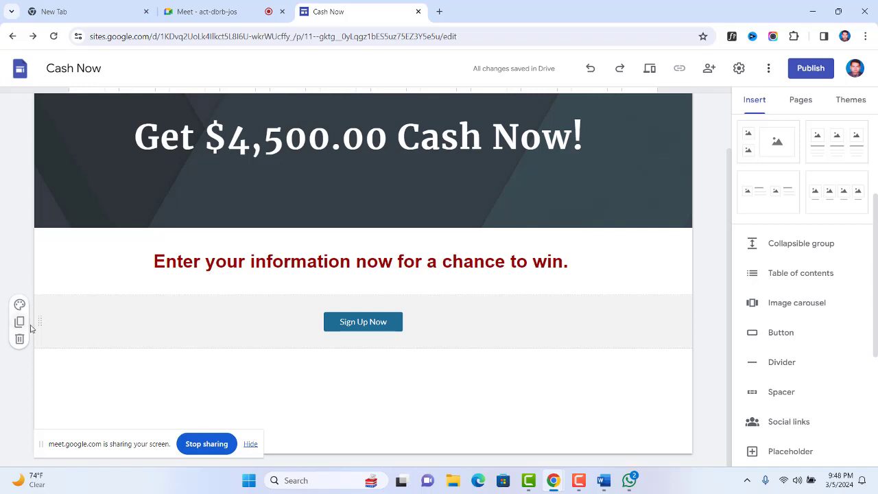
left_click(20, 305)
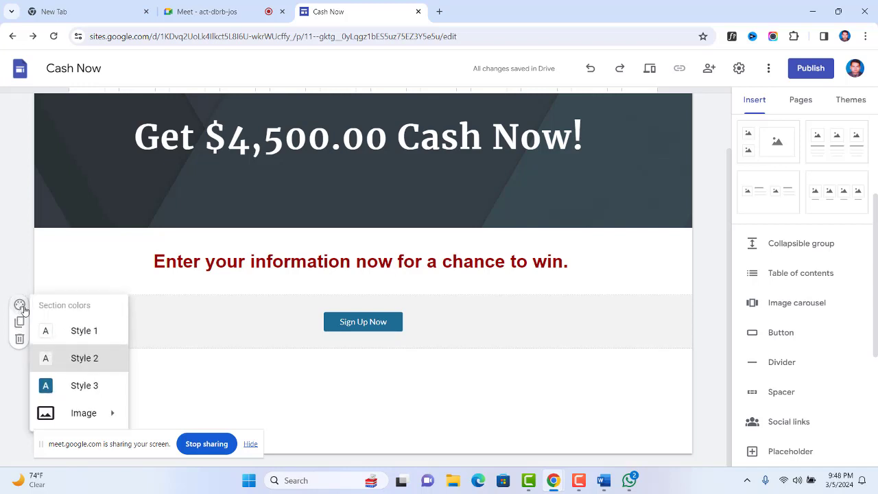
left_click(85, 392)
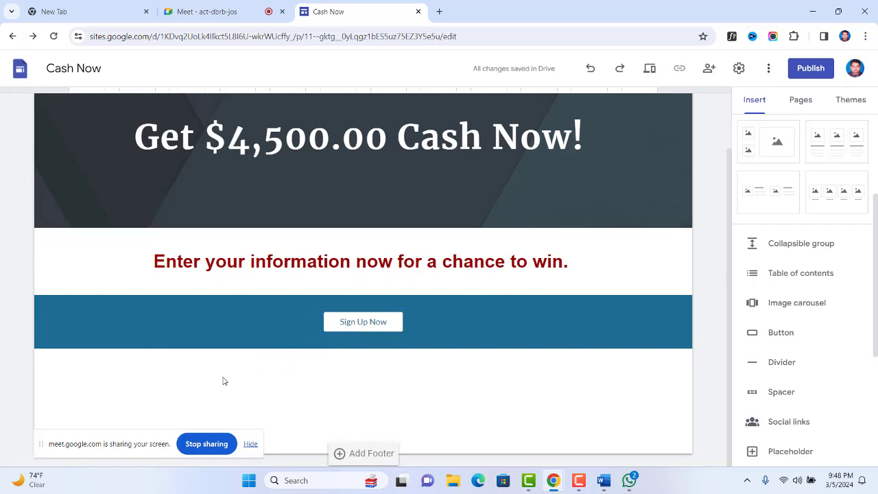
left_click(356, 325)
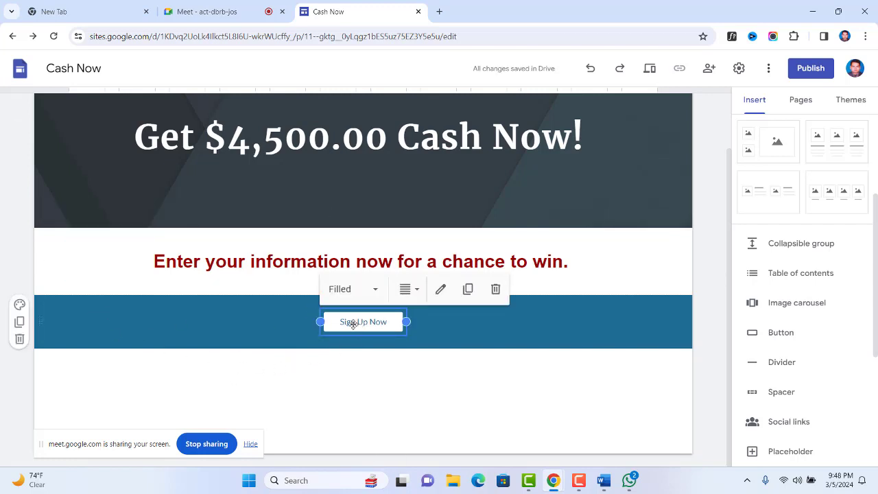
left_click(364, 371)
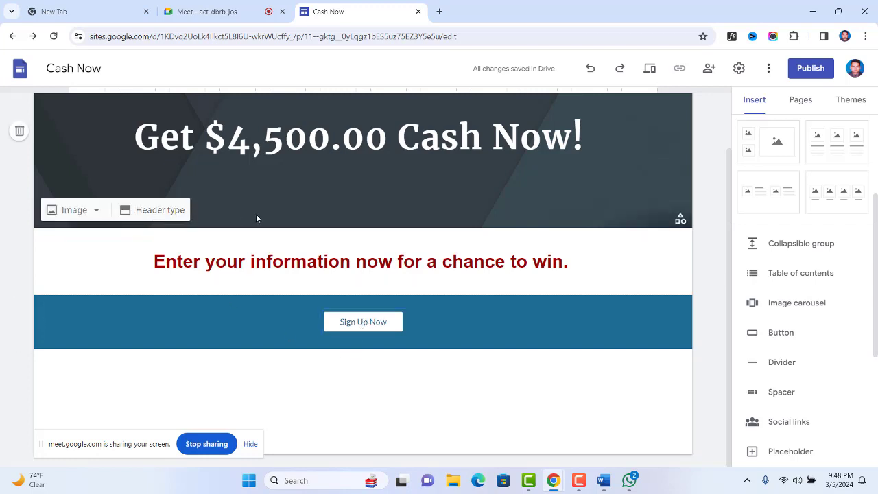
left_click(365, 323)
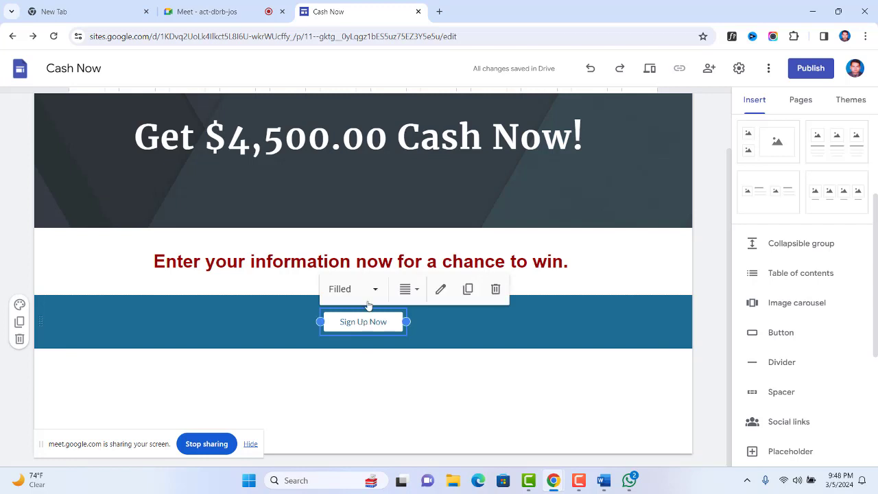
left_click(441, 289)
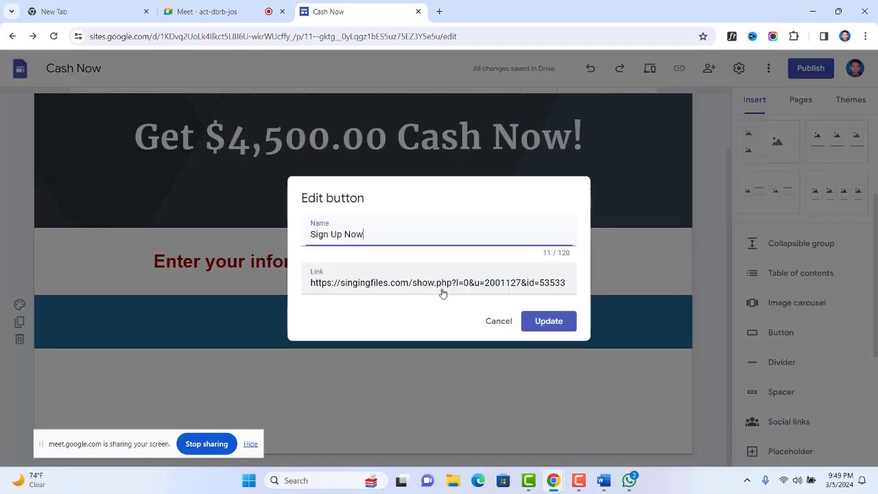
left_click(536, 323)
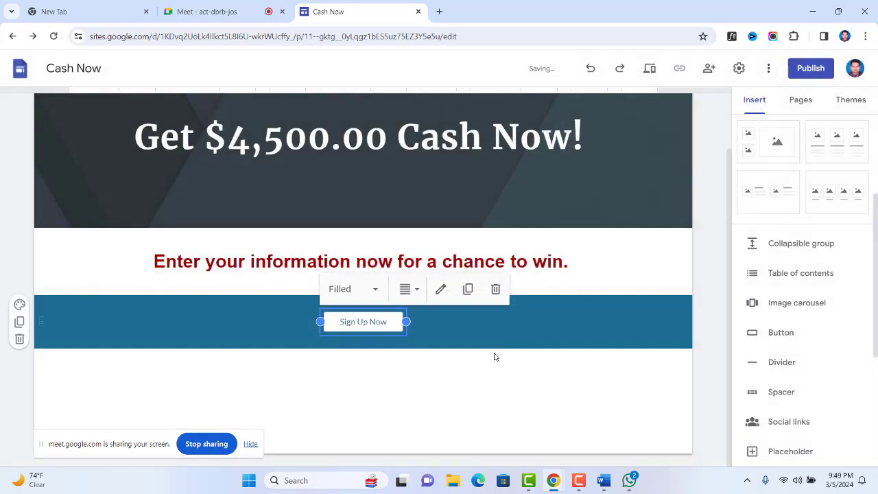
left_click(497, 432)
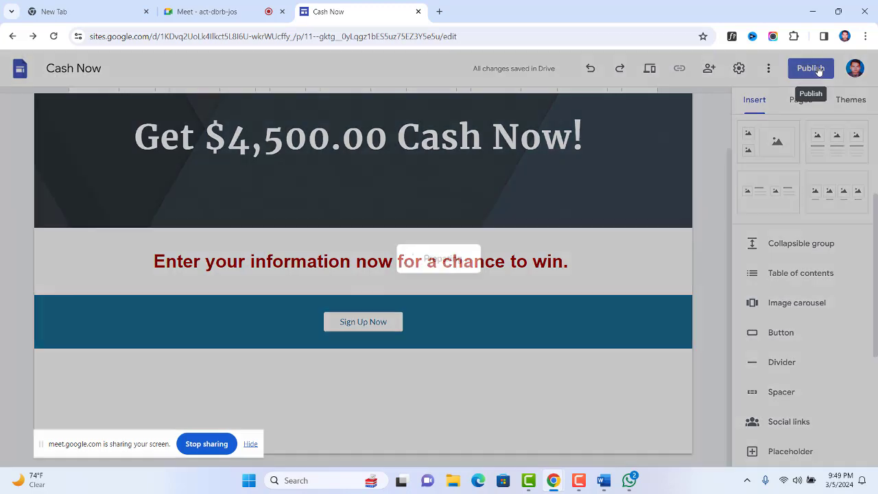
Publish the Cash Now site at the web address cashoffer247 and display its published link
left_click(817, 70)
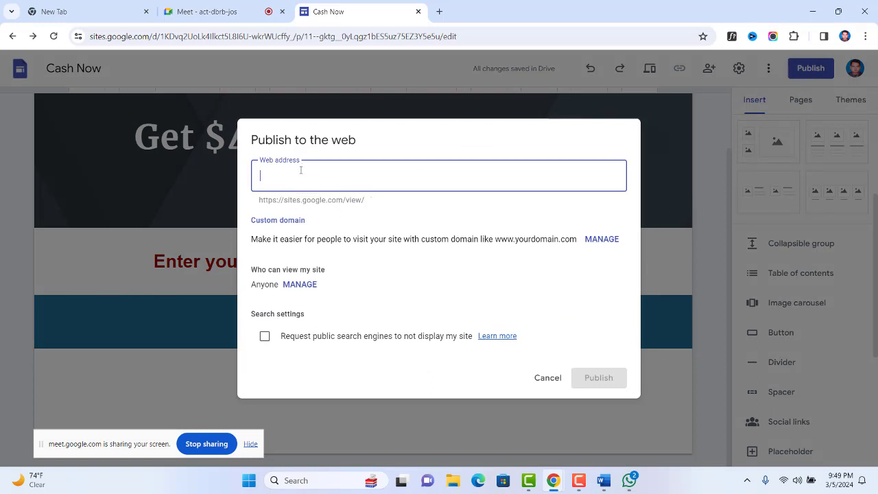
type("cash")
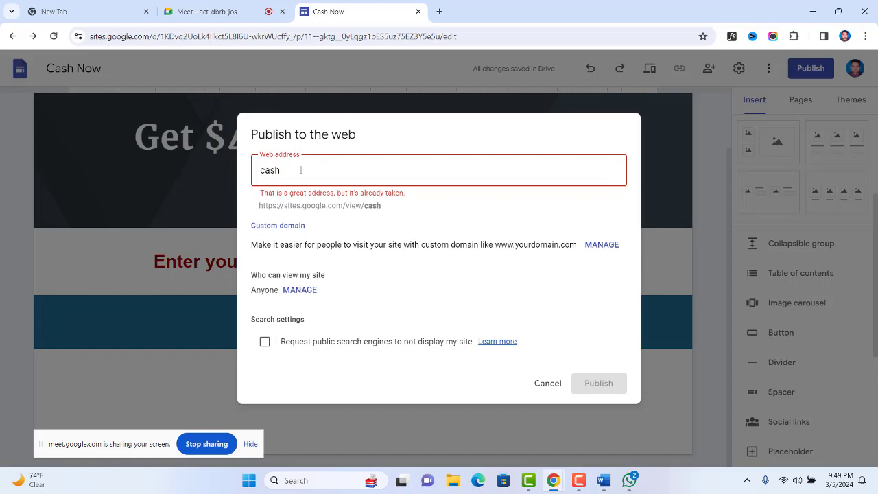
type("offer24")
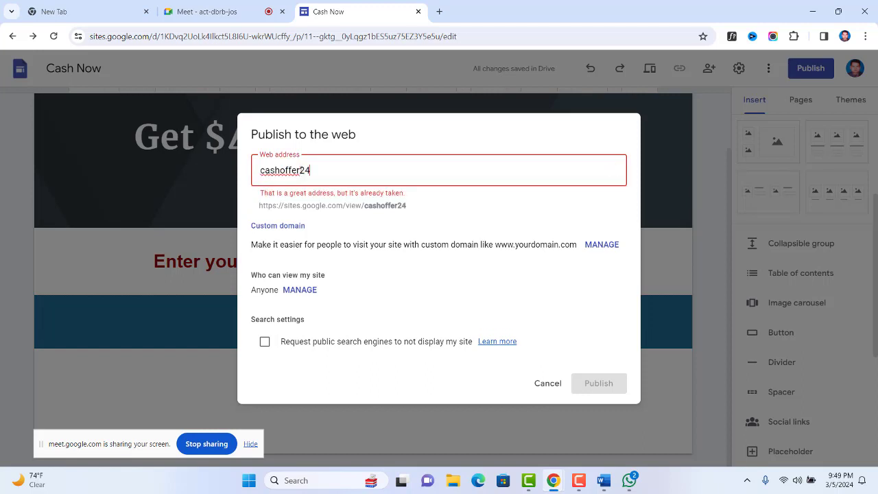
type("7")
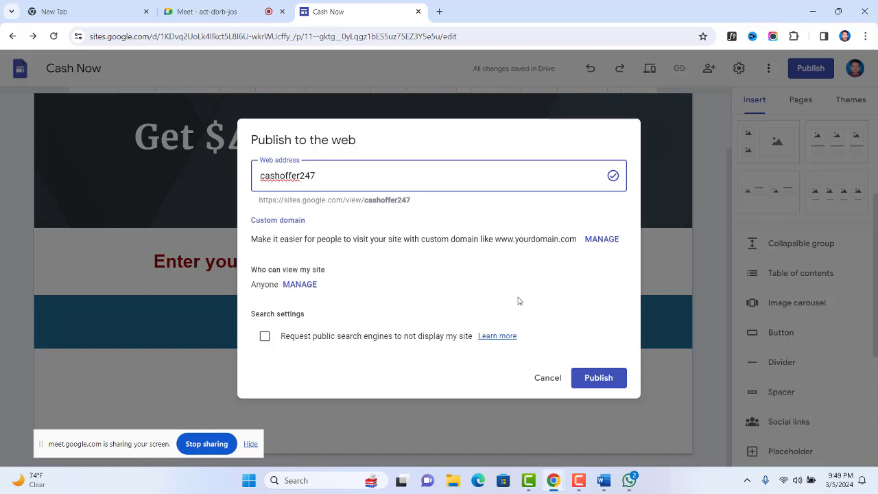
left_click(607, 380)
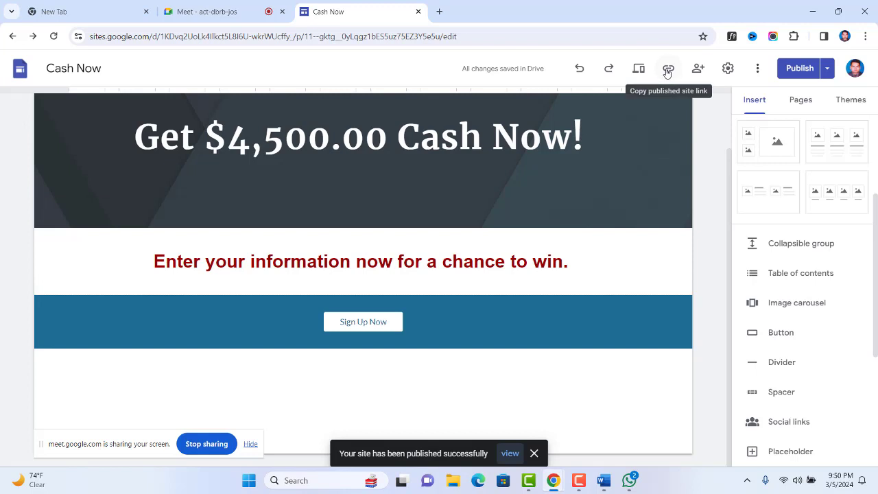
left_click(667, 72)
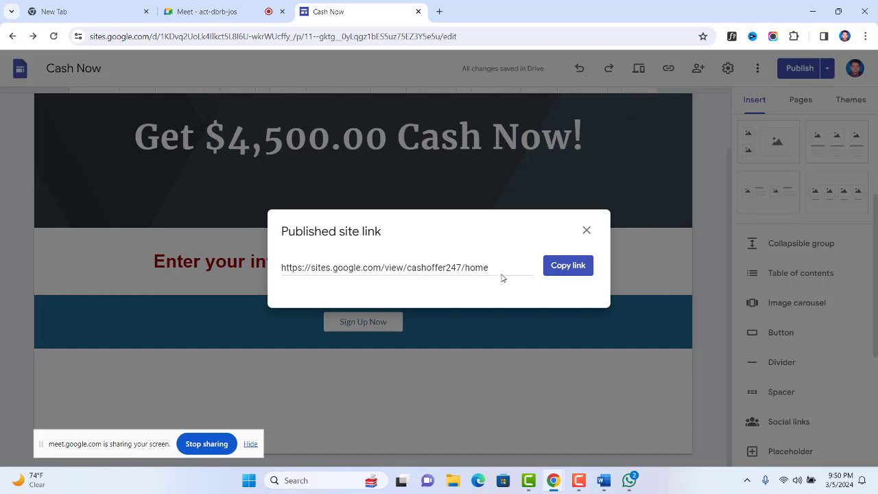
Copy the published cashoffer247 site link and switch to the Word offer document
left_click(566, 267)
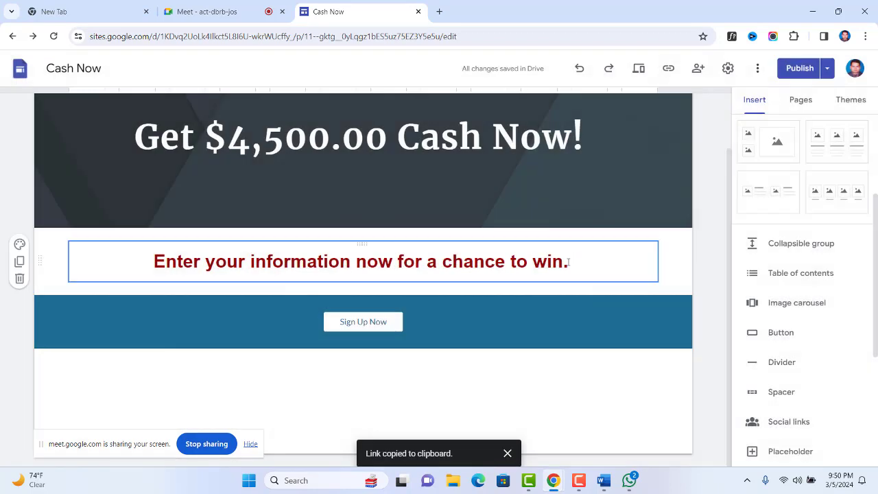
left_click(603, 480)
Add an 'Affiliate Link' line with the pasted cashoffer247 URL, then a 'Short Link' label below
left_click(606, 382)
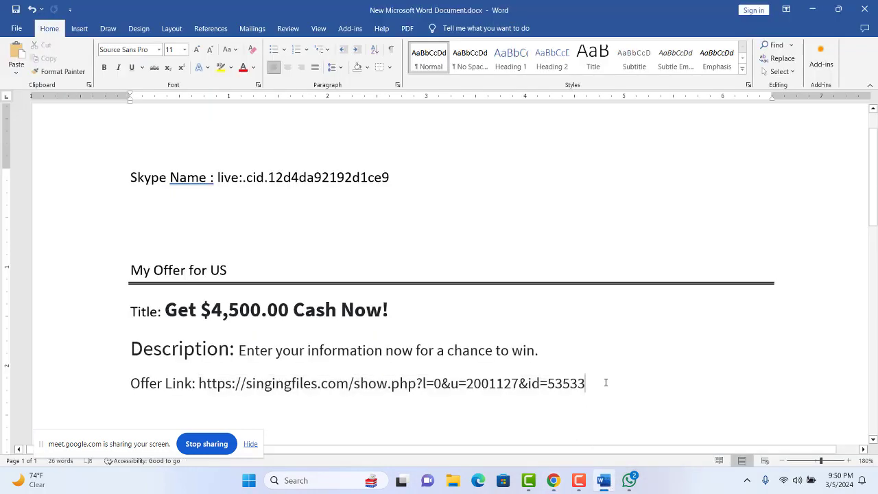
key("Return")
key("Return")
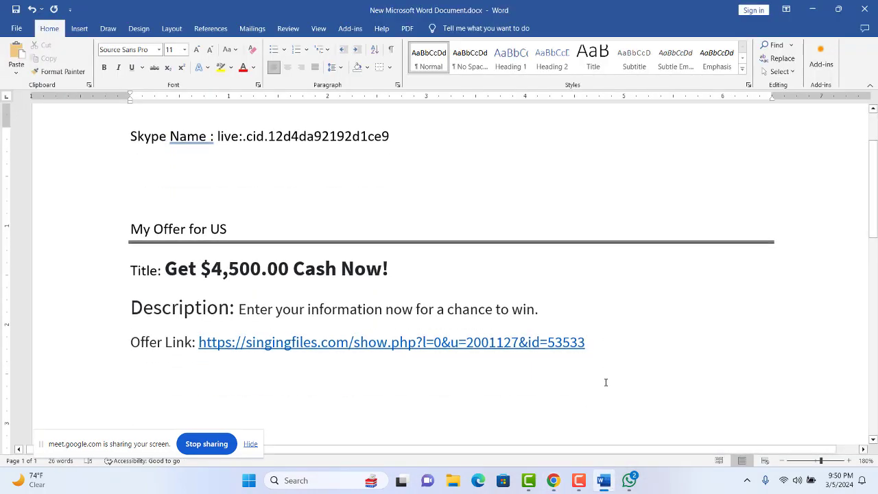
type("Af")
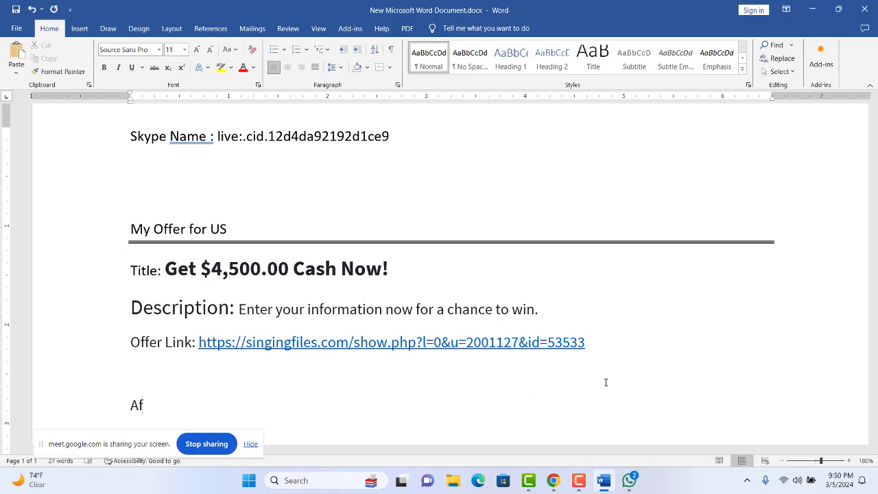
type("filiate Link:")
key("ctrl+v")
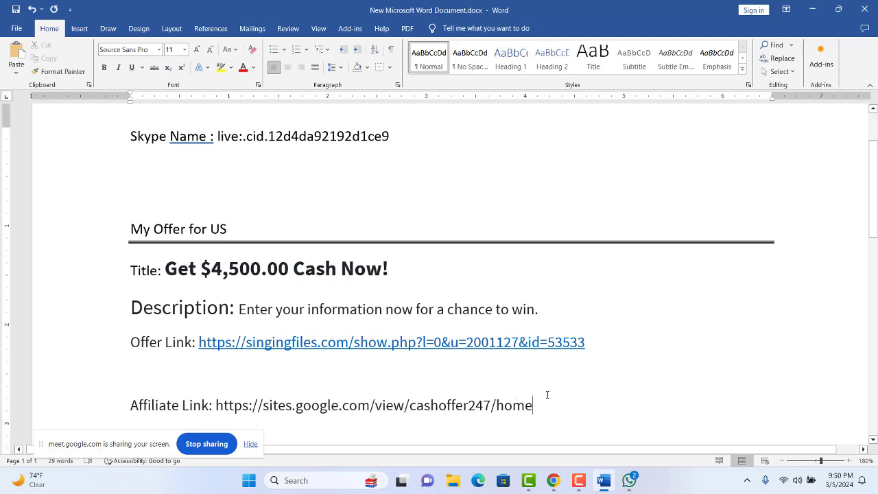
key("Return")
scroll(570, 399, "down", 3)
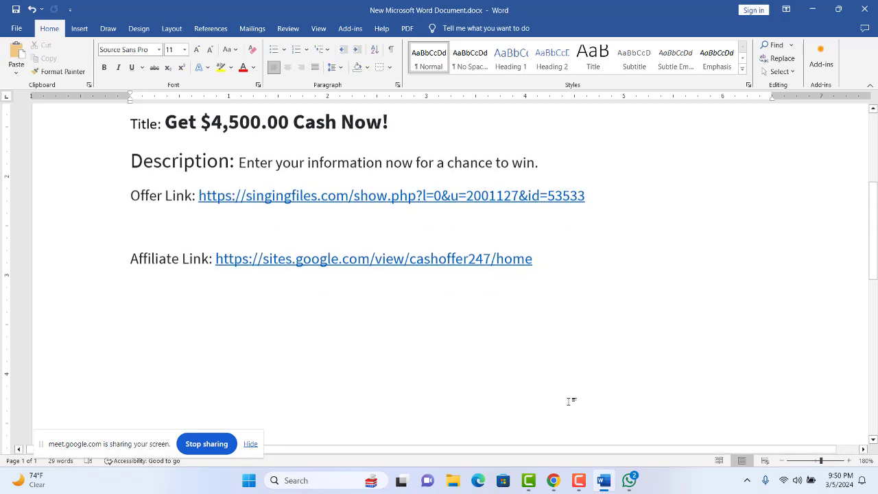
type("S")
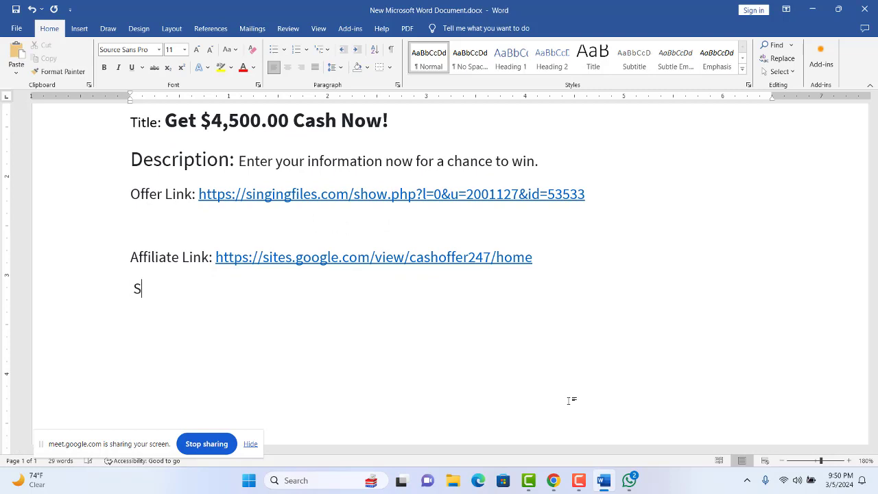
type("hort Link:")
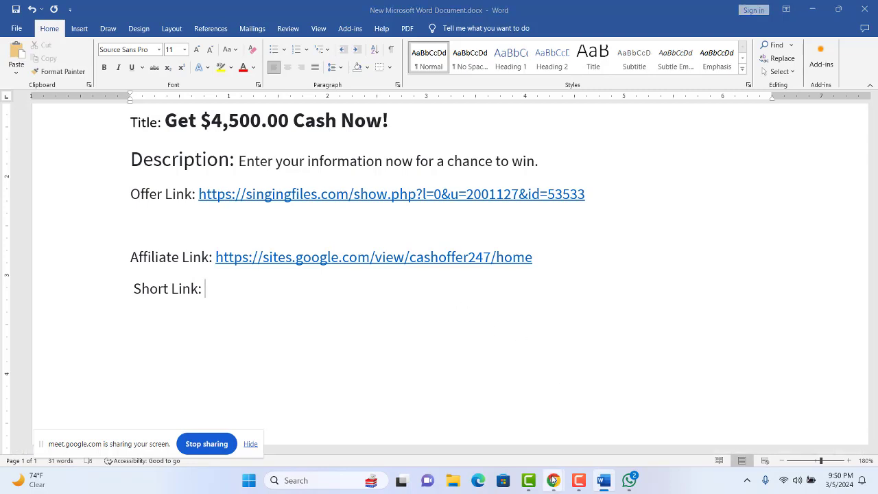
Open a new Chrome tab and search Google for 'tinny'
mouse_move(556, 480)
left_click(470, 434)
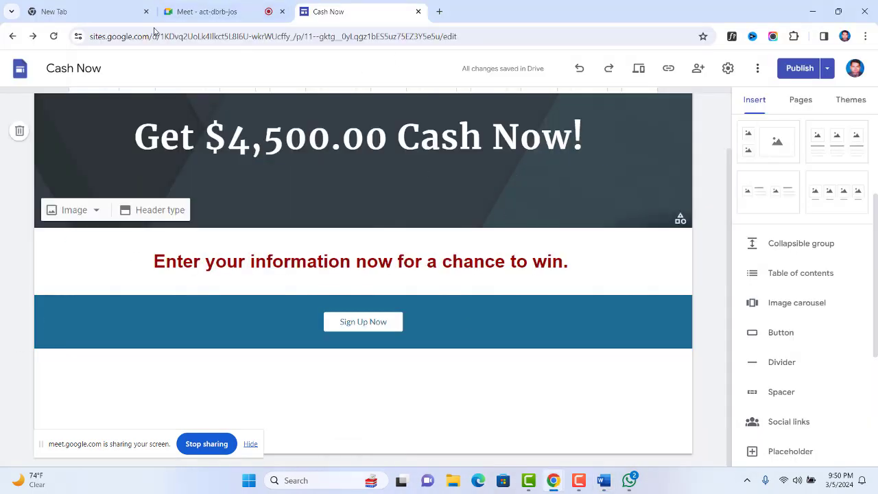
left_click(440, 12)
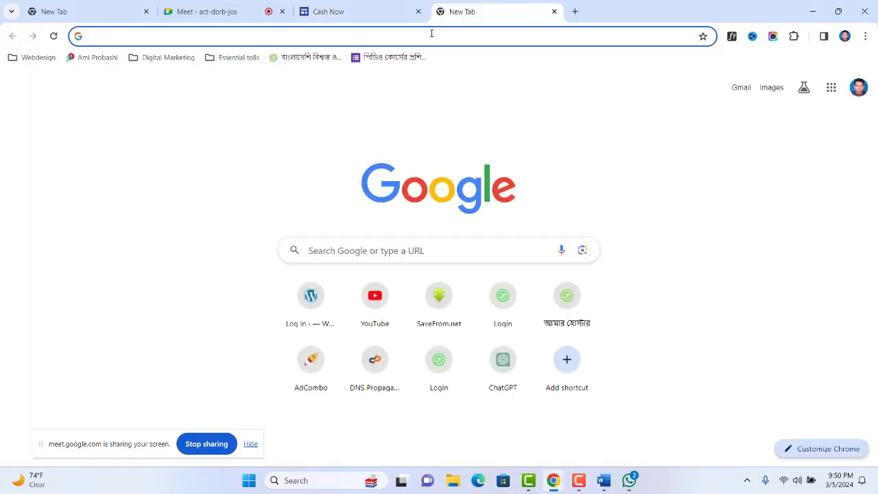
left_click(431, 33)
type("tinny")
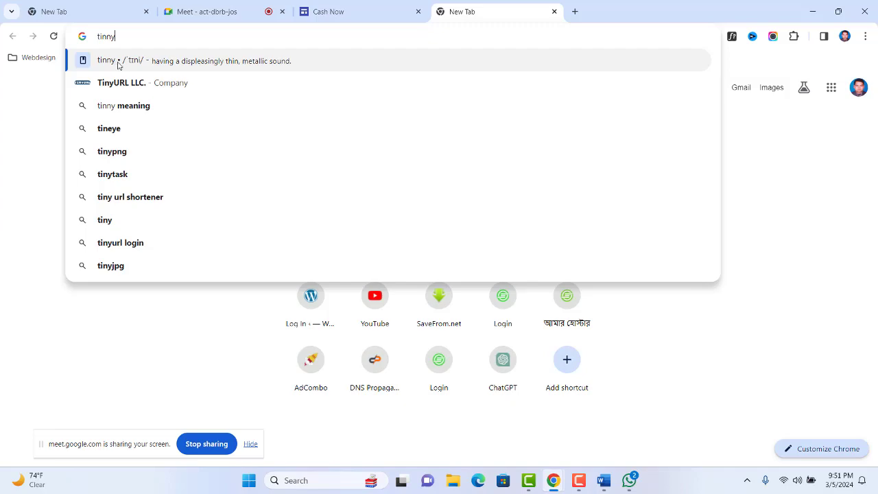
left_click(118, 62)
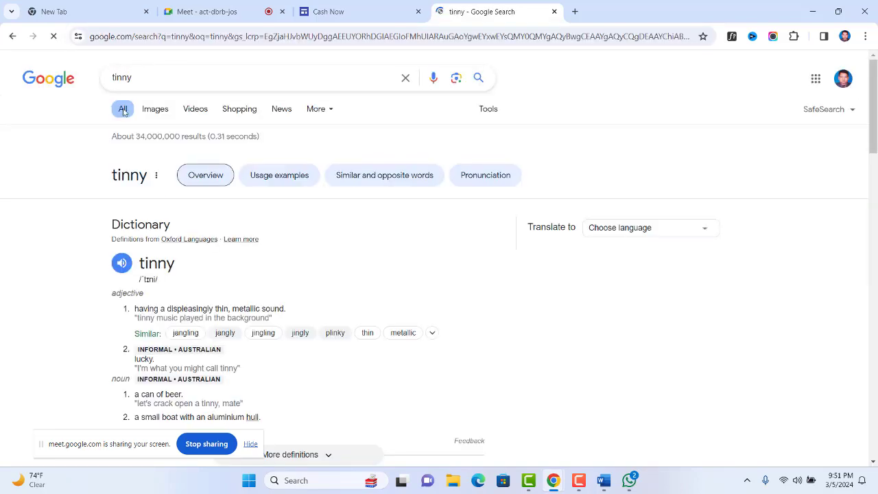
Refine the search to 'tiny url shortener', open TinyURL's page, and bring WhatsApp forward
scroll(157, 237, "down", 5)
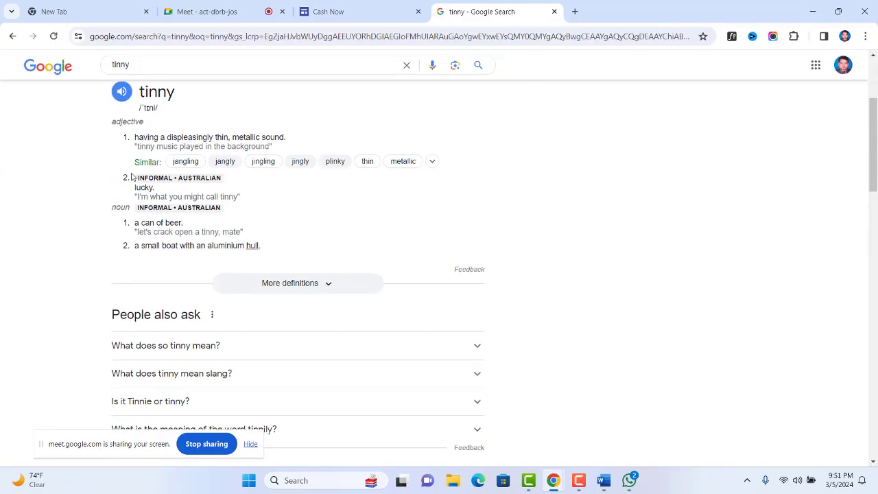
scroll(157, 237, "down", 1)
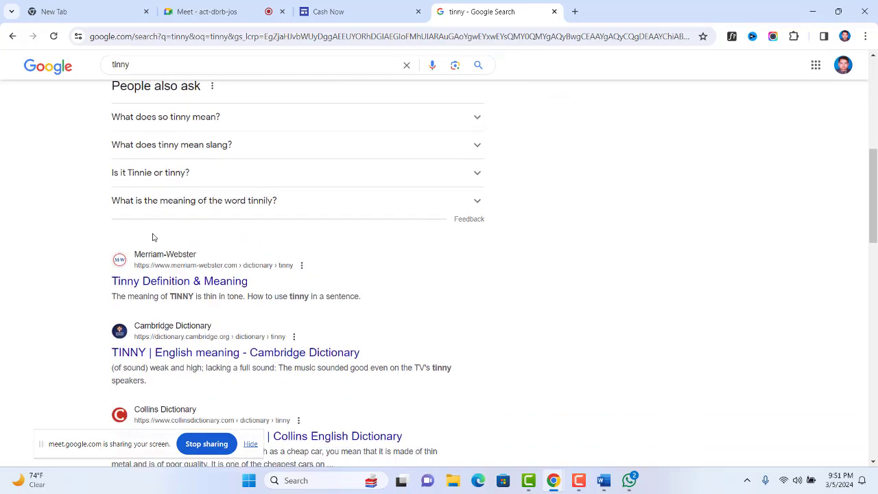
scroll(205, 326, "down", 3)
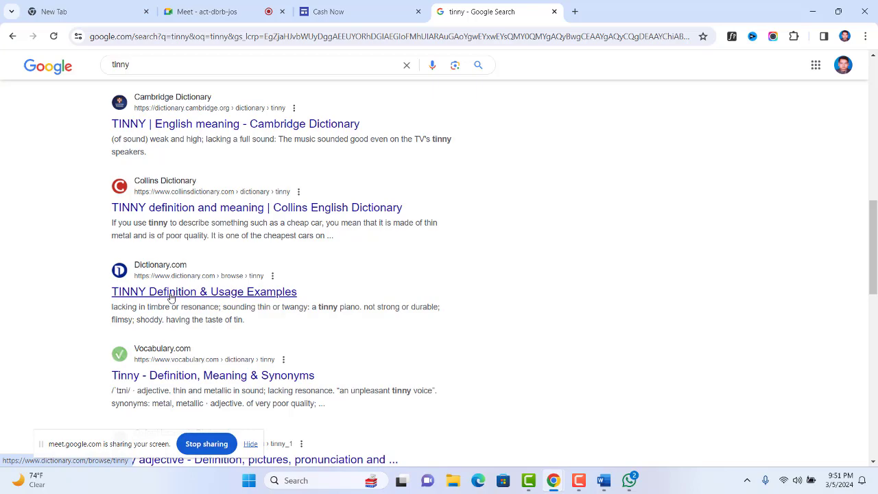
scroll(168, 288, "up", 10)
key("ctrl+a")
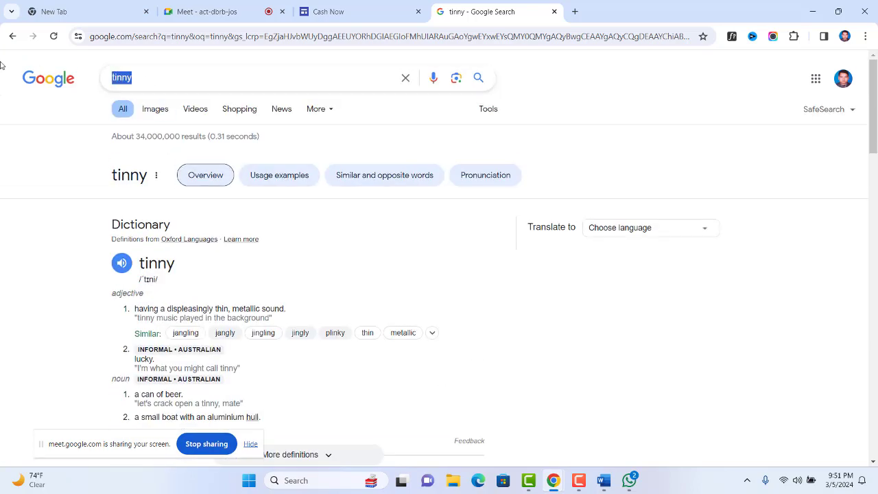
type("tin")
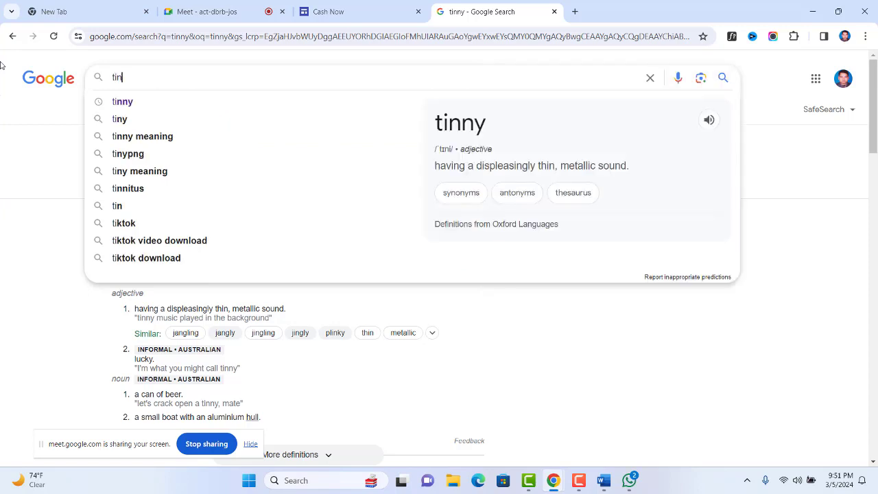
type("ny")
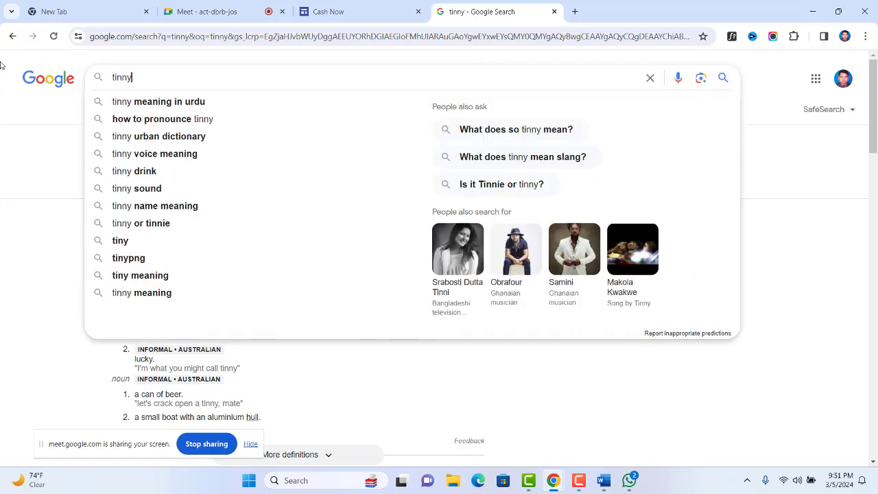
type(" u")
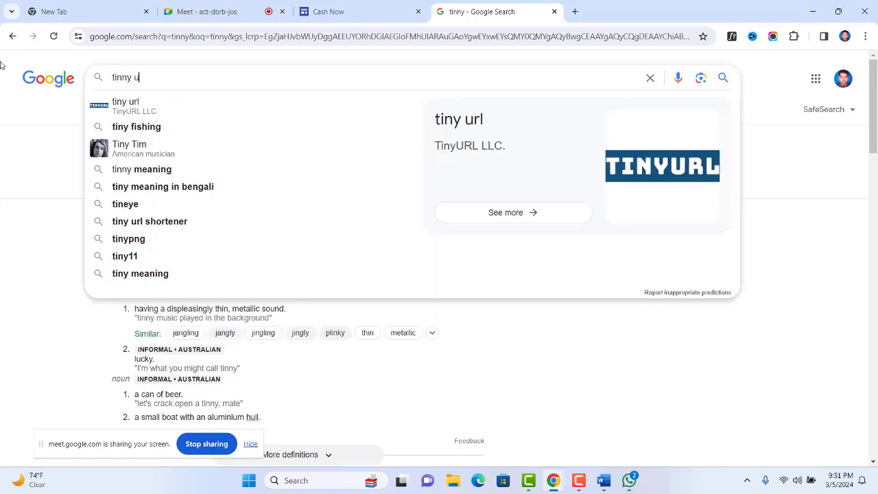
type("rl")
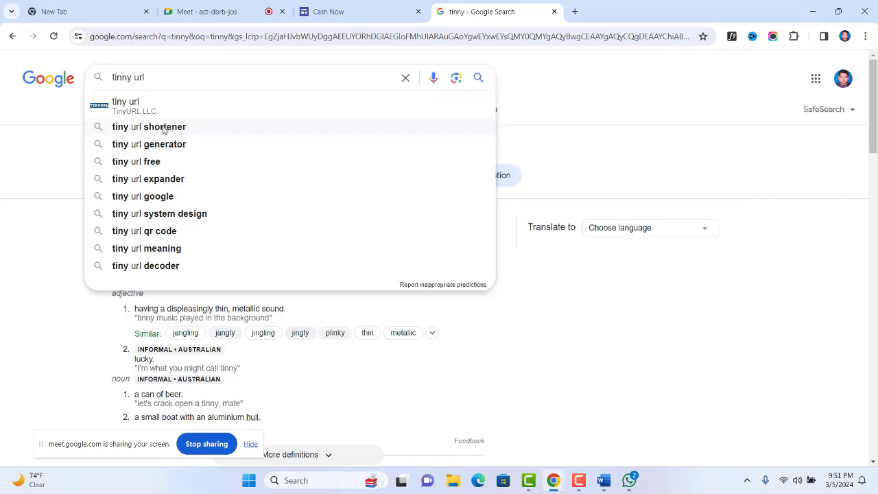
left_click(163, 128)
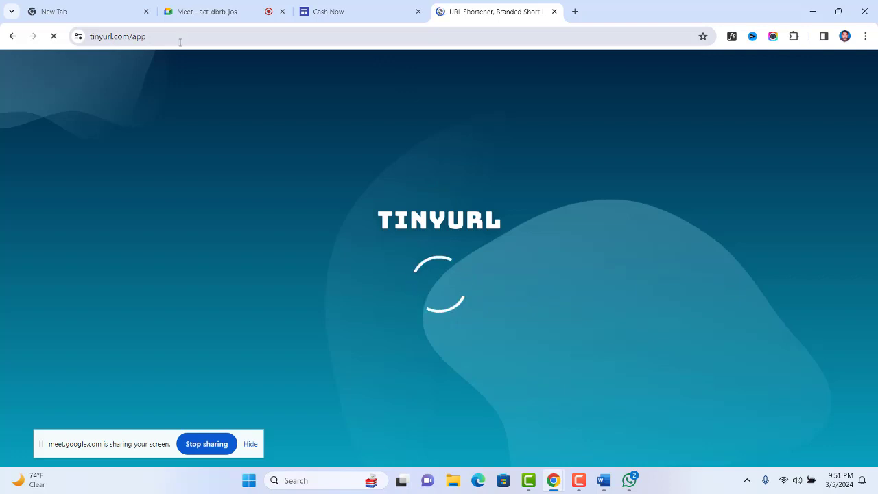
left_click(177, 35)
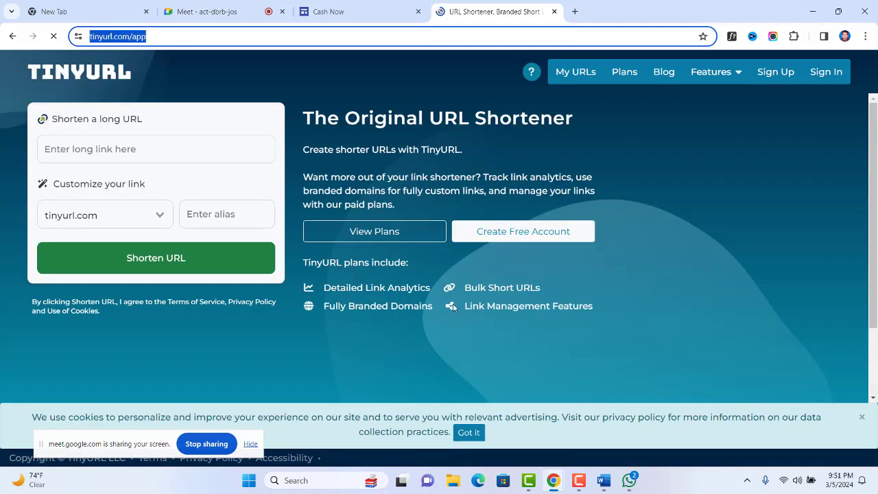
left_click(629, 480)
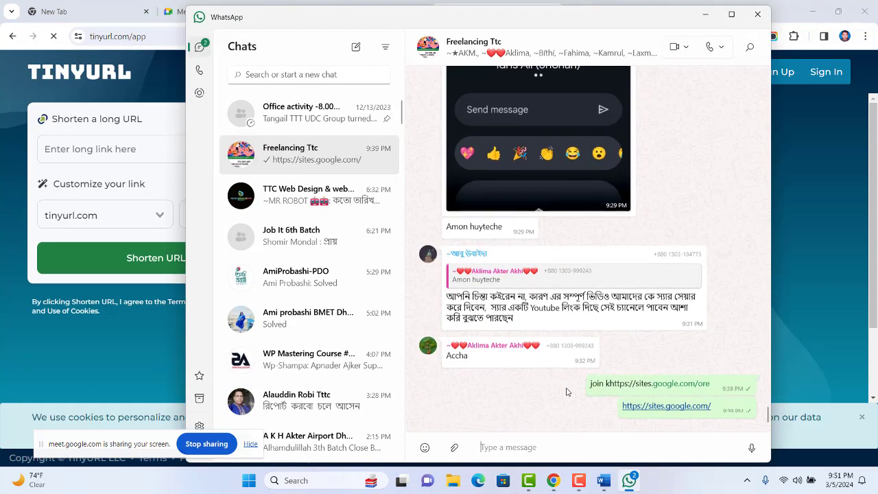